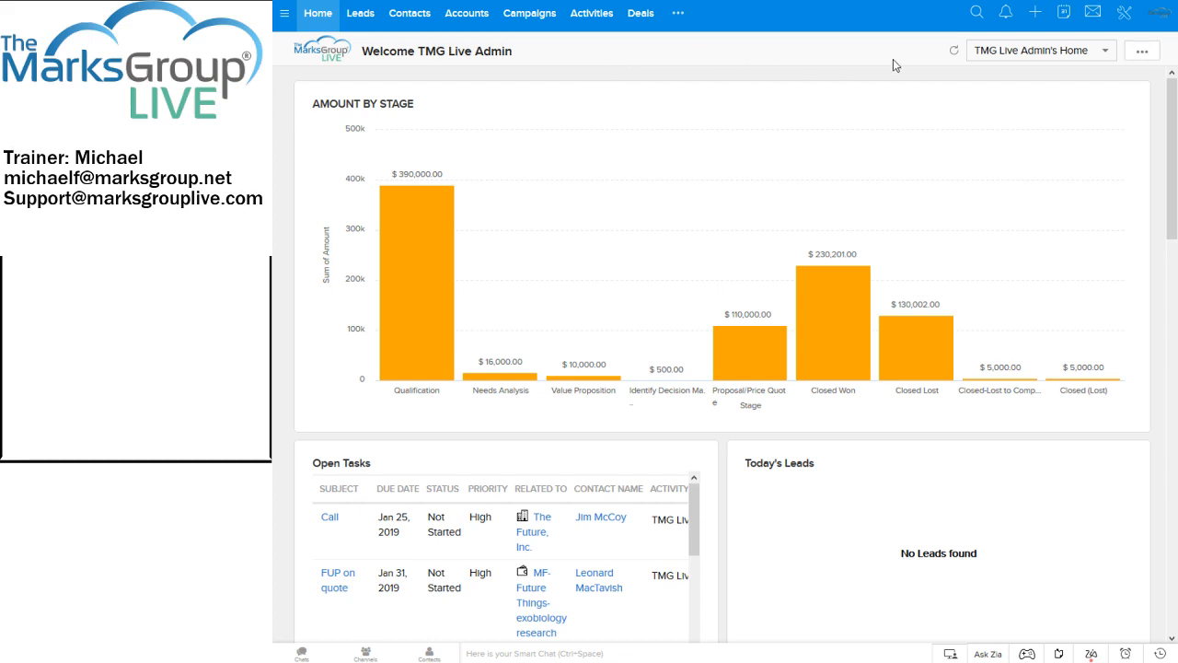
# Open Zoho CRM's Setup page from the home dashboard using the top-bar tools icon
pyautogui.click(1123, 23)
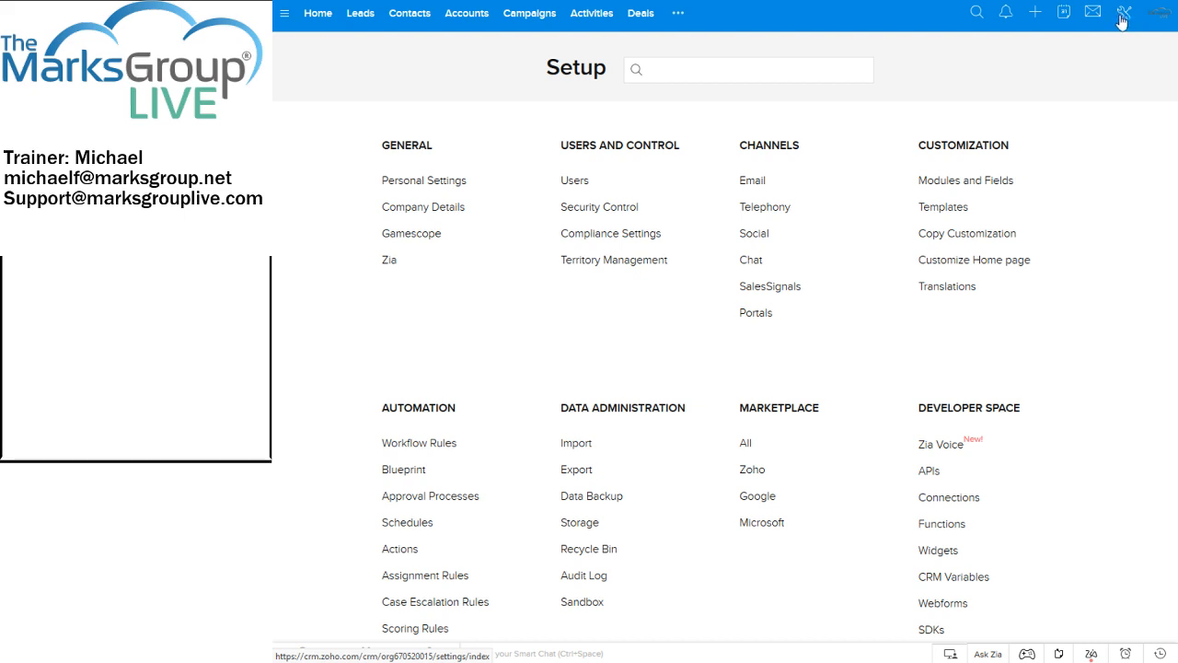
pyautogui.click(789, 75)
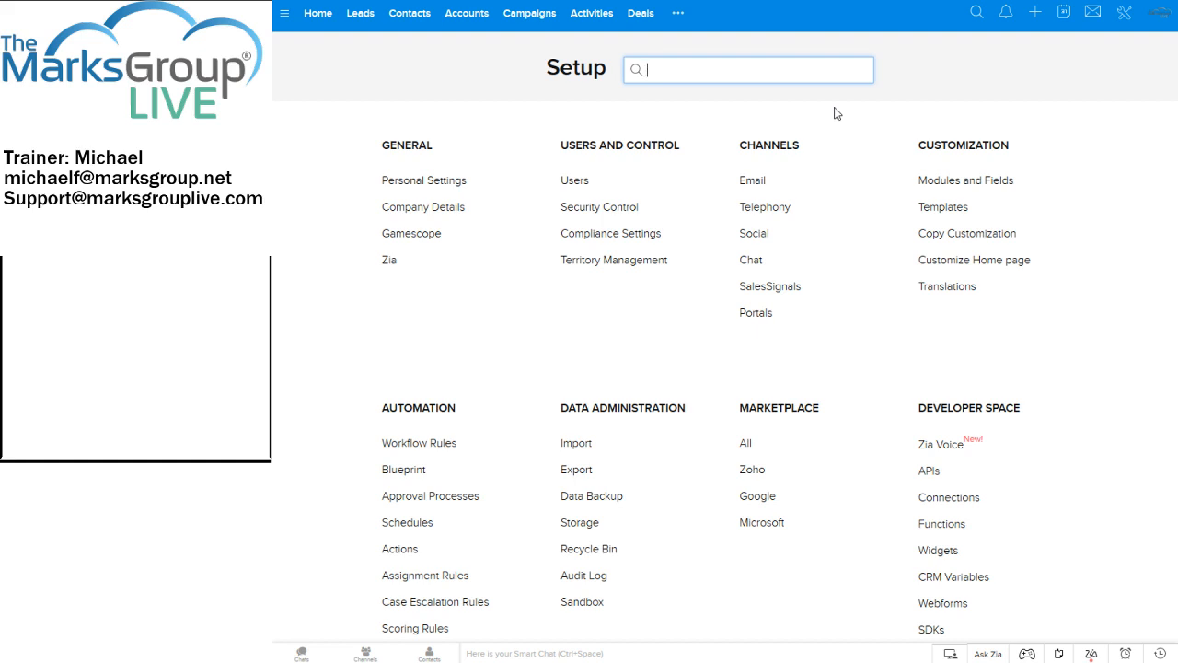
pyautogui.write('module')
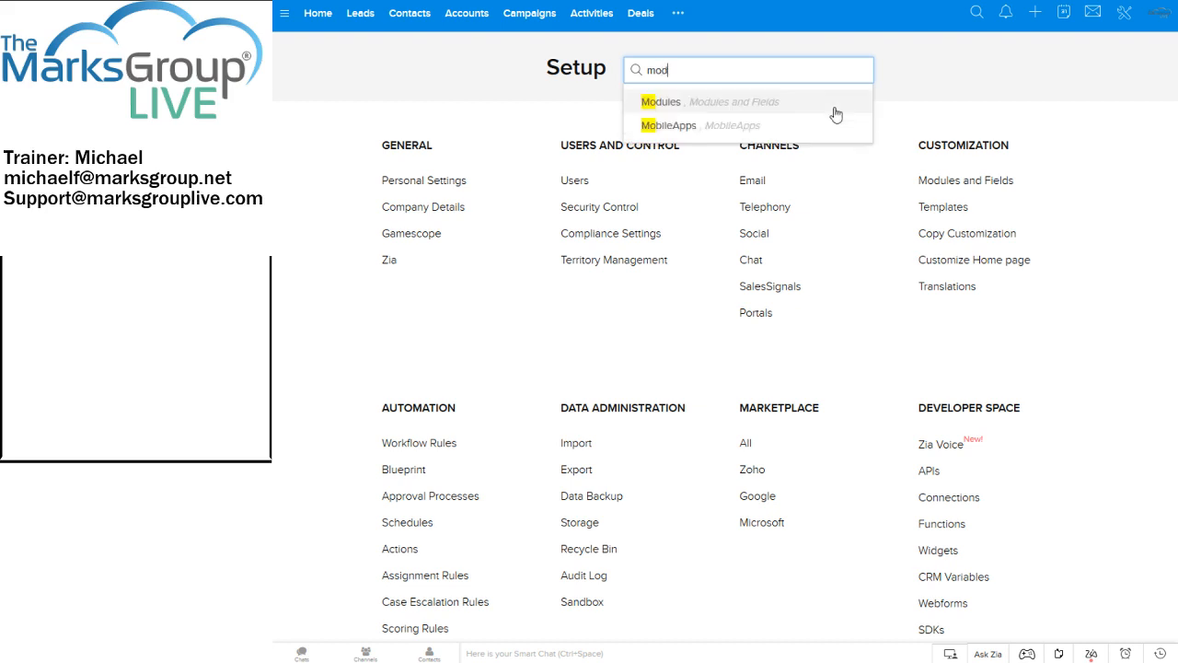
pyautogui.write('s')
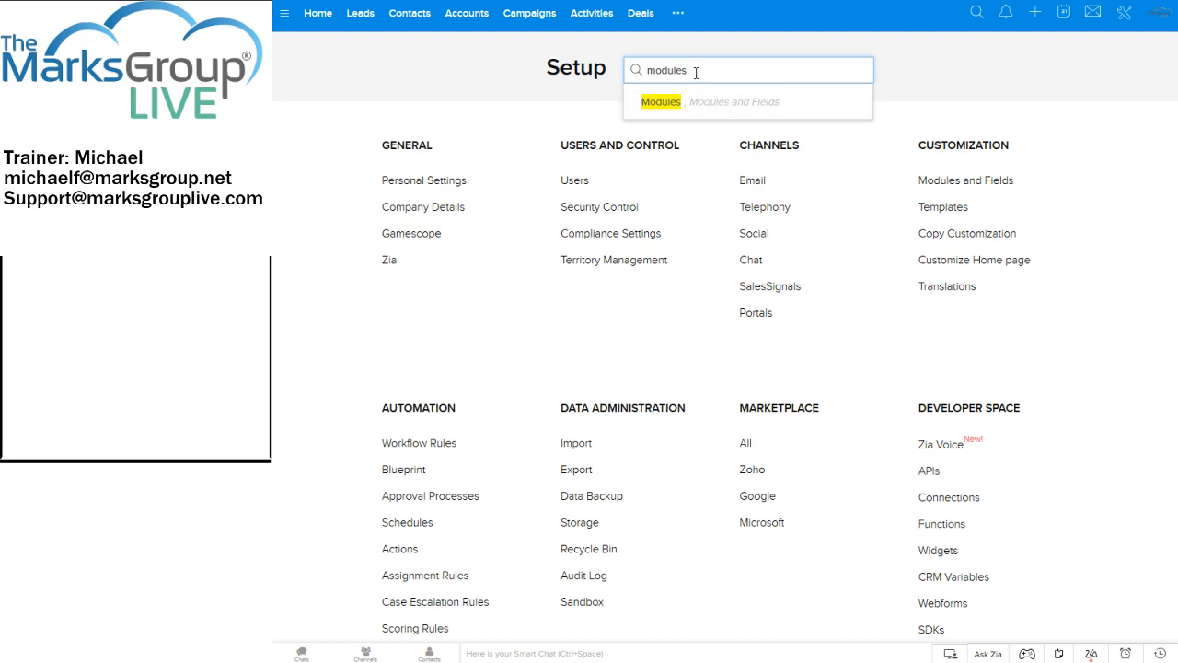
pyautogui.moveTo(696, 70); pyautogui.dragTo(606, 63)
pyautogui.press('BackSpace')
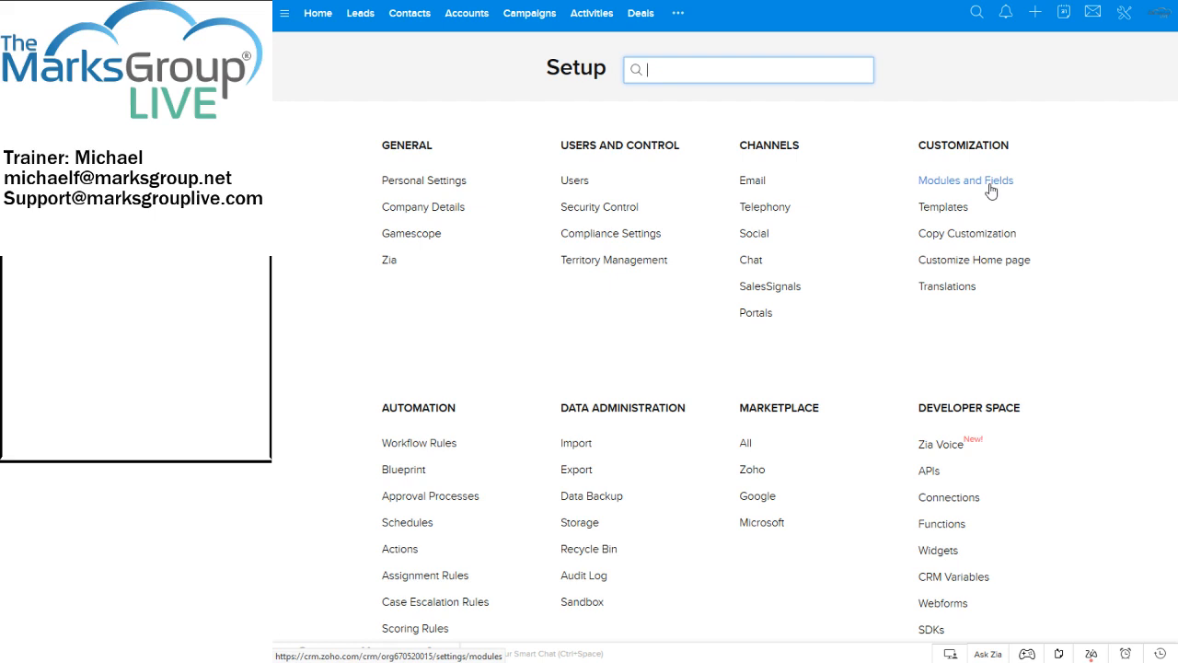
# Open Modules and Fields under Customization and expand the full list of available modules
pyautogui.click(991, 184)
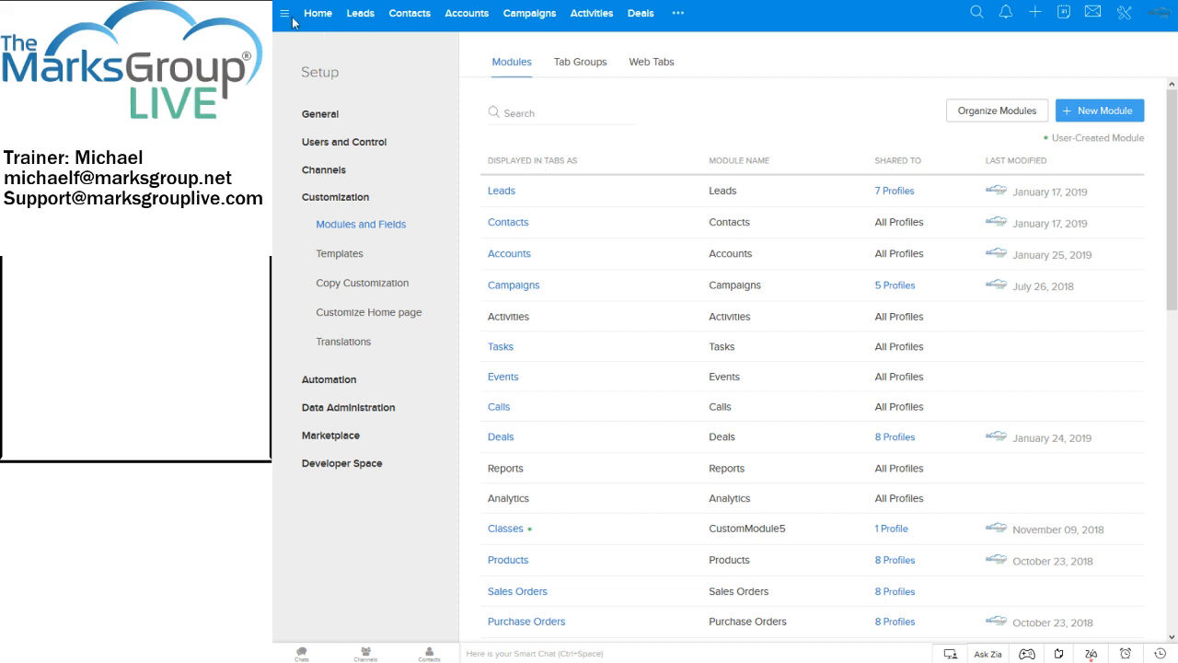
pyautogui.click(681, 17)
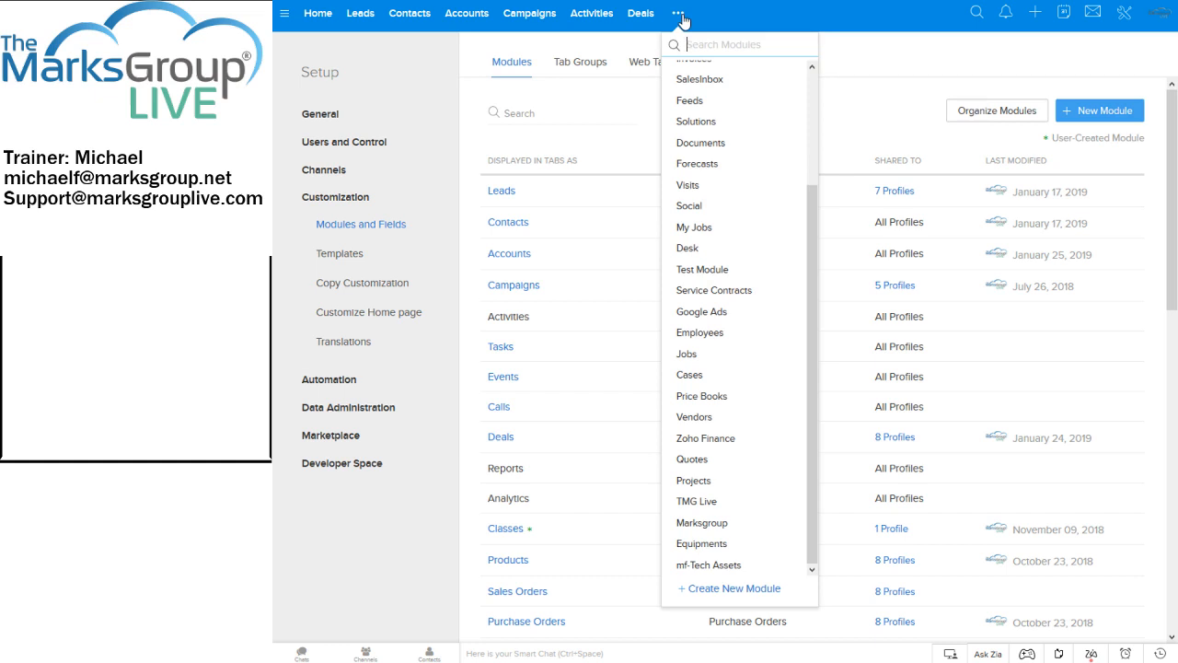
# Close the more-modules dropdown to get back to the Modules and Fields table
pyautogui.click(906, 71)
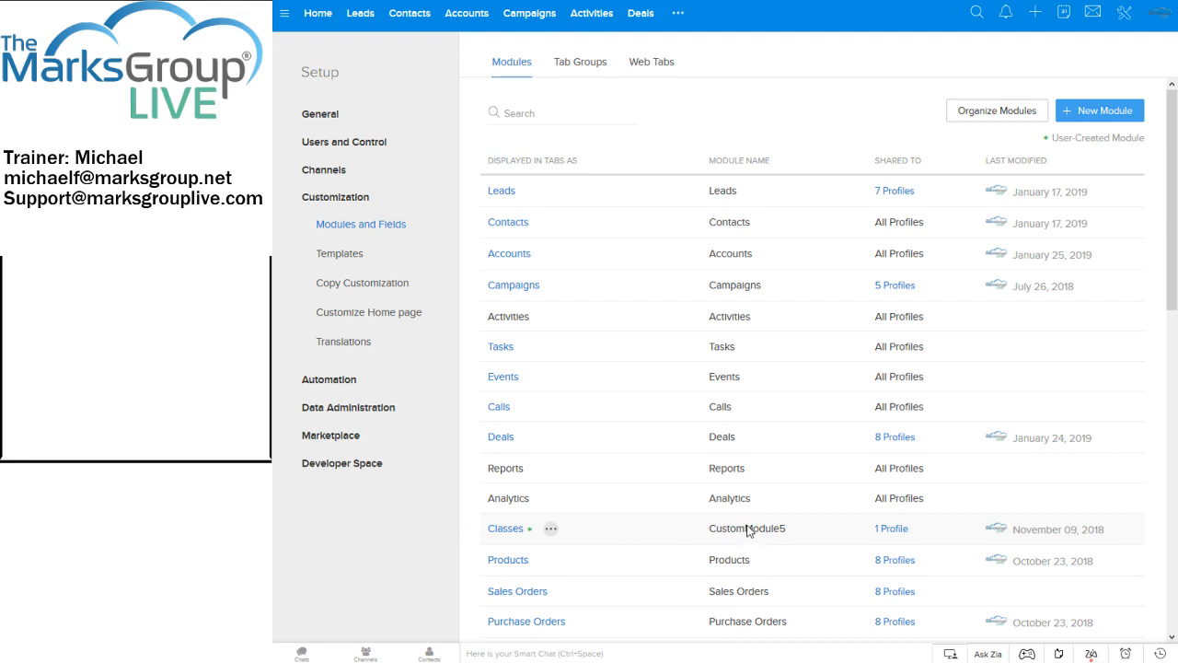
pyautogui.scroll(-1, 748, 531)
pyautogui.scroll(-3, 748, 529)
pyautogui.scroll(1, 755, 515)
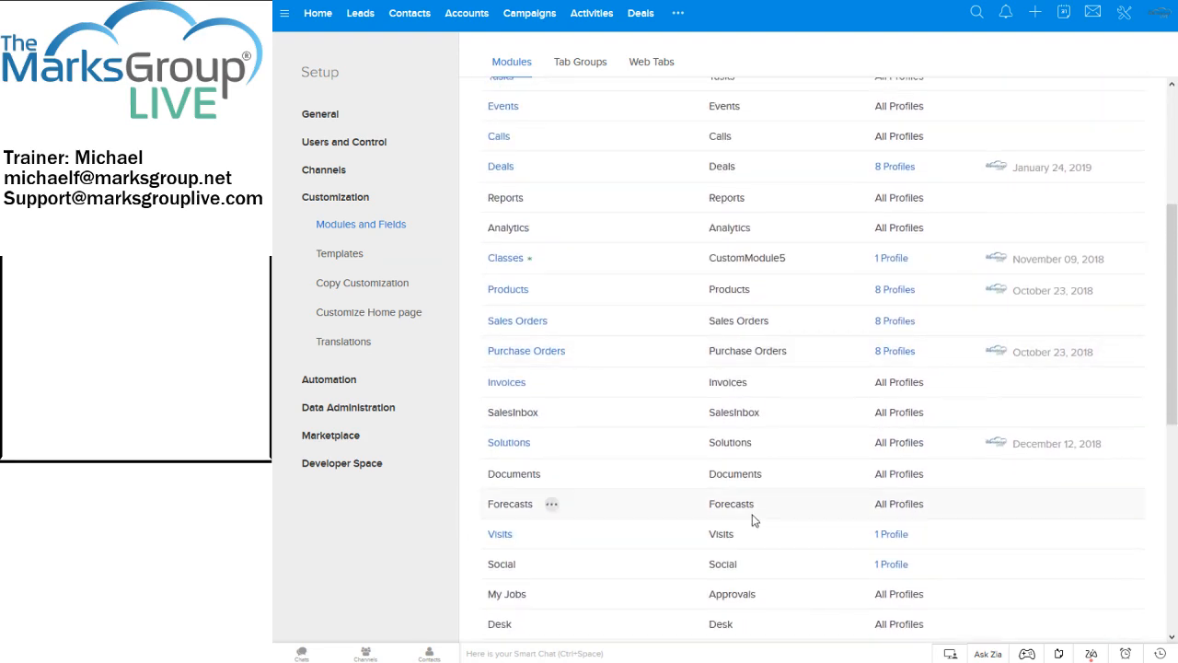
pyautogui.moveTo(1172, 316); pyautogui.dragTo(1173, 384)
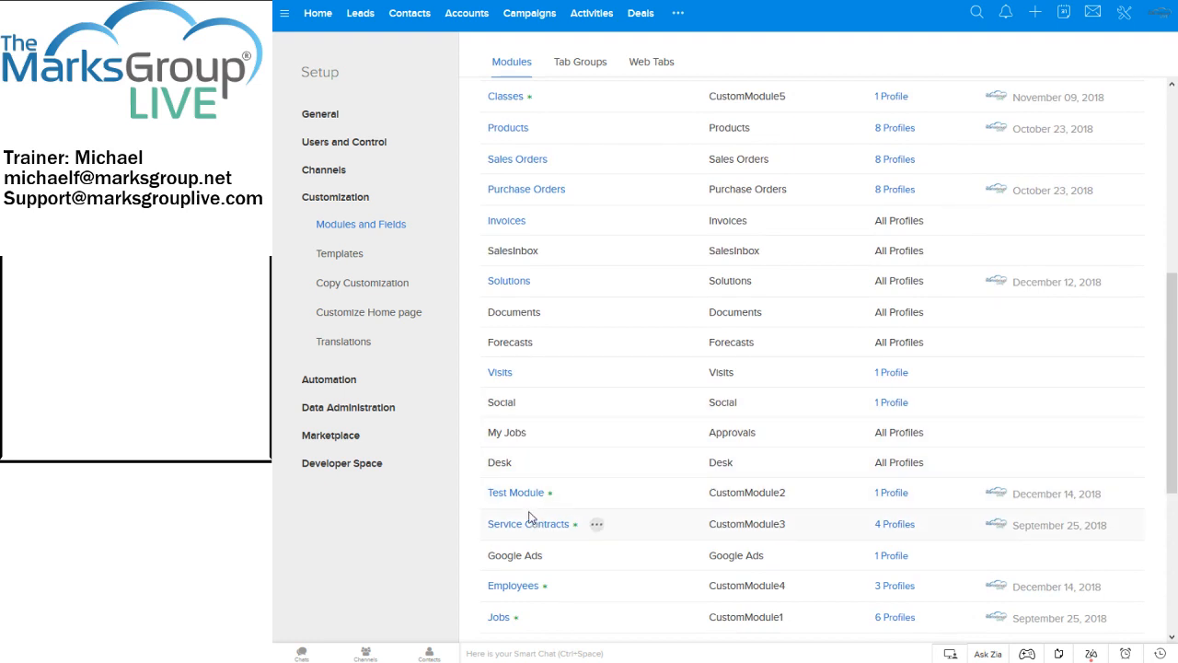
pyautogui.click(571, 492)
pyautogui.click(596, 523)
pyautogui.scroll(10, 767, 470)
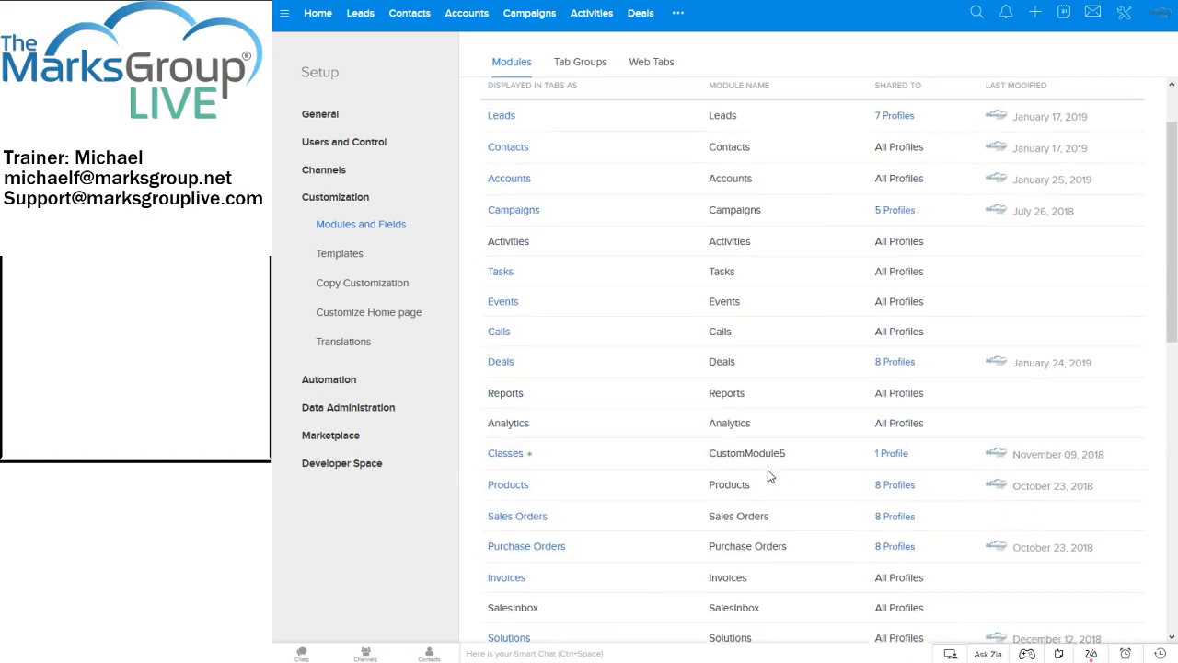
pyautogui.scroll(2, 788, 117)
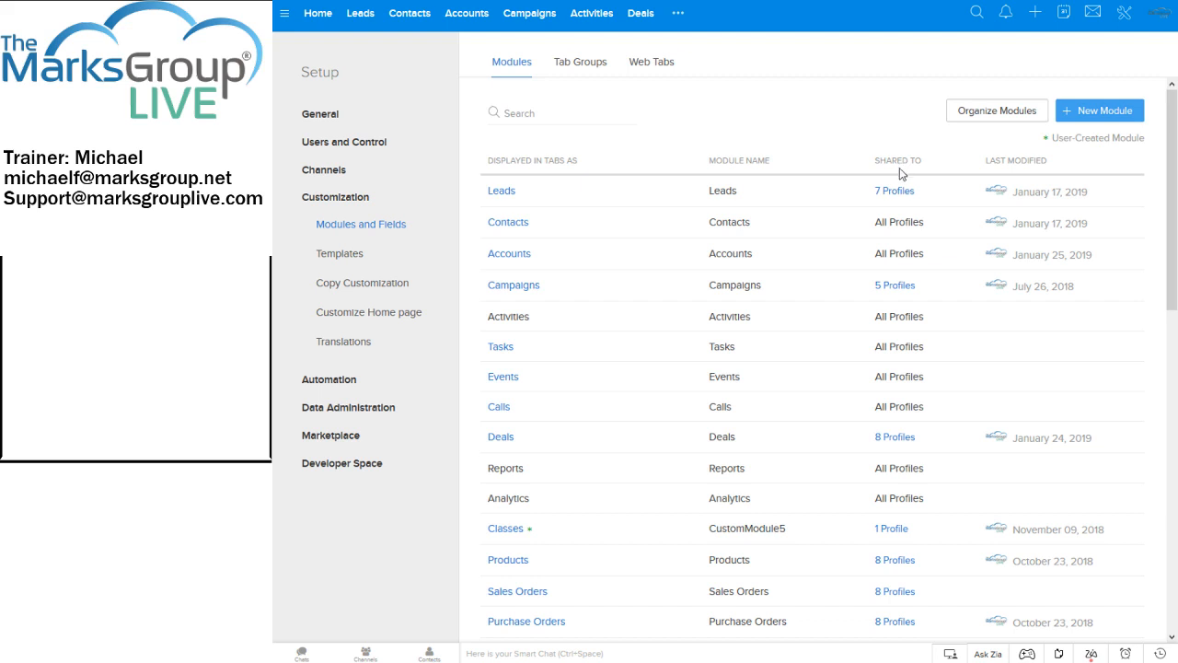
pyautogui.moveTo(896, 194)
pyautogui.moveTo(1045, 194)
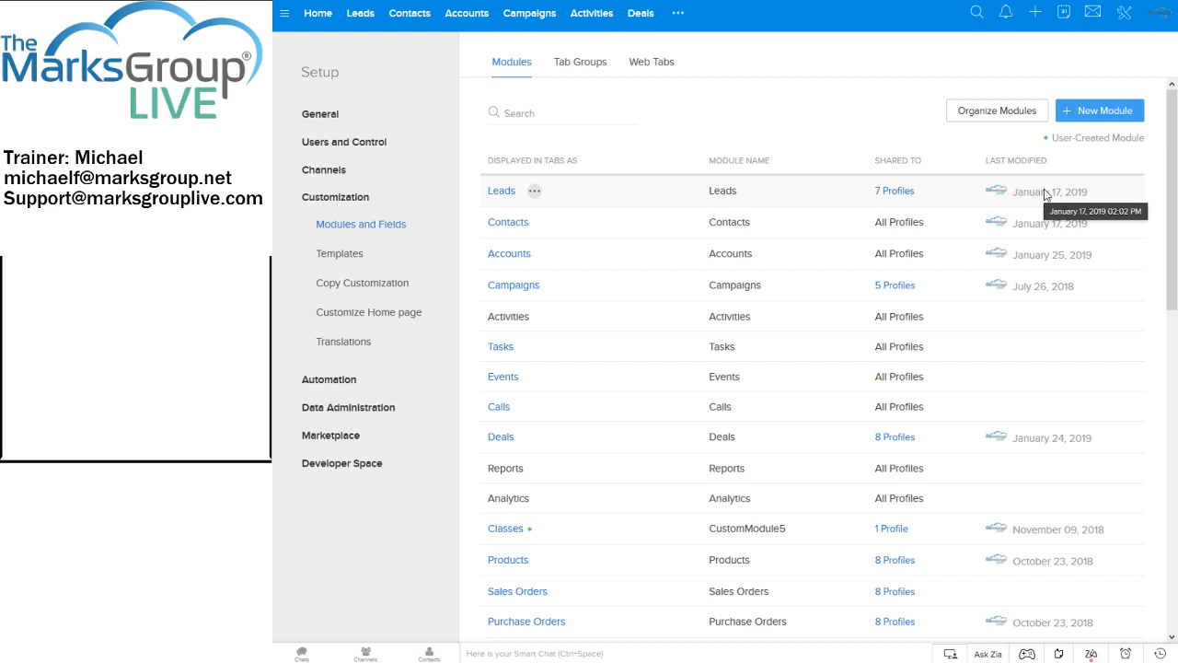
pyautogui.moveTo(992, 194)
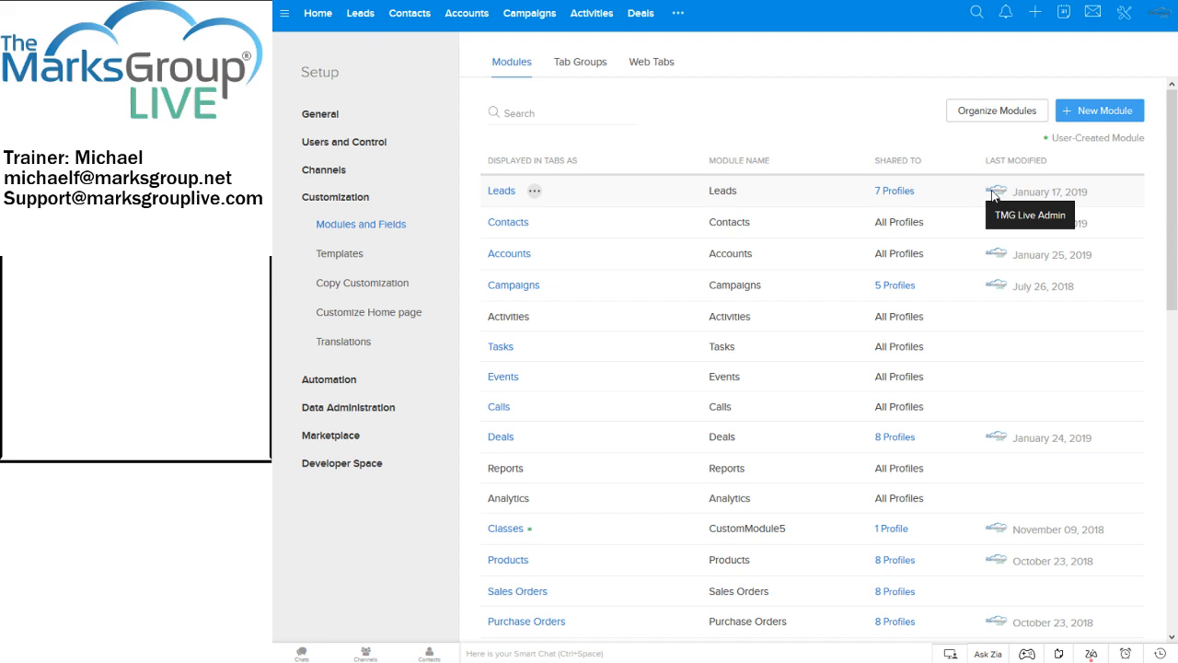
pyautogui.moveTo(1175, 129); pyautogui.dragTo(1172, 164)
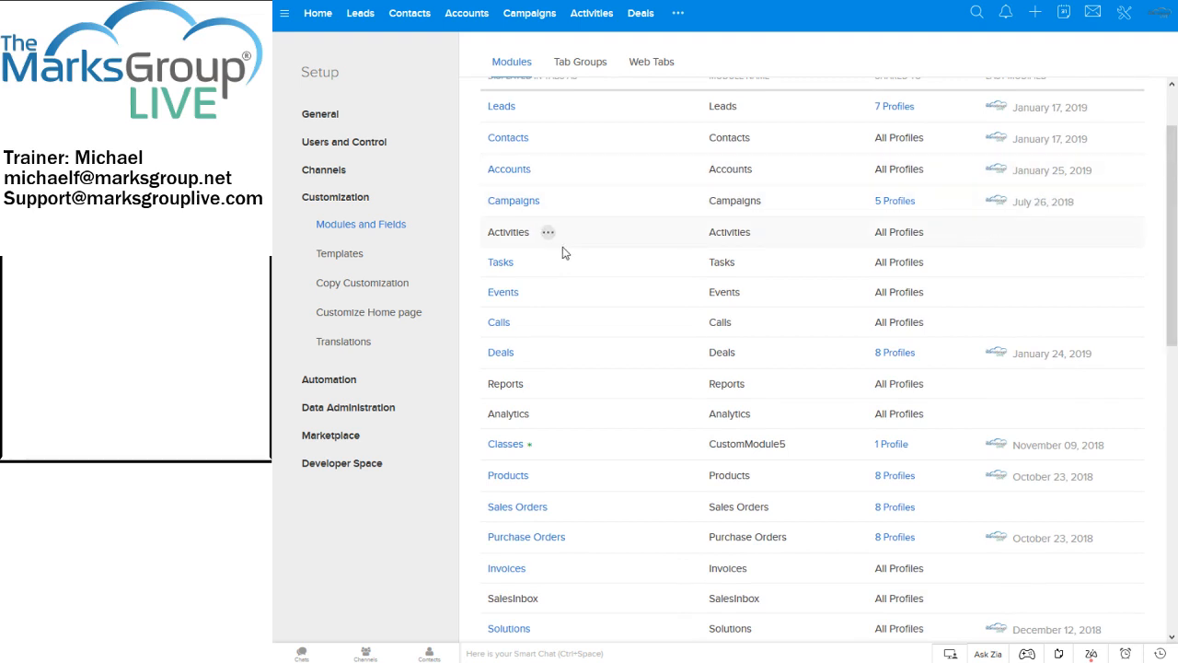
pyautogui.moveTo(487, 234)
pyautogui.moveTo(511, 417)
pyautogui.moveTo(551, 234)
pyautogui.moveTo(530, 449)
pyautogui.moveTo(1167, 278); pyautogui.dragTo(1166, 501)
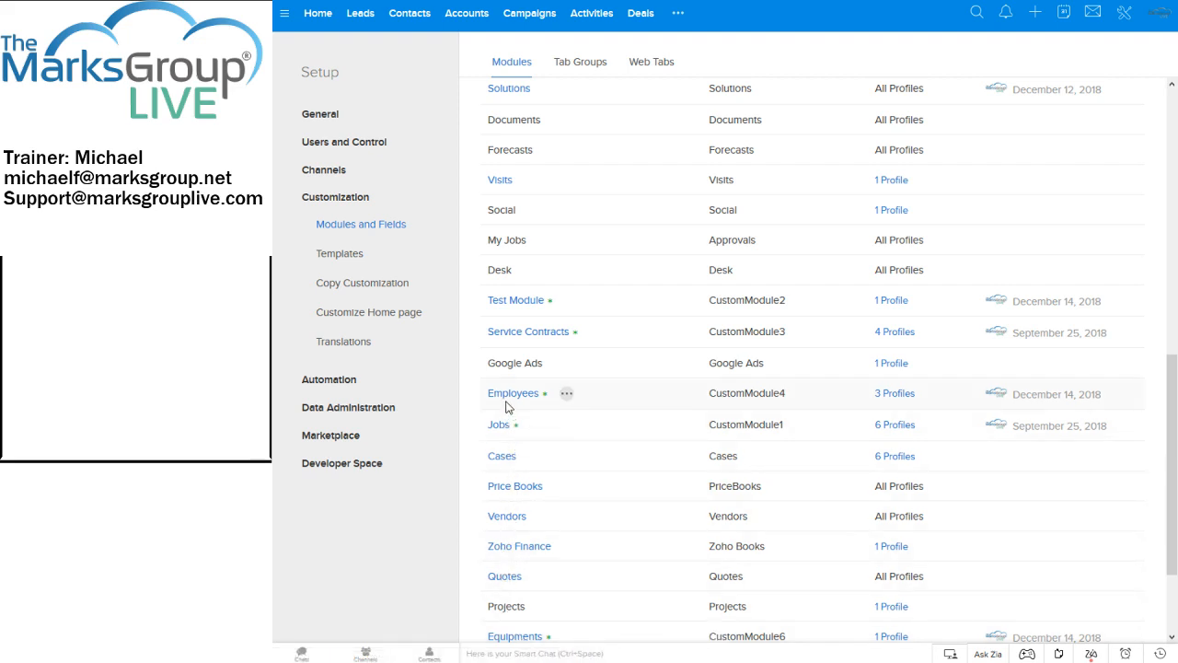
# Check the Products and Classes action menus, then open the Solutions module's actions menu
pyautogui.moveTo(513, 366)
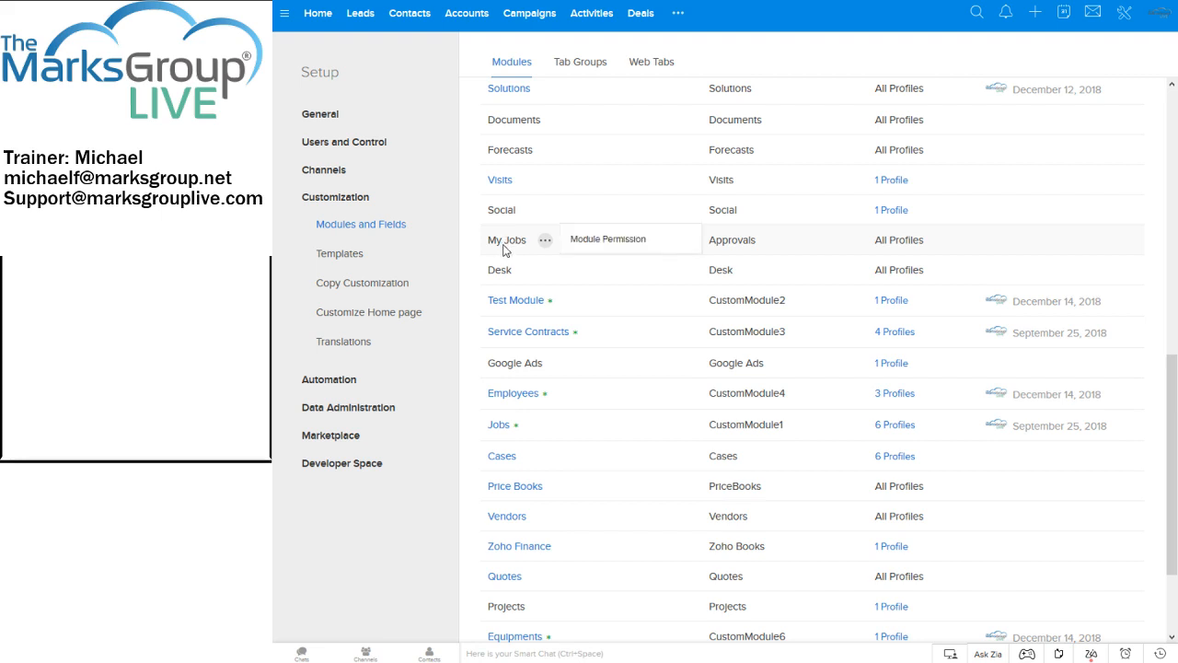
pyautogui.moveTo(507, 280)
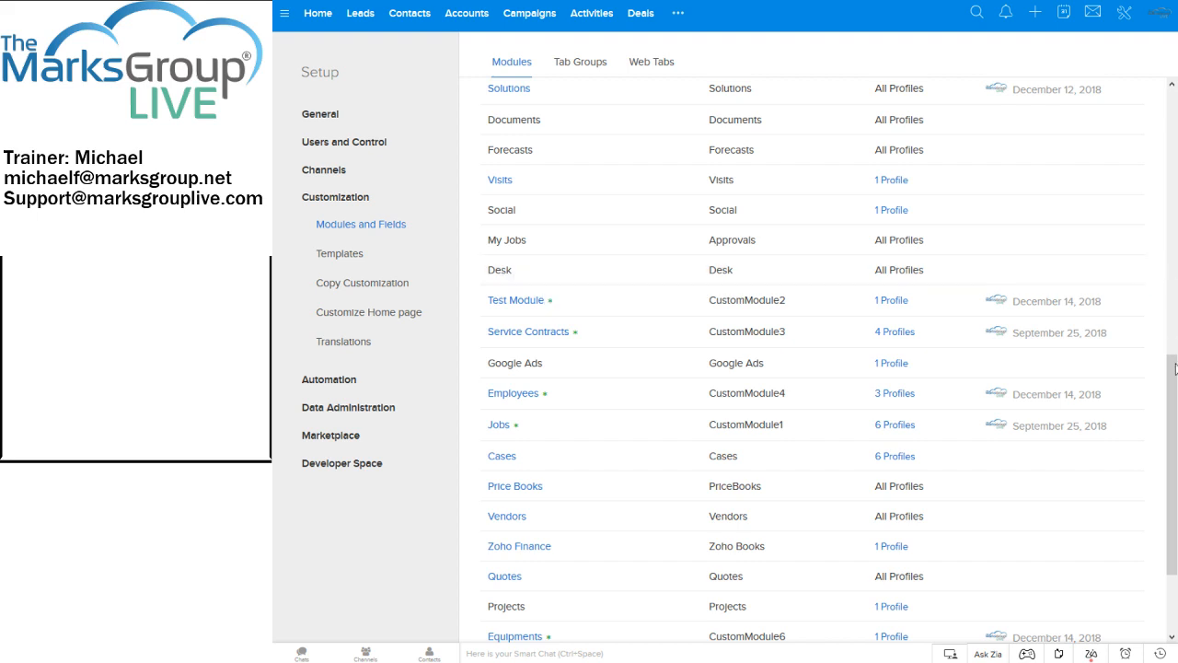
pyautogui.moveTo(1174, 425); pyautogui.dragTo(1174, 282)
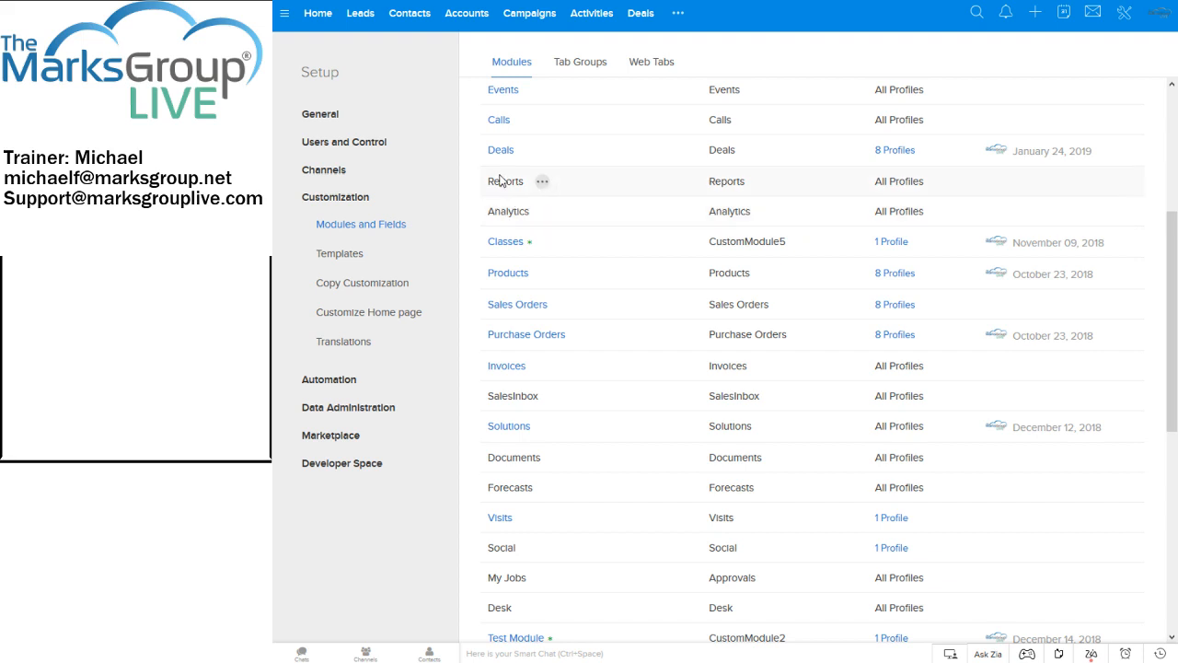
pyautogui.moveTo(498, 160)
pyautogui.moveTo(550, 212)
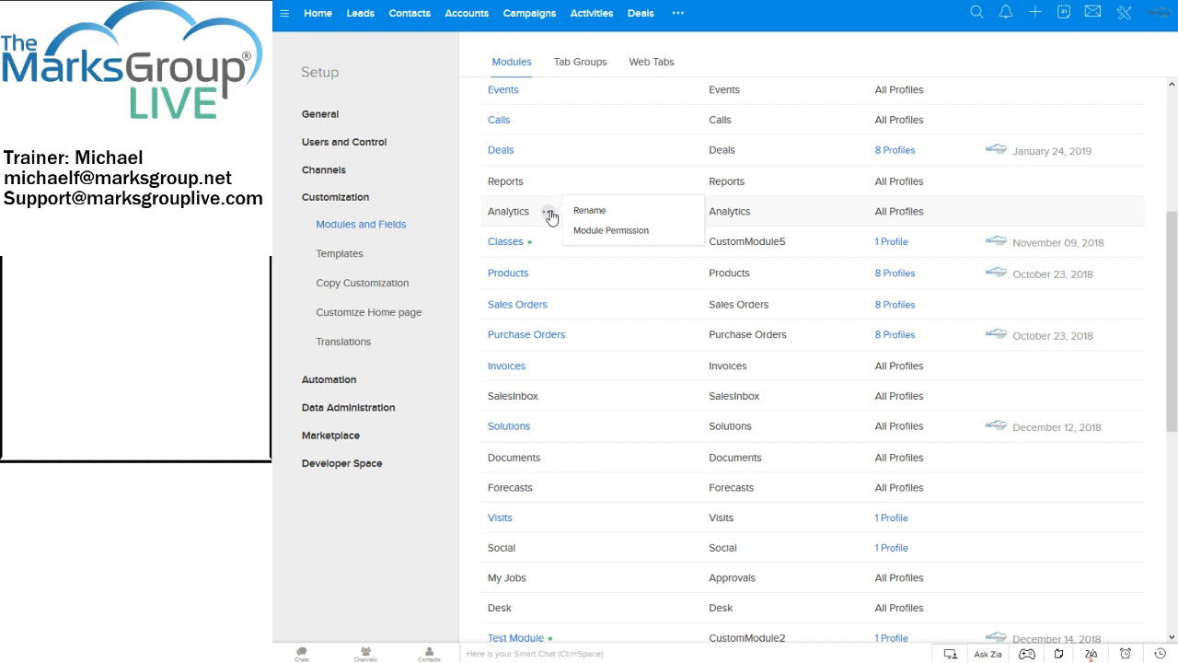
pyautogui.click(546, 274)
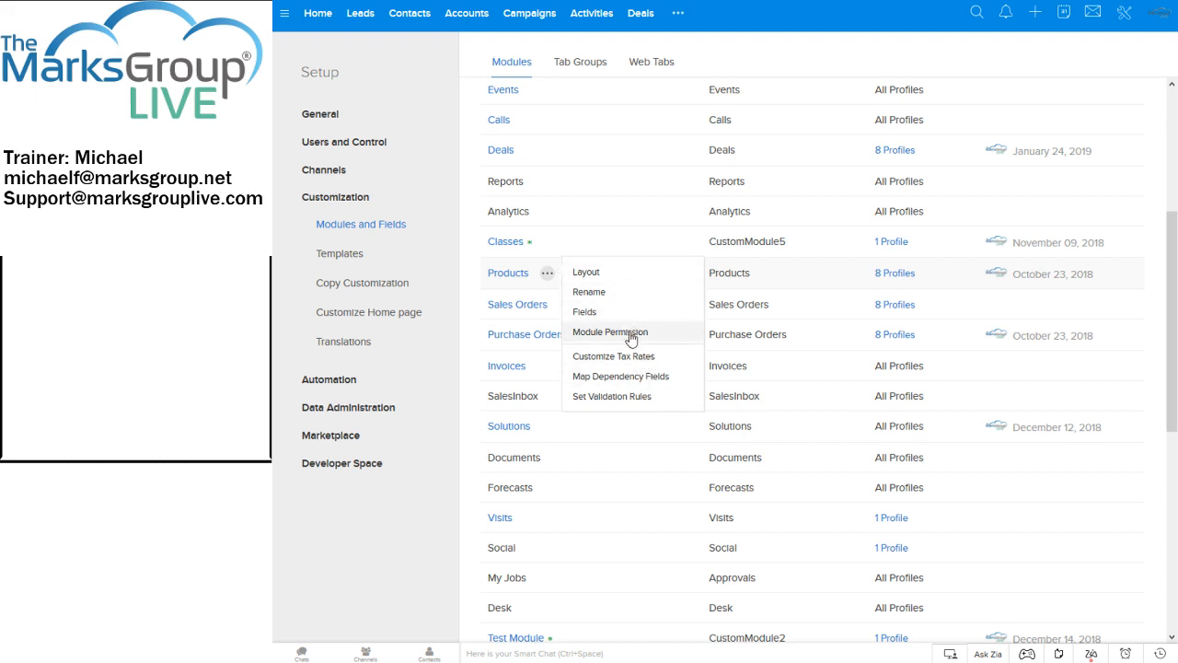
pyautogui.click(550, 242)
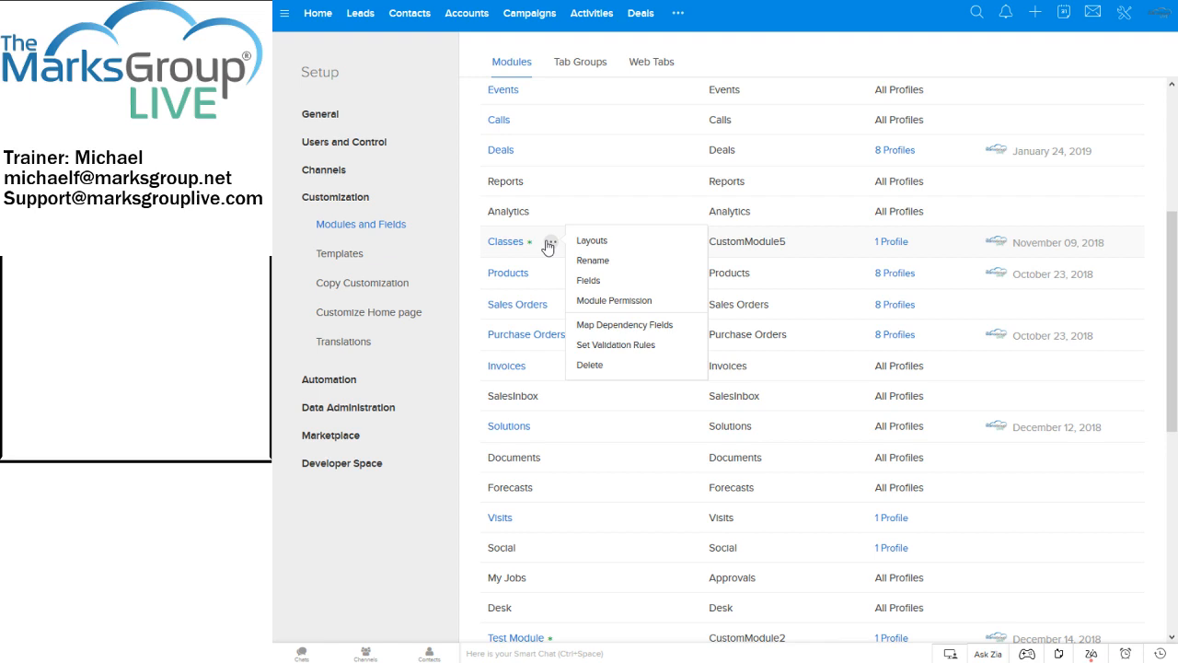
pyautogui.click(533, 150)
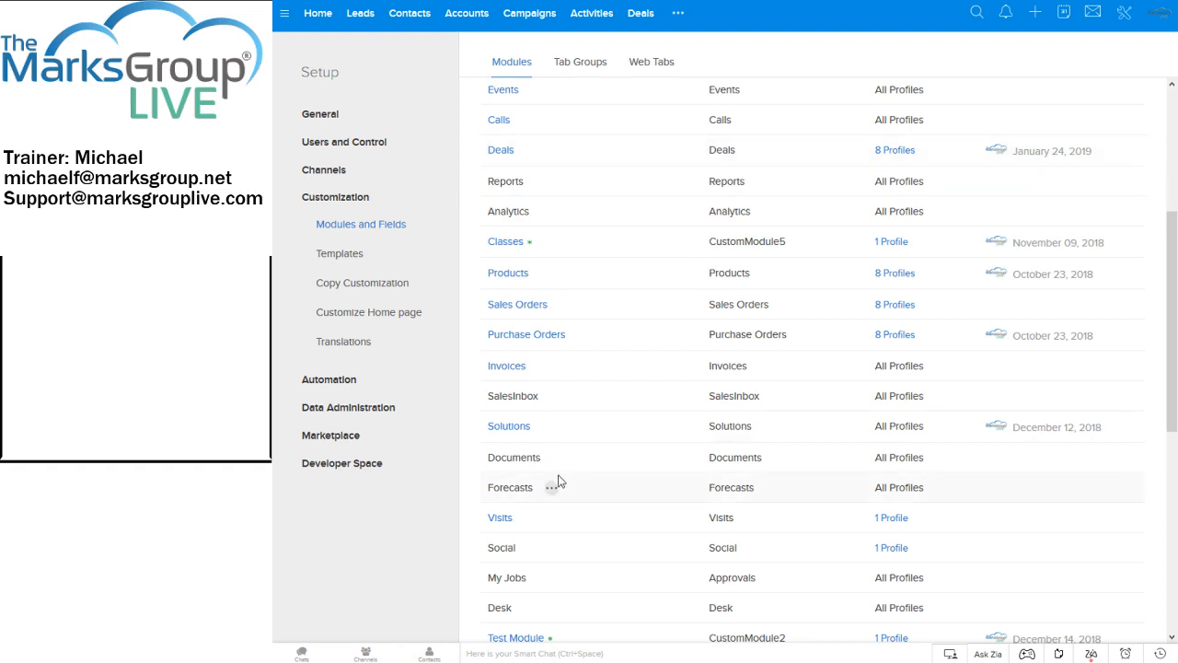
pyautogui.click(546, 426)
# Scroll the module table and reload Modules and Fields from the Setup sidebar
pyautogui.scroll(-5, 605, 125)
pyautogui.scroll(4, 603, 126)
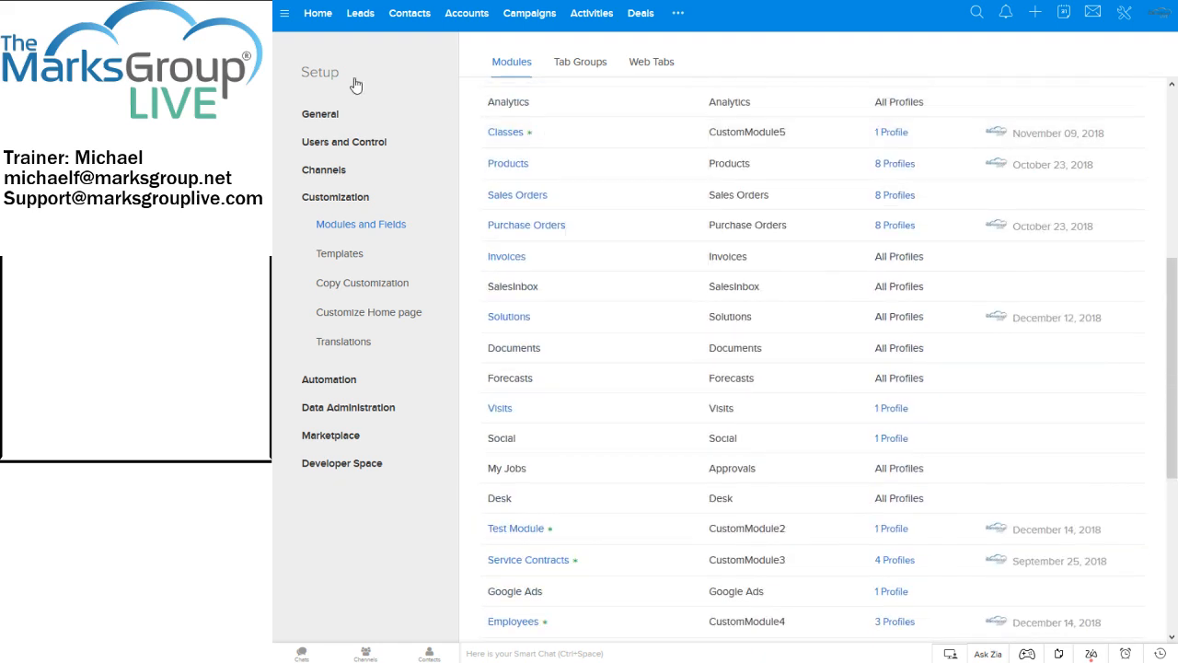
pyautogui.click(333, 230)
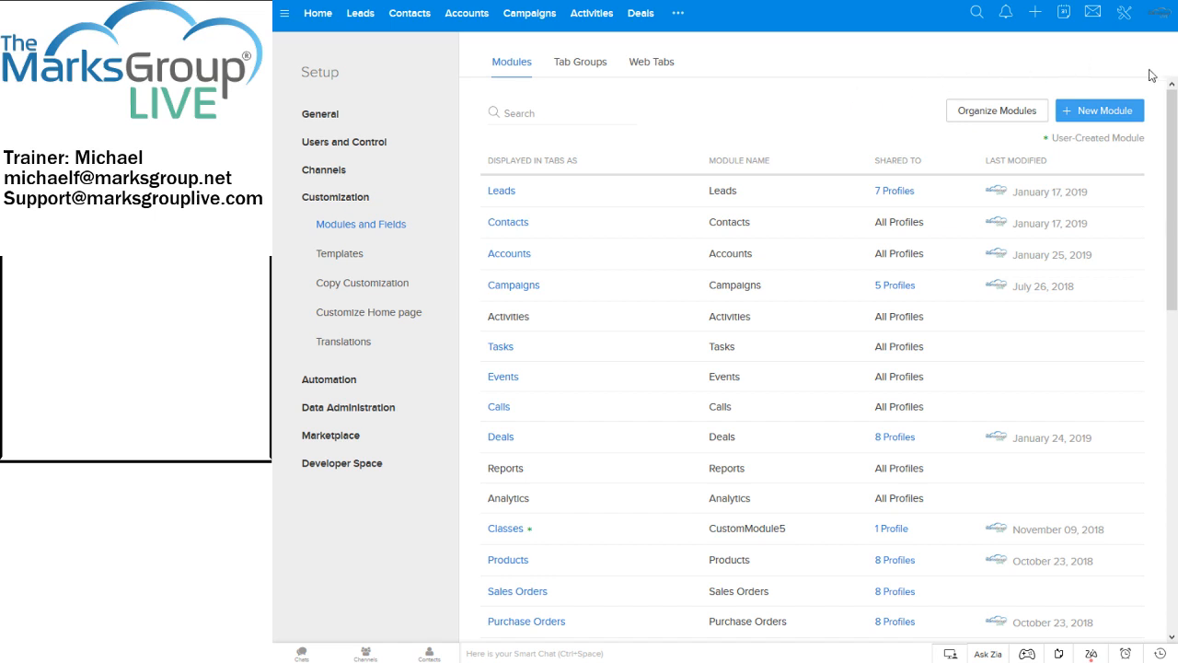
# Create a new module and open the Untitled module's plural and singular name fields
pyautogui.click(1095, 111)
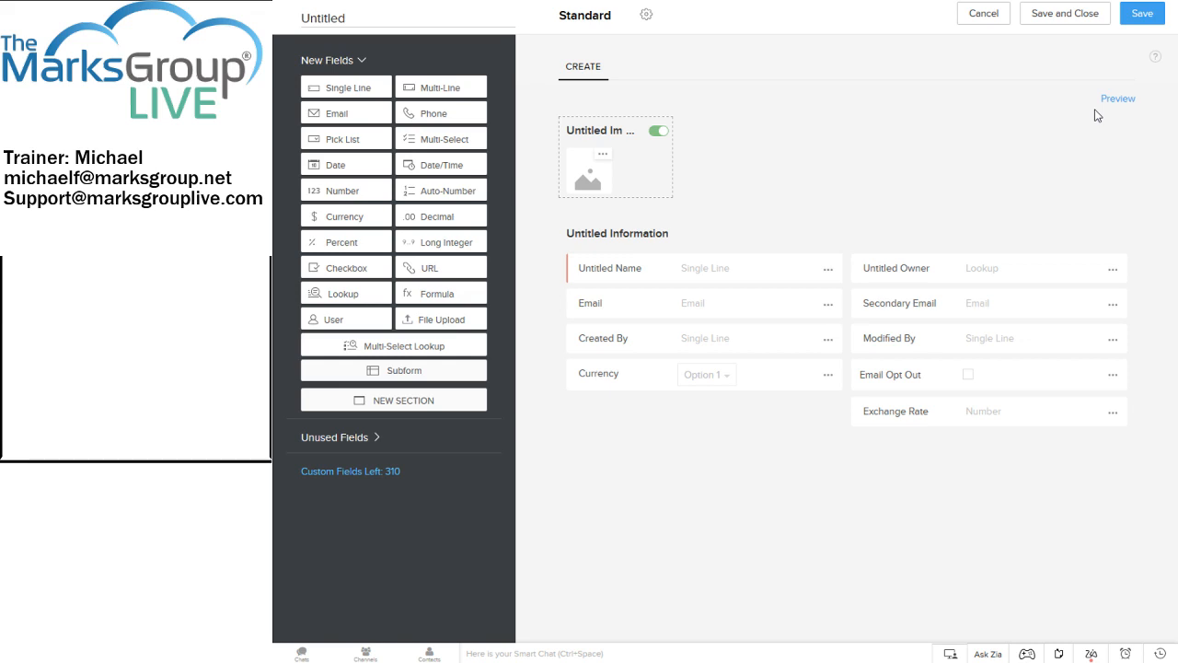
pyautogui.click(350, 25)
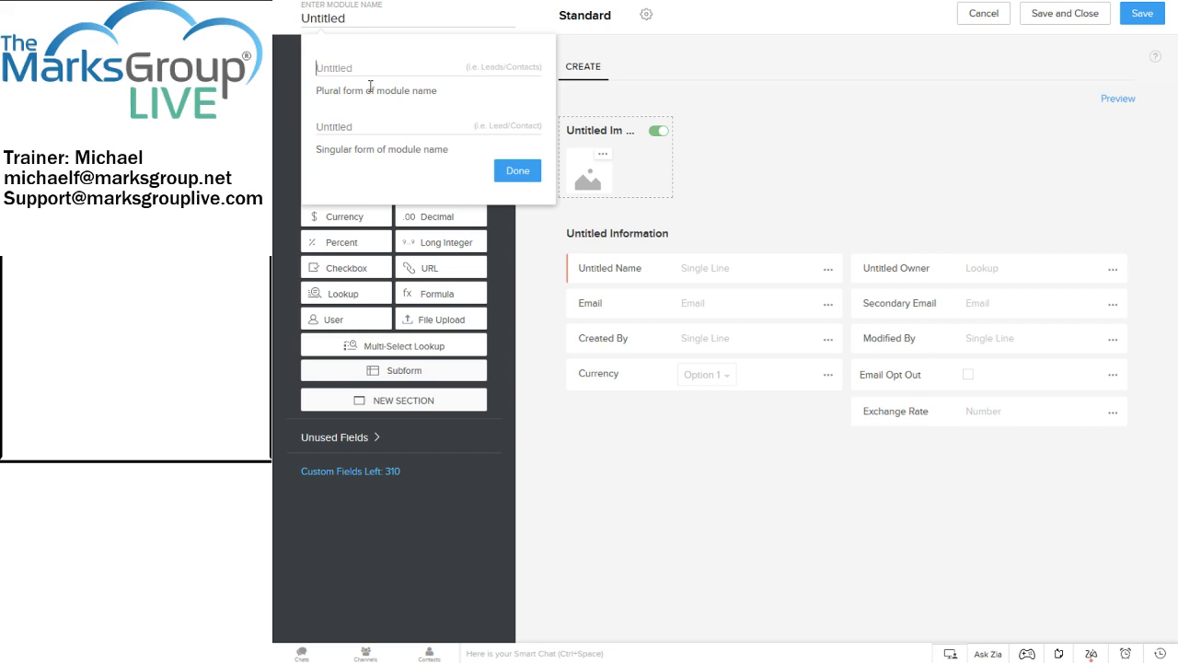
# Enter plural 'mf-Tech Library Items' and singular 'mf-Tech Library Item', then apply the names
pyautogui.write('Tech Library')
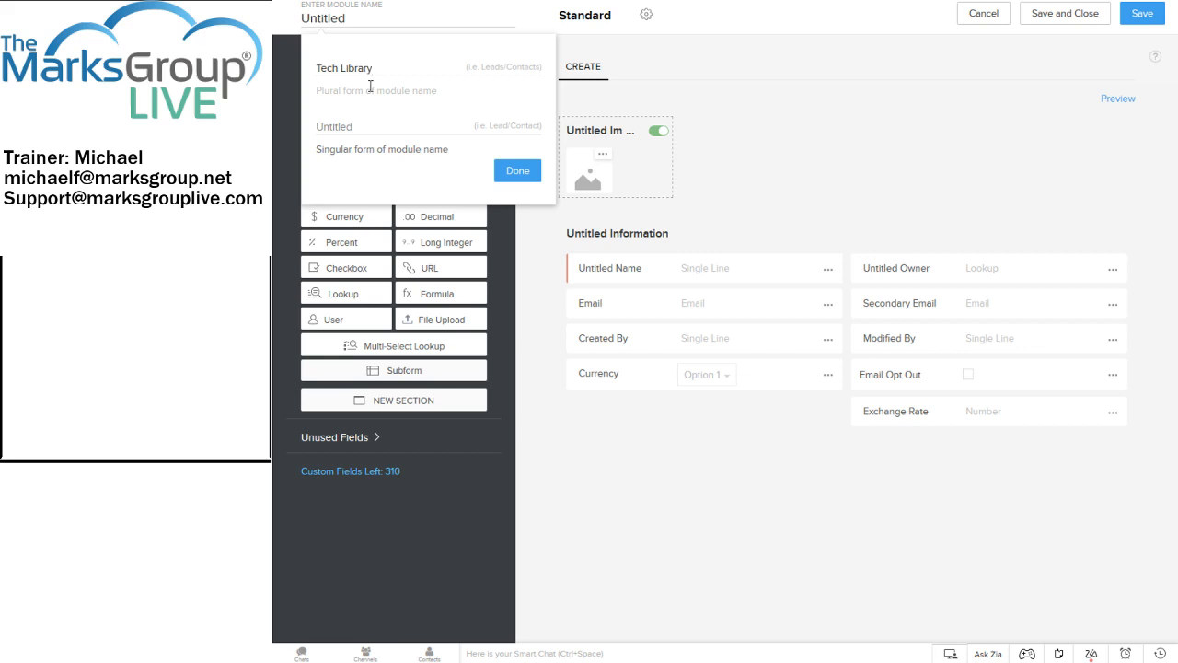
pyautogui.write('tem')
pyautogui.press('Tab')
pyautogui.hotkey('shift', 'Tab')
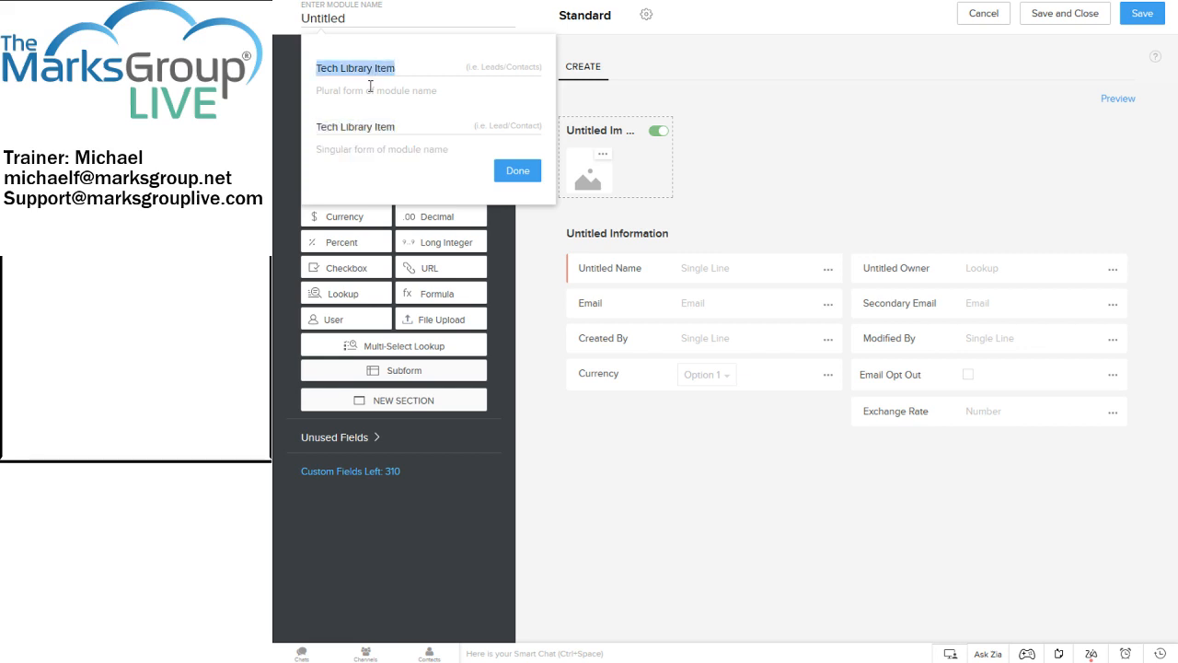
pyautogui.press('Left')
pyautogui.write('mf-')
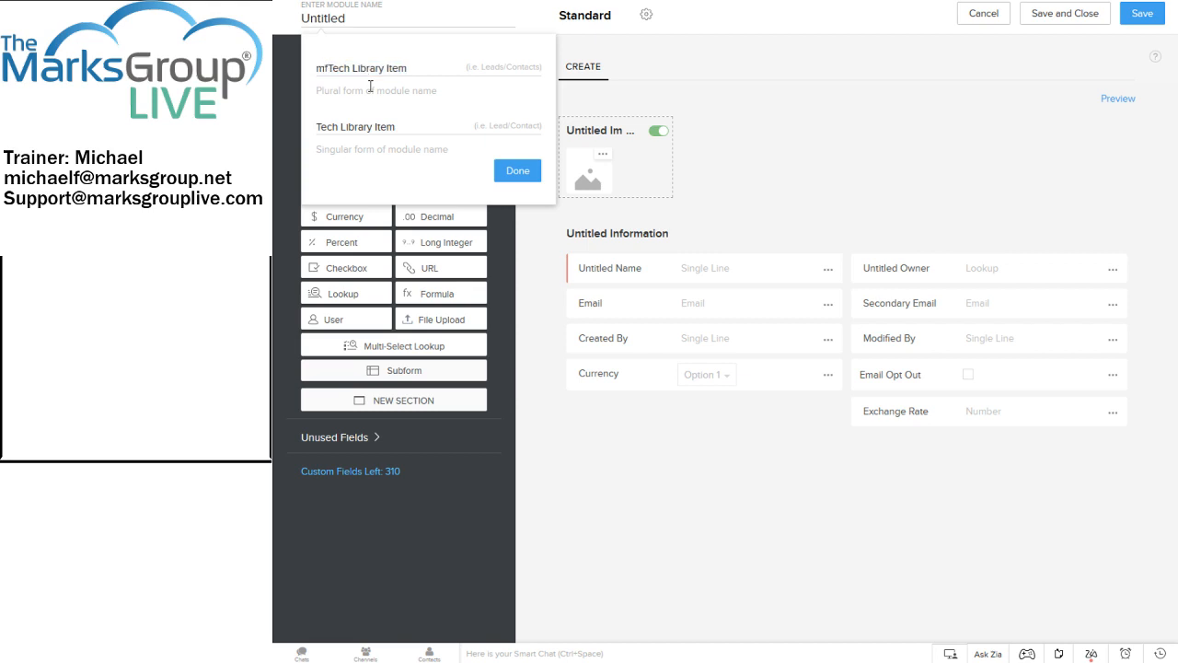
pyautogui.press('Tab')
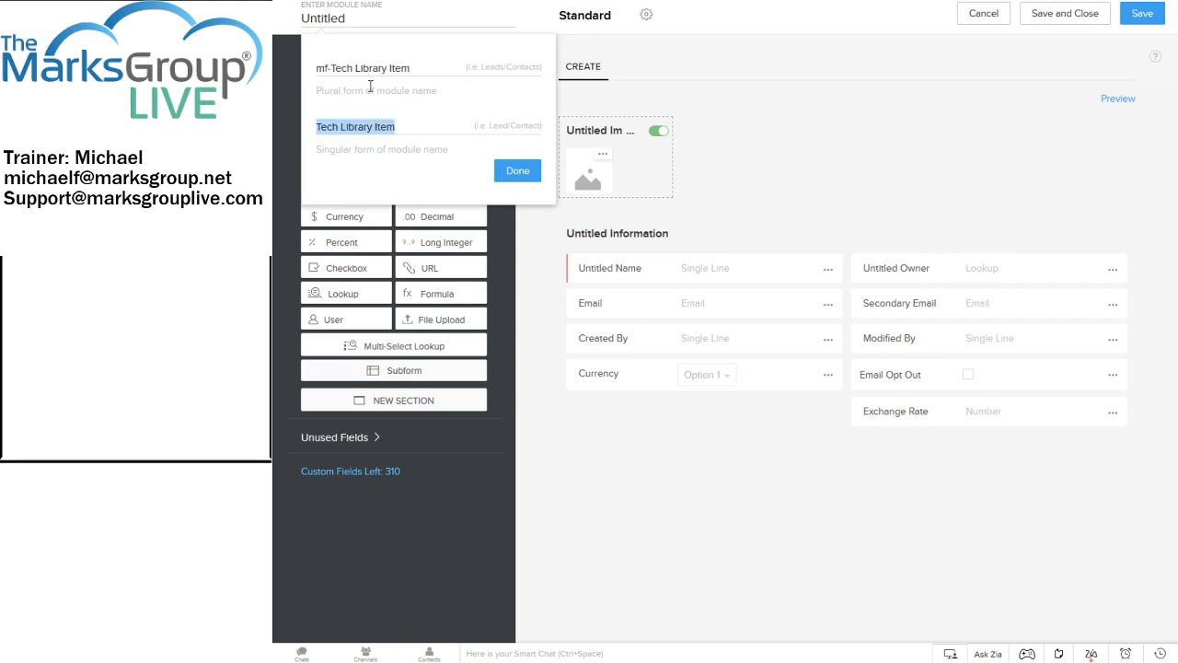
pyautogui.press('Left')
pyautogui.write('mf-')
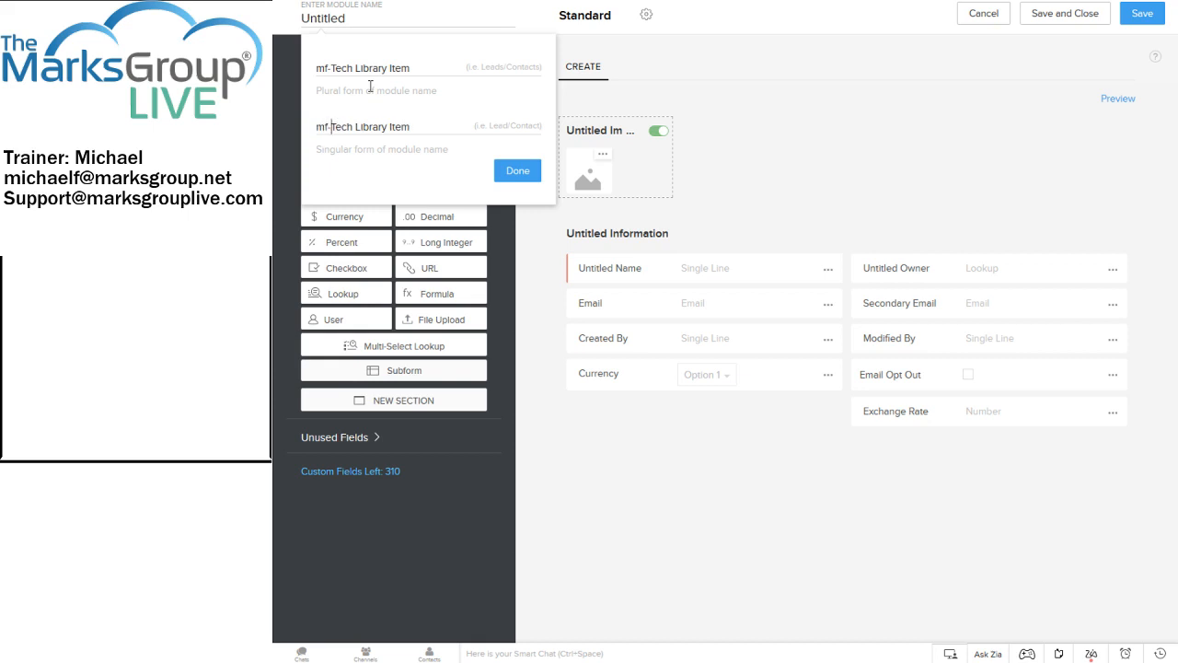
pyautogui.click(425, 73)
pyautogui.write('s')
pyautogui.click(516, 171)
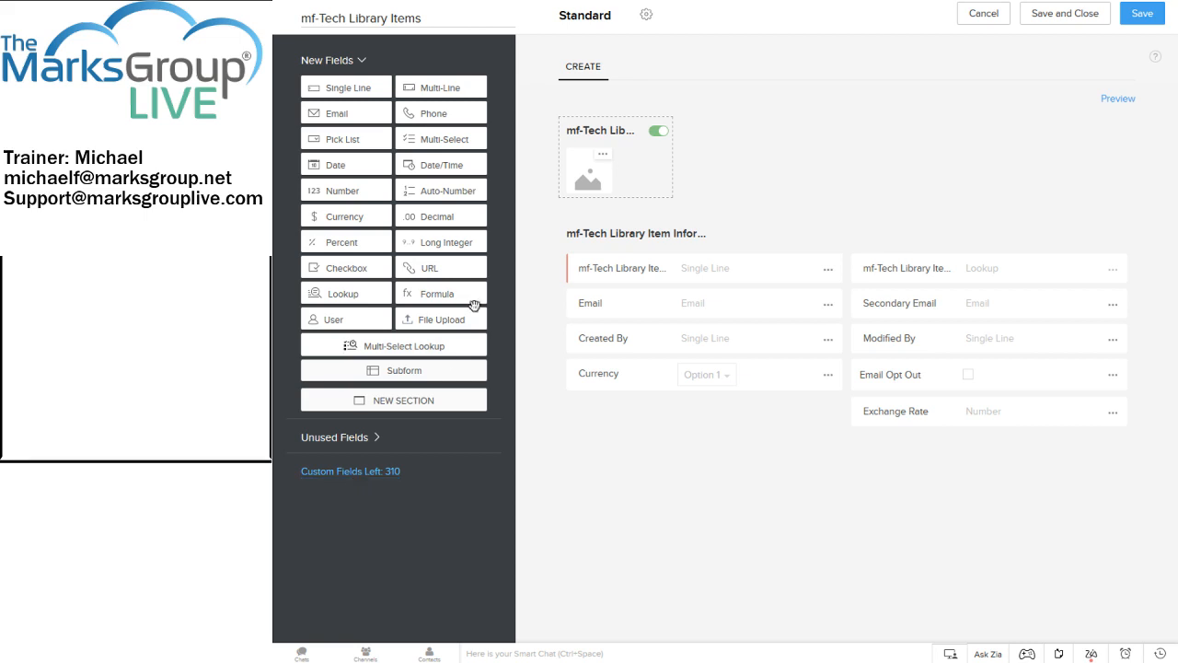
# Review the Standard layout's access permissions and rename option, keeping the name Standard
pyautogui.click(647, 17)
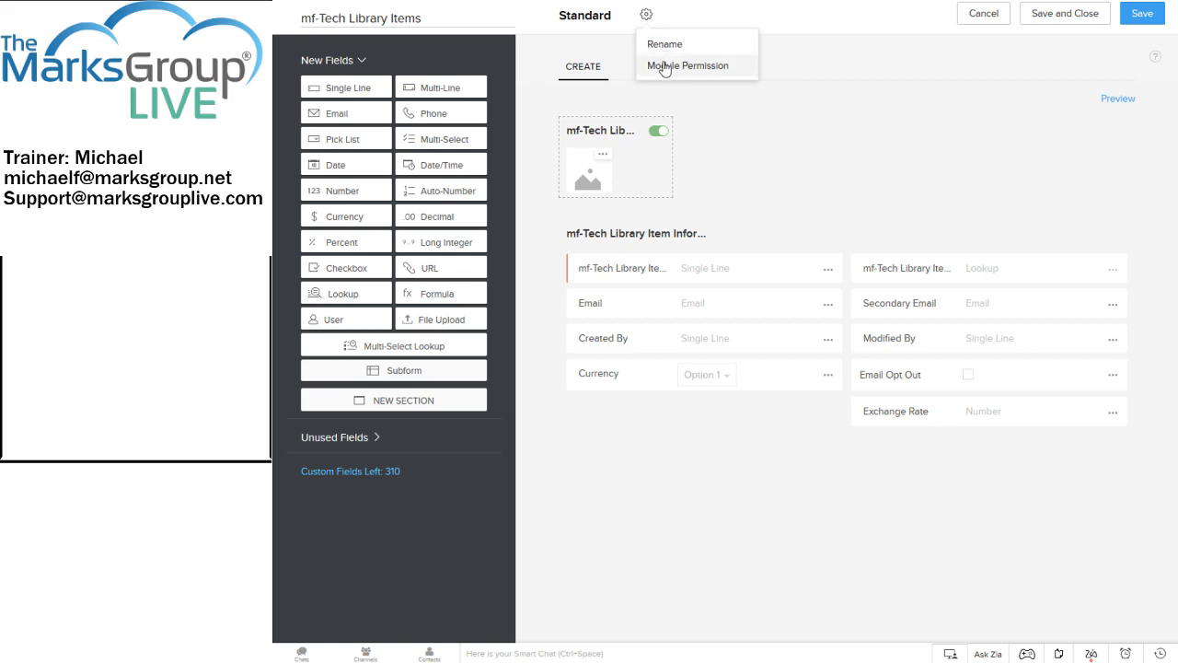
pyautogui.click(663, 66)
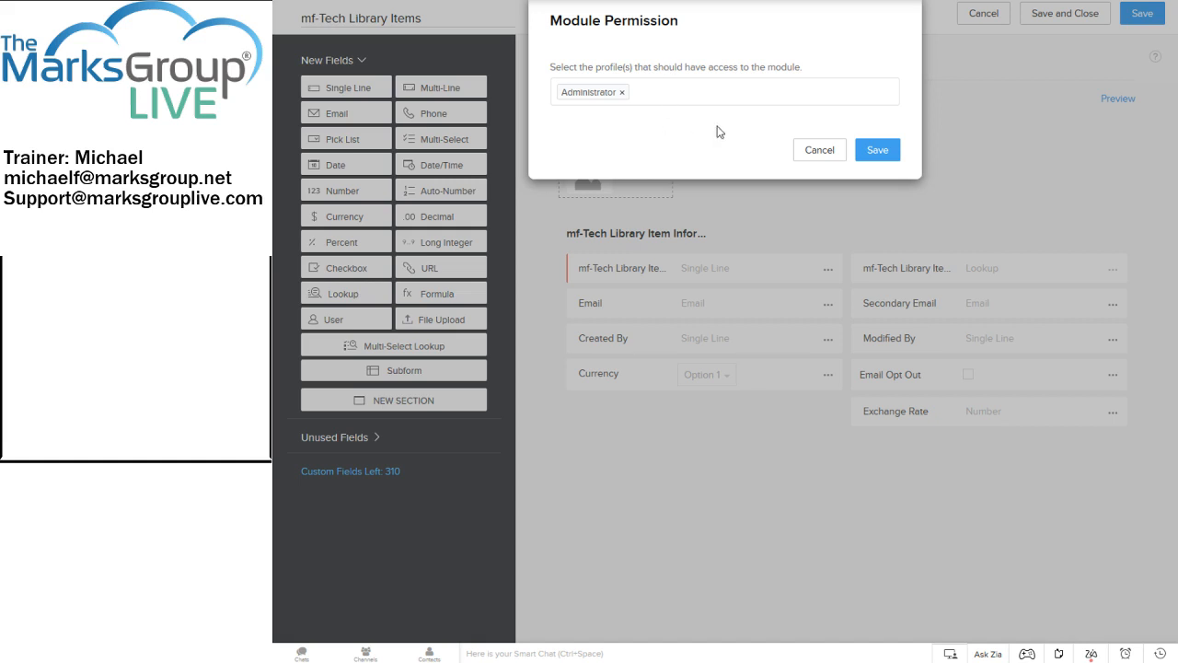
pyautogui.click(708, 95)
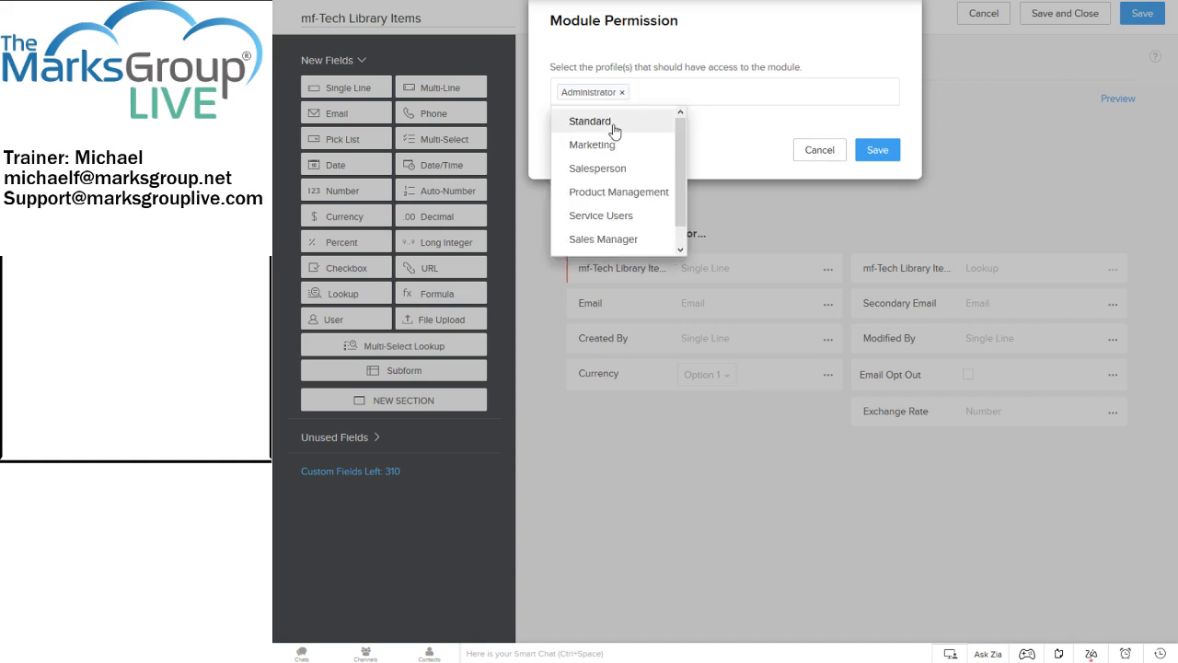
pyautogui.moveTo(683, 159); pyautogui.dragTo(694, 136)
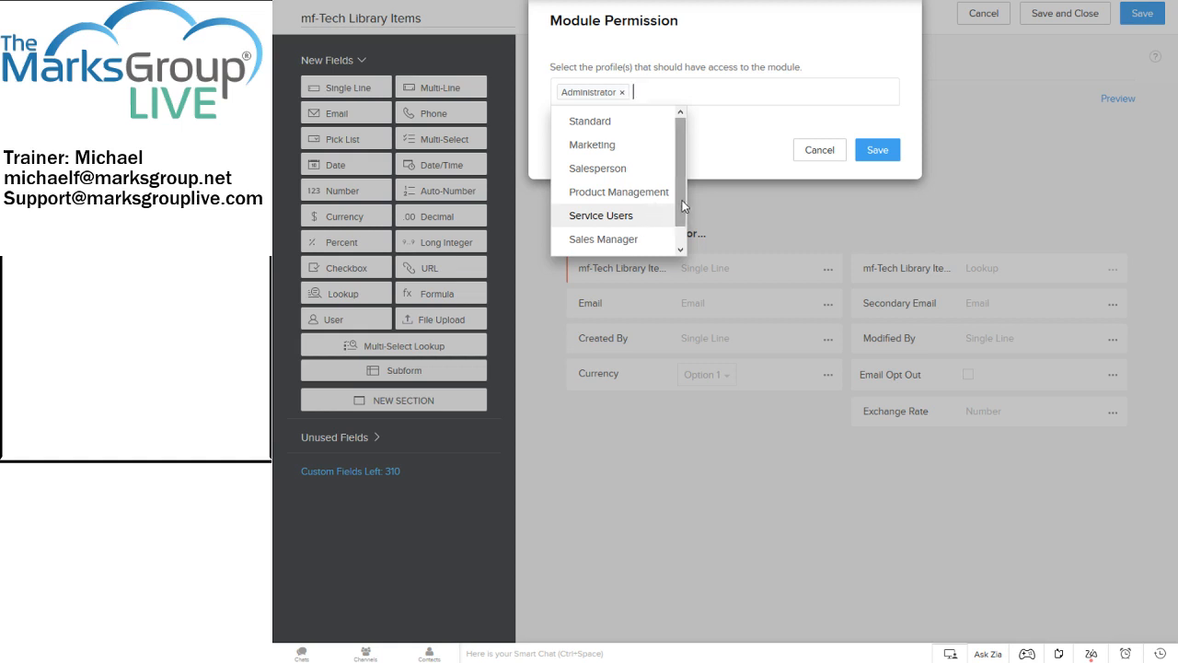
pyautogui.scroll(-1, 672, 210)
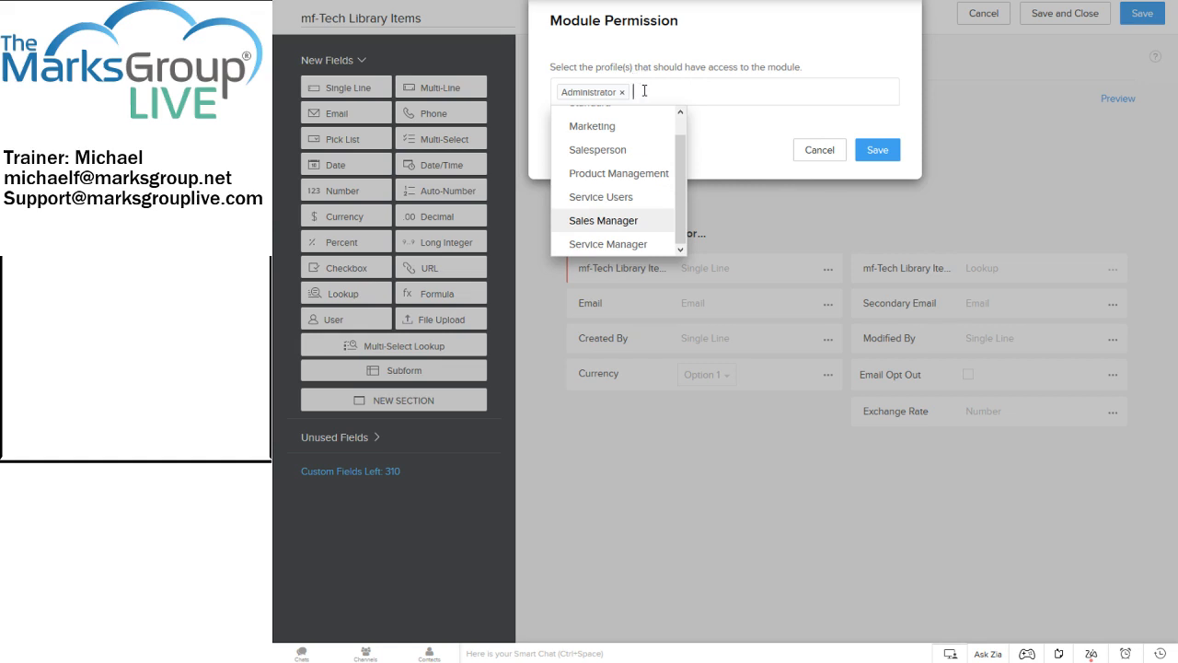
pyautogui.click(830, 156)
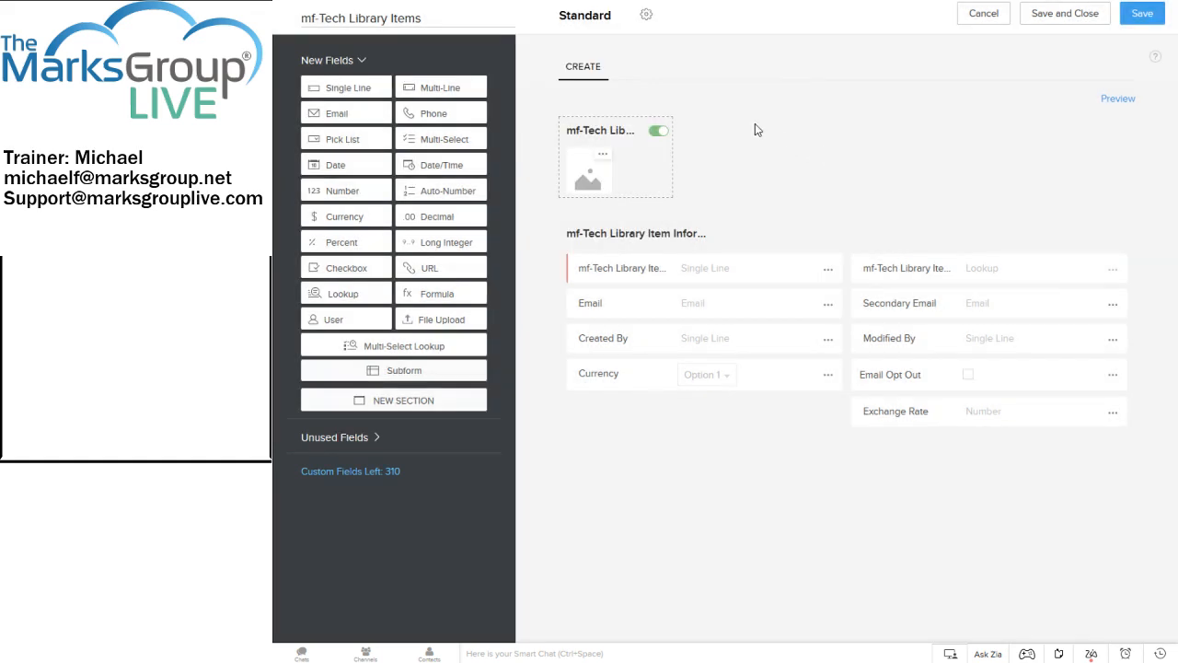
pyautogui.click(643, 18)
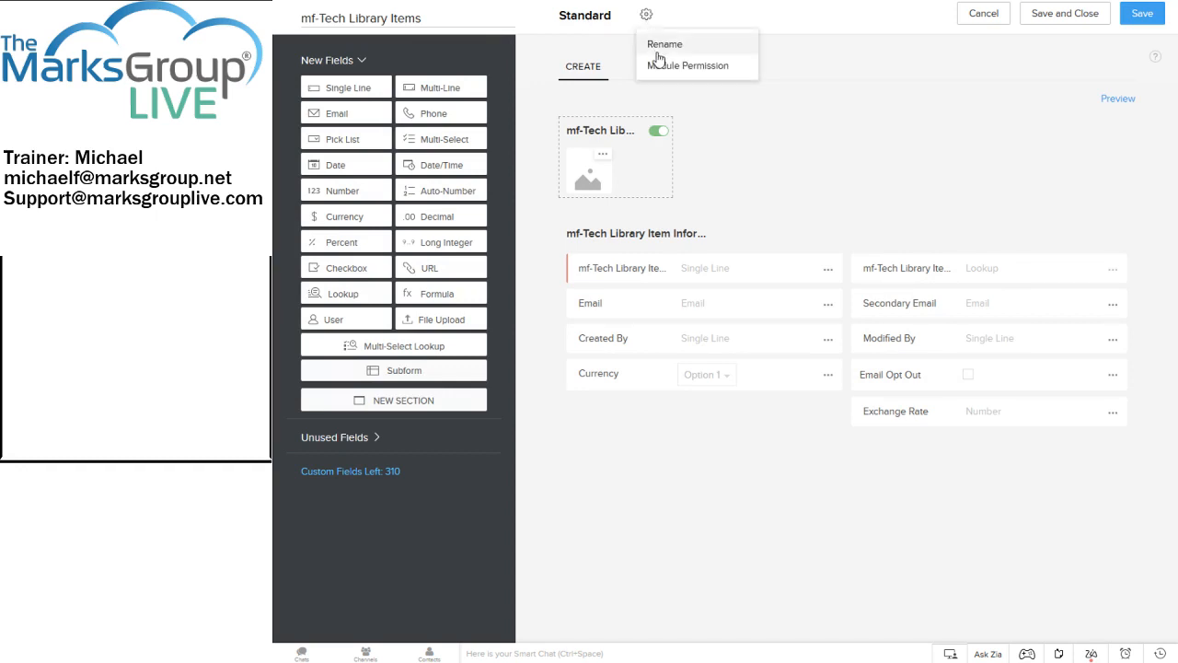
pyautogui.click(658, 43)
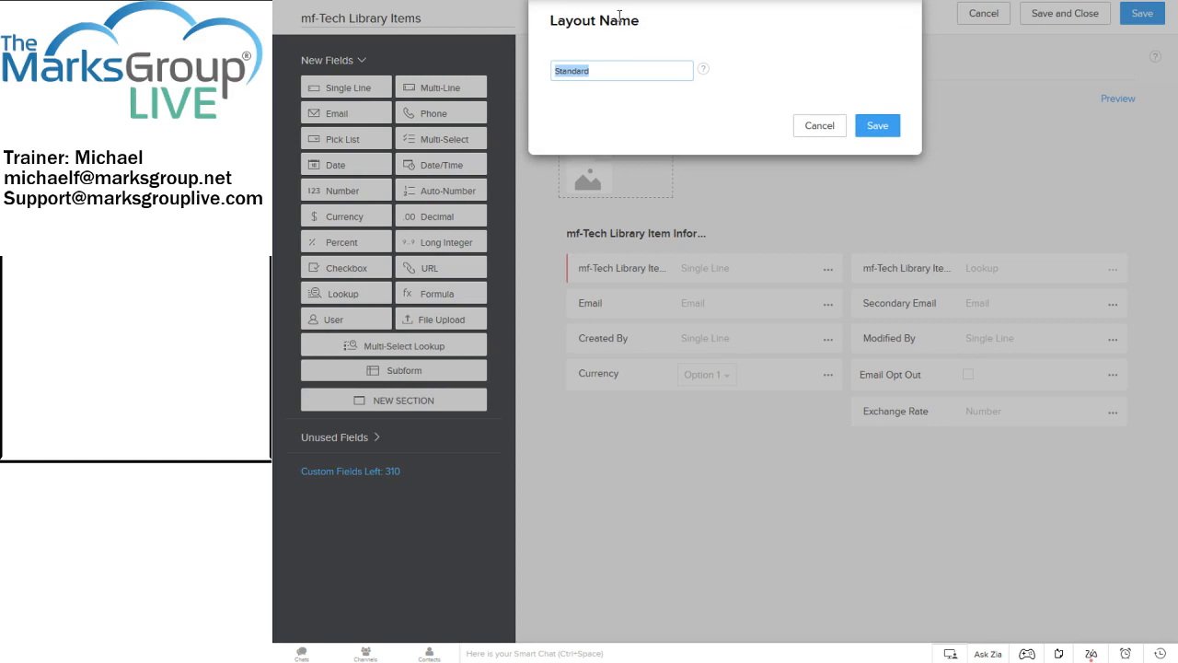
pyautogui.click(816, 128)
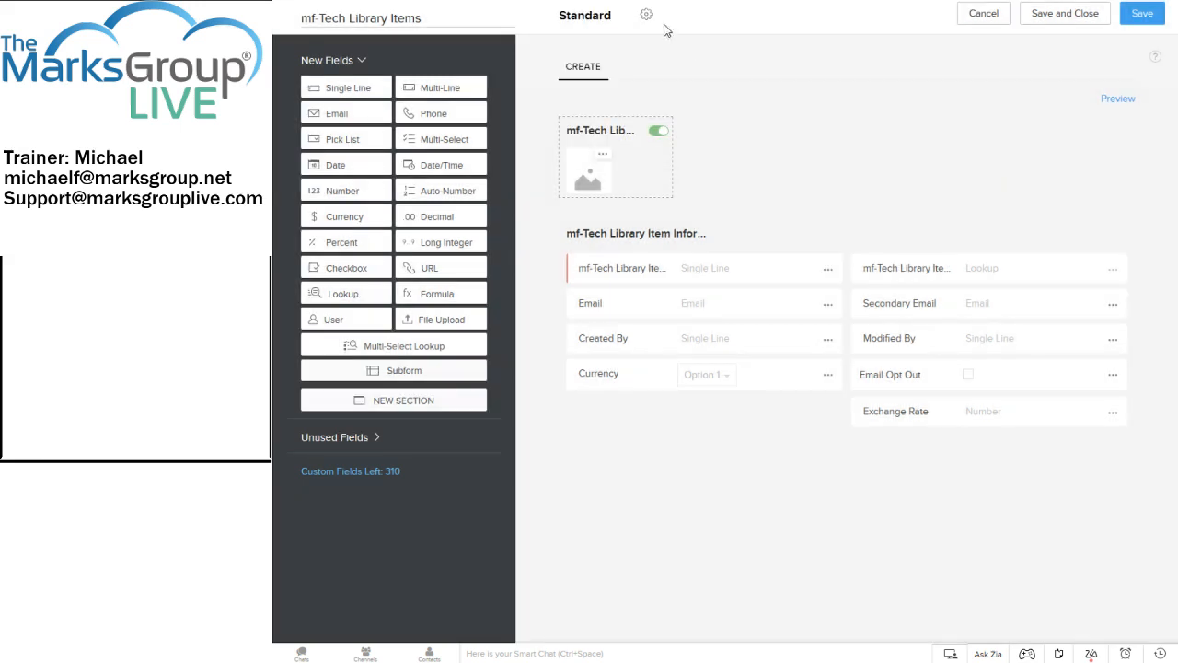
# Save the Standard layout with module access granted to the Administrator profile
pyautogui.click(647, 17)
pyautogui.click(681, 66)
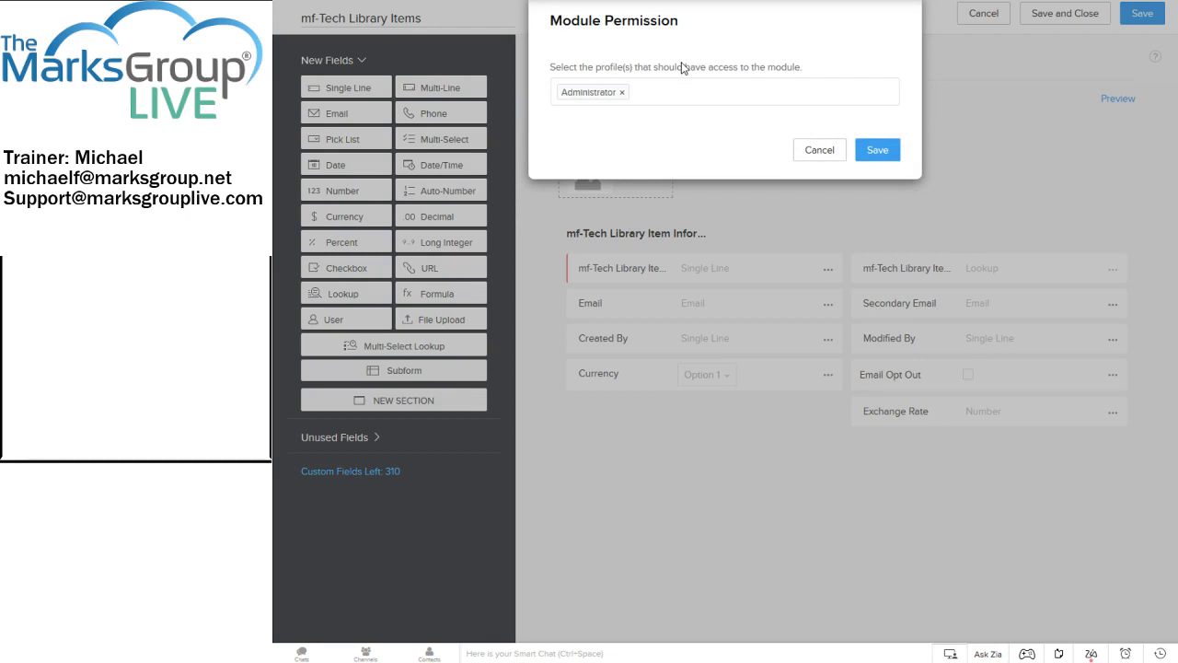
pyautogui.click(689, 91)
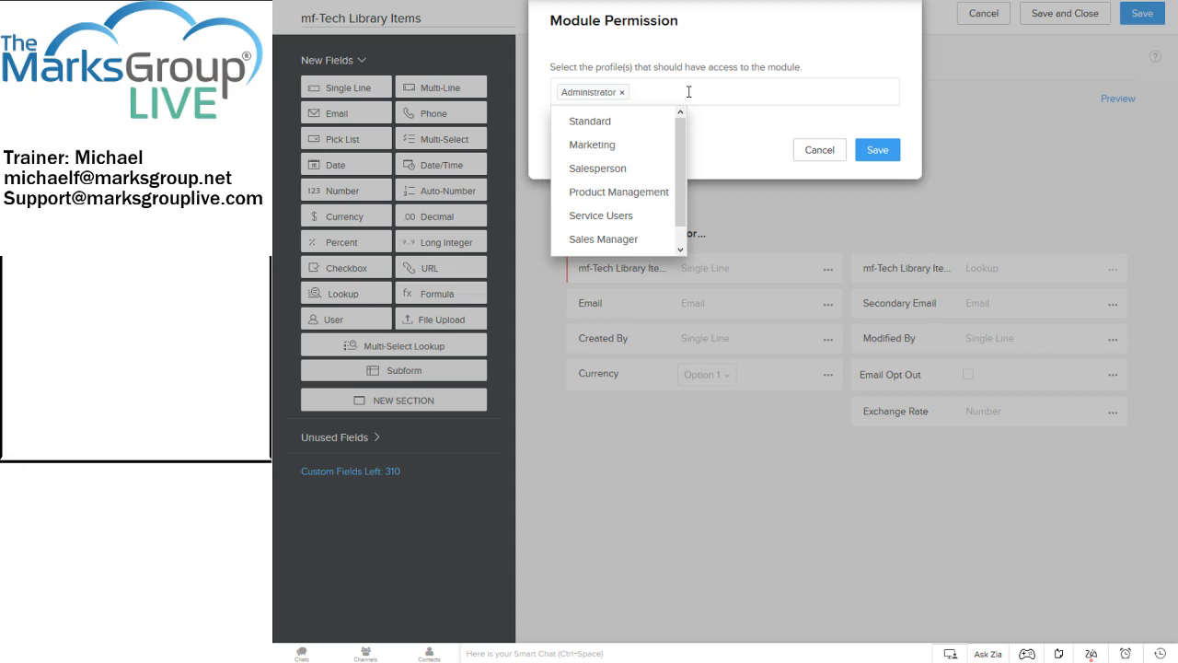
pyautogui.click(818, 151)
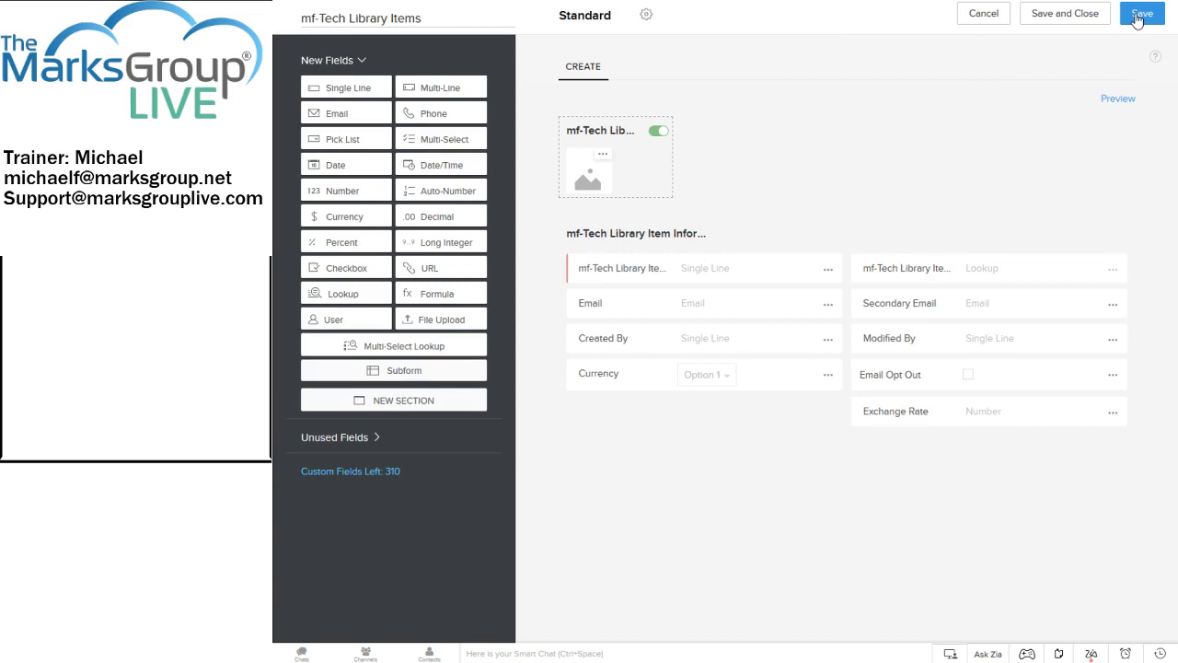
pyautogui.click(1140, 15)
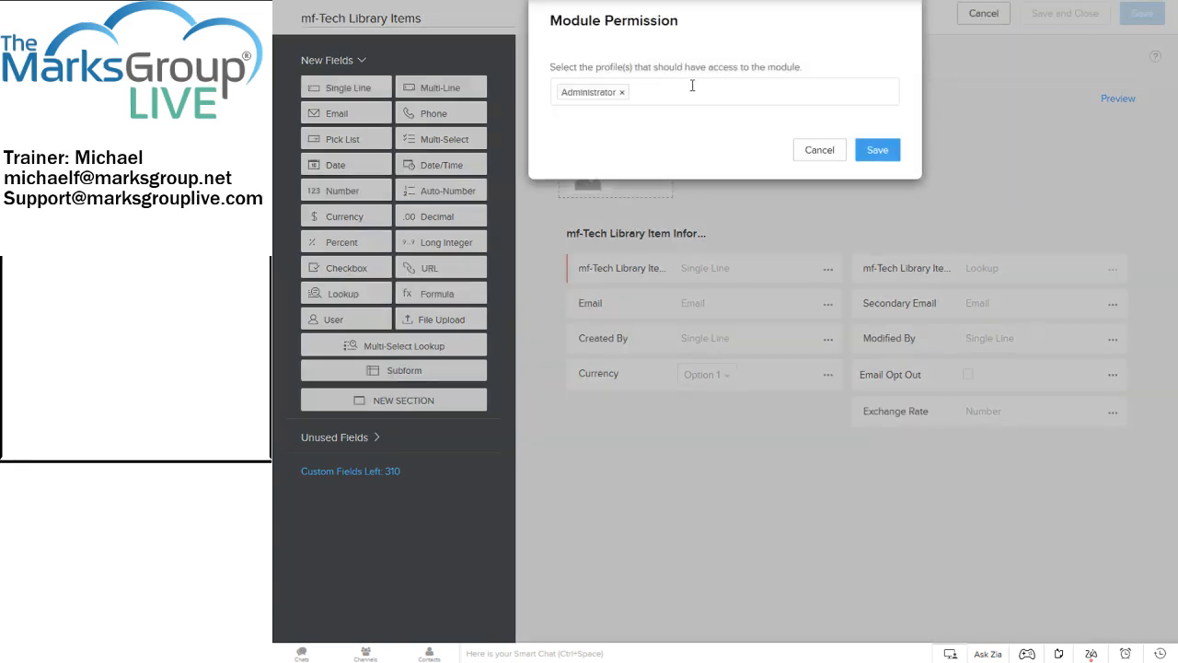
pyautogui.click(868, 148)
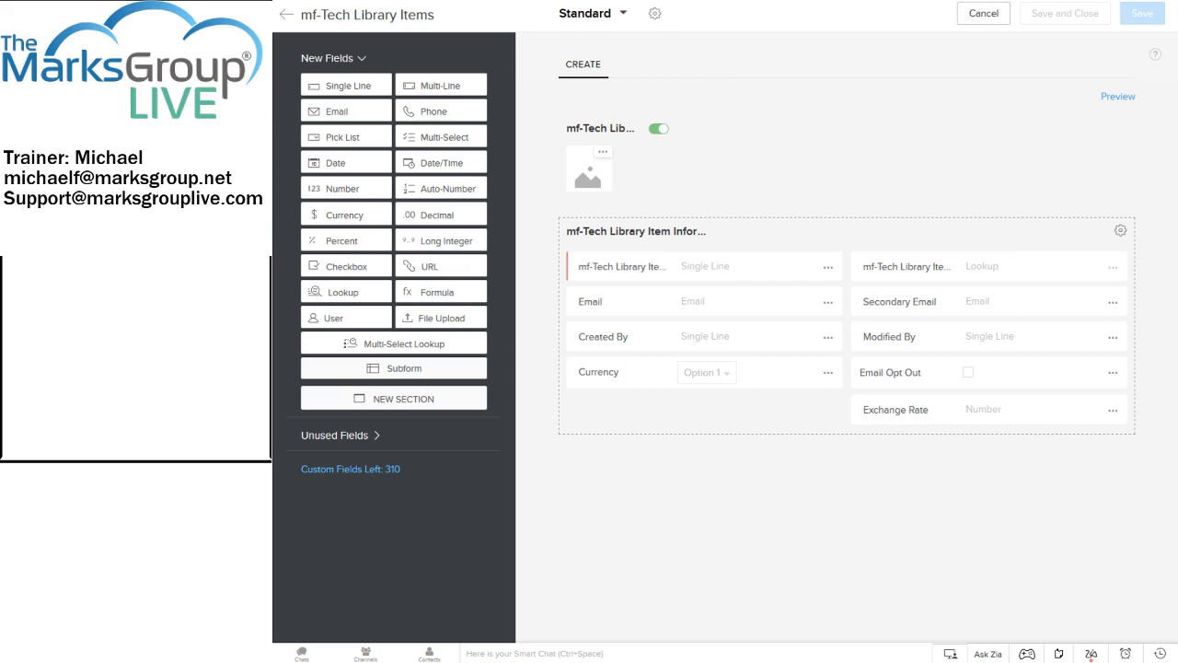
# Return from the layout editor to the Modules and Fields list and scroll down it
pyautogui.click(284, 16)
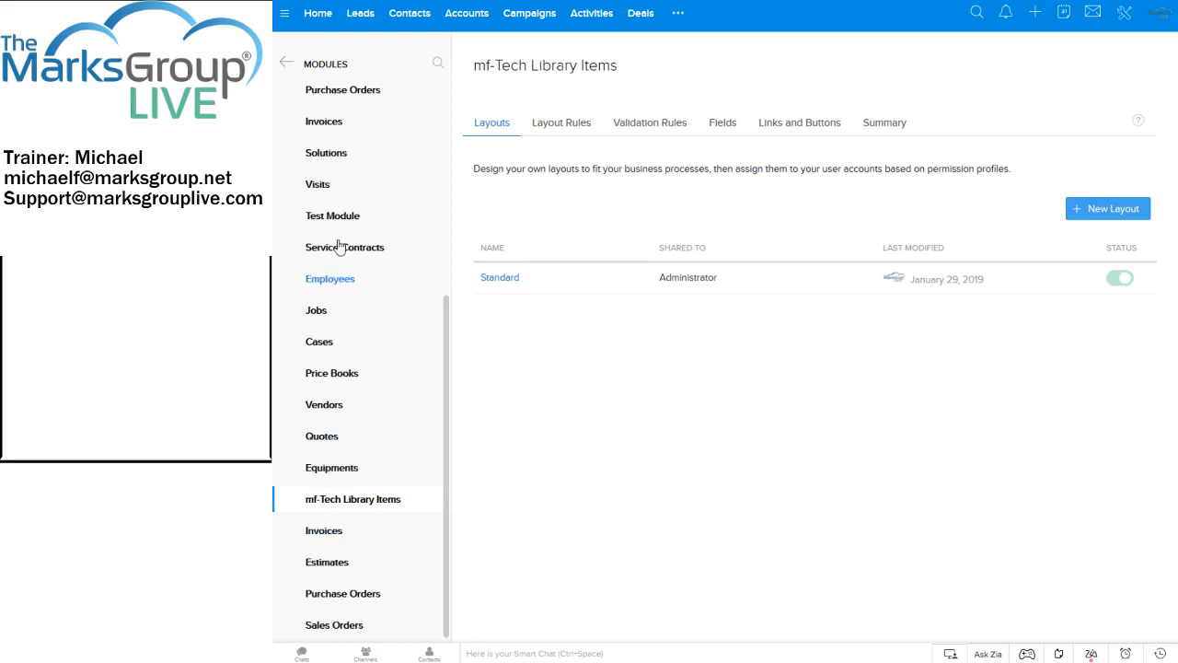
pyautogui.click(286, 64)
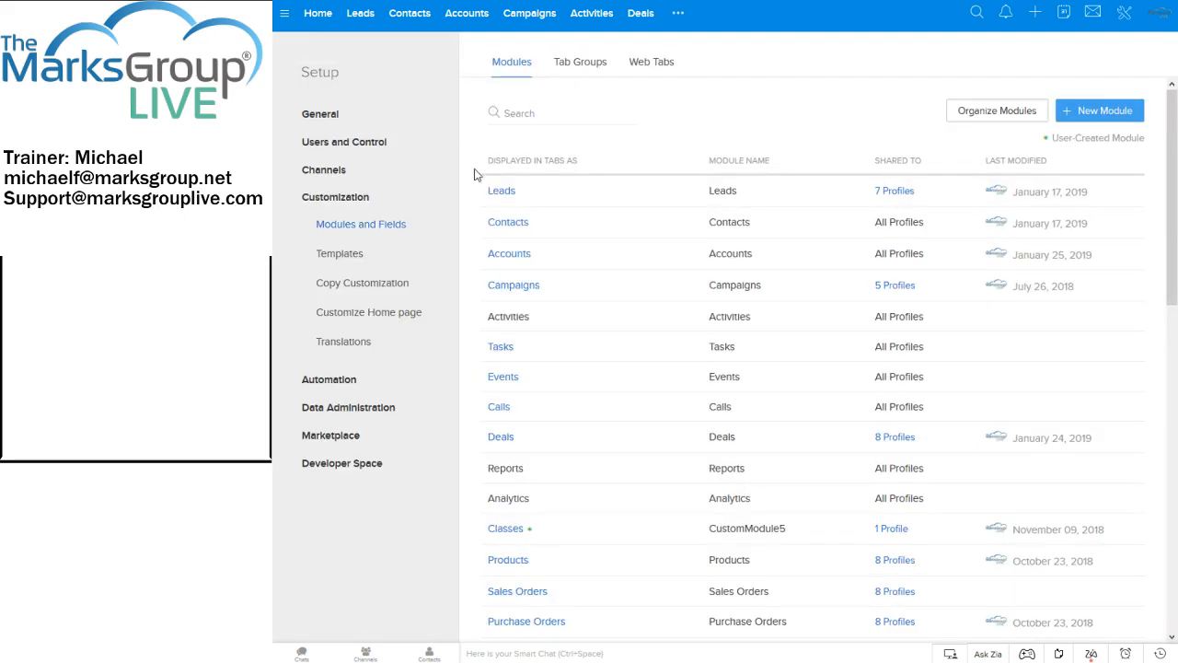
pyautogui.click(531, 222)
pyautogui.scroll(-1, 626, 266)
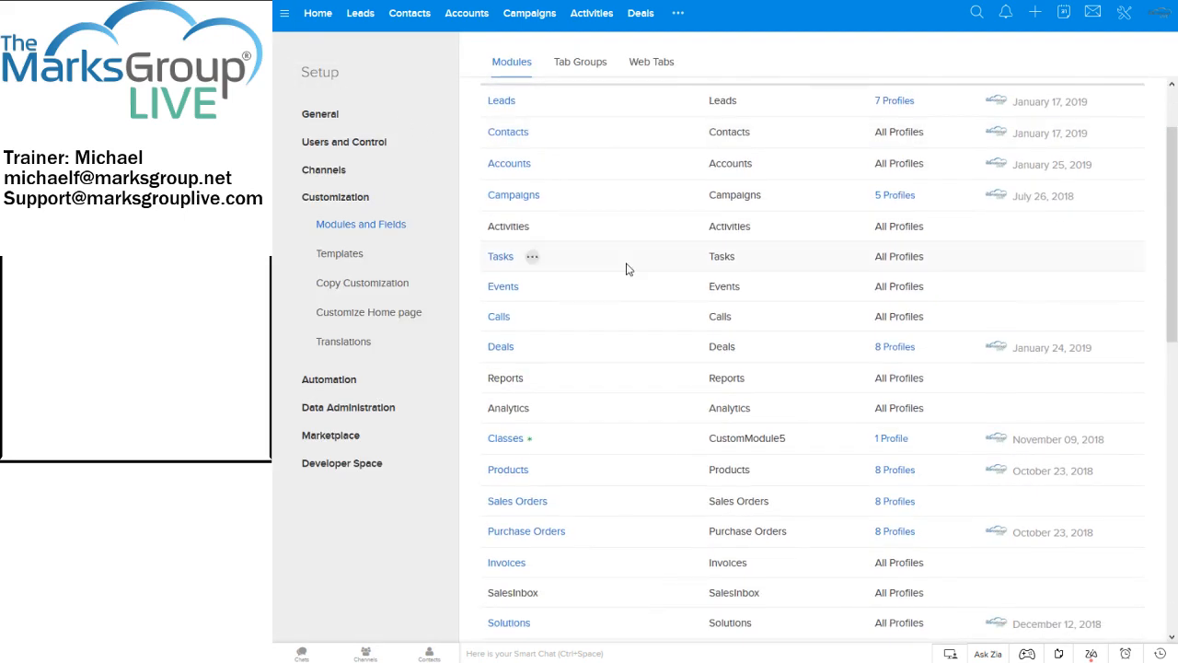
pyautogui.scroll(1, 684, 290)
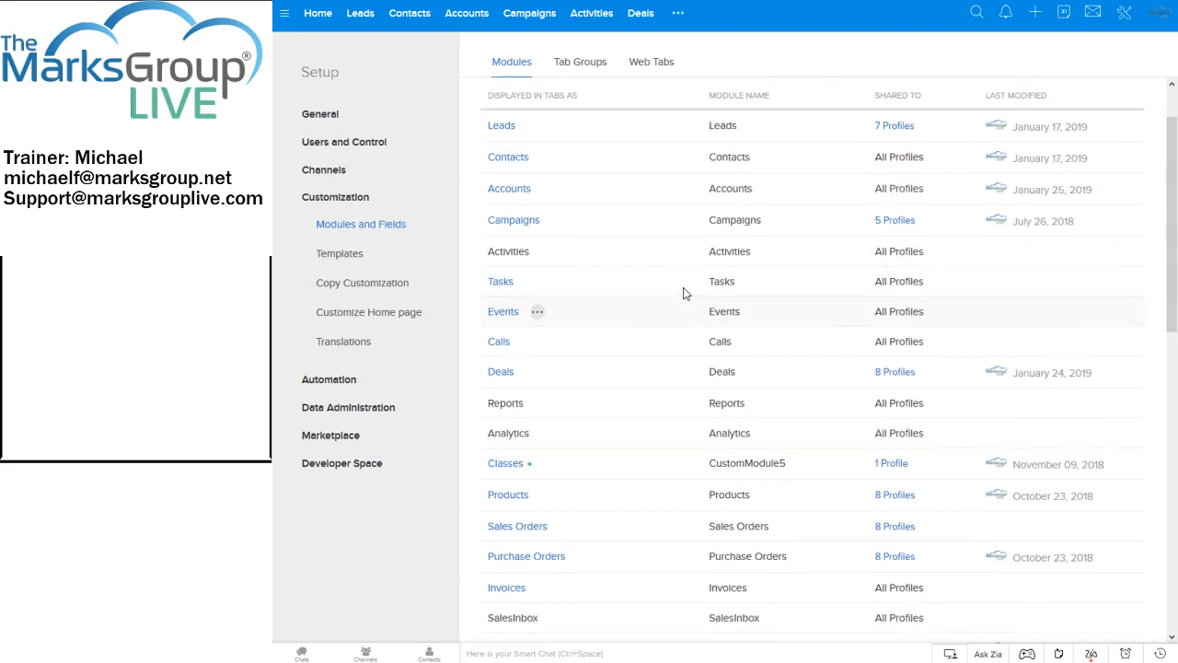
pyautogui.scroll(-1, 683, 291)
pyautogui.scroll(-10, 683, 291)
pyautogui.scroll(3, 683, 289)
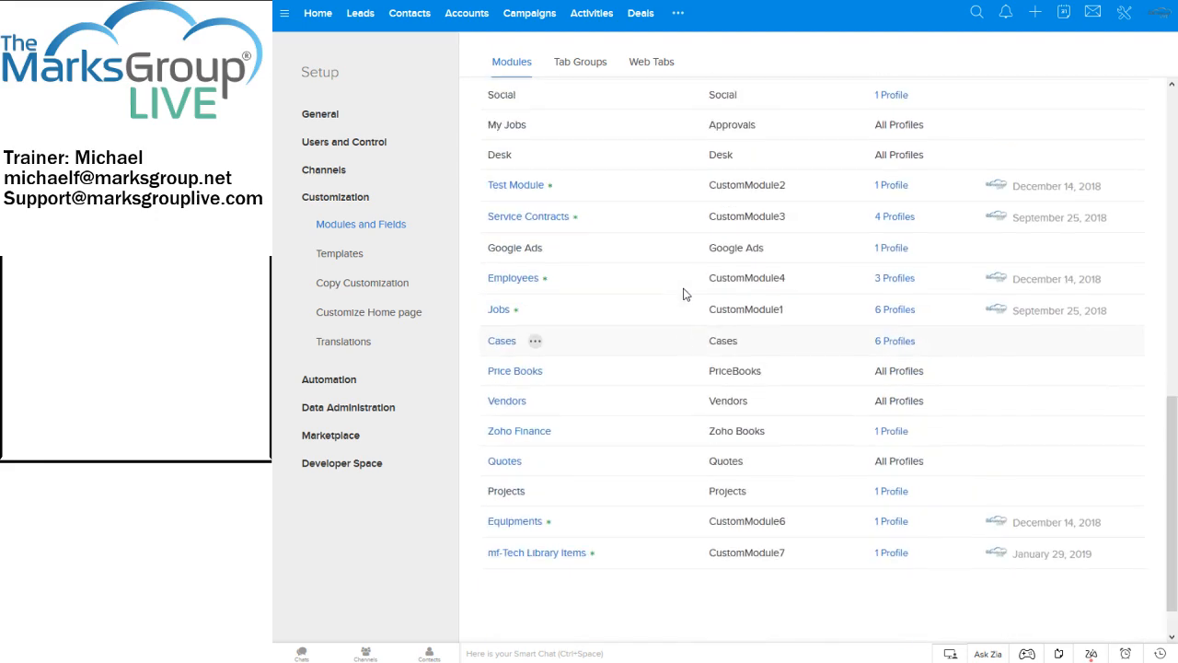
pyautogui.scroll(-3, 645, 313)
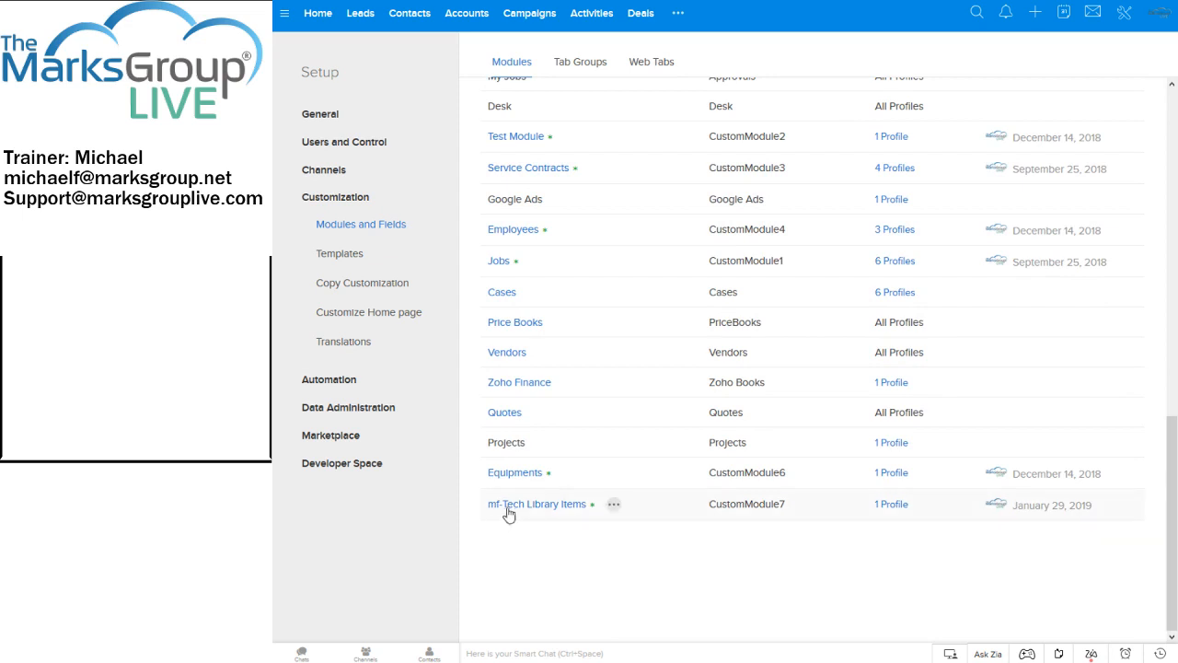
# Open mf-Tech Library Items' layouts and the Standard layout for editing
pyautogui.moveTo(510, 514)
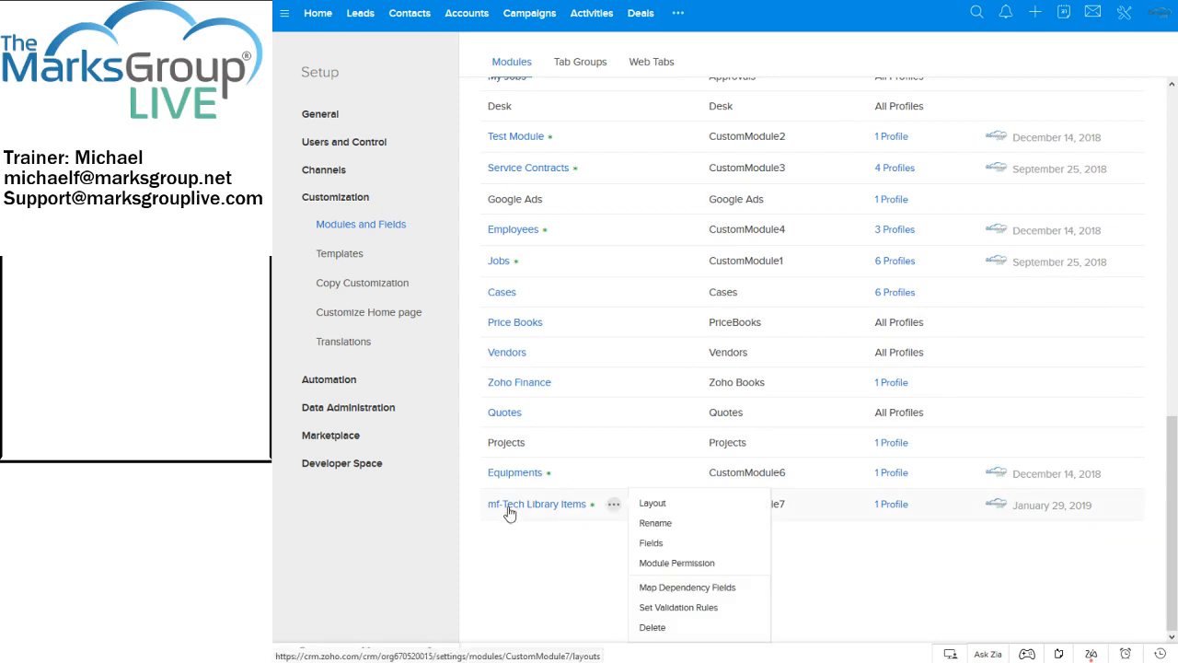
pyautogui.click(510, 508)
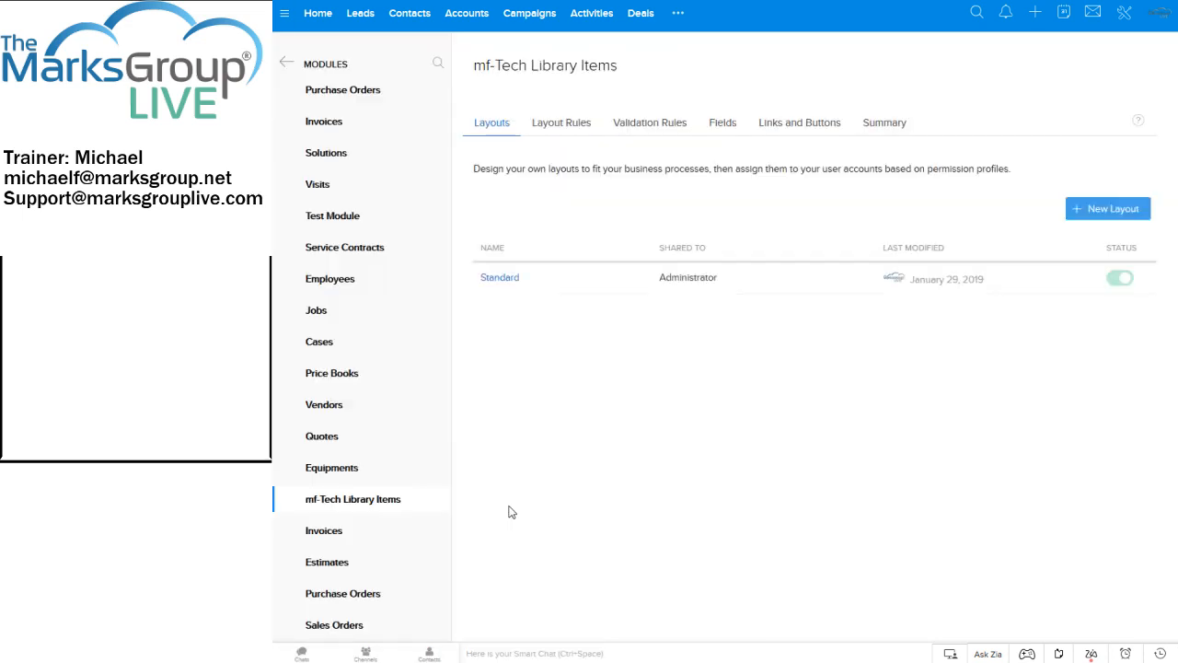
pyautogui.moveTo(555, 291)
pyautogui.click(501, 279)
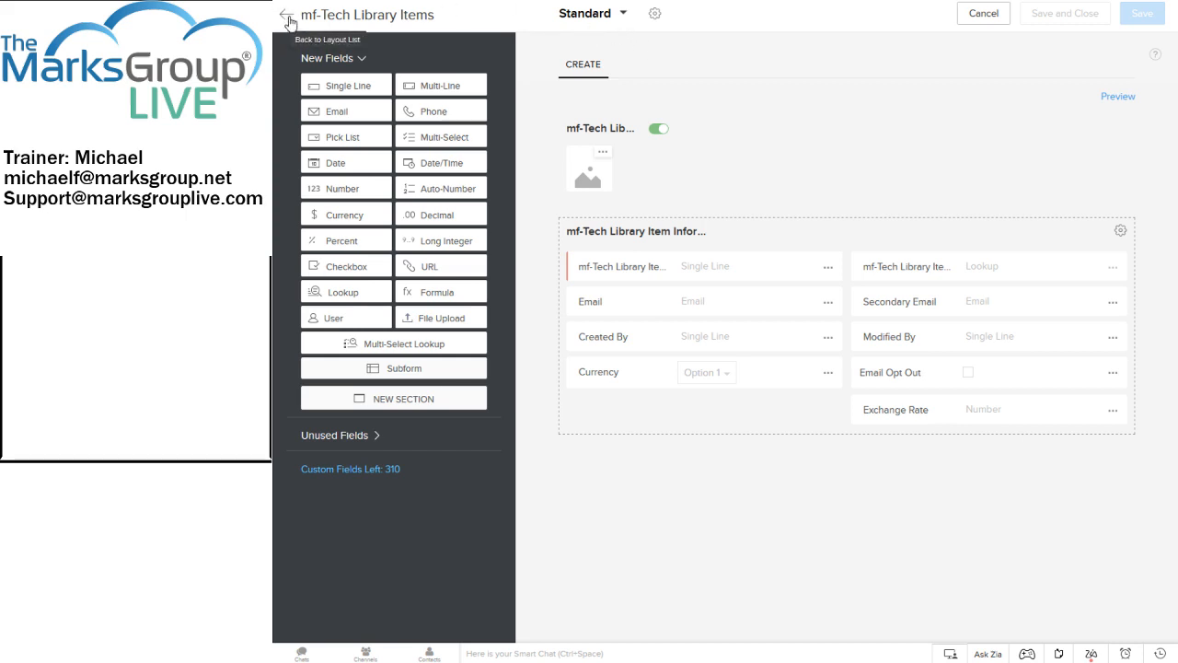
pyautogui.click(288, 20)
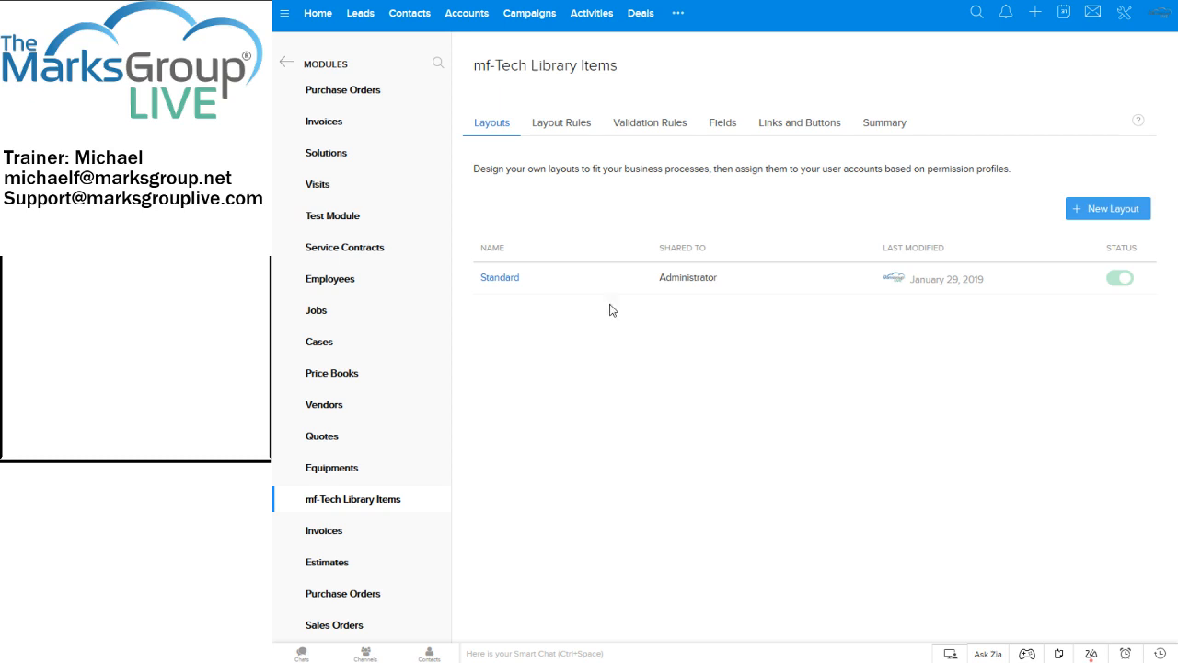
# Add a layout named 'mf- Test Layout 1', save it for Administrator, and return to the layouts list
pyautogui.click(1089, 212)
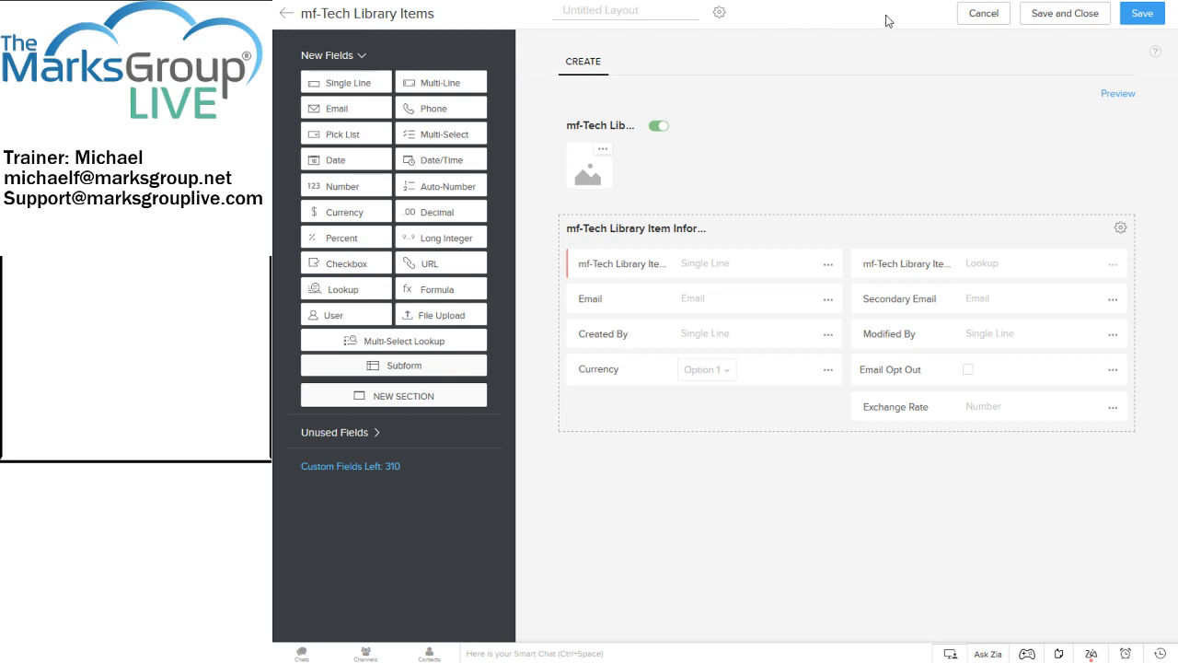
pyautogui.click(583, 11)
pyautogui.write('mf-')
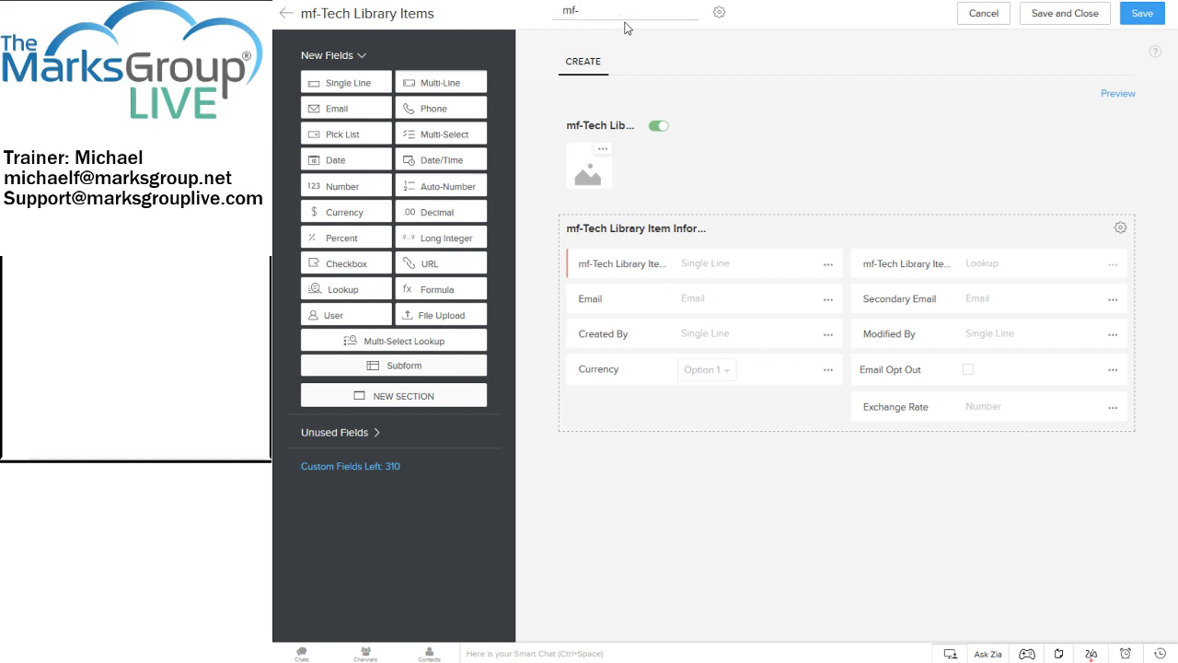
pyautogui.write(' Test Layout 1')
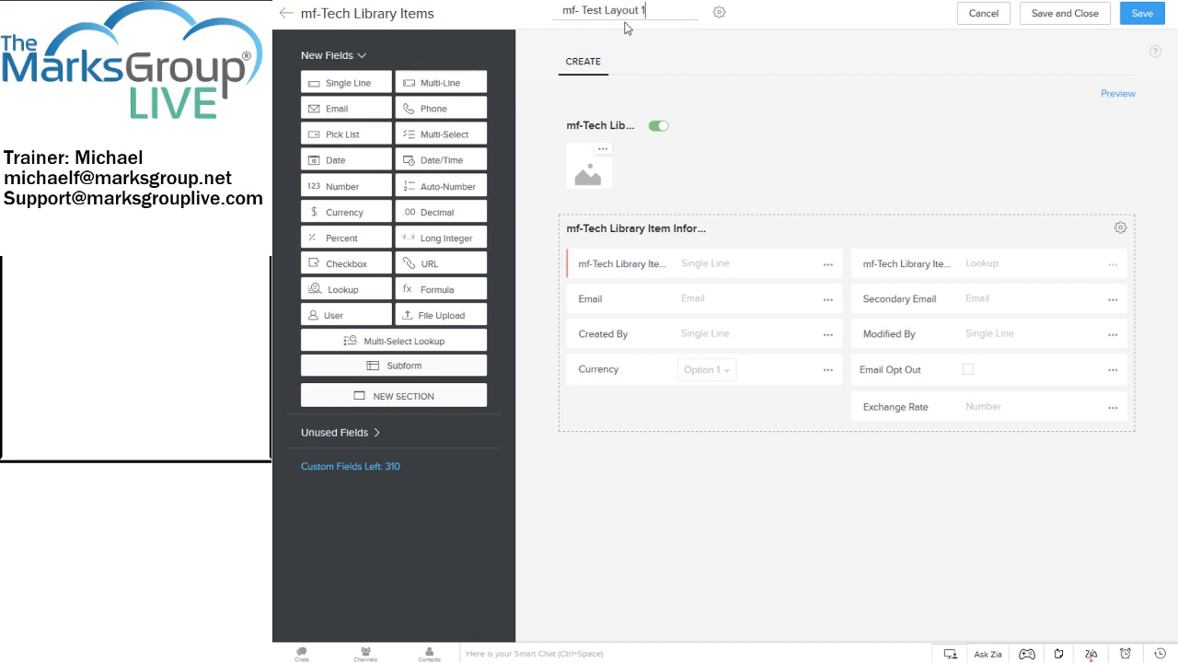
pyautogui.click(1135, 22)
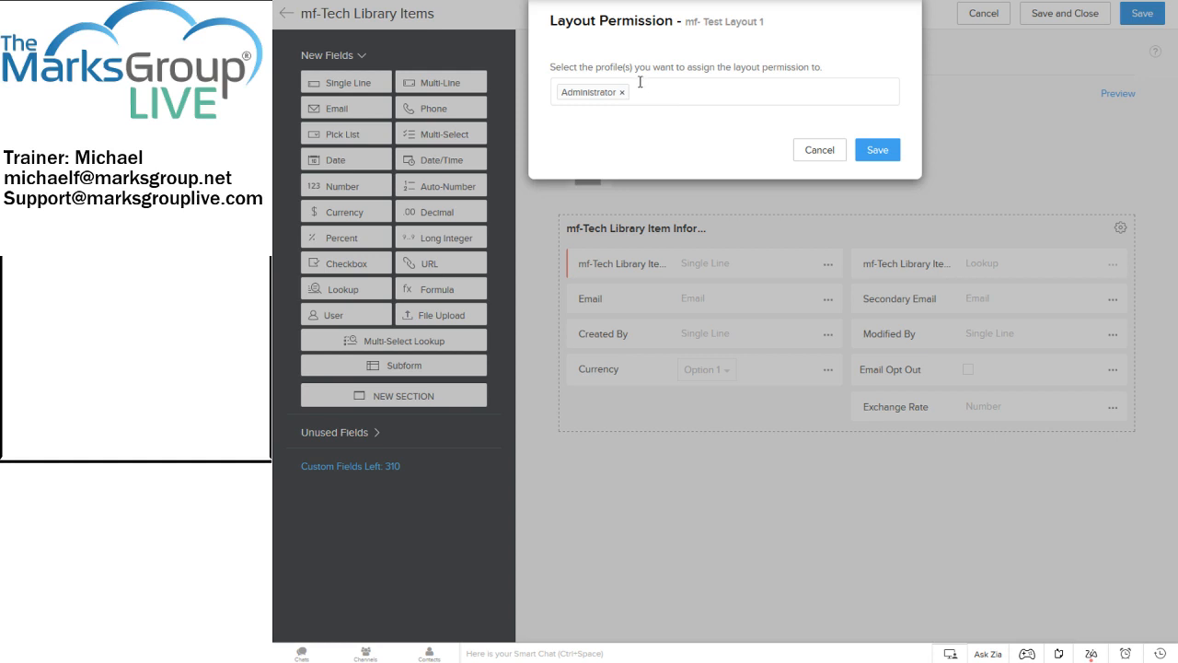
pyautogui.click(866, 151)
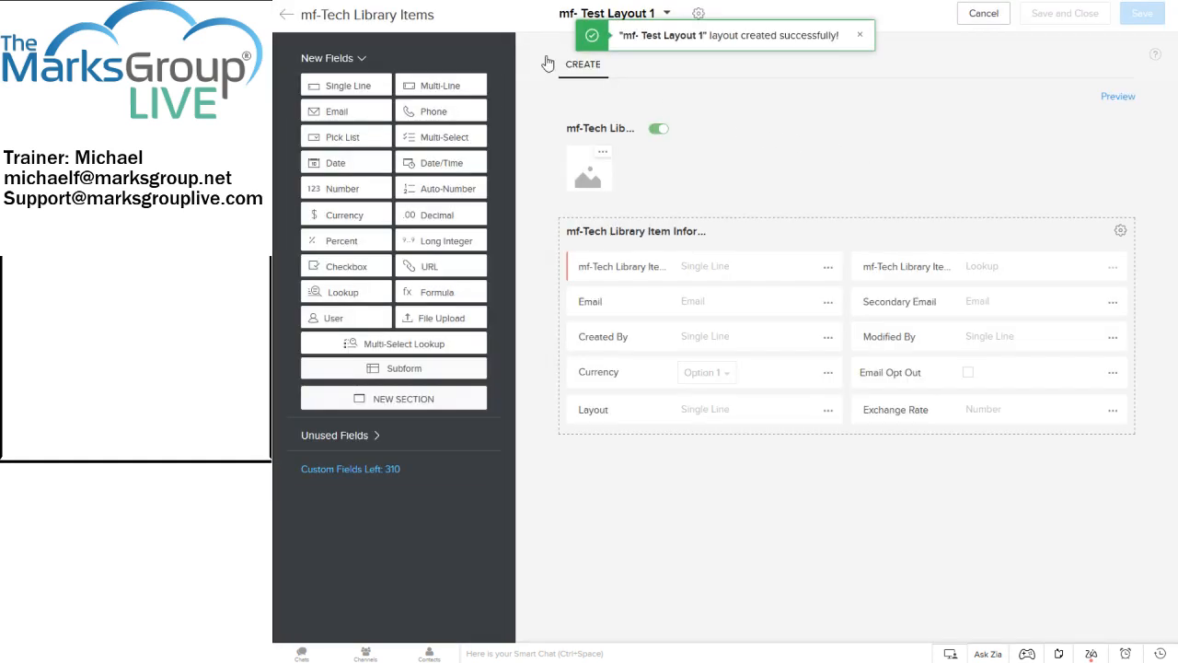
pyautogui.click(286, 14)
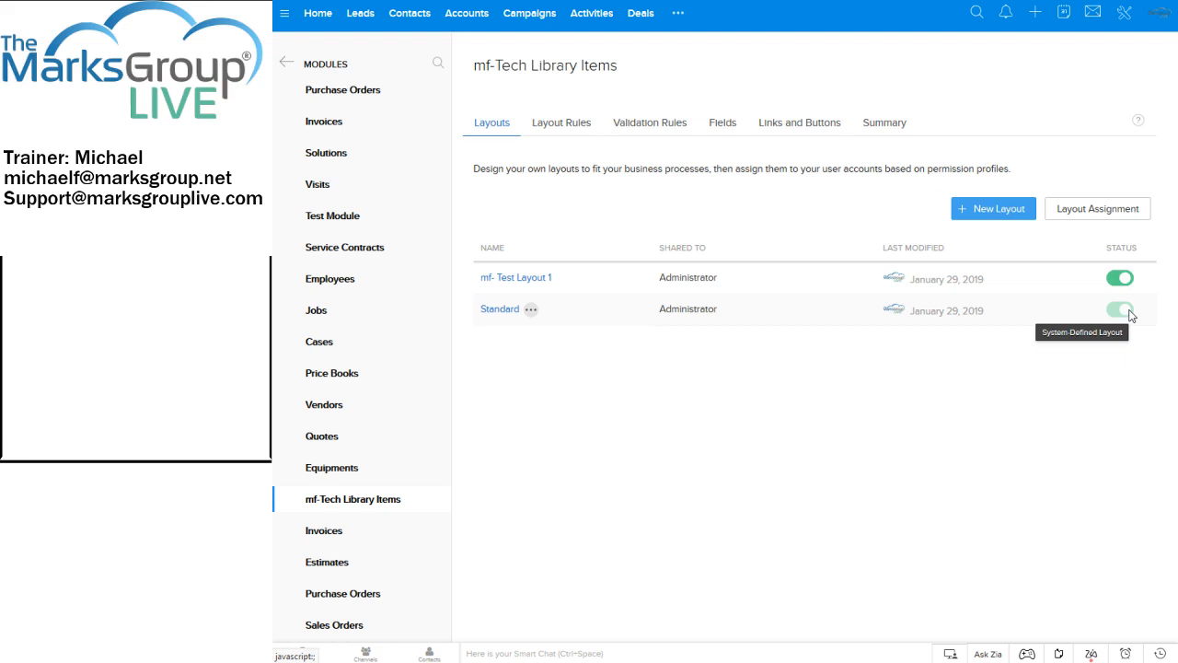
# View the mf-Tech Library Items Layout Rules page, which lists no rules
pyautogui.click(572, 133)
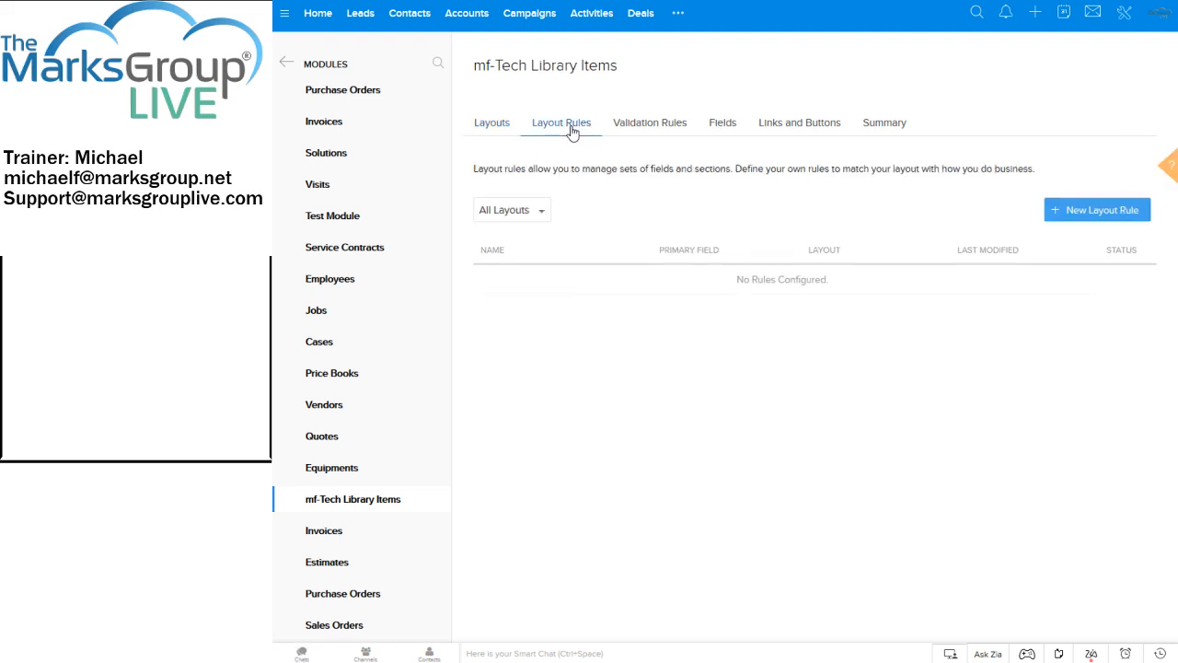
# Check the empty Validation Rules page, then view the Fields listing with Created By, Currency and Email
pyautogui.click(642, 132)
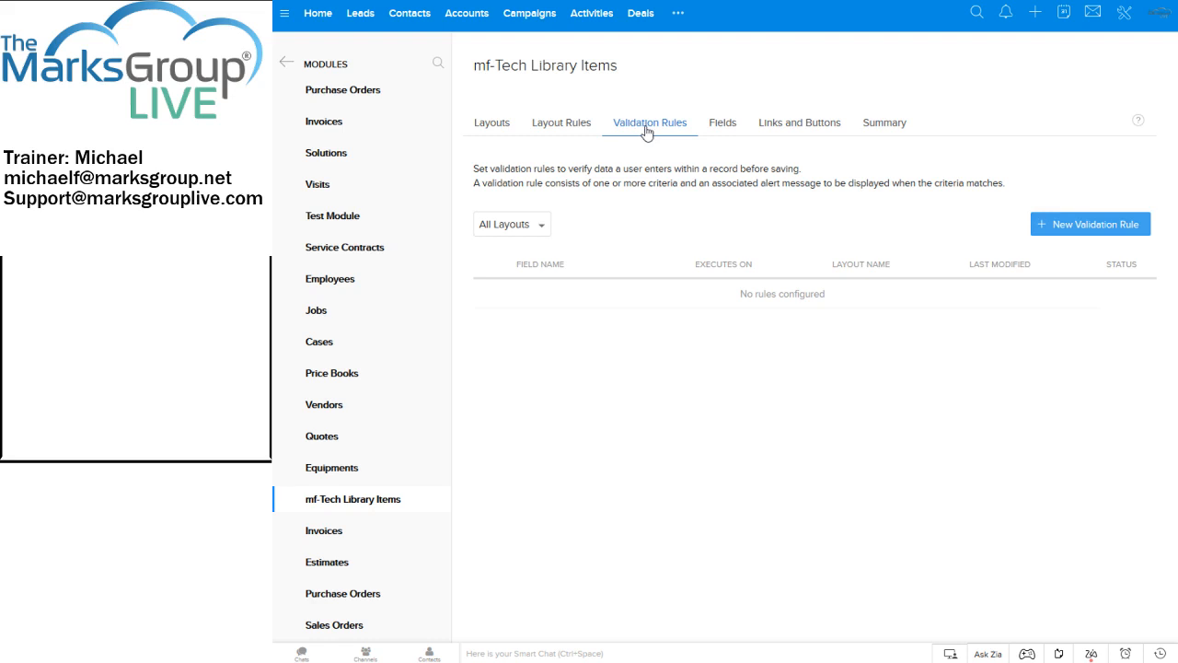
pyautogui.click(735, 132)
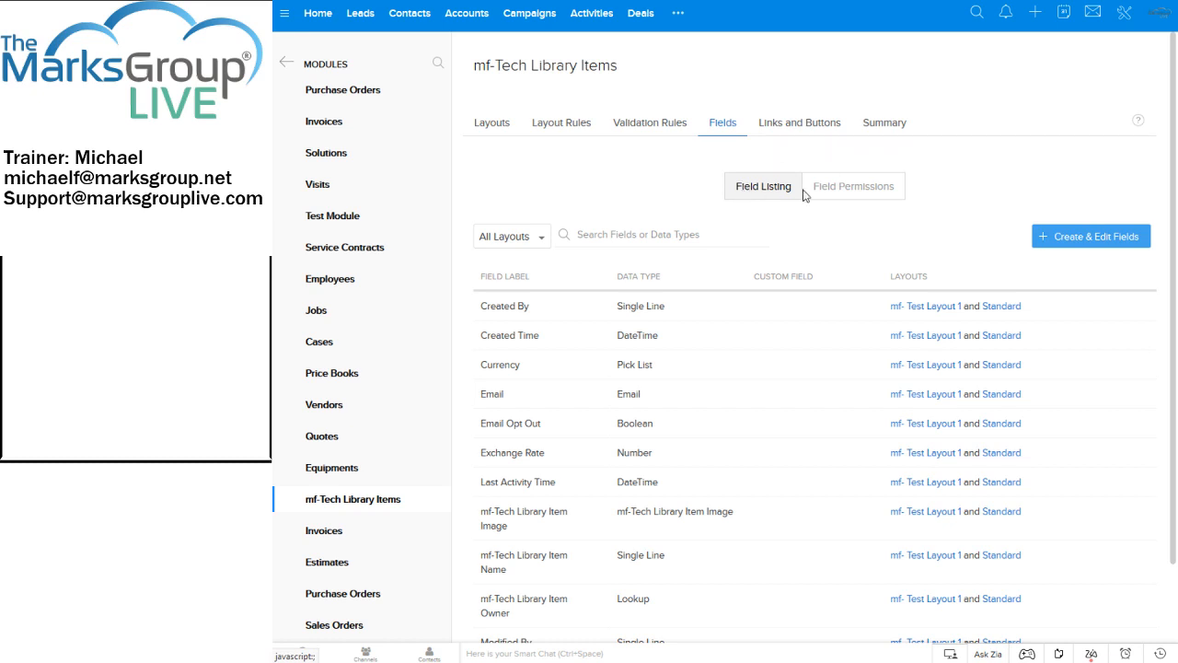
# Browse the field list, then show Administrator field permissions, with Exchange Rate read only
pyautogui.click(854, 191)
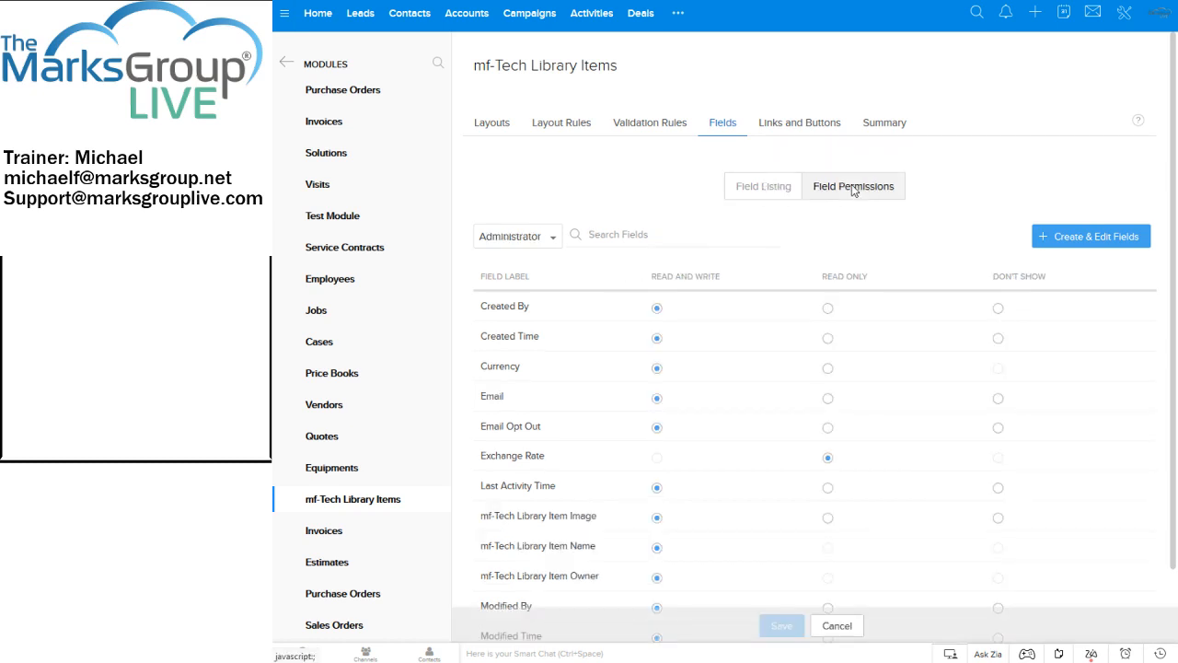
pyautogui.click(777, 195)
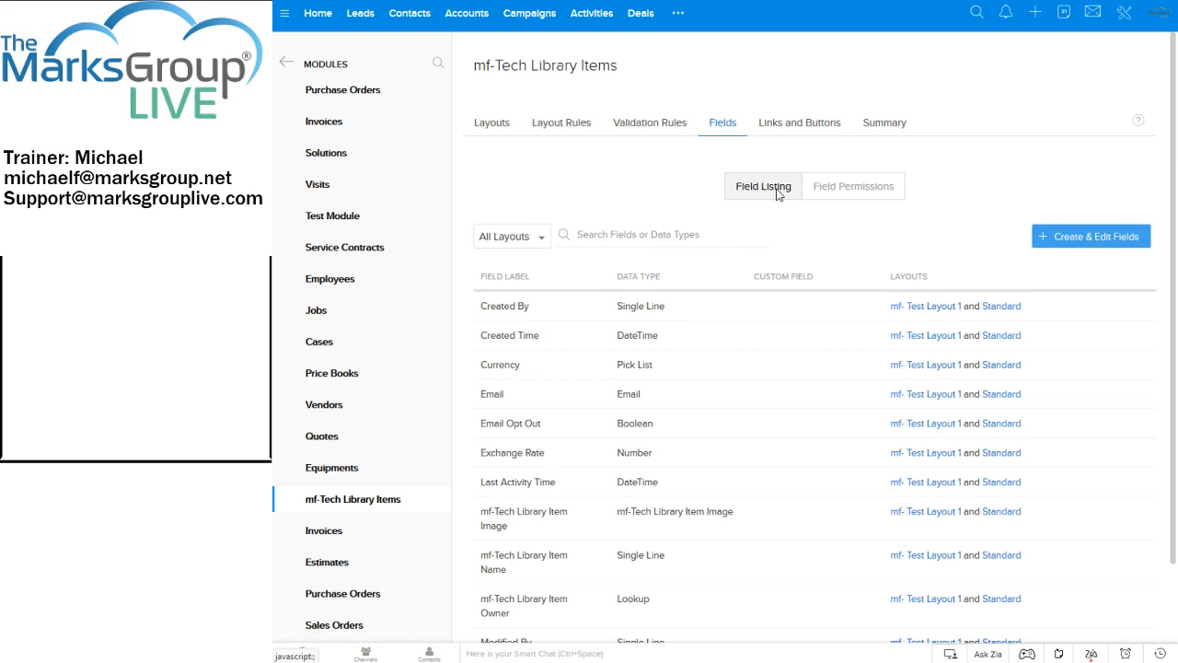
pyautogui.scroll(-1, 758, 256)
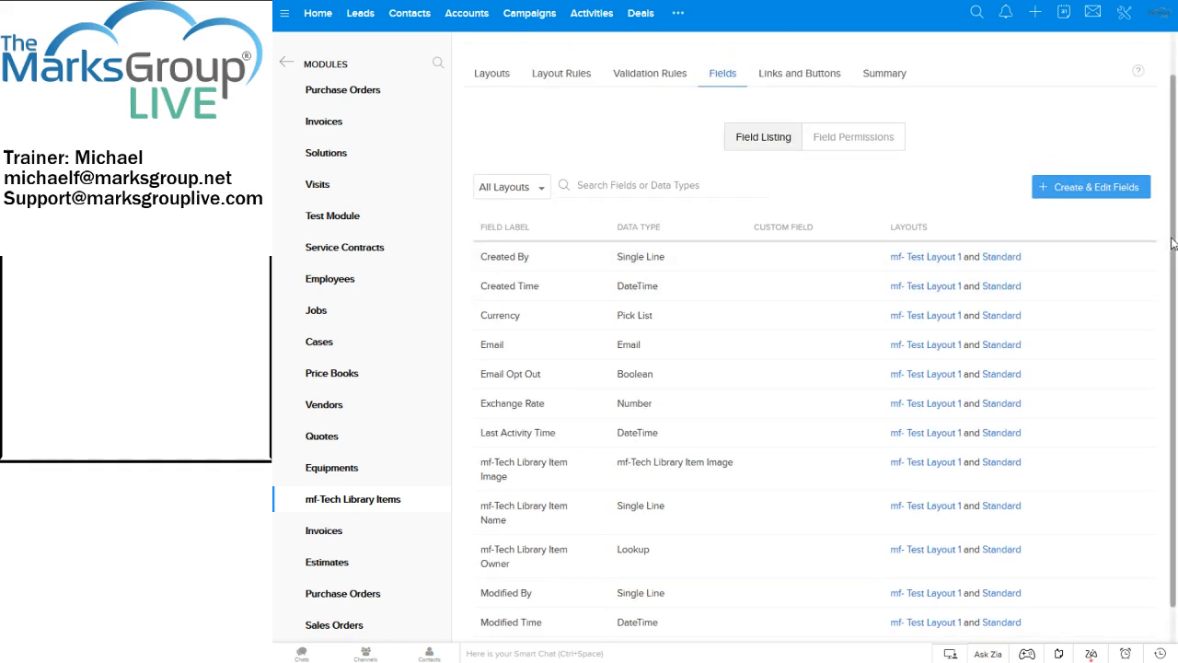
pyautogui.scroll(-1, 1172, 242)
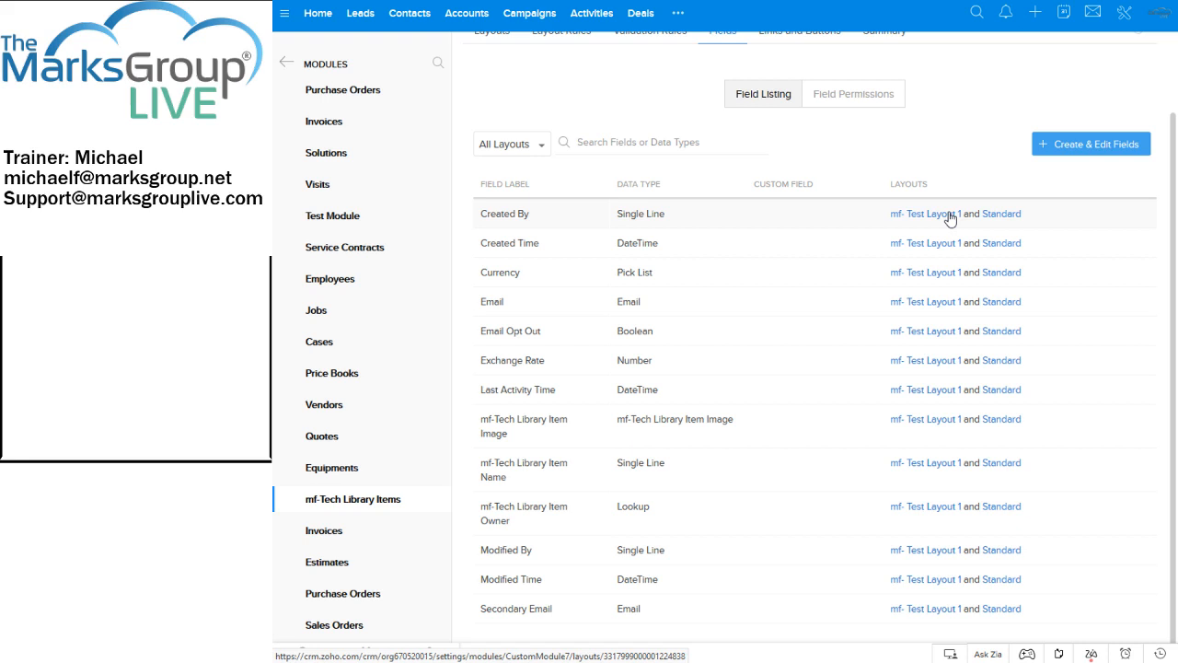
pyautogui.click(848, 94)
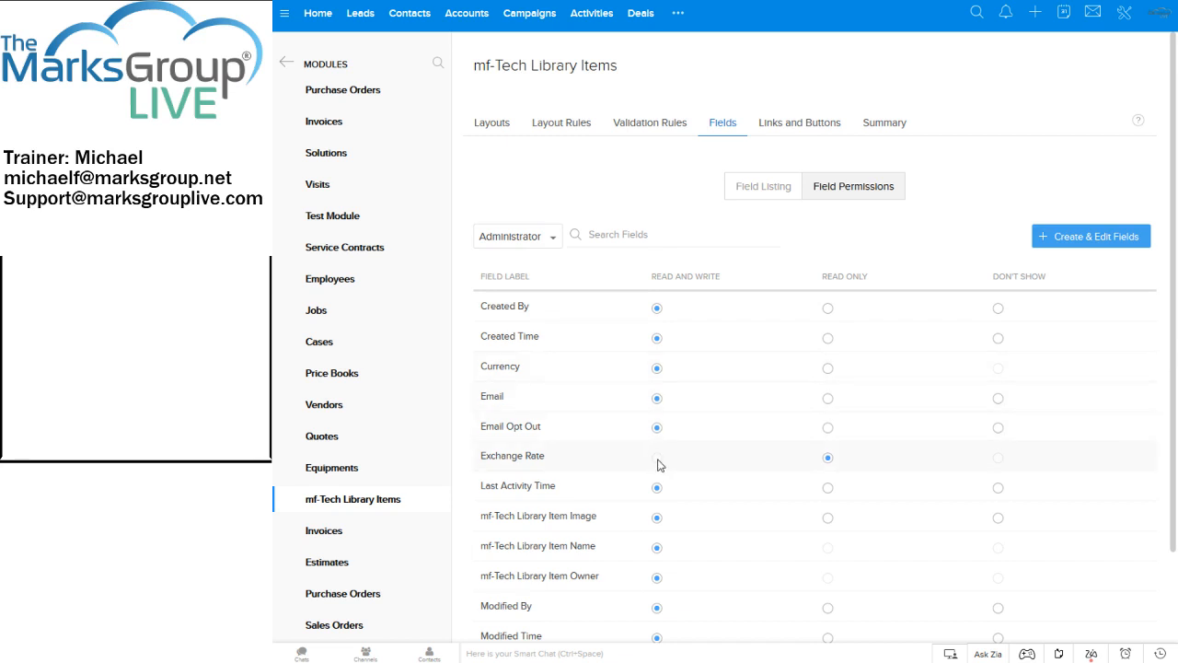
# For the Marketing profile, set Created By to Read Only and Created Time to Don't Show, then save
pyautogui.click(552, 239)
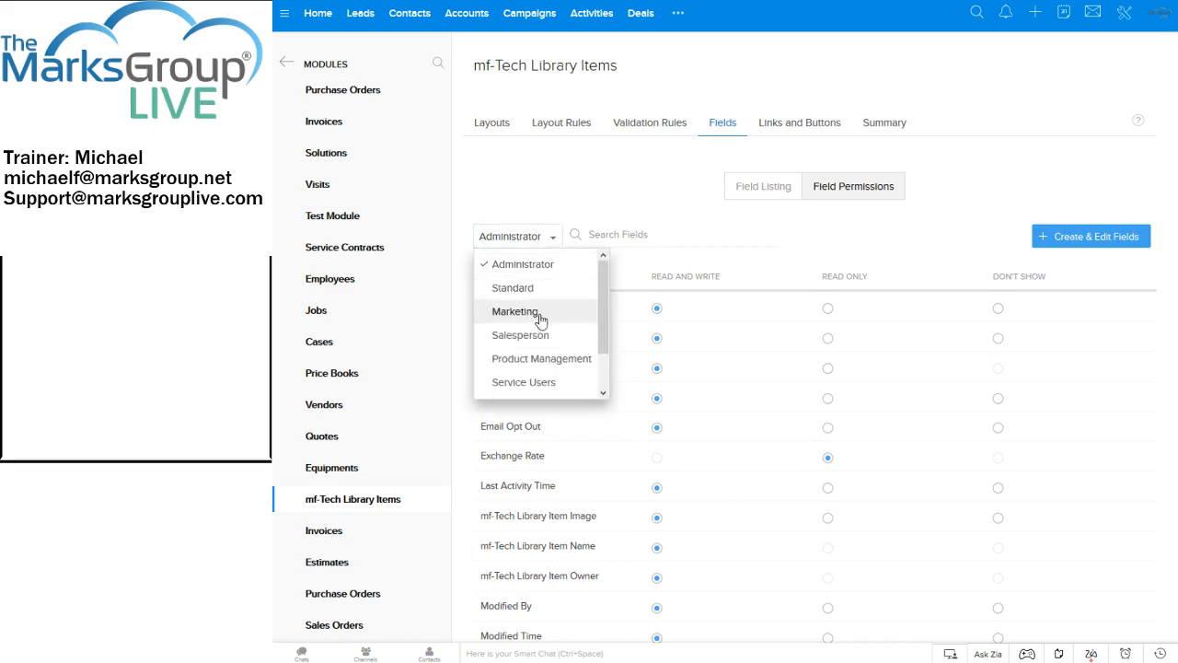
pyautogui.click(534, 291)
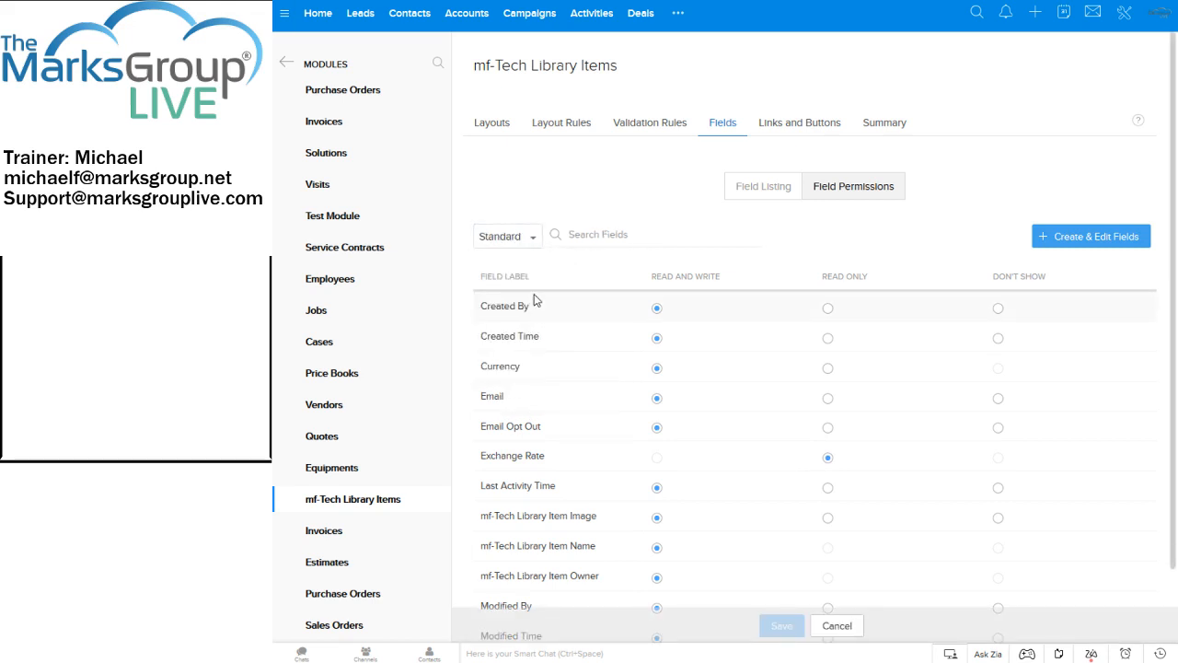
pyautogui.click(534, 237)
pyautogui.click(518, 308)
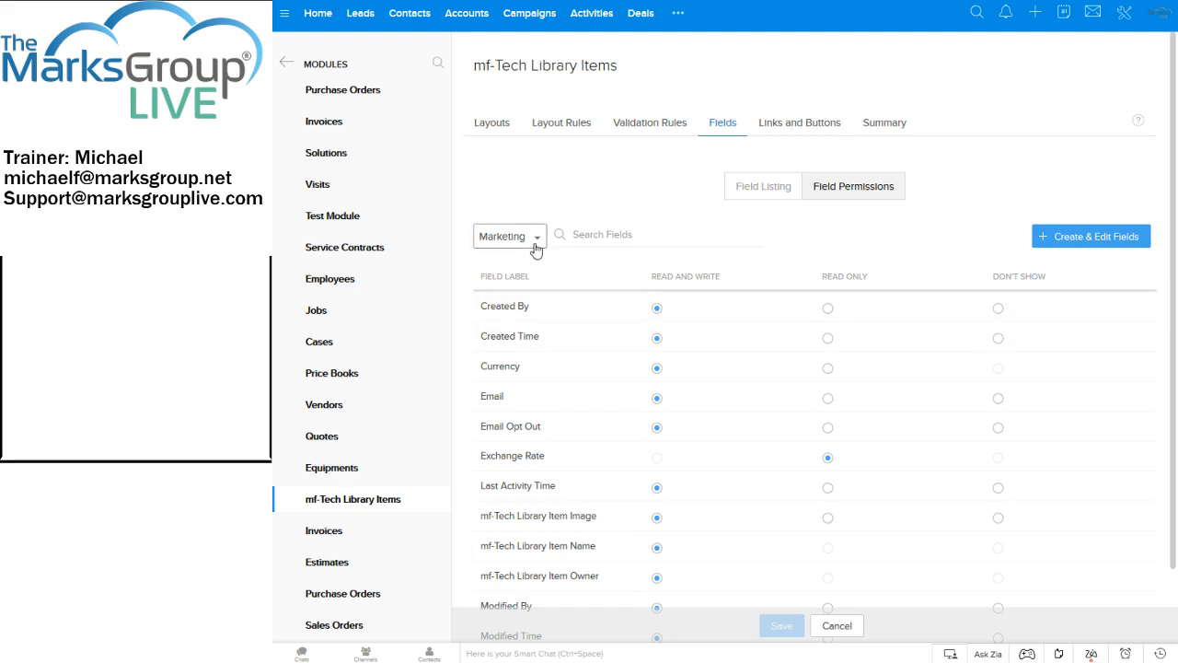
pyautogui.click(829, 309)
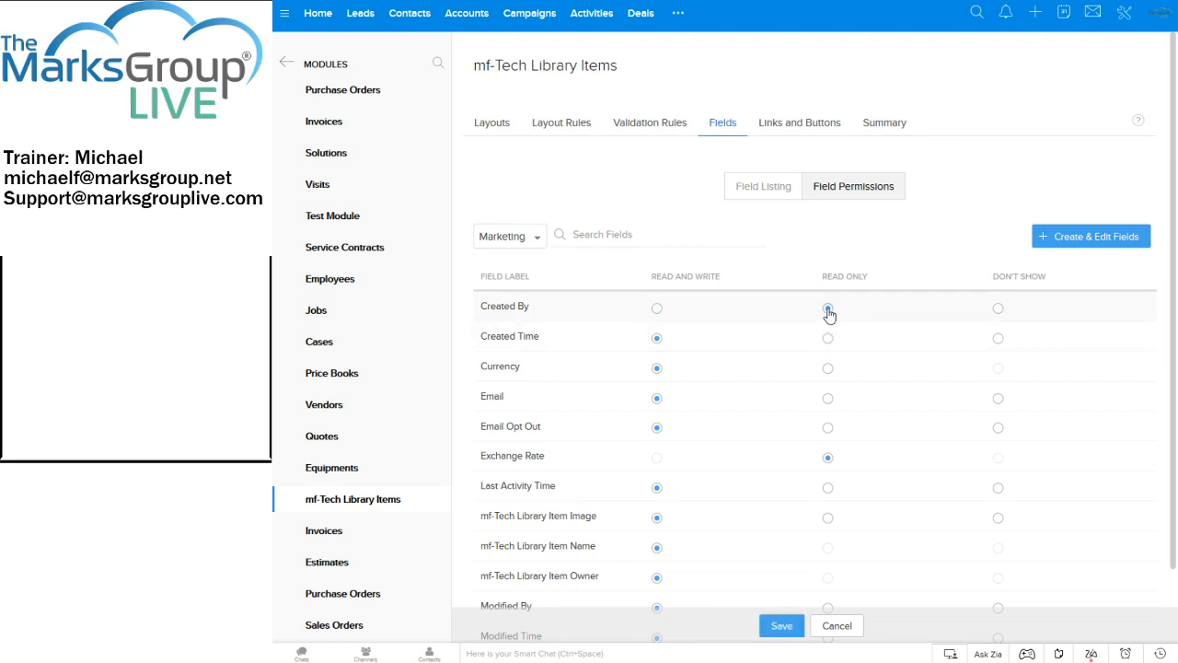
pyautogui.click(998, 338)
pyautogui.click(530, 241)
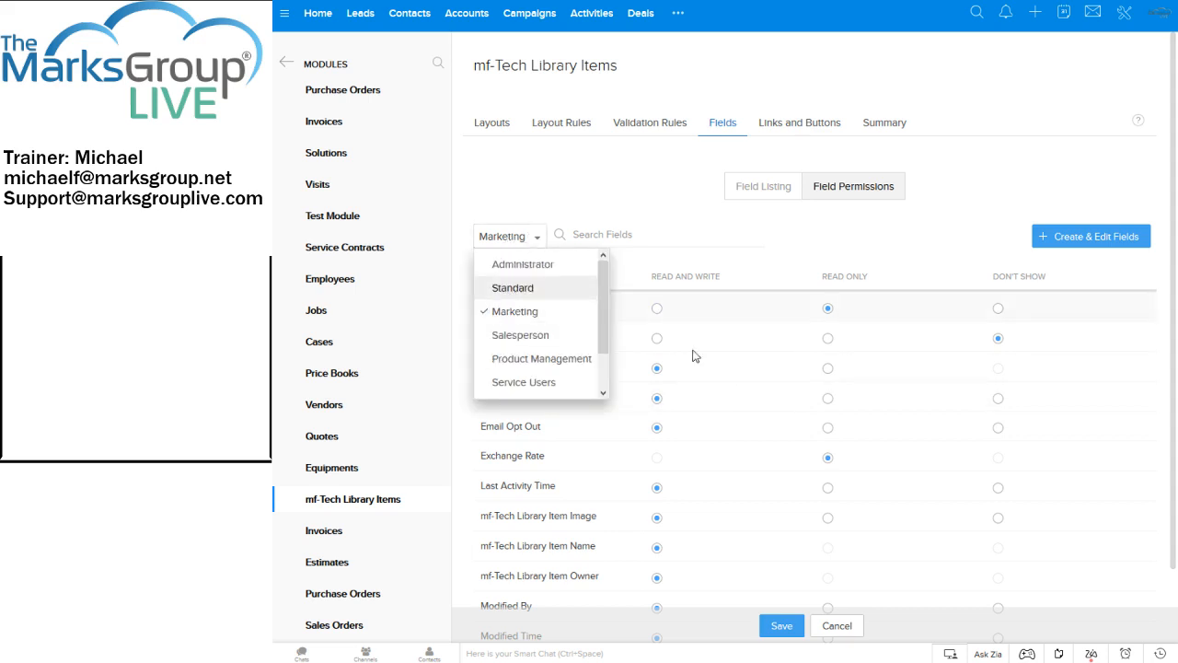
pyautogui.click(793, 252)
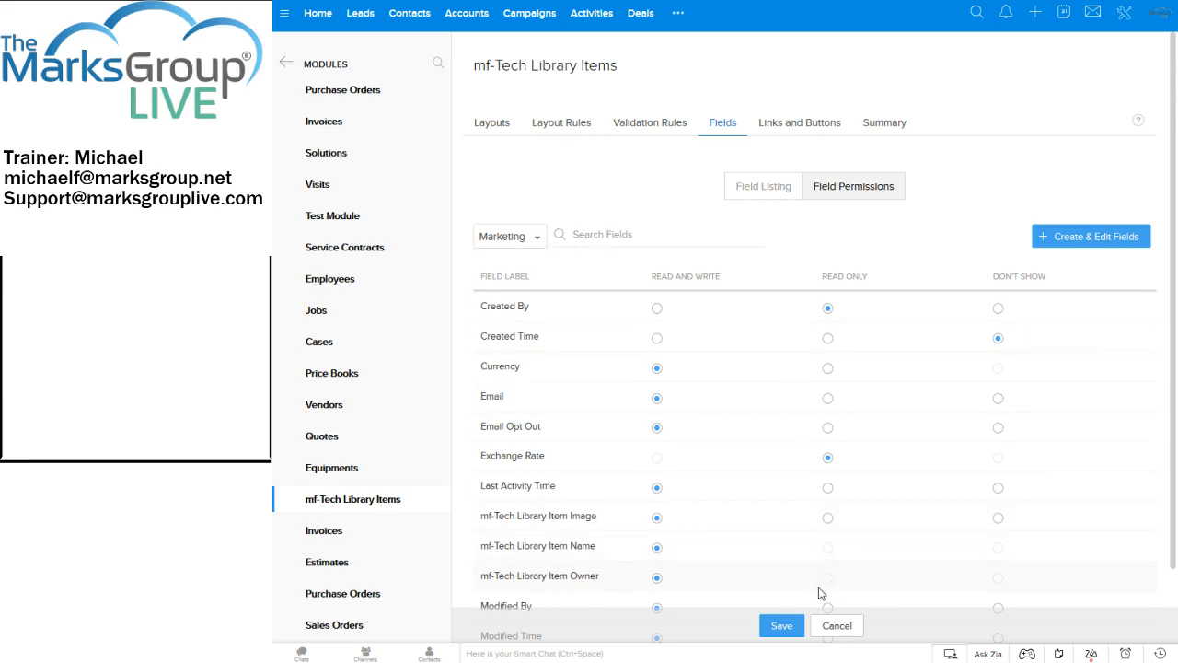
pyautogui.click(781, 625)
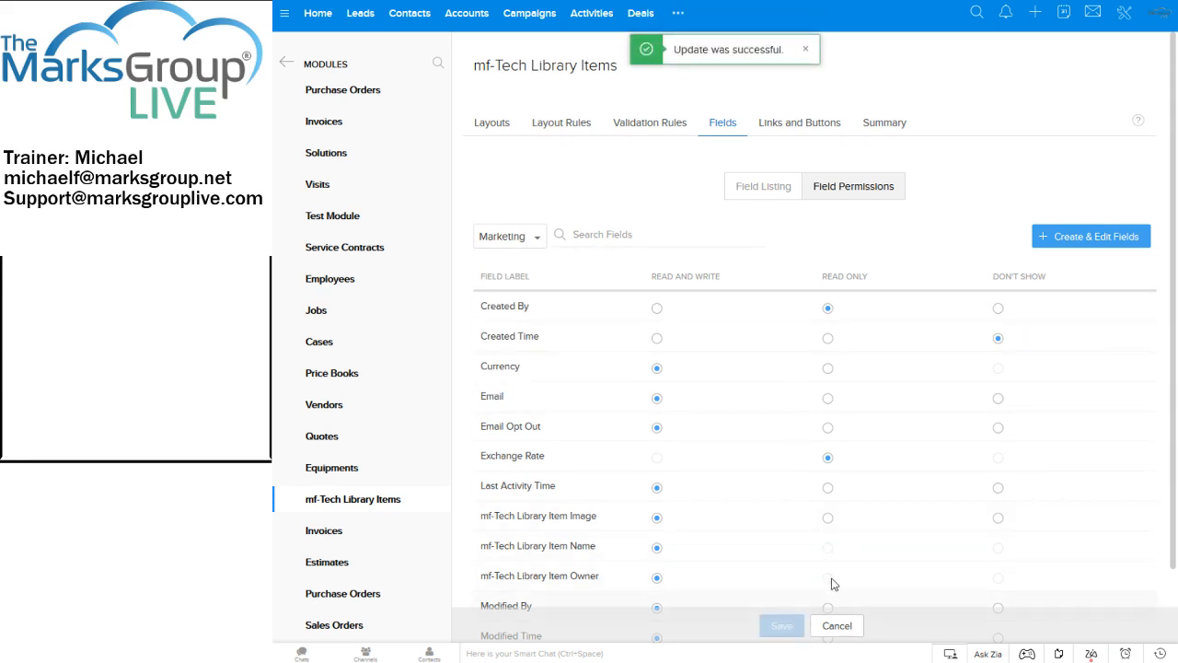
# Briefly enter and leave the layout editor, then view the empty Links and Buttons page
pyautogui.click(1084, 237)
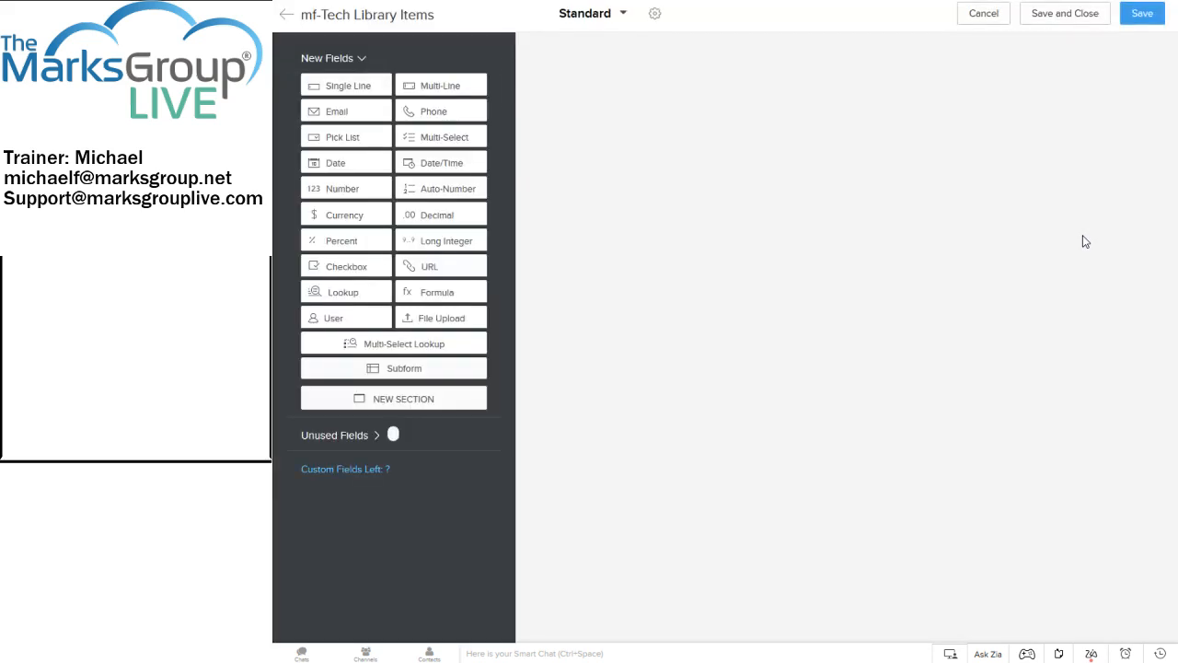
pyautogui.click(286, 15)
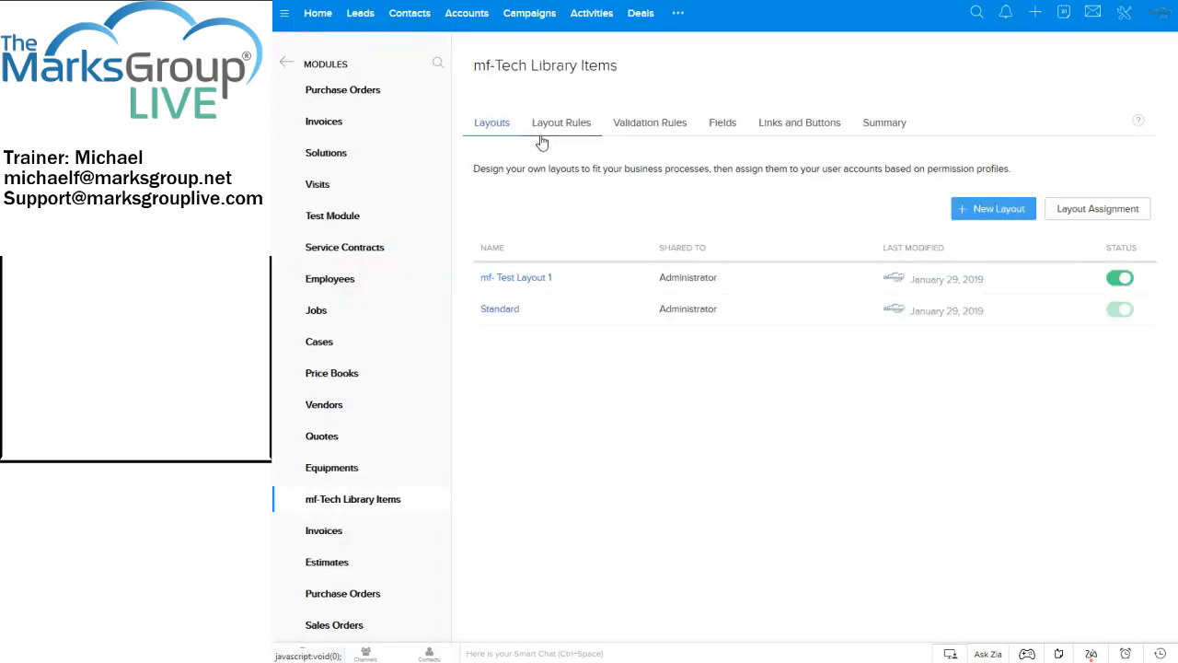
pyautogui.click(721, 128)
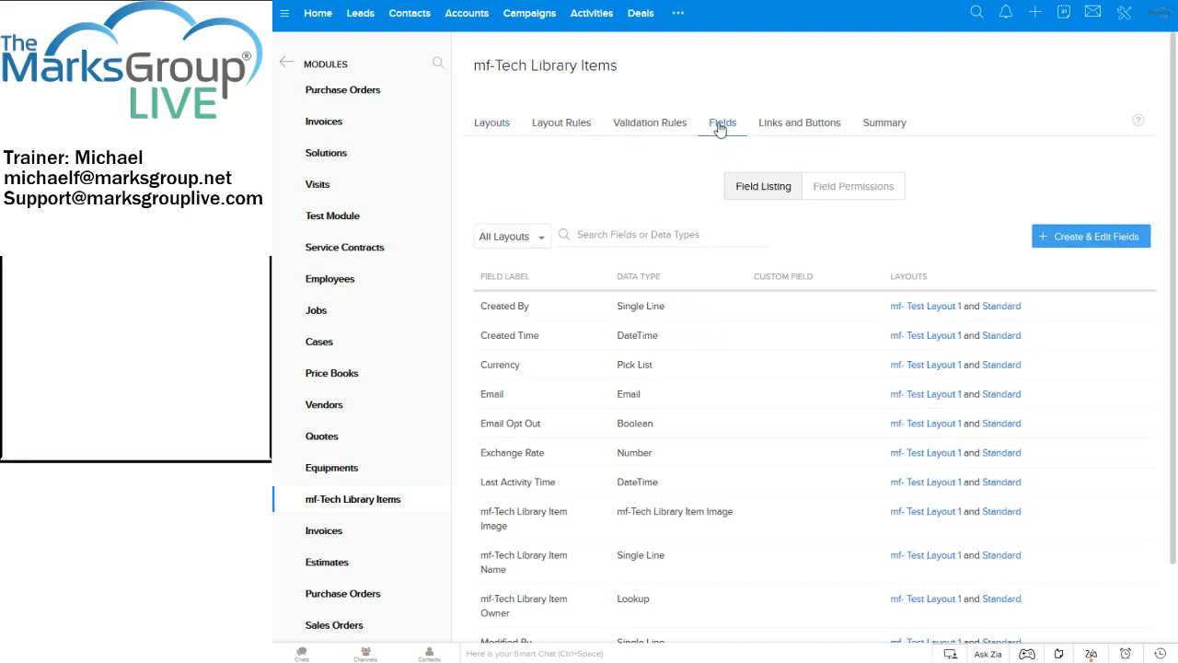
pyautogui.click(788, 130)
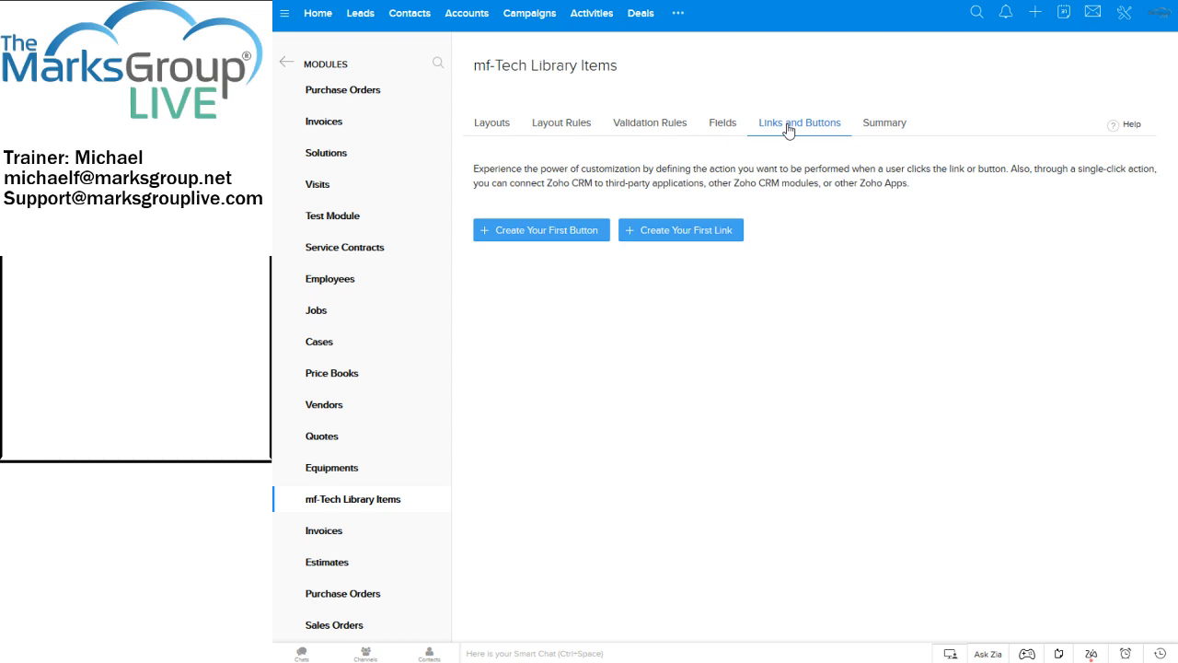
# View the Summary page: CustomModule7, 22 system fields, 0 custom fields, 0 buttons and links
pyautogui.click(890, 132)
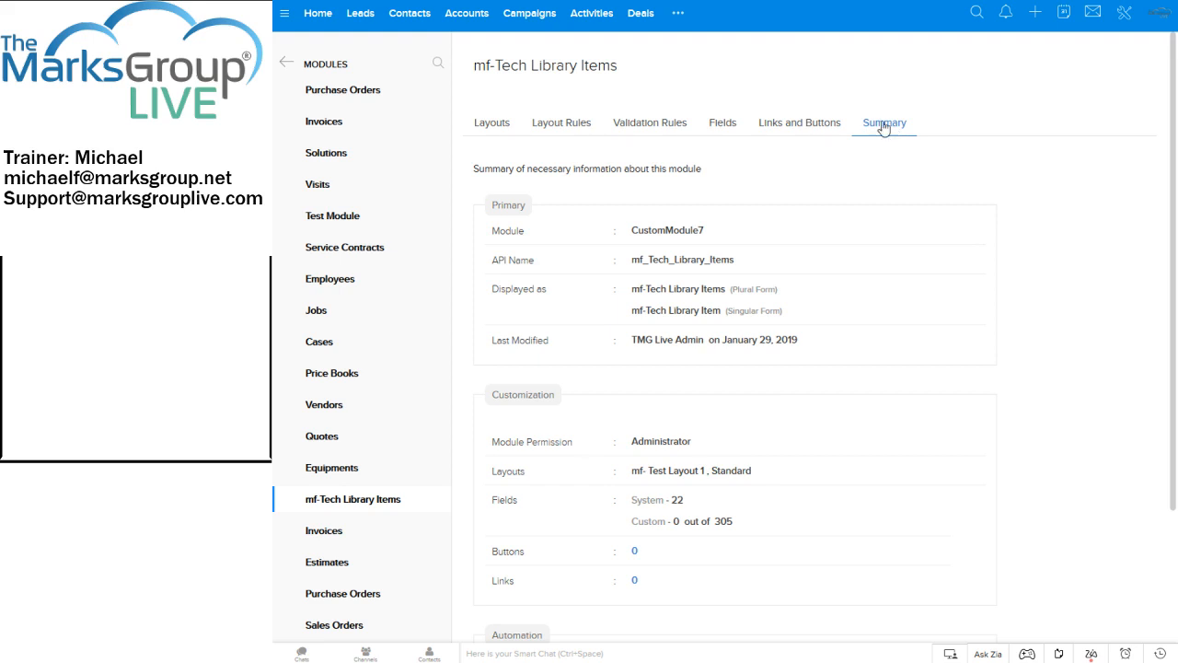
# Go back to the modules list and open Organize Modules, showing Home, Leads, Contacts and Classes
pyautogui.click(285, 64)
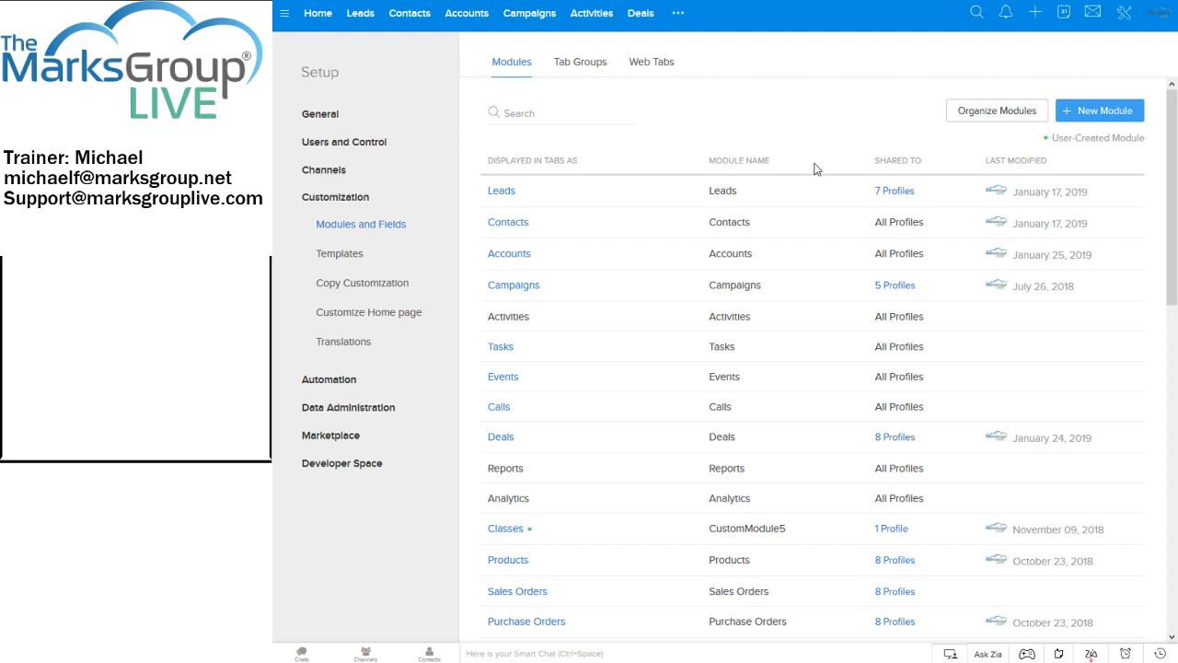
pyautogui.click(962, 111)
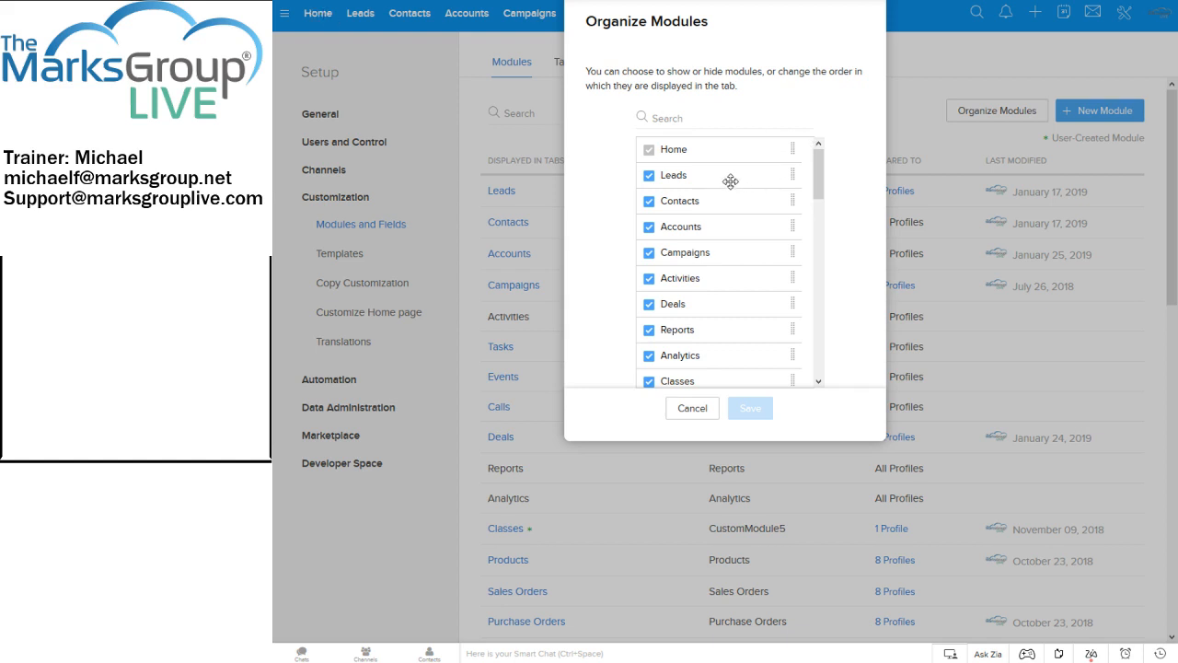
# Uncheck Leads in Organize Modules and save, so the tabs start with Contacts
pyautogui.click(649, 177)
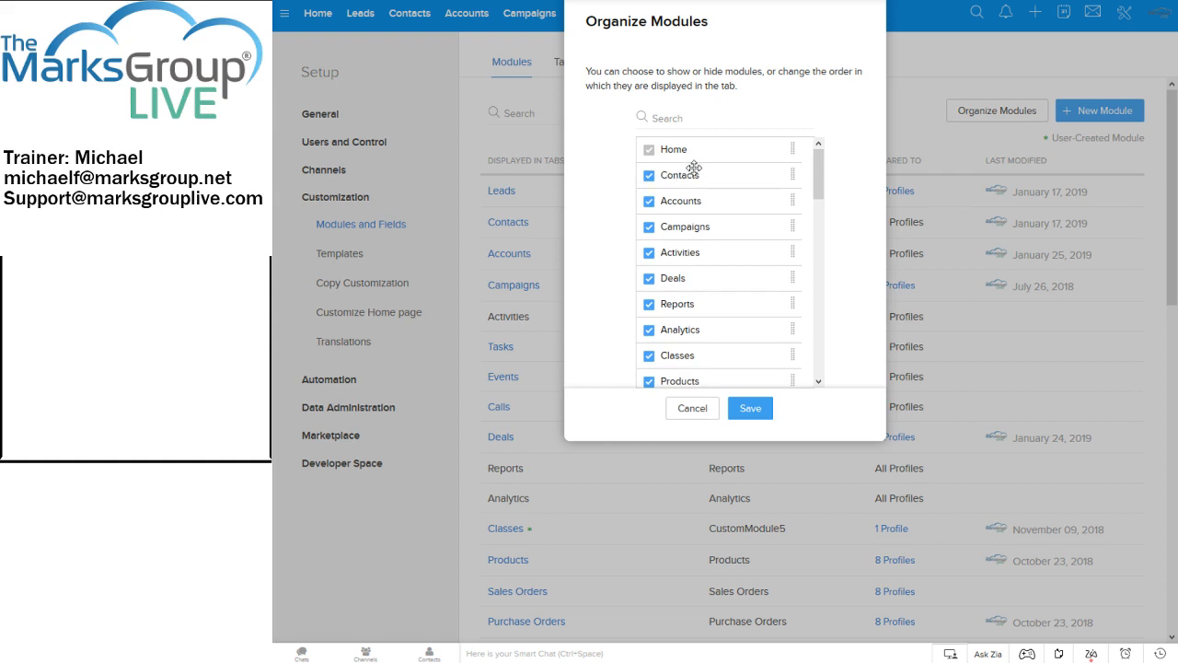
pyautogui.click(749, 406)
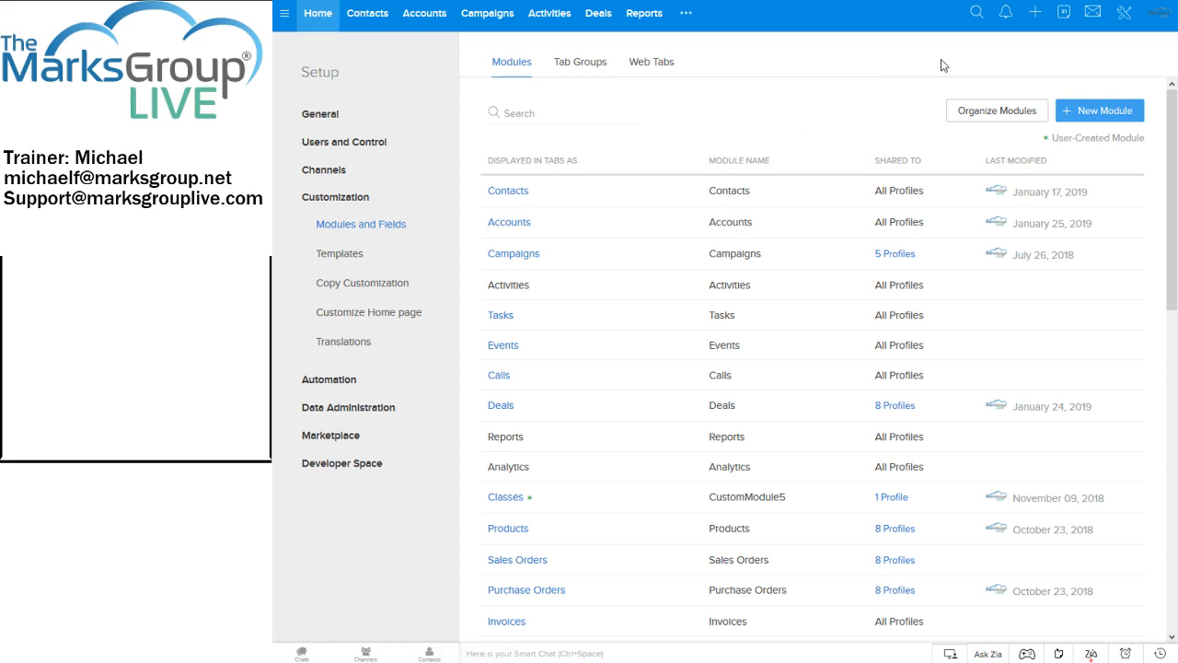
# Search Organize Modules for 'lead', re-check Leads and save it as visible
pyautogui.click(992, 112)
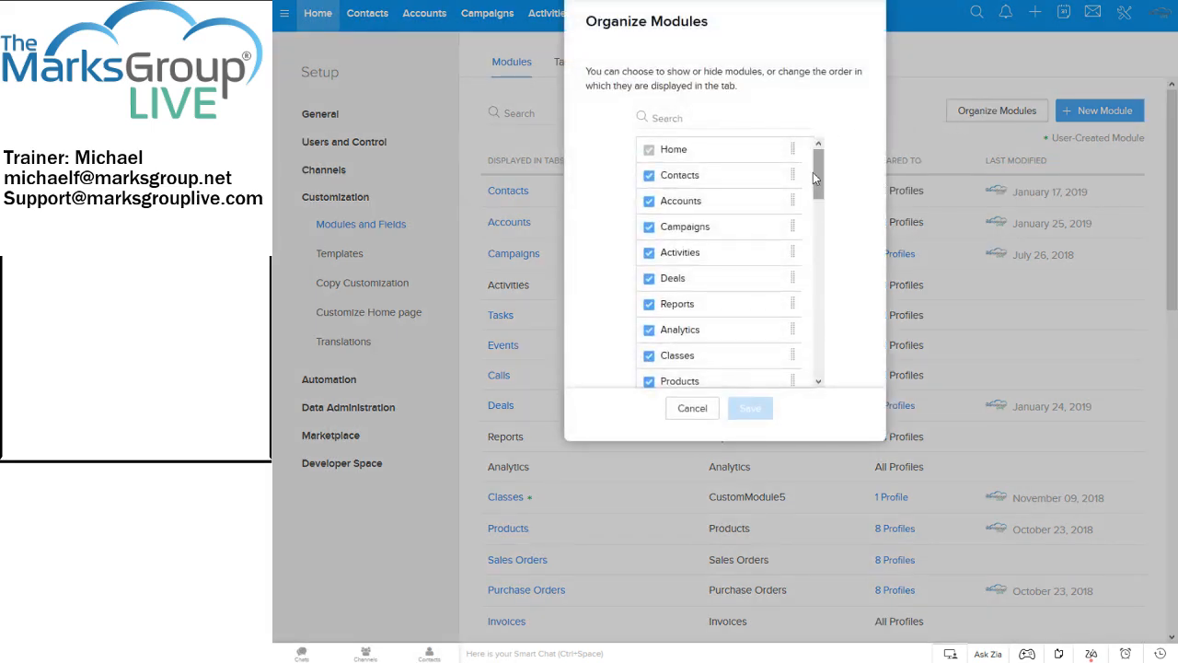
pyautogui.moveTo(820, 178); pyautogui.dragTo(749, 120)
pyautogui.click(690, 117)
pyautogui.write('lead')
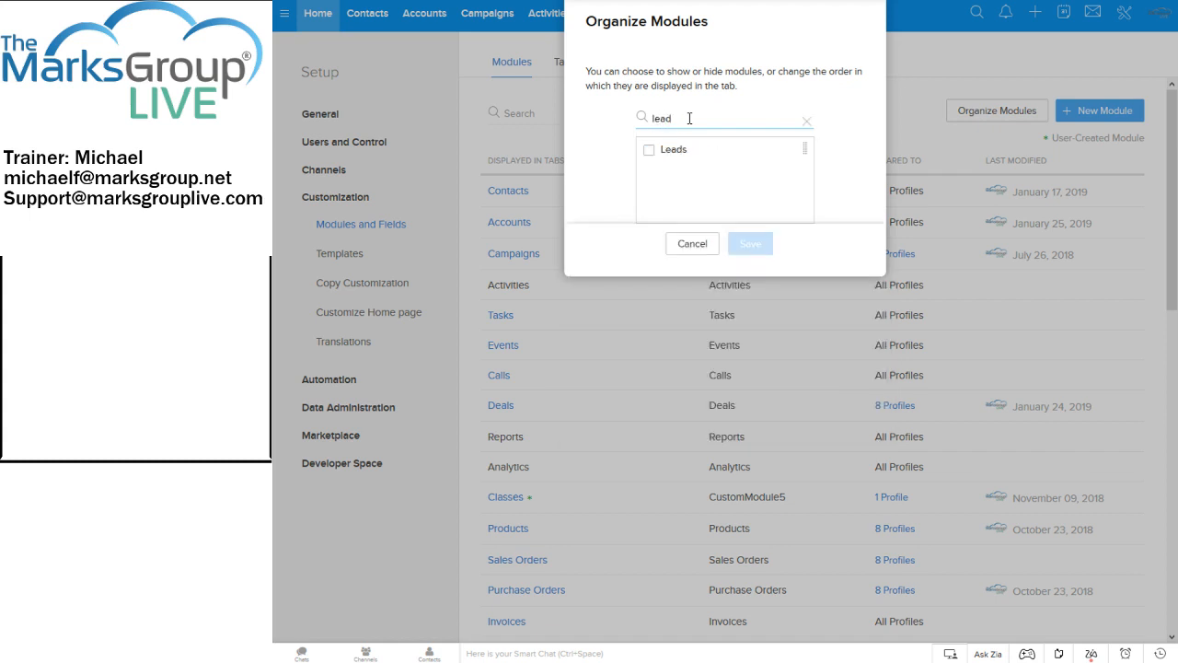
pyautogui.click(649, 151)
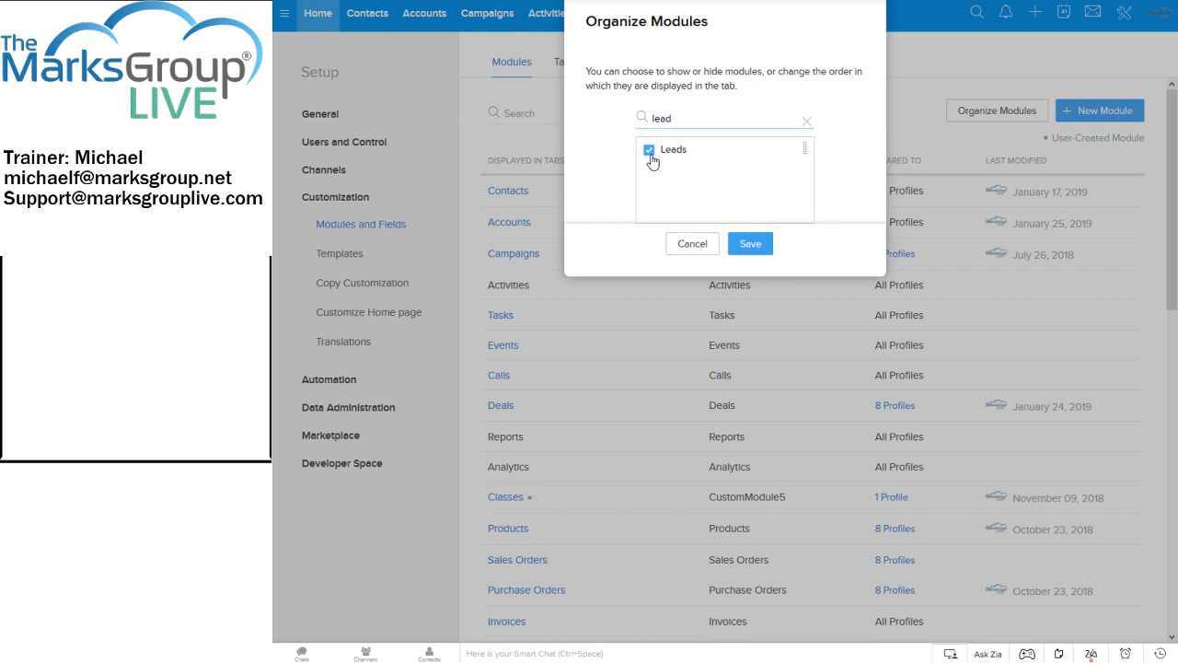
pyautogui.click(750, 245)
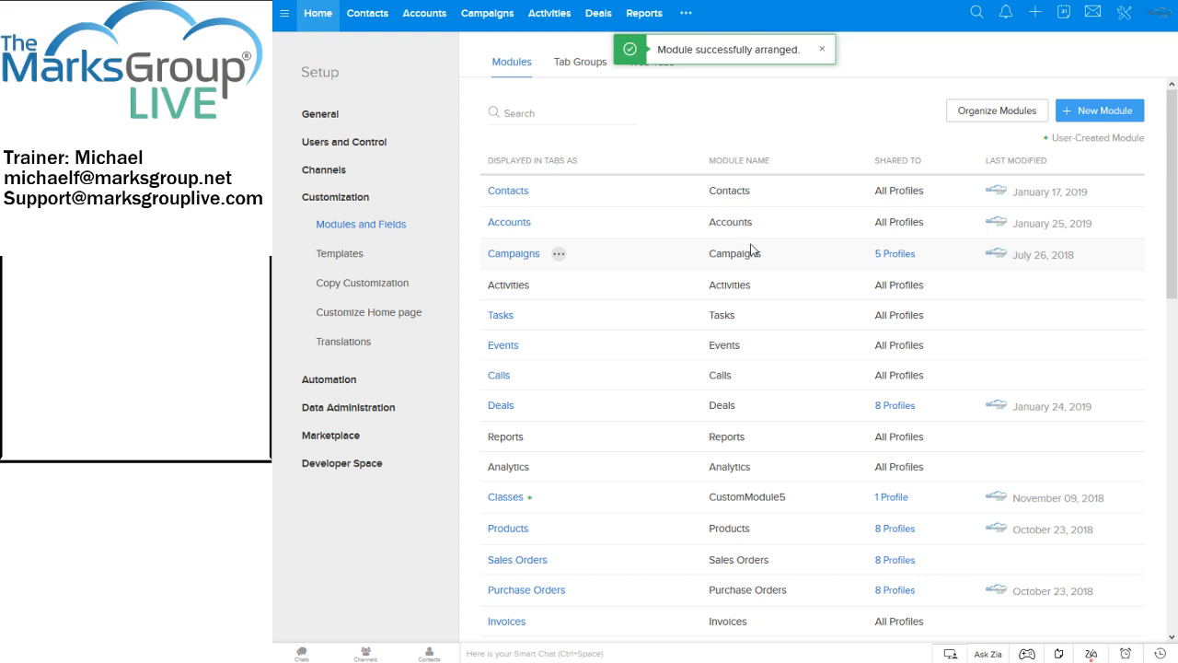
# Open Organize Modules from the module list, clear the 'lea' search, and scroll down to Leads
pyautogui.click(689, 13)
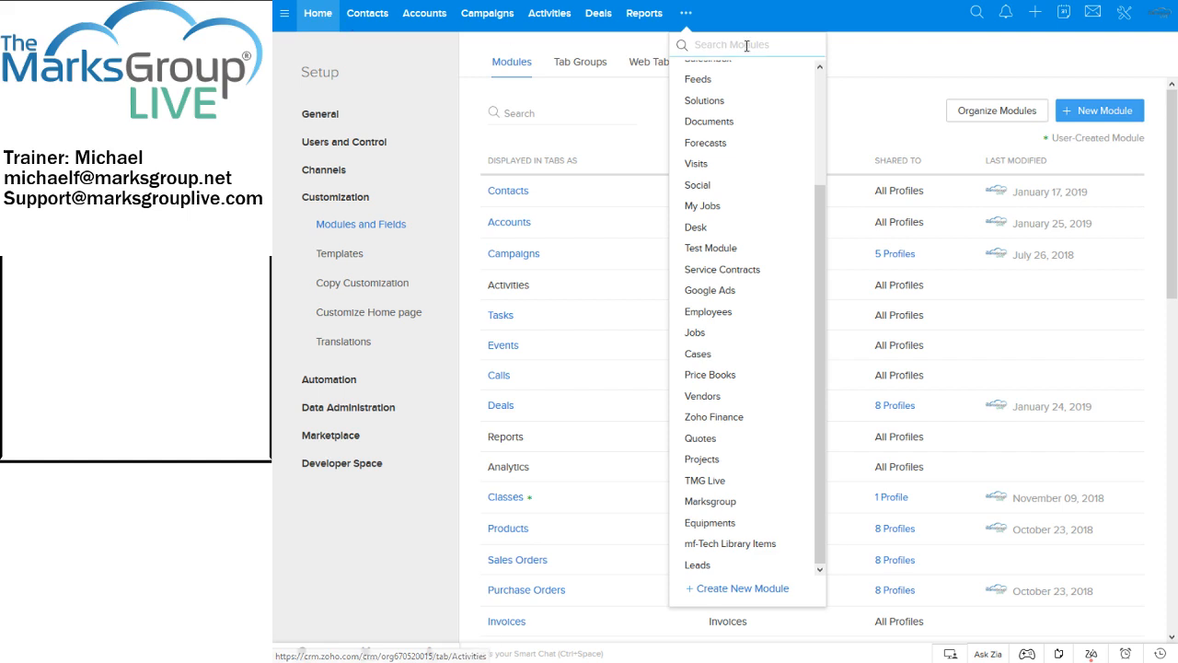
pyautogui.click(998, 110)
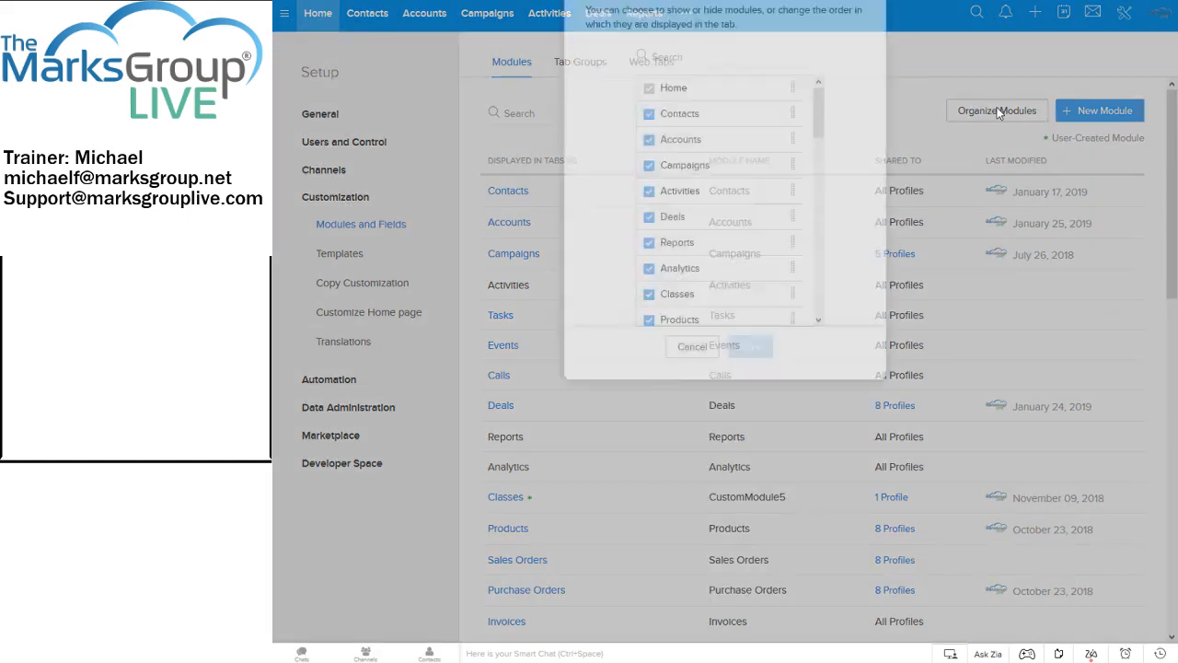
pyautogui.moveTo(820, 177)
pyautogui.mouseDown()
pyautogui.moveTo(818, 286)
pyautogui.moveTo(817, 169)
pyautogui.mouseUp()
pyautogui.click(657, 118)
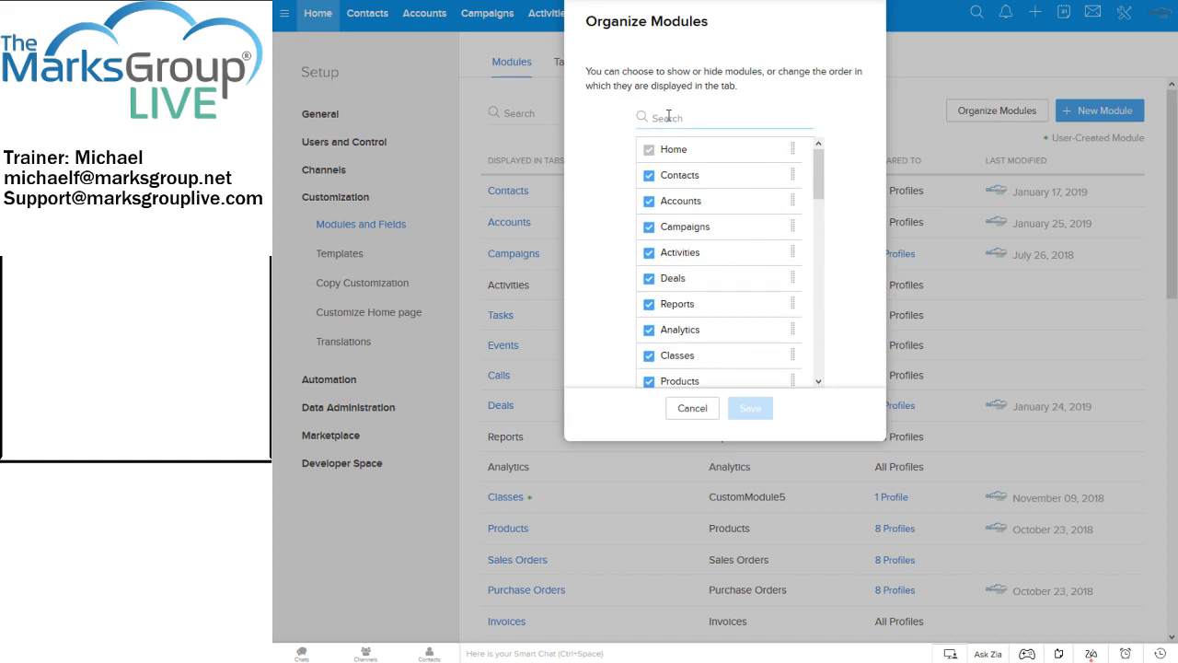
pyautogui.write('lea')
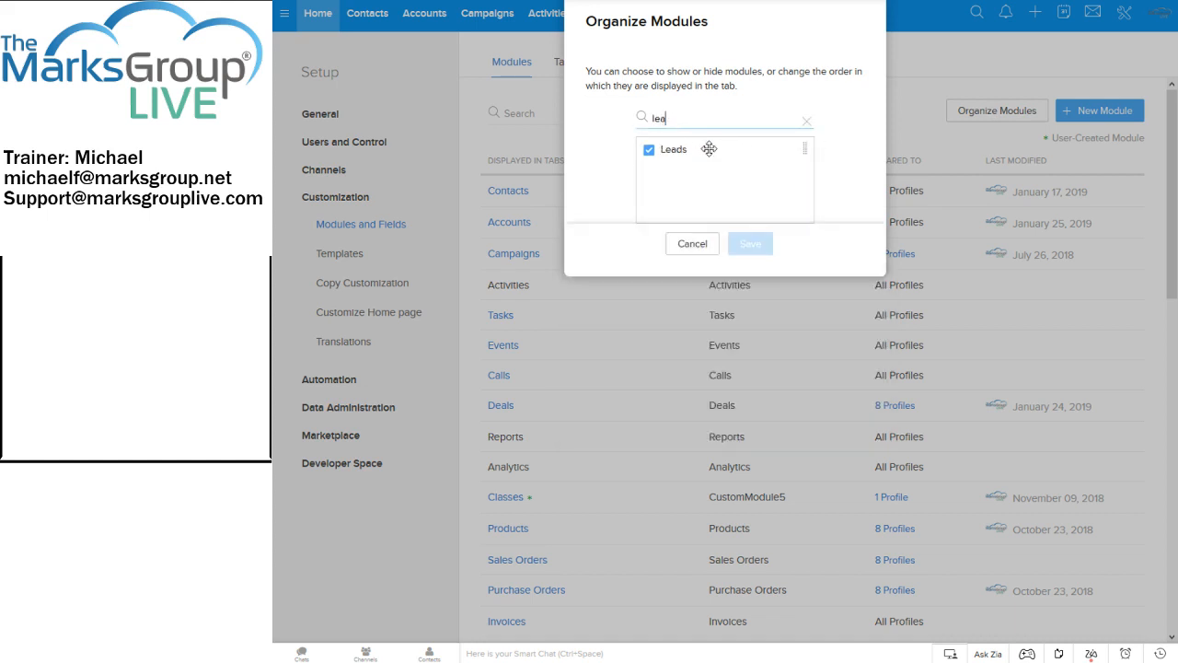
pyautogui.click(805, 120)
pyautogui.moveTo(815, 175); pyautogui.dragTo(824, 377)
pyautogui.moveTo(729, 376); pyautogui.dragTo(736, 162)
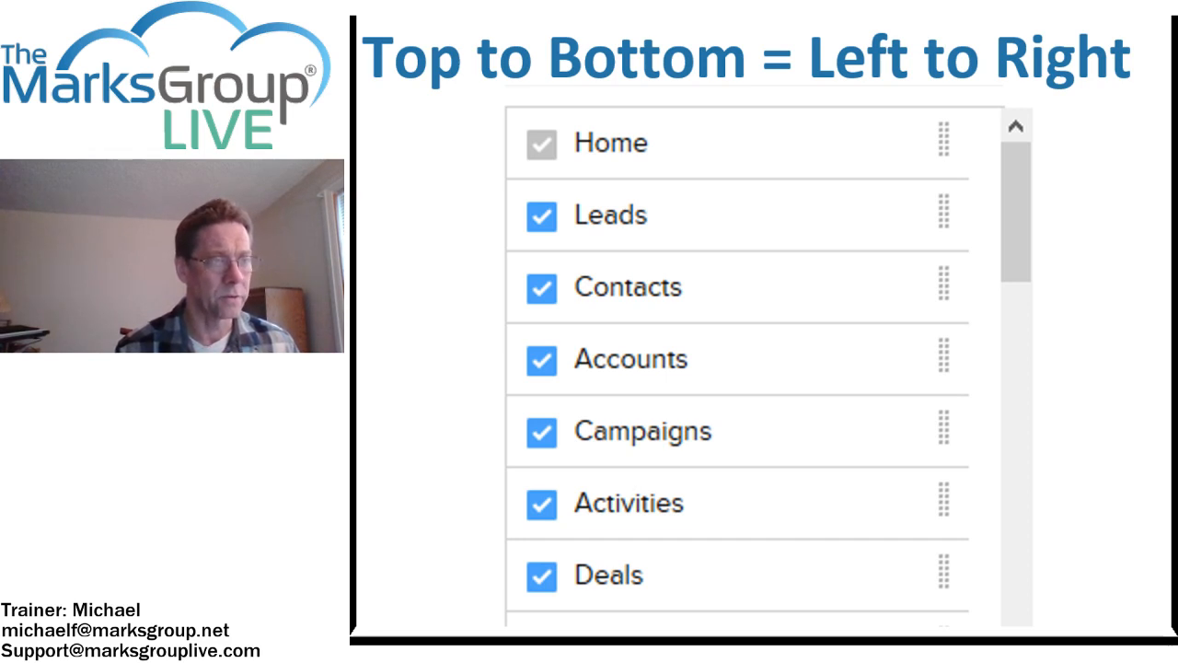
# Return to Organize Modules listing Home, Leads, Contacts, Accounts, Campaigns, Activities, Deals
pyautogui.press('Right')
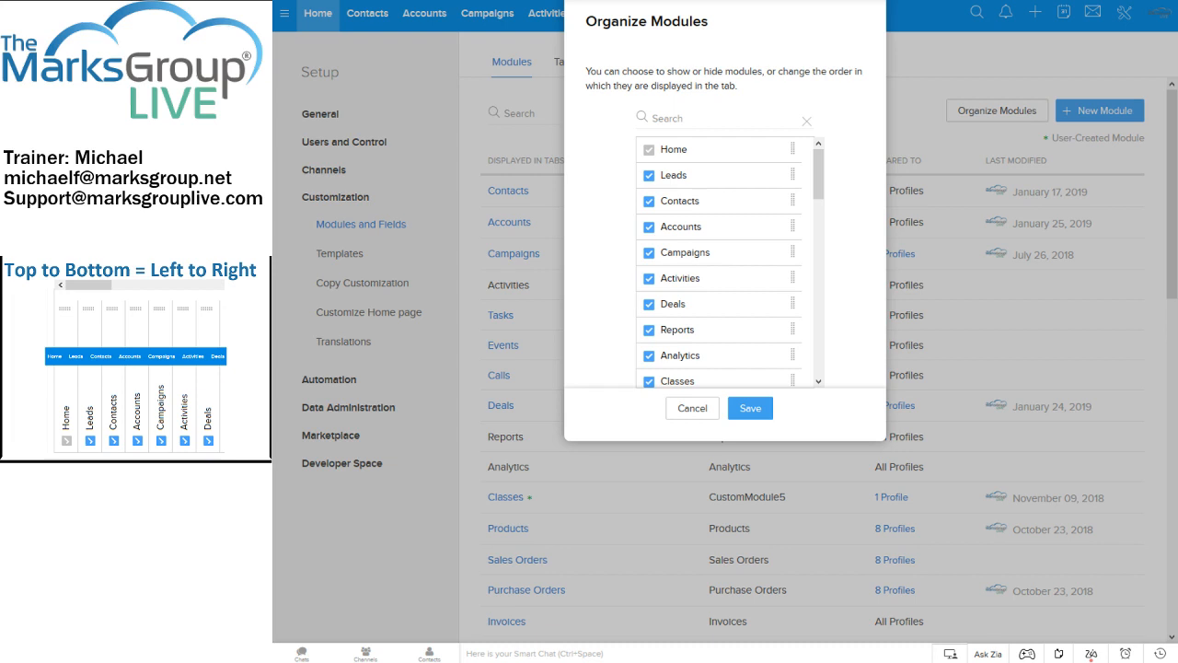
# Drag Activities above Campaigns and save the order Home, Leads, Contacts, Accounts, Activities, Campaigns, Deals
pyautogui.moveTo(712, 280); pyautogui.dragTo(715, 258)
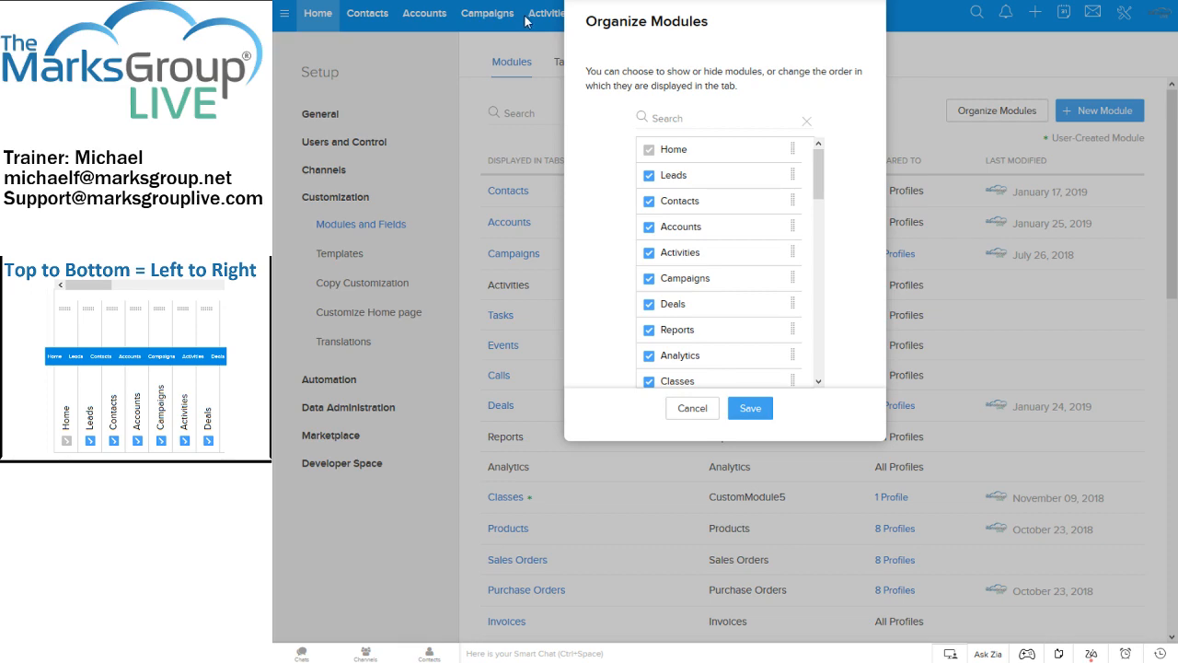
pyautogui.click(752, 408)
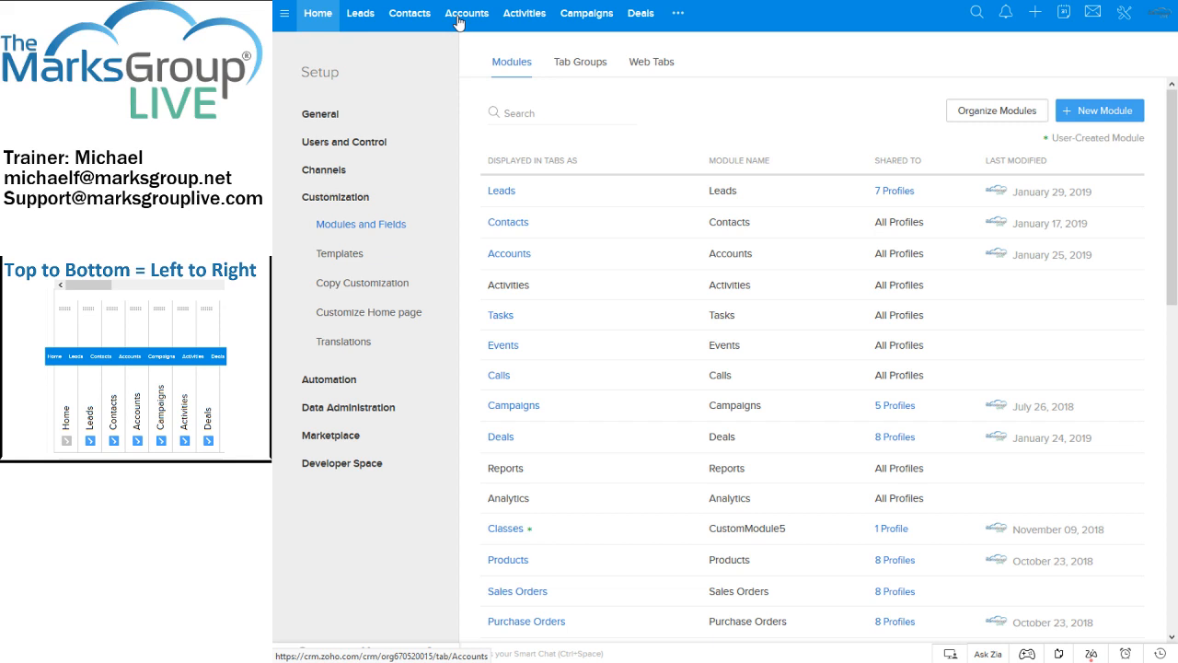
# Drag mf-Tech Library Items below Classes in Organize Modules, save, and review the module list
pyautogui.click(678, 14)
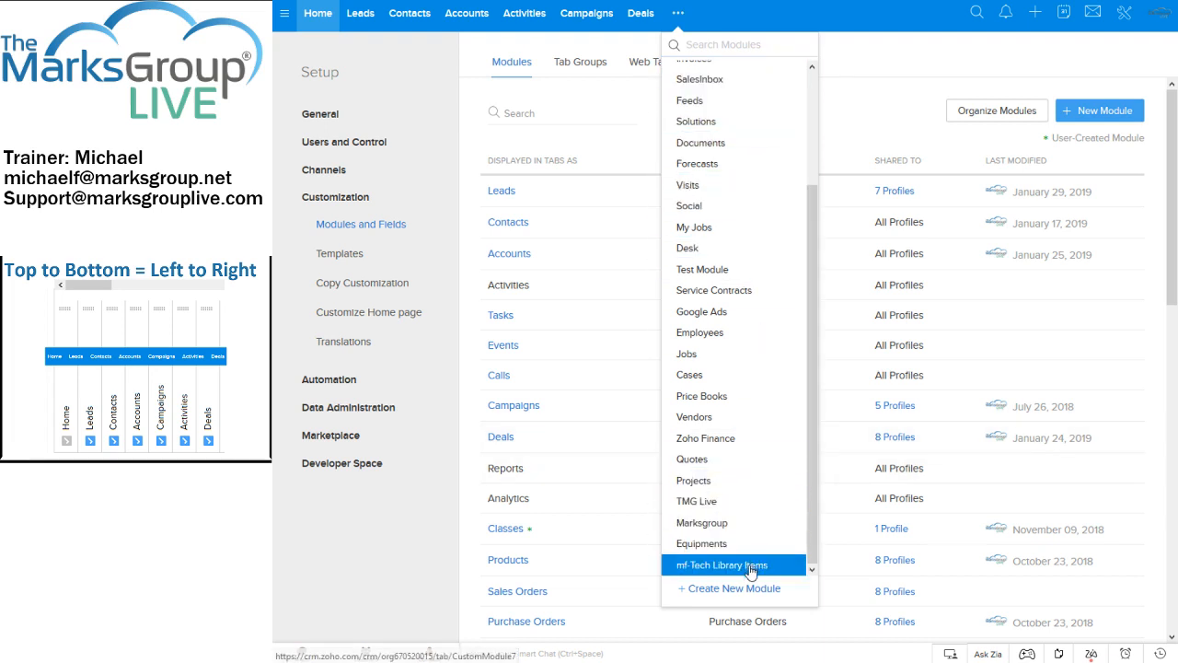
pyautogui.moveTo(808, 313); pyautogui.dragTo(814, 132)
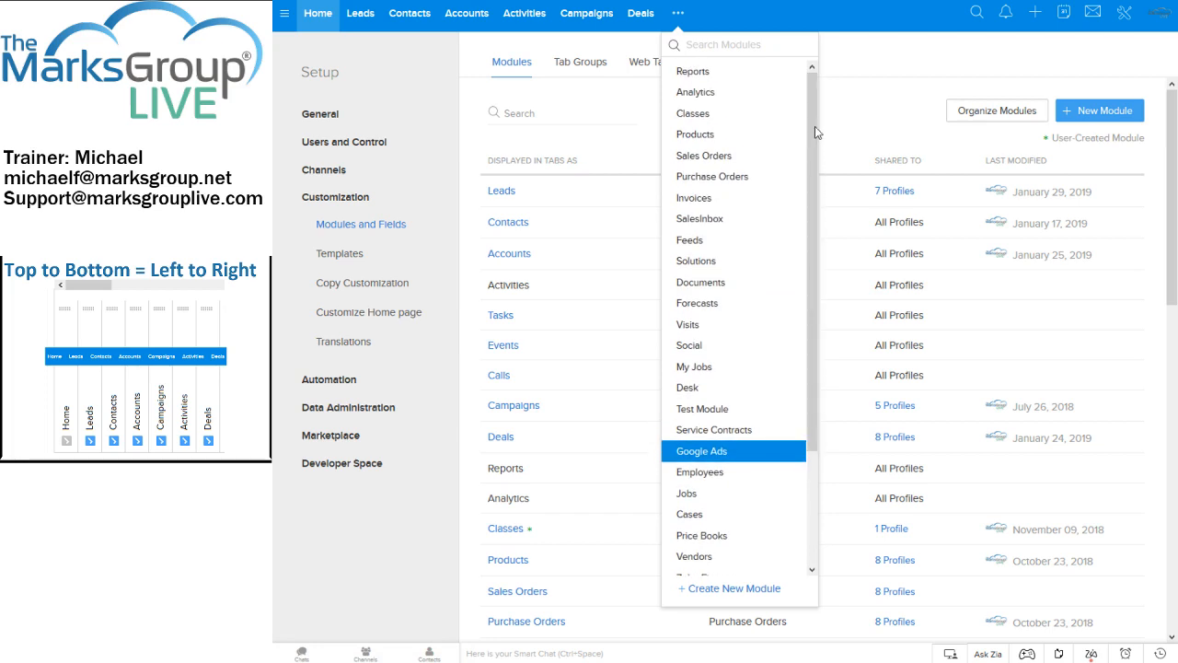
pyautogui.click(963, 114)
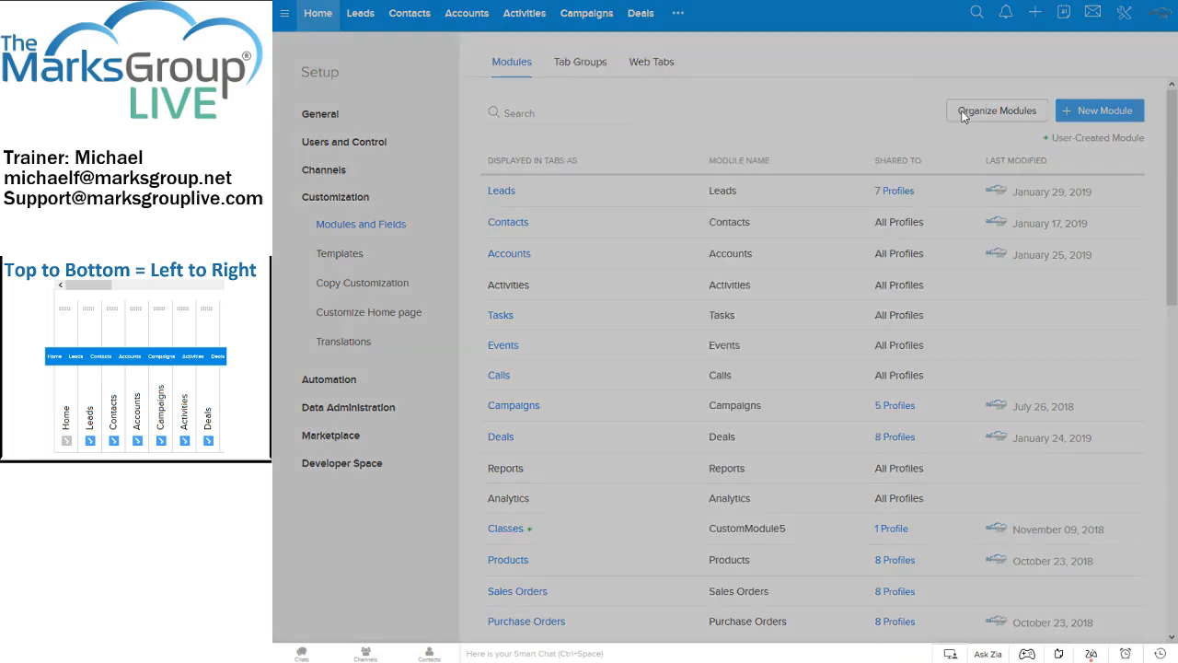
pyautogui.moveTo(820, 182); pyautogui.dragTo(821, 368)
pyautogui.moveTo(746, 378); pyautogui.dragTo(744, 229)
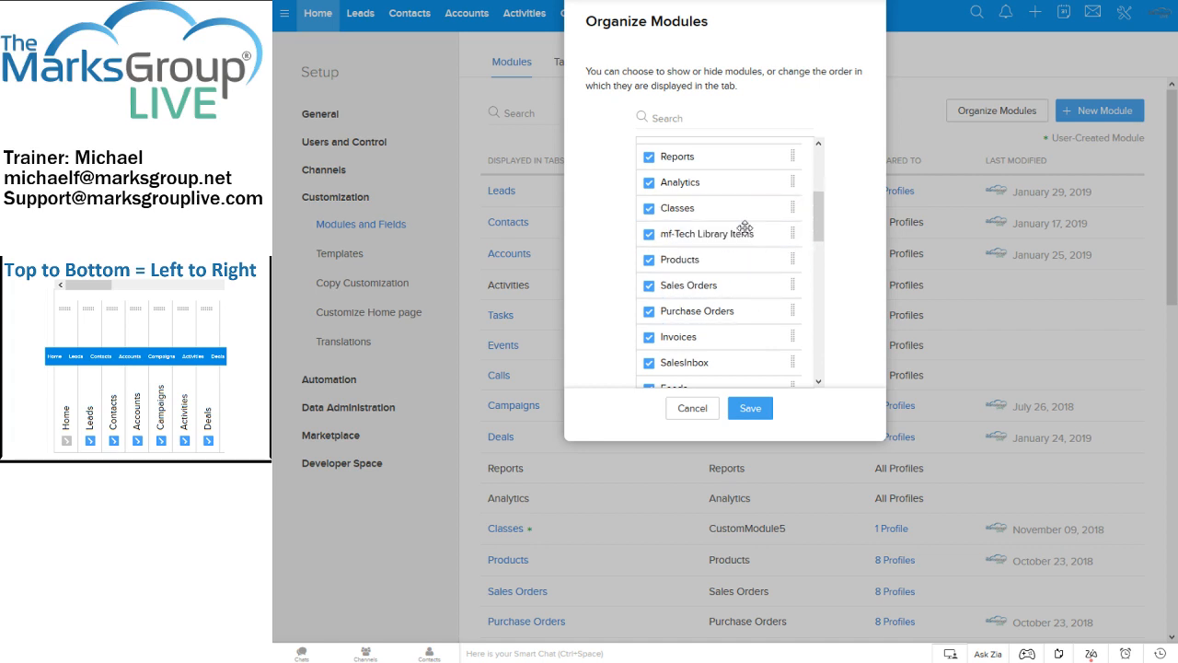
pyautogui.click(751, 410)
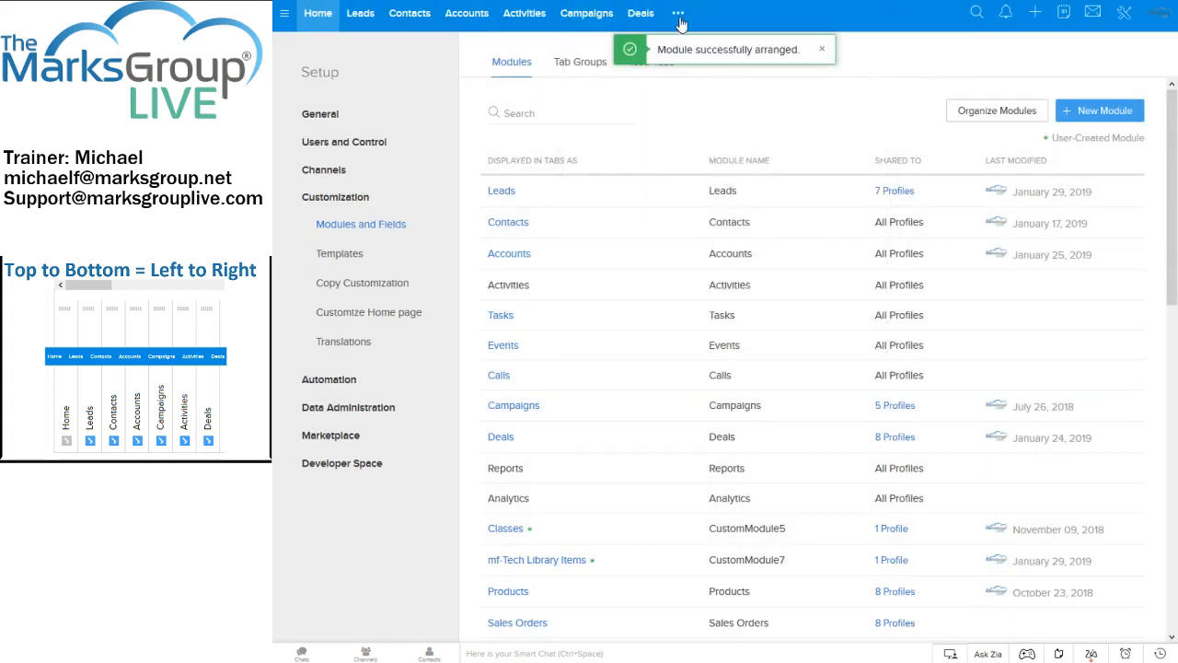
pyautogui.click(678, 15)
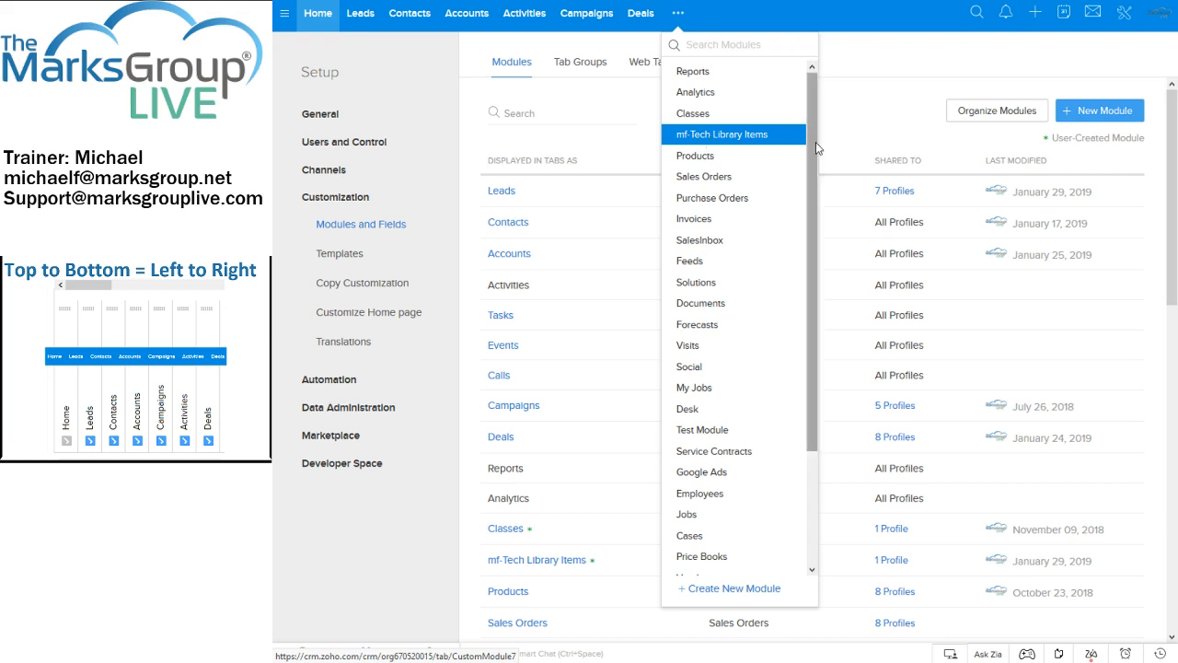
pyautogui.click(884, 70)
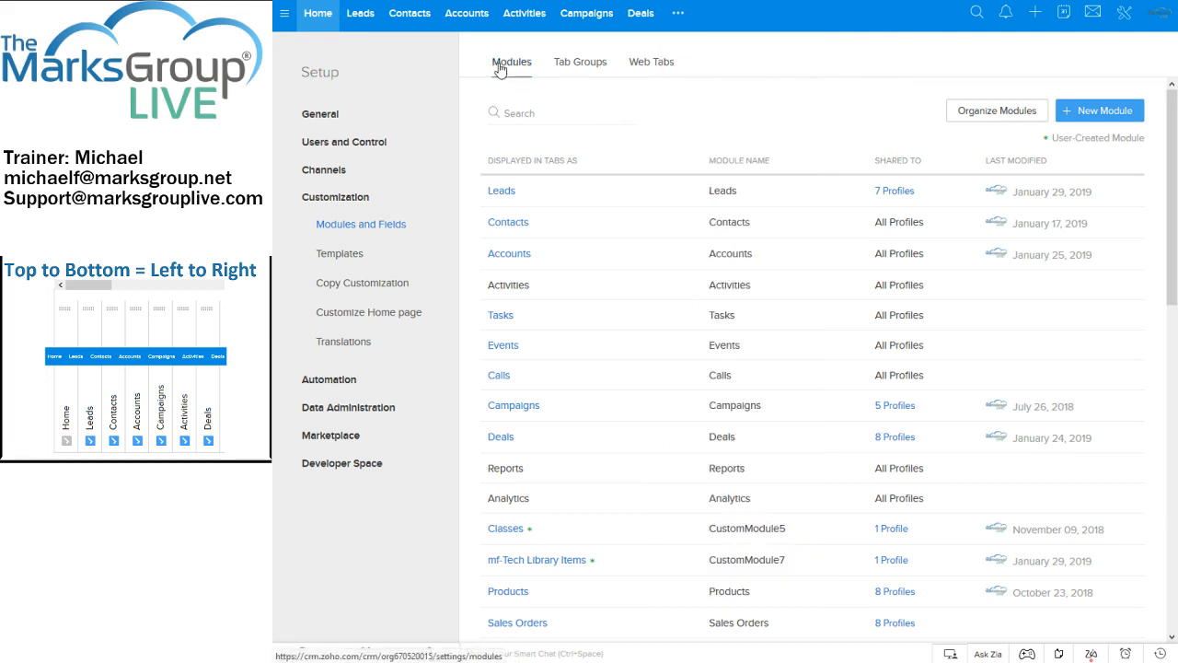
pyautogui.click(569, 68)
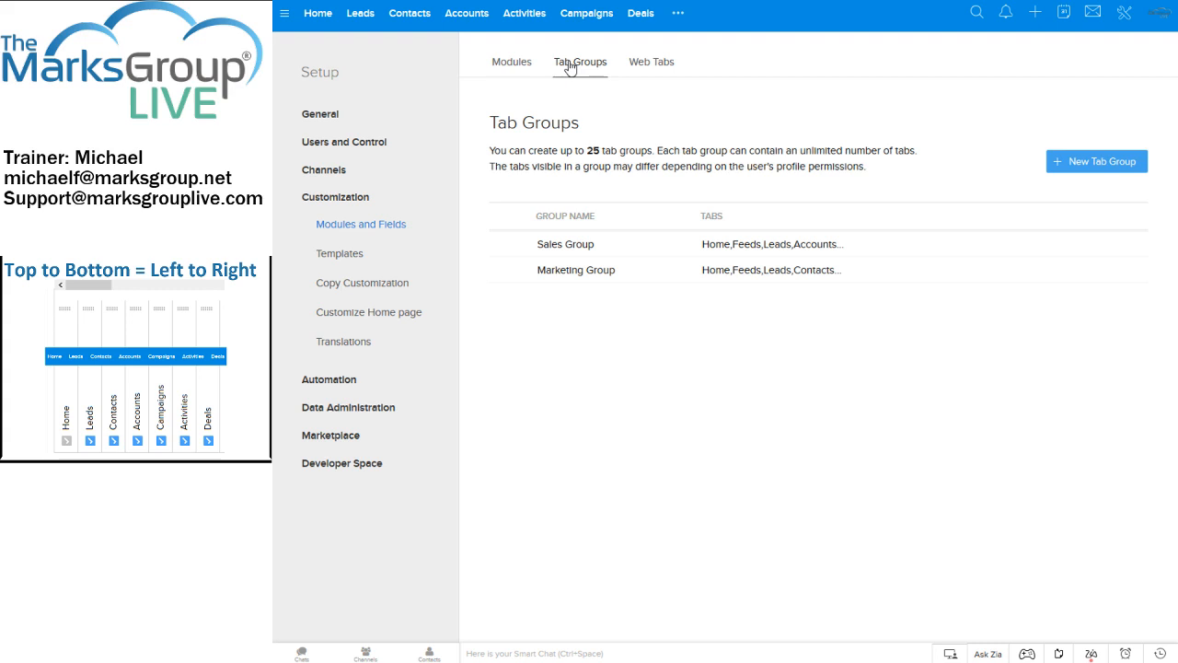
# Start a new tab group named 'Lead Acquisition'
pyautogui.click(1070, 170)
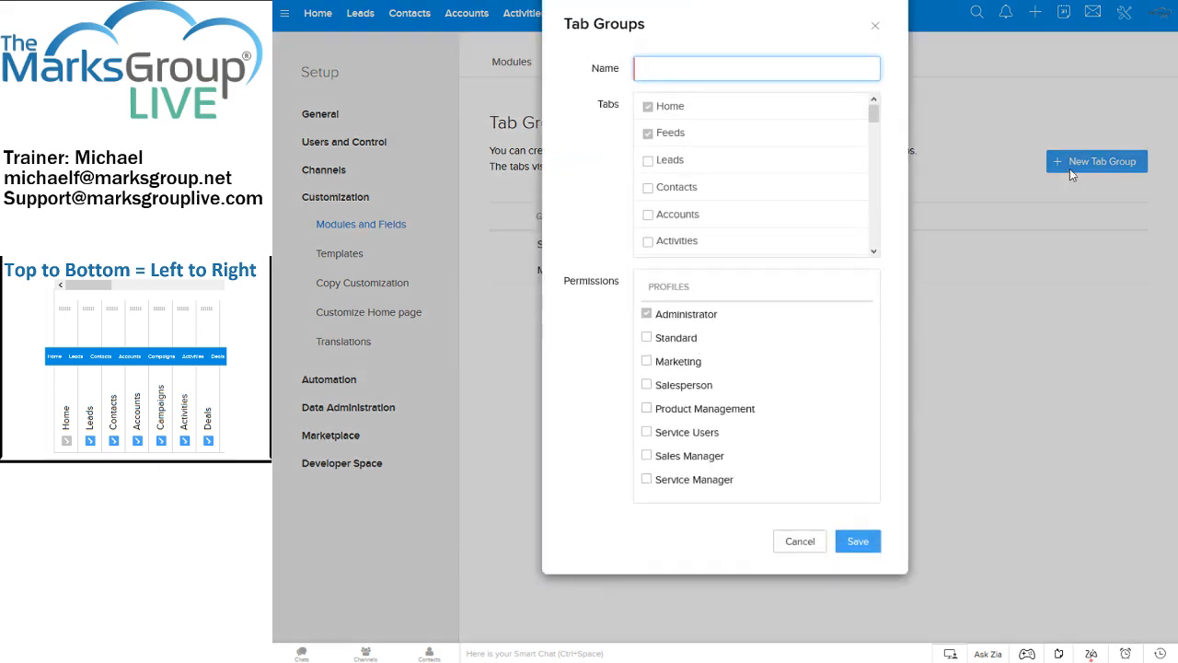
pyautogui.write('LeadGen')
pyautogui.write('ition')
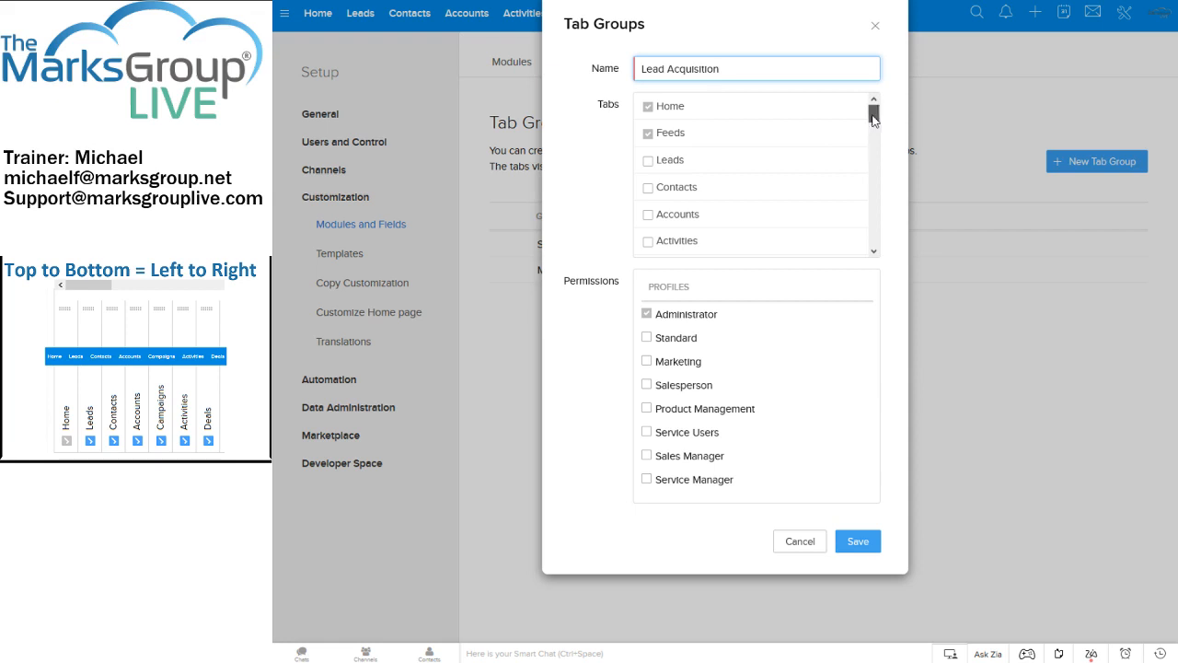
pyautogui.moveTo(874, 114)
pyautogui.mouseDown()
pyautogui.moveTo(876, 135)
pyautogui.moveTo(873, 110)
pyautogui.mouseUp()
# Add Leads, Activities, Campaigns and Analytics to the tab group's tabs
pyautogui.click(650, 162)
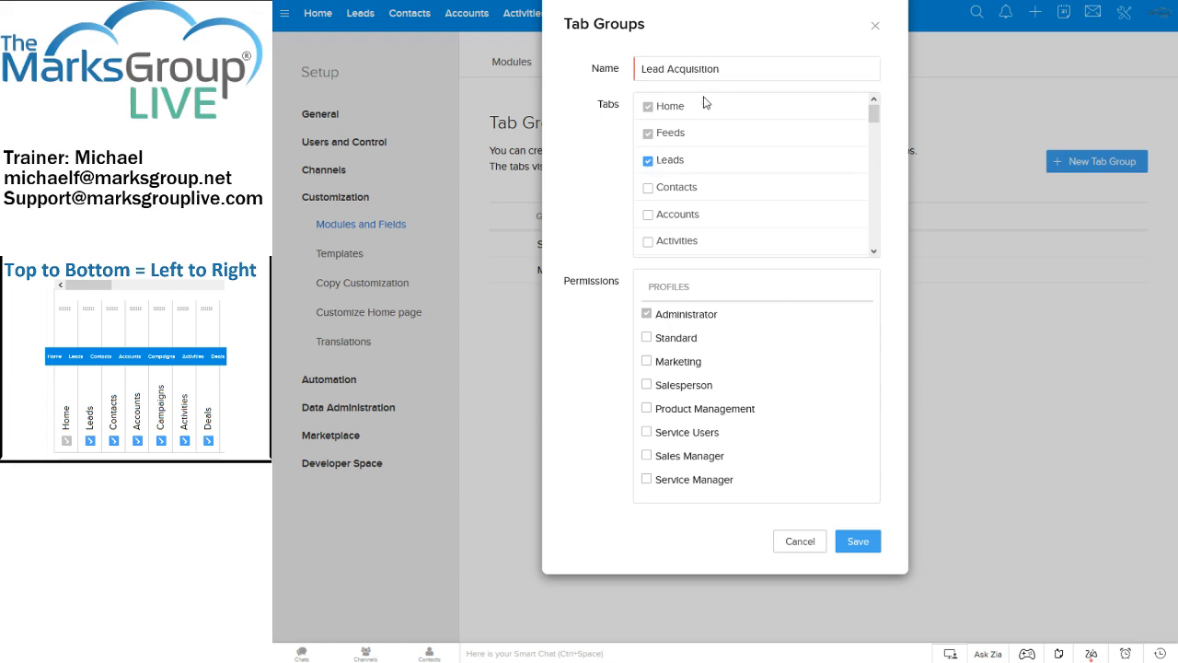
pyautogui.click(648, 241)
pyautogui.moveTo(873, 123); pyautogui.dragTo(874, 141)
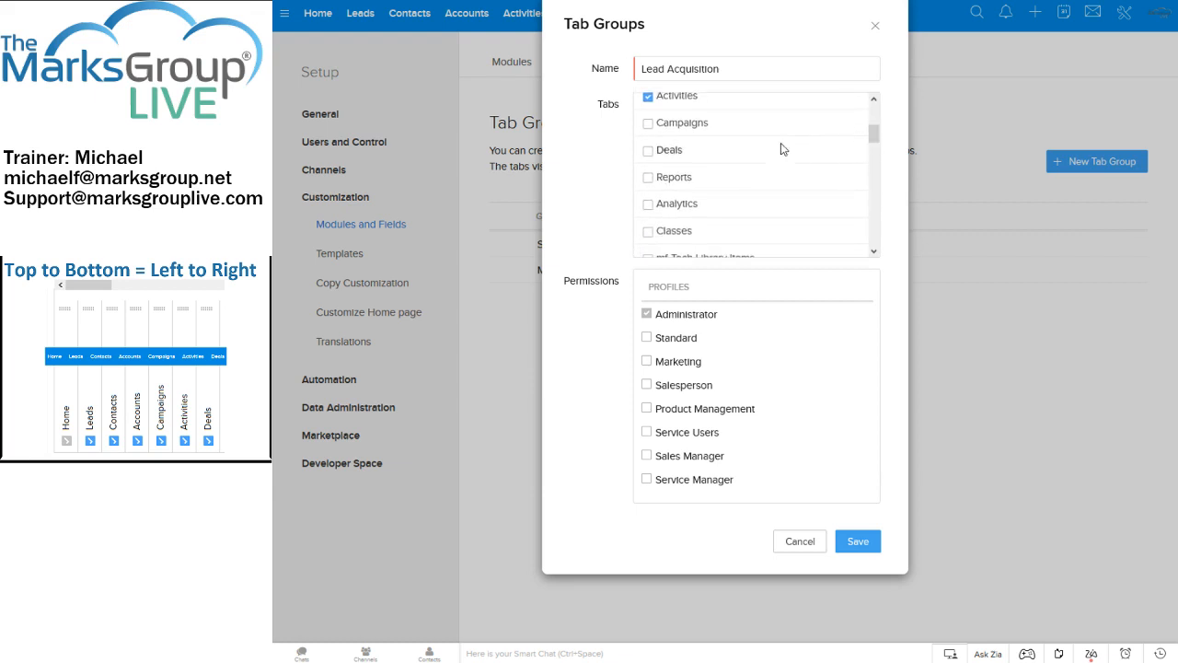
pyautogui.click(648, 125)
pyautogui.click(648, 206)
# Save the Lead Acquisition tab group, then open its edit form and cancel without changes
pyautogui.click(857, 543)
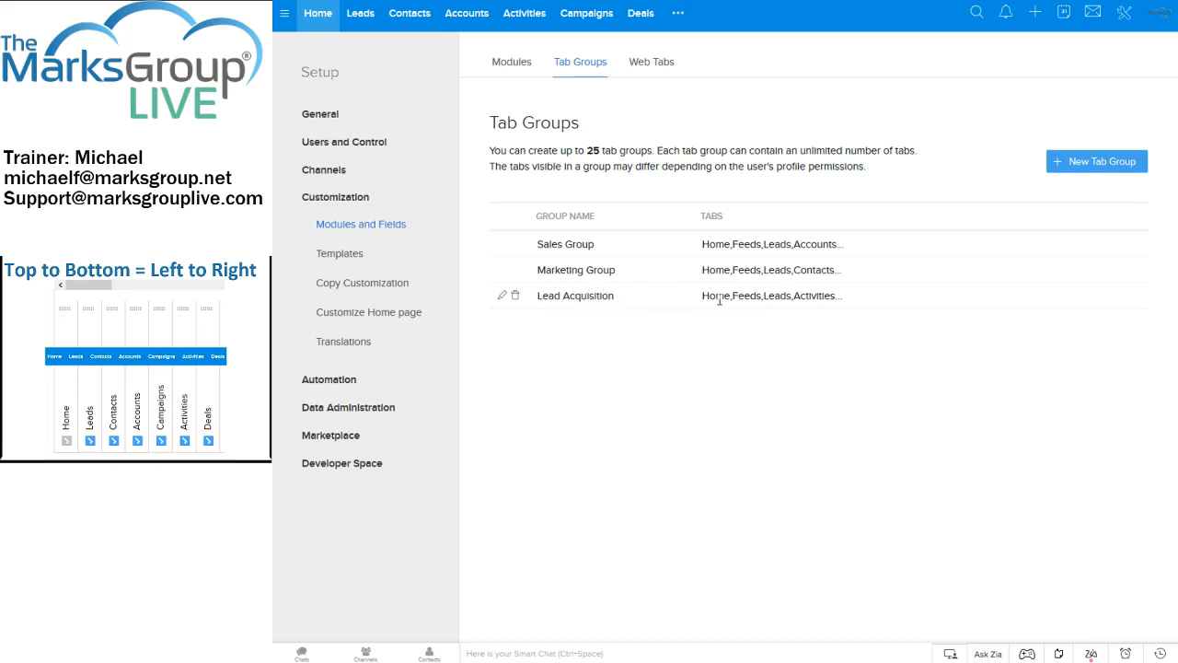
pyautogui.click(502, 298)
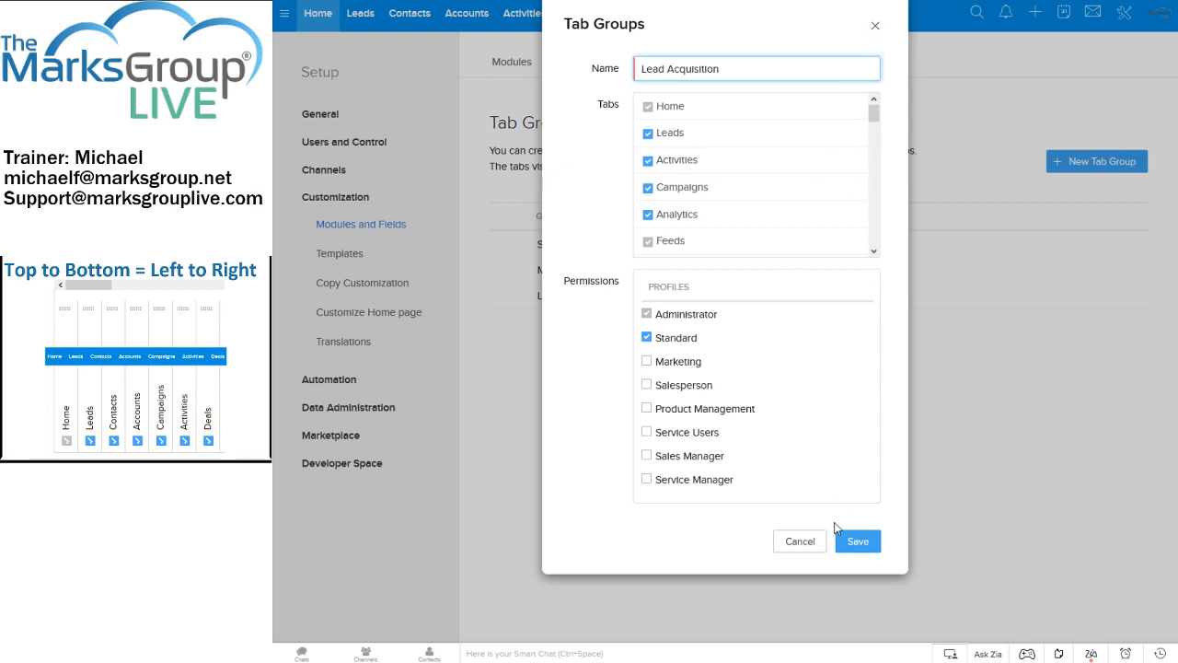
pyautogui.click(800, 544)
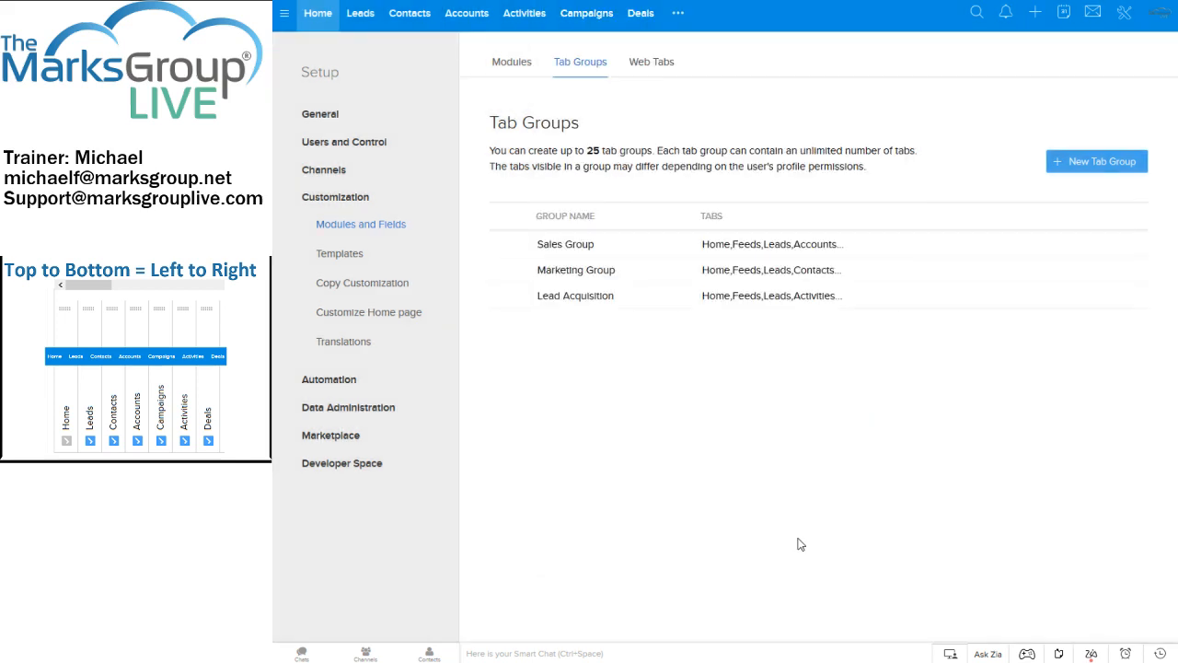
# Start deleting the Lead Acquisition tab group but cancel the delete prompt
pyautogui.moveTo(548, 307)
pyautogui.click(514, 296)
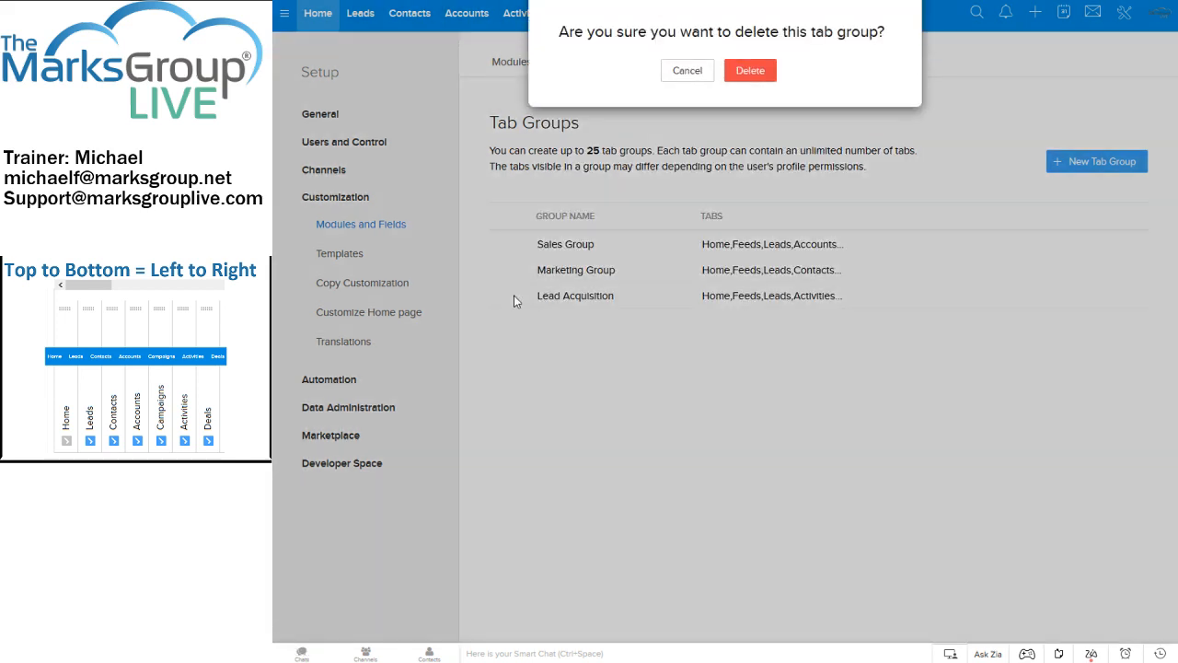
pyautogui.click(688, 69)
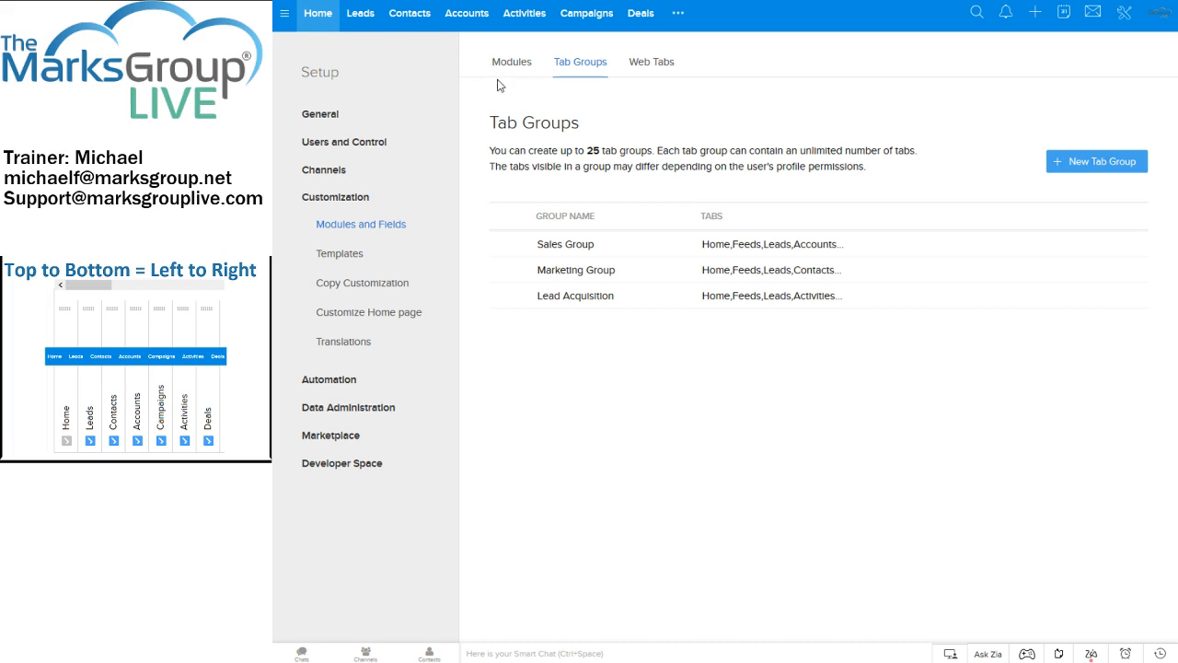
# Go to Home, switch the module bar to Lead Acquisition, and check the '...' module list
pyautogui.click(322, 15)
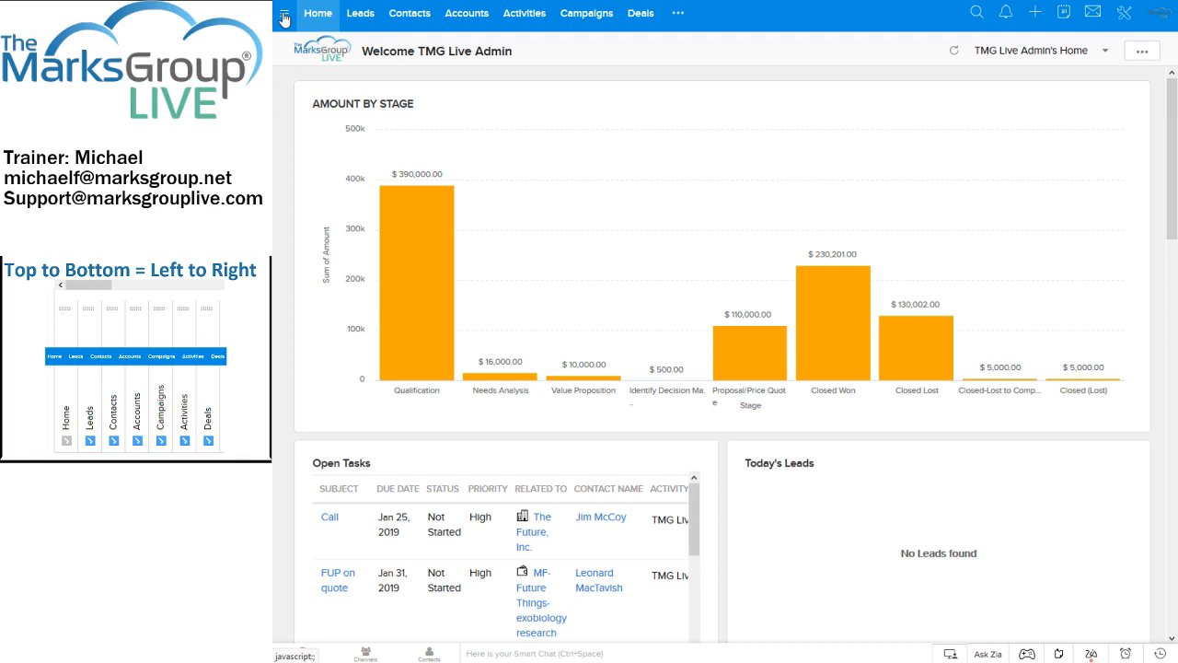
pyautogui.click(284, 18)
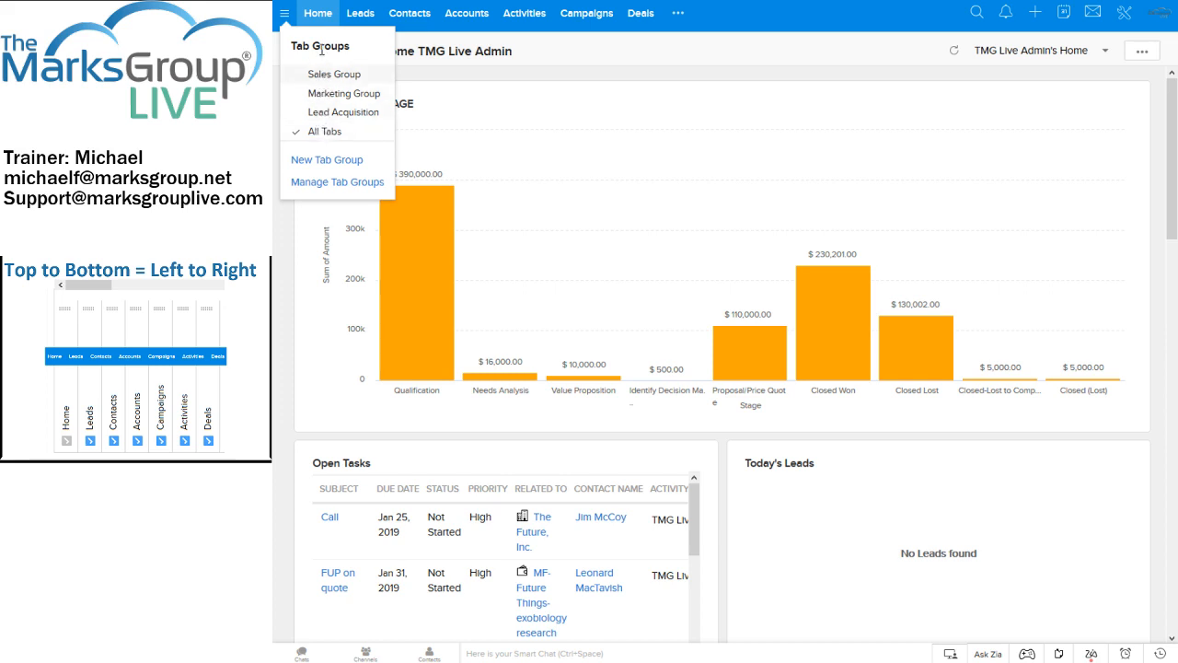
pyautogui.click(319, 113)
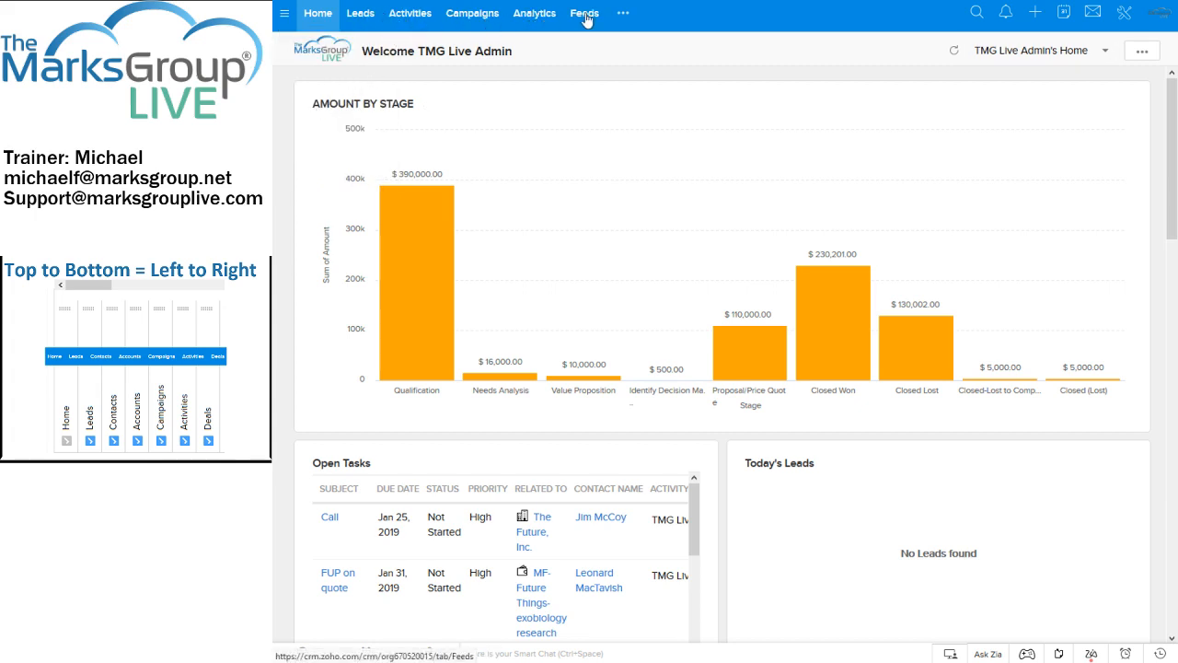
pyautogui.click(634, 16)
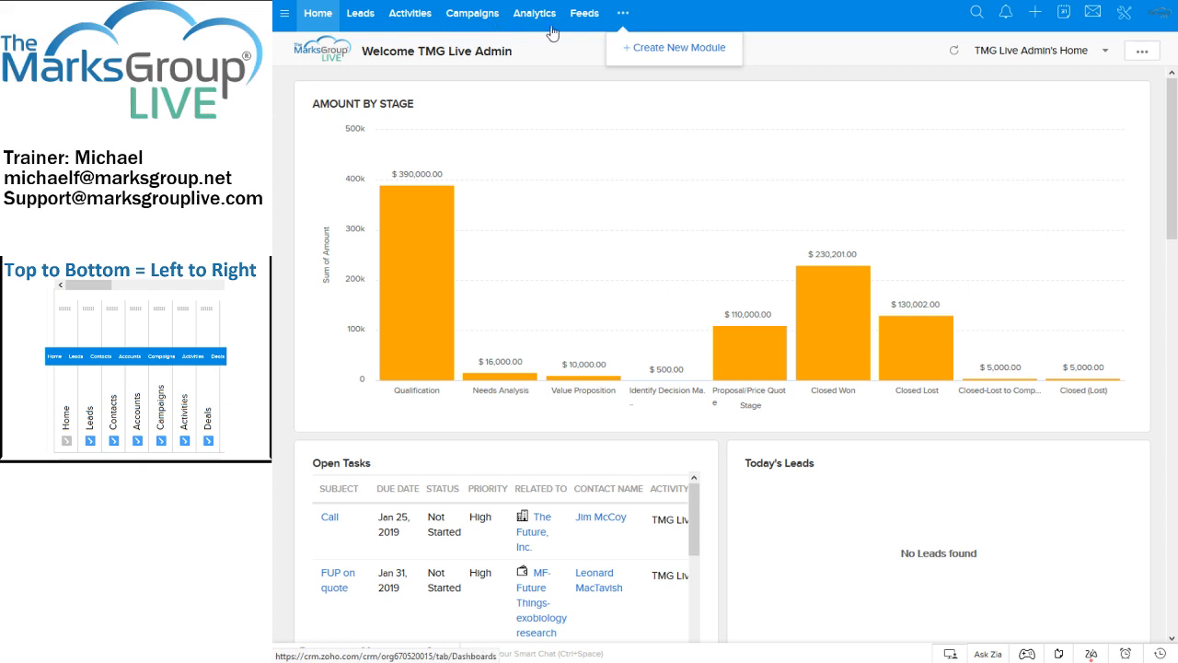
pyautogui.click(285, 15)
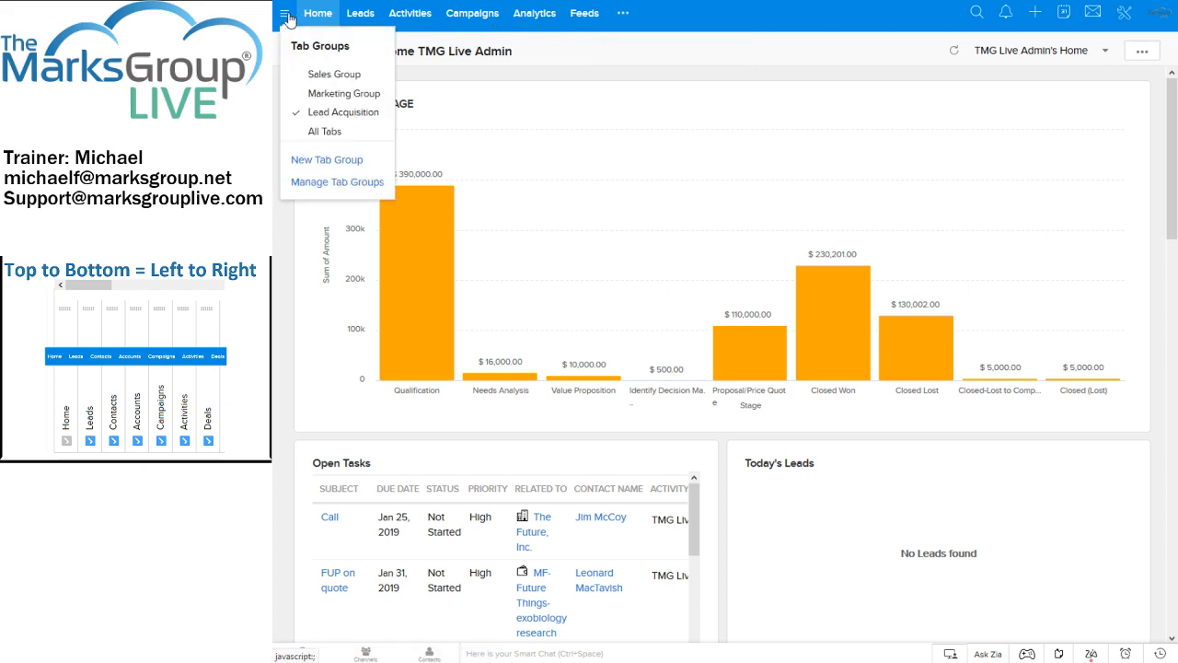
pyautogui.click(305, 77)
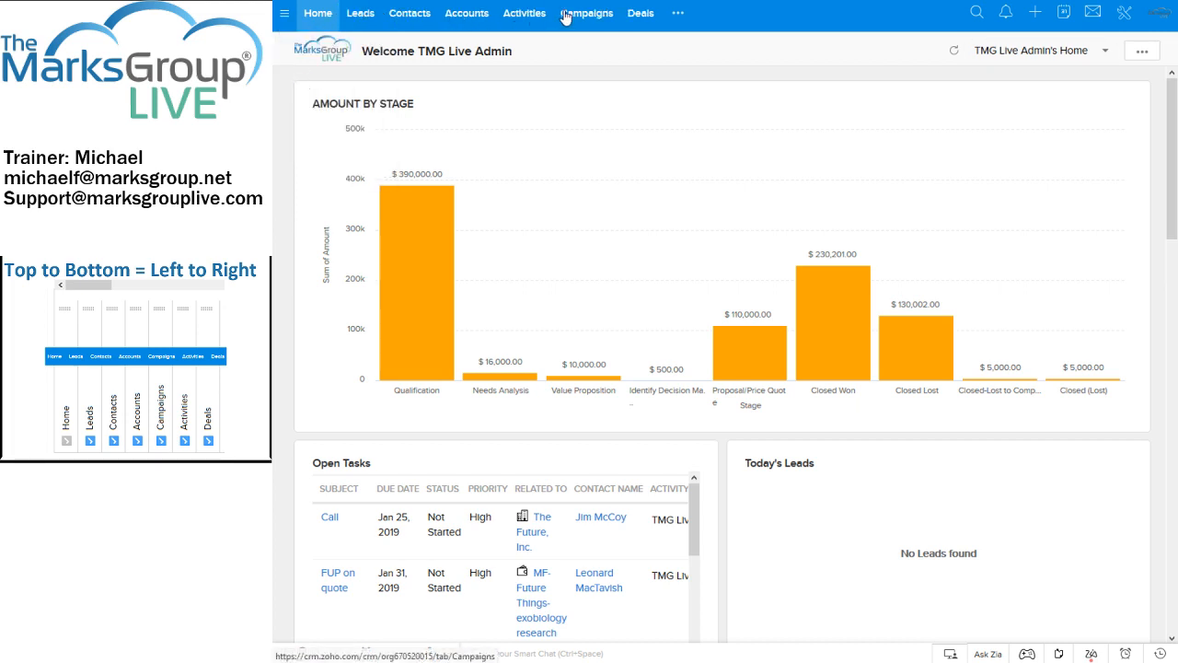
pyautogui.click(678, 14)
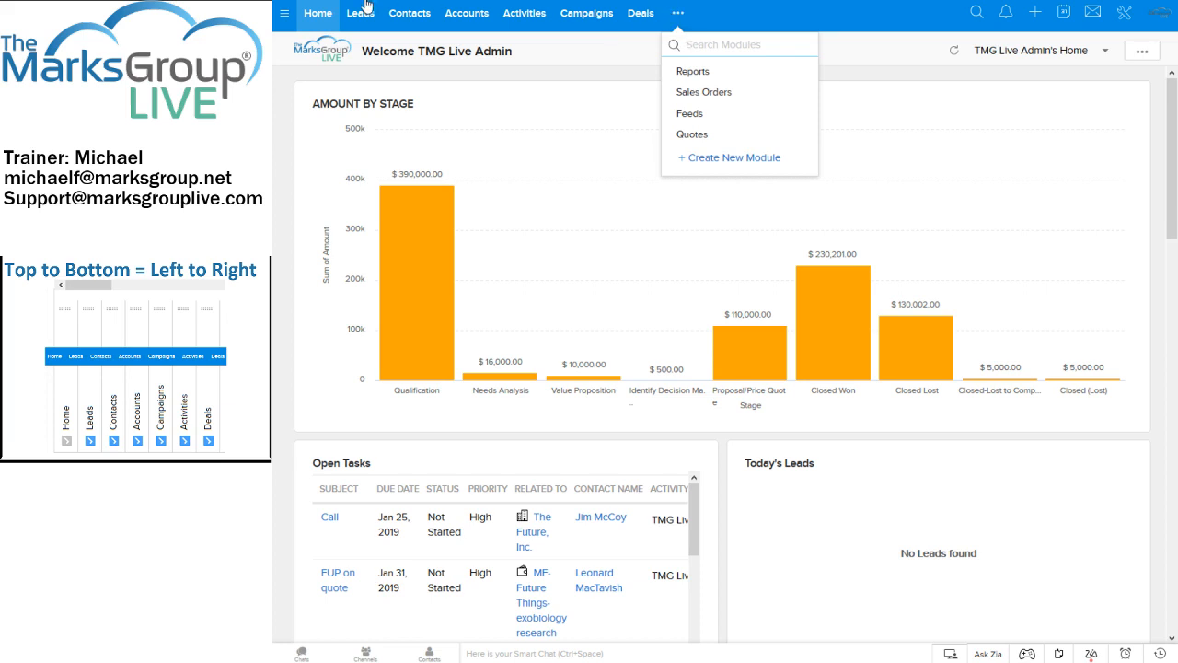
pyautogui.click(284, 14)
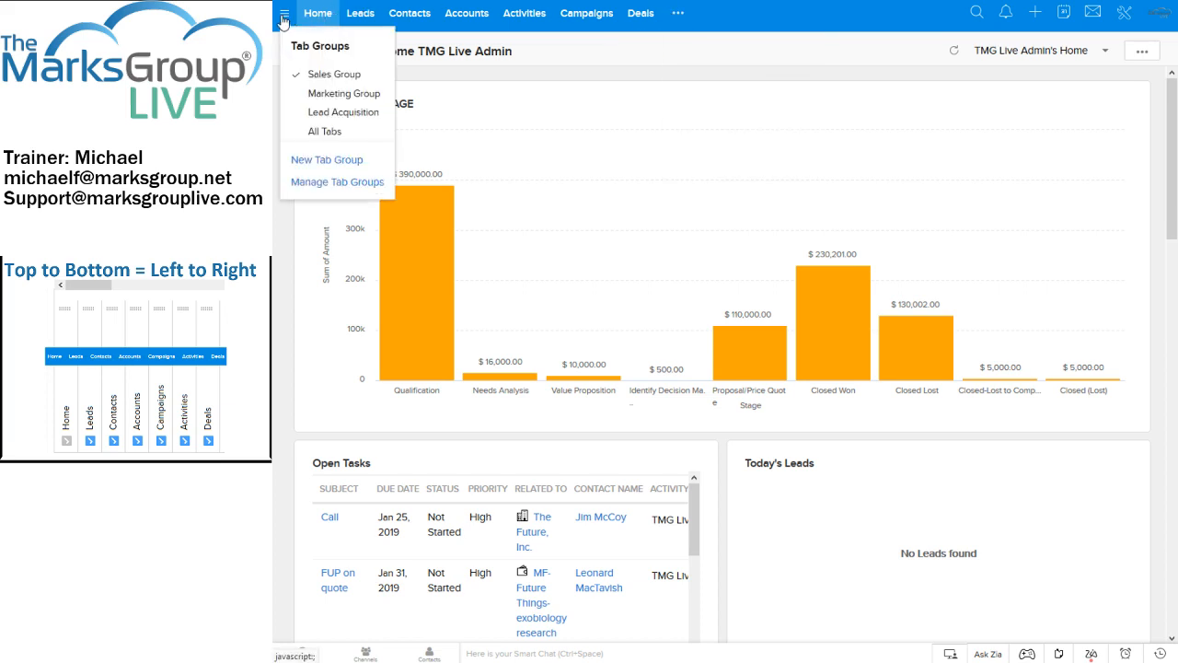
pyautogui.click(313, 81)
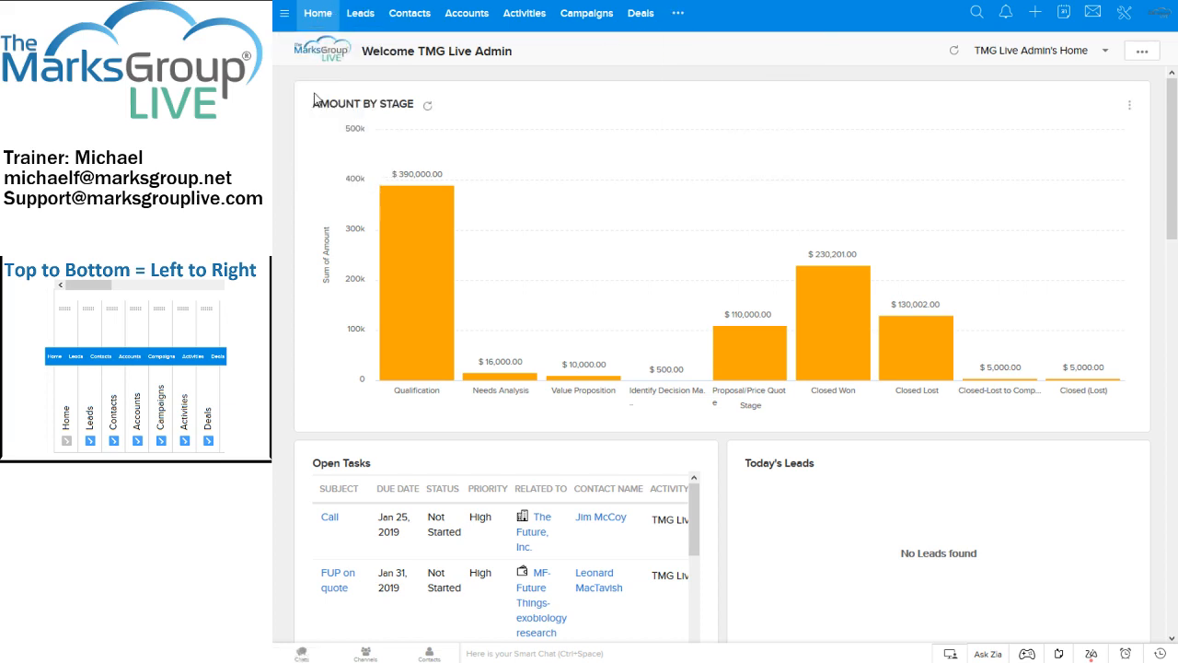
pyautogui.click(677, 13)
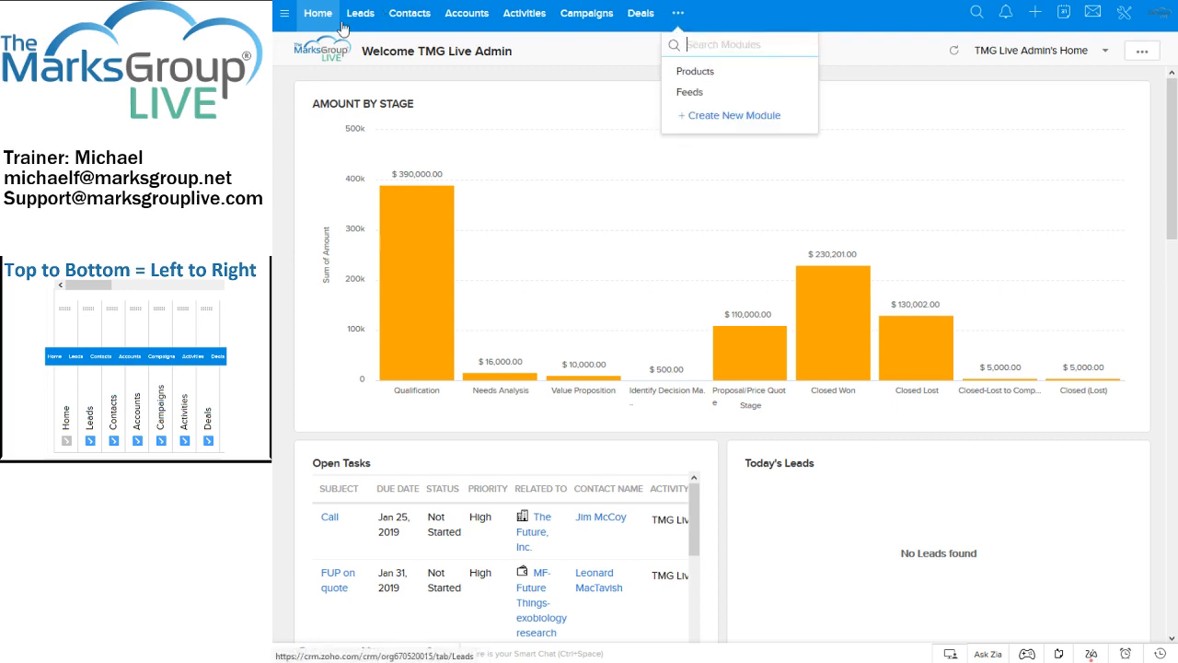
pyautogui.click(286, 13)
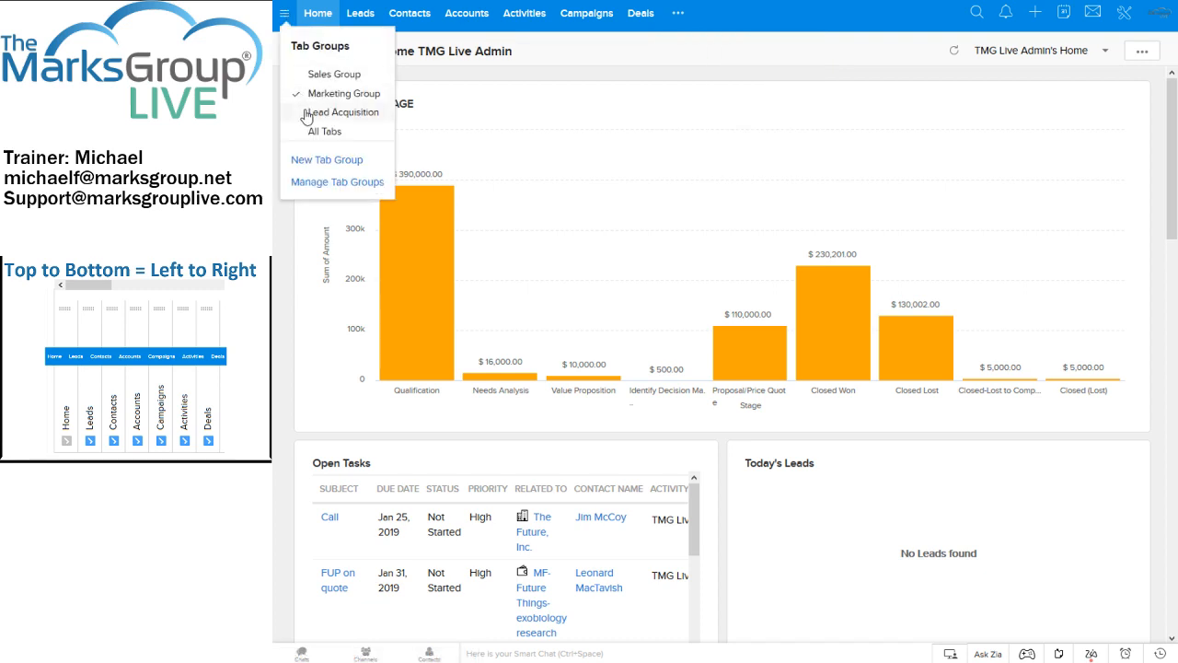
pyautogui.click(306, 113)
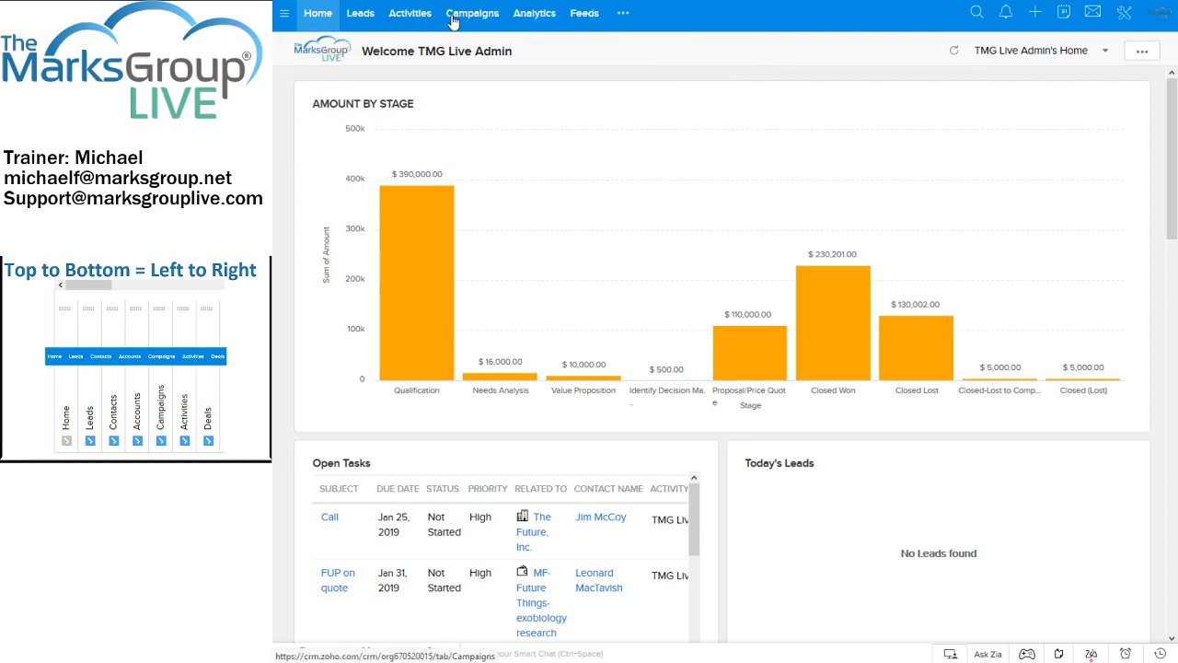
pyautogui.click(626, 14)
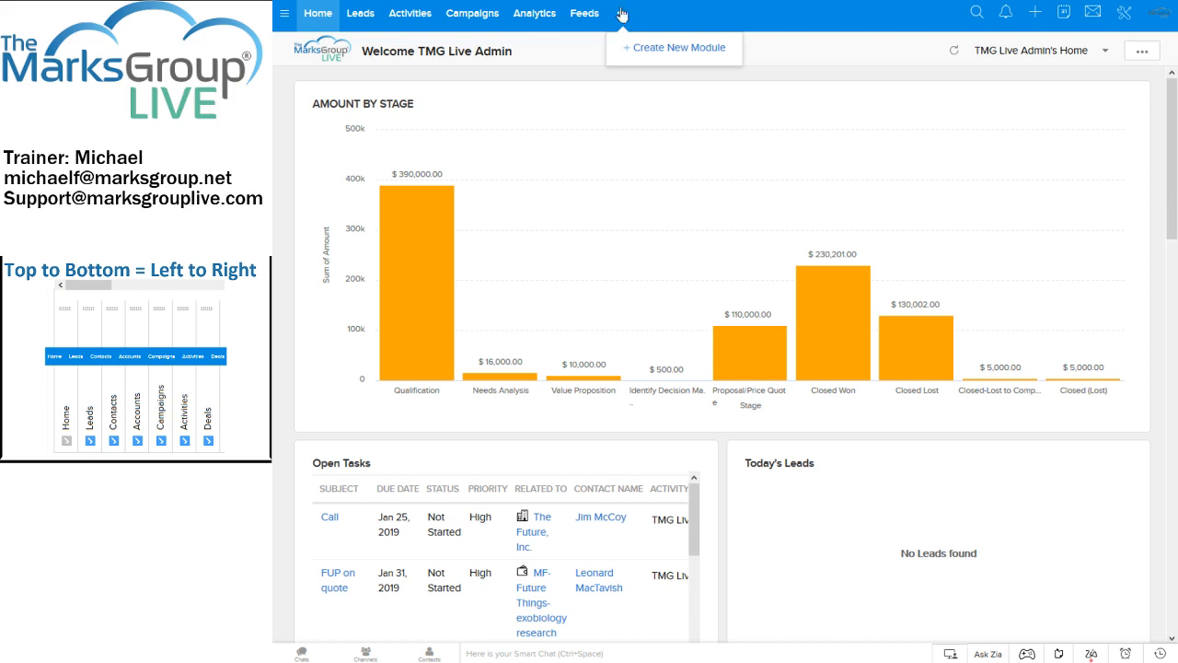
pyautogui.click(287, 16)
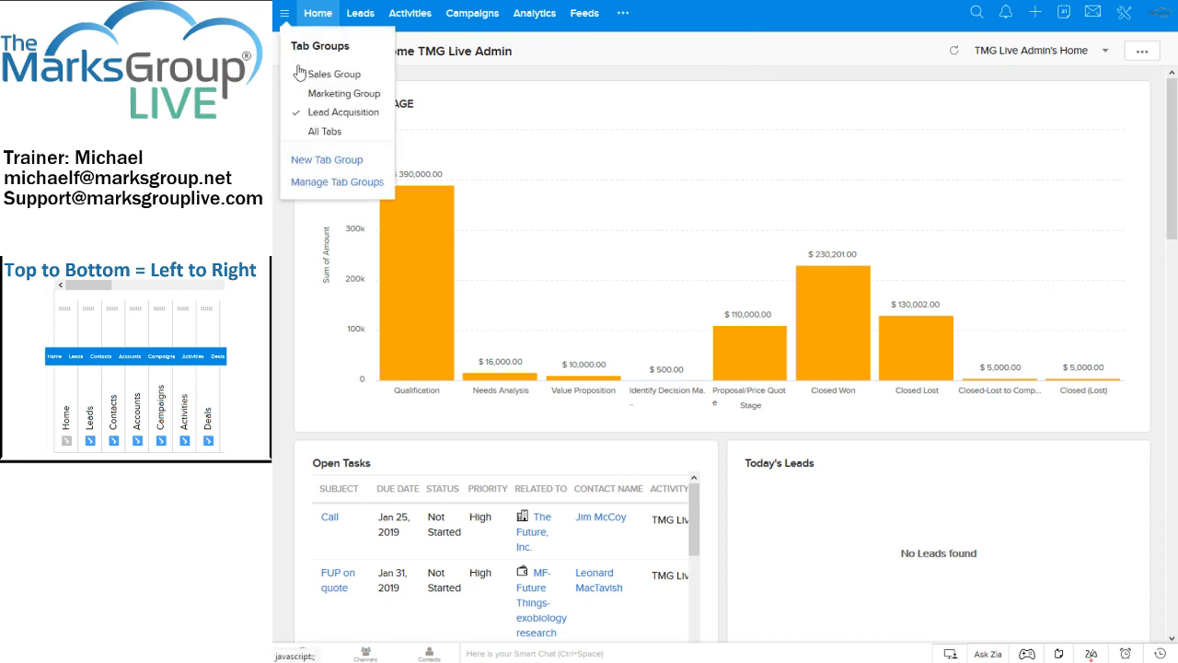
# Switch back to All Tabs, browse the '...' module list, and open then close Manage Tab Groups
pyautogui.click(322, 132)
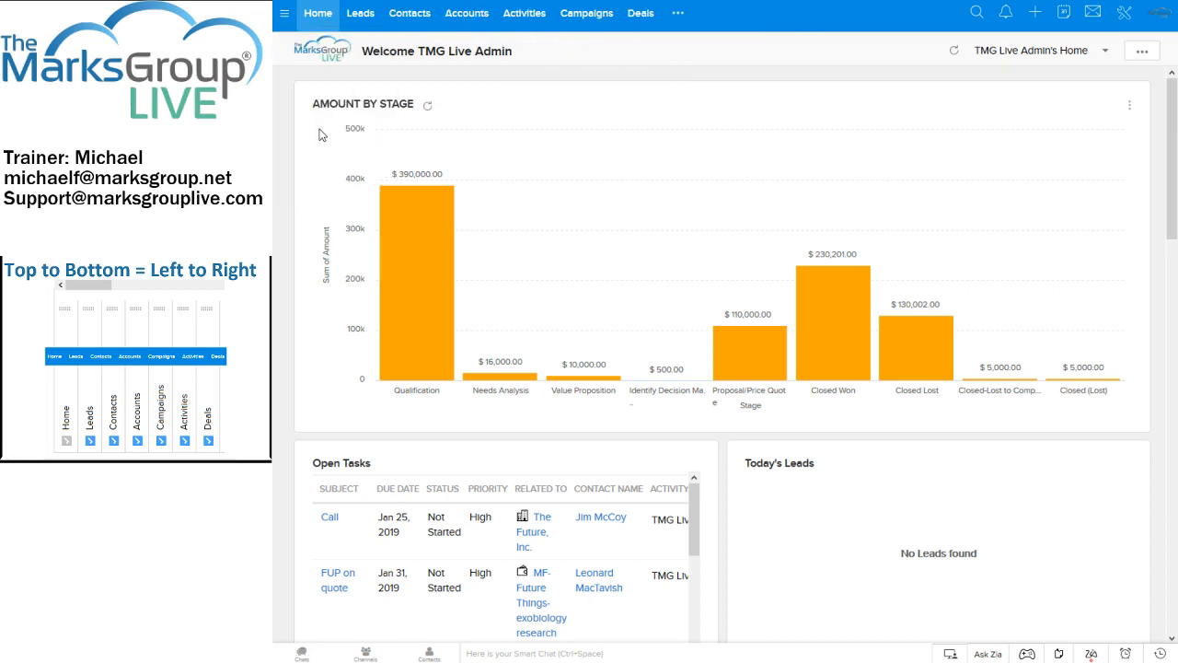
pyautogui.click(681, 13)
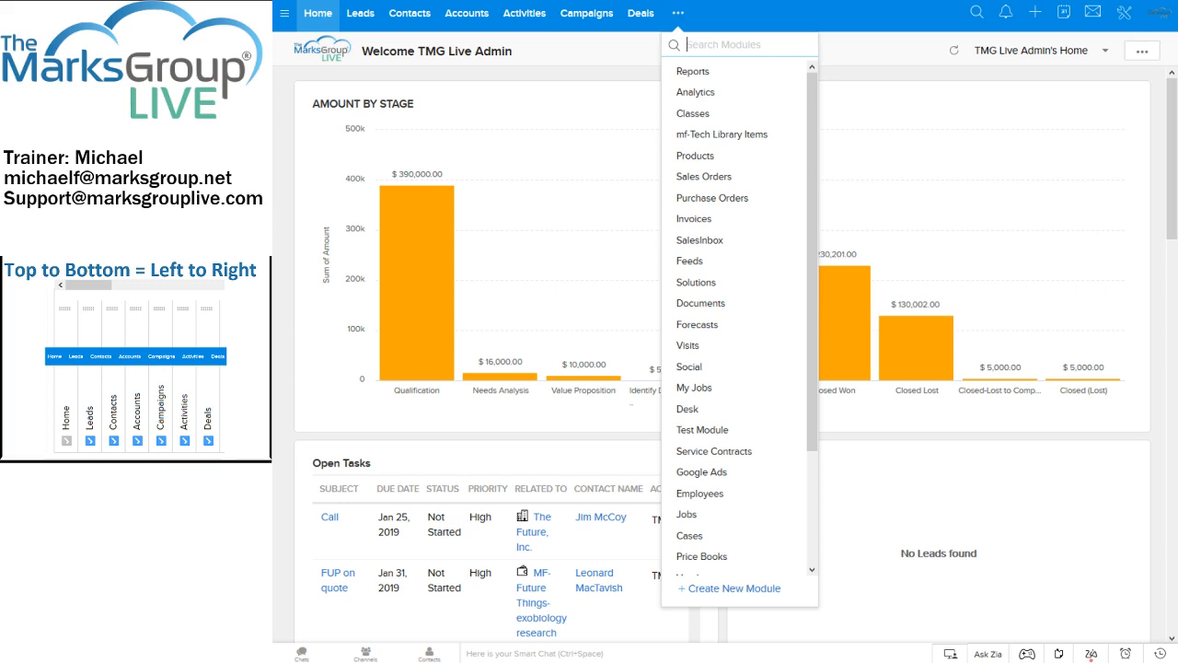
pyautogui.click(285, 15)
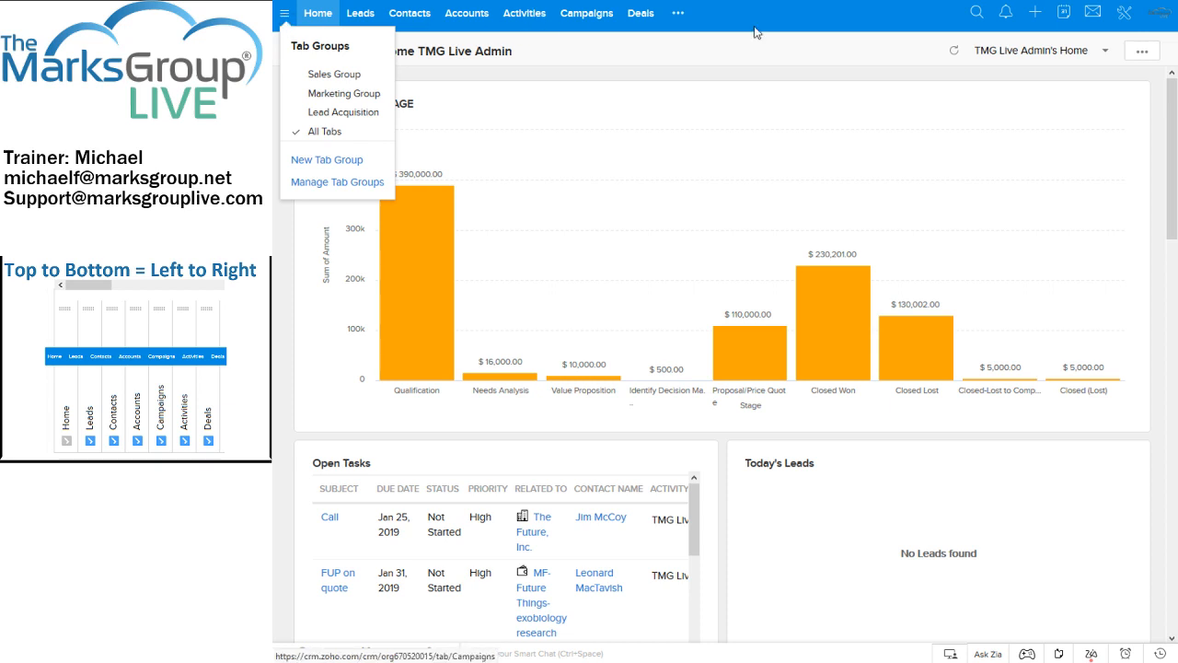
pyautogui.click(327, 182)
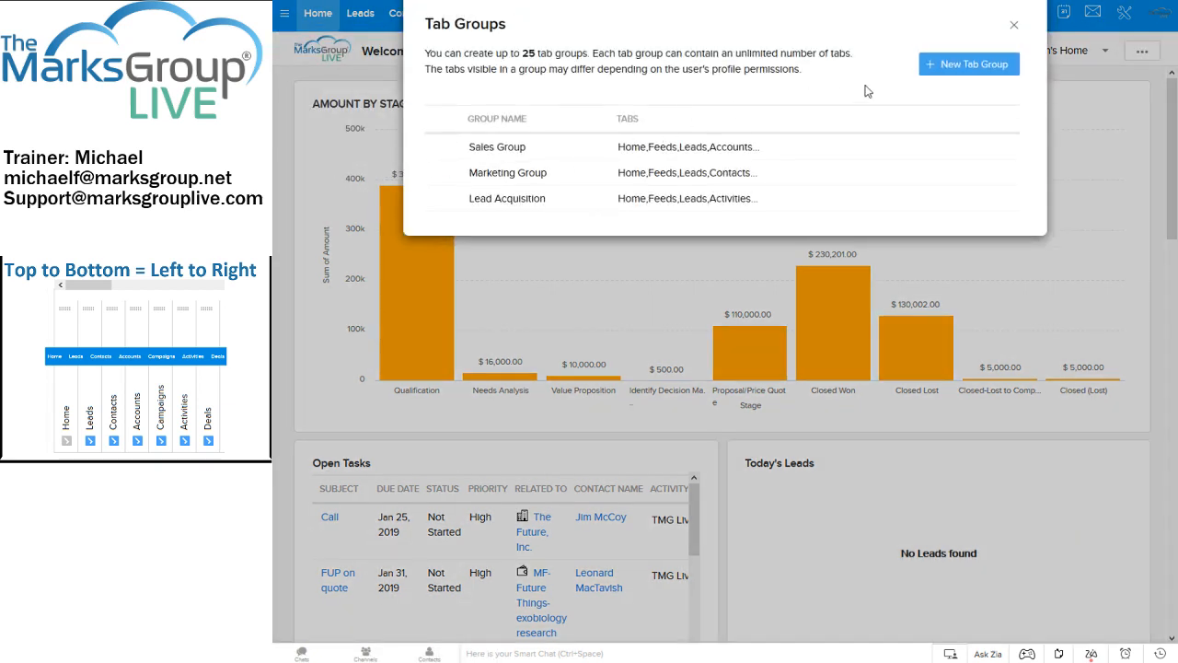
pyautogui.click(1013, 29)
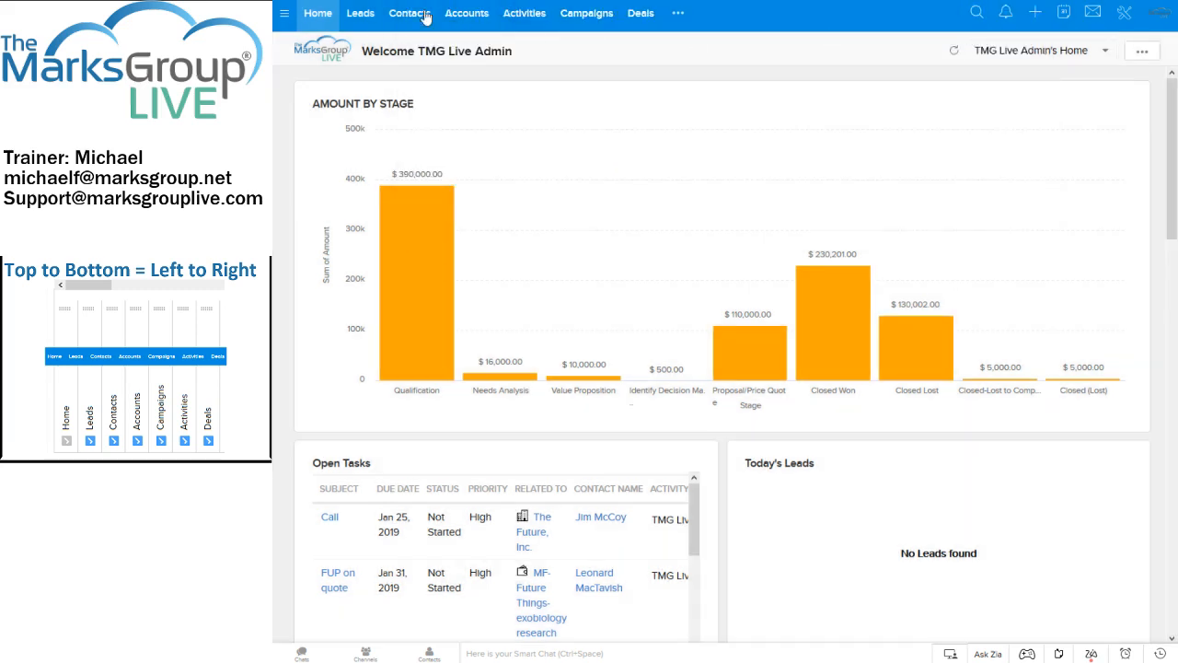
# Go to Setup's Modules and Fields and list the tab groups (Sales, Marketing, Lead Acquisition)
pyautogui.click(1123, 12)
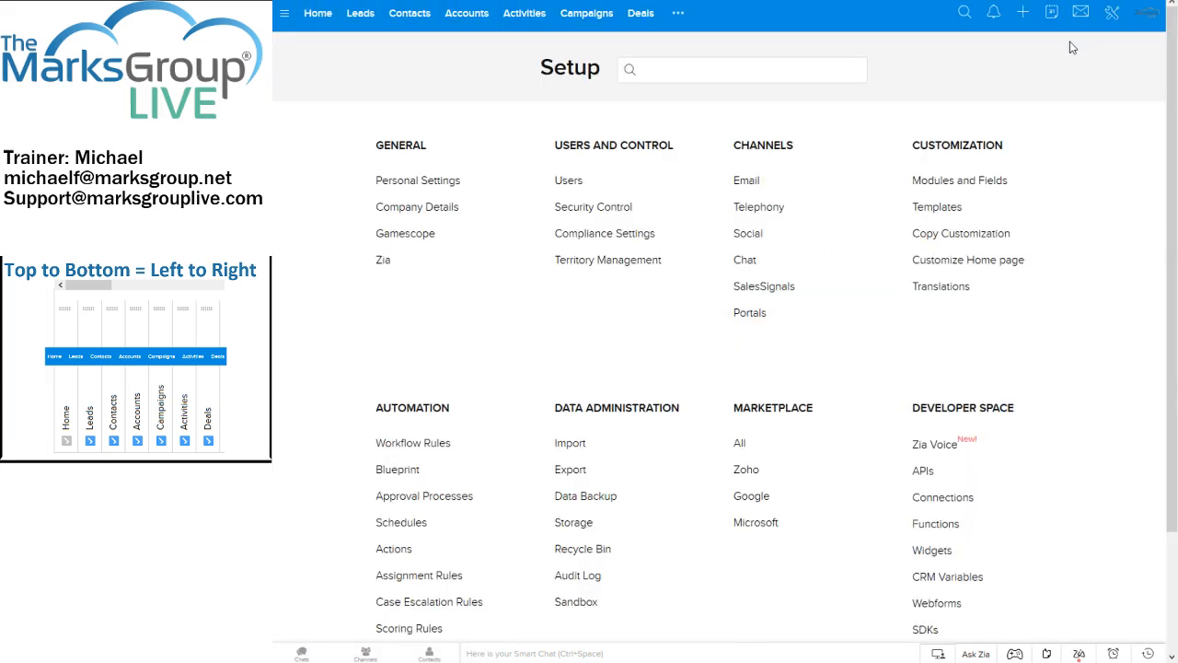
pyautogui.click(975, 180)
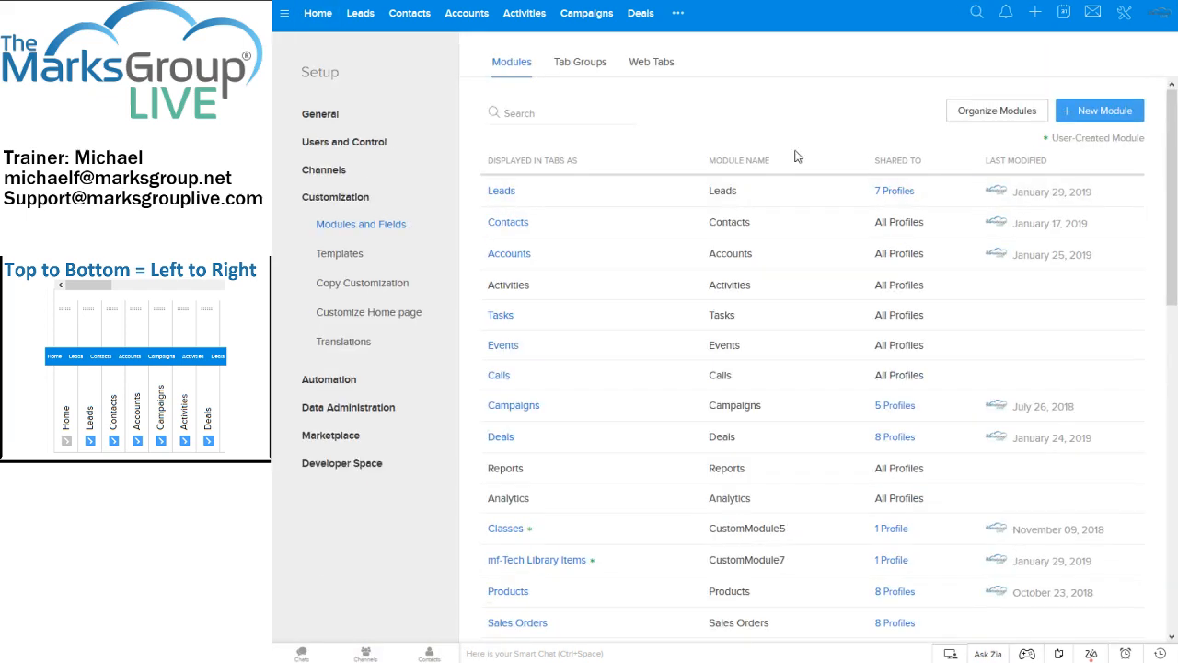
pyautogui.click(585, 72)
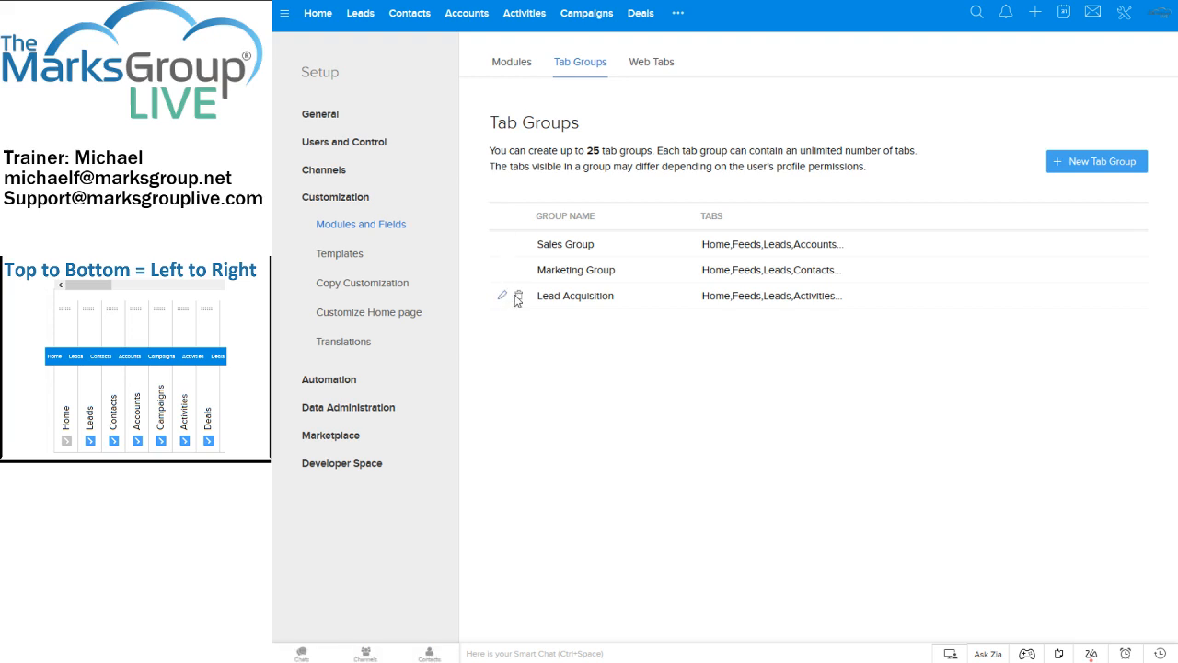
# Delete the Lead Acquisition tab group, then highlight the tab group limit explanation
pyautogui.click(517, 297)
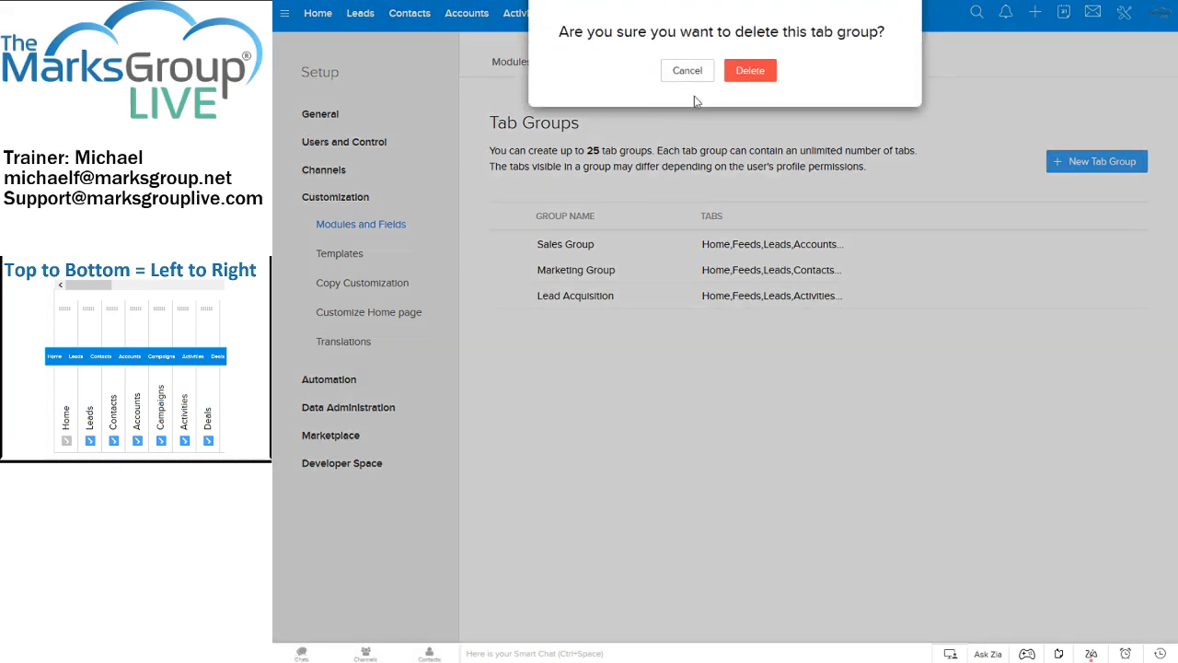
pyautogui.click(748, 71)
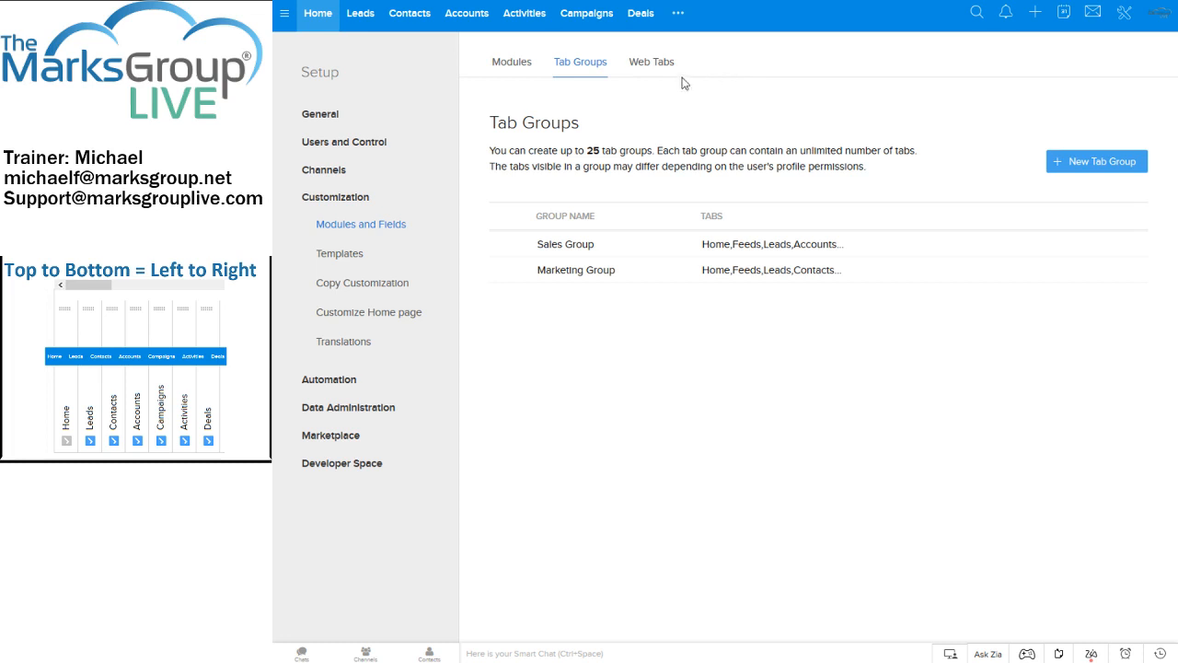
pyautogui.moveTo(491, 173)
pyautogui.mouseDown()
pyautogui.moveTo(558, 168)
pyautogui.moveTo(465, 133)
pyautogui.moveTo(455, 145)
pyautogui.moveTo(498, 158)
pyautogui.mouseUp()
pyautogui.click(461, 157)
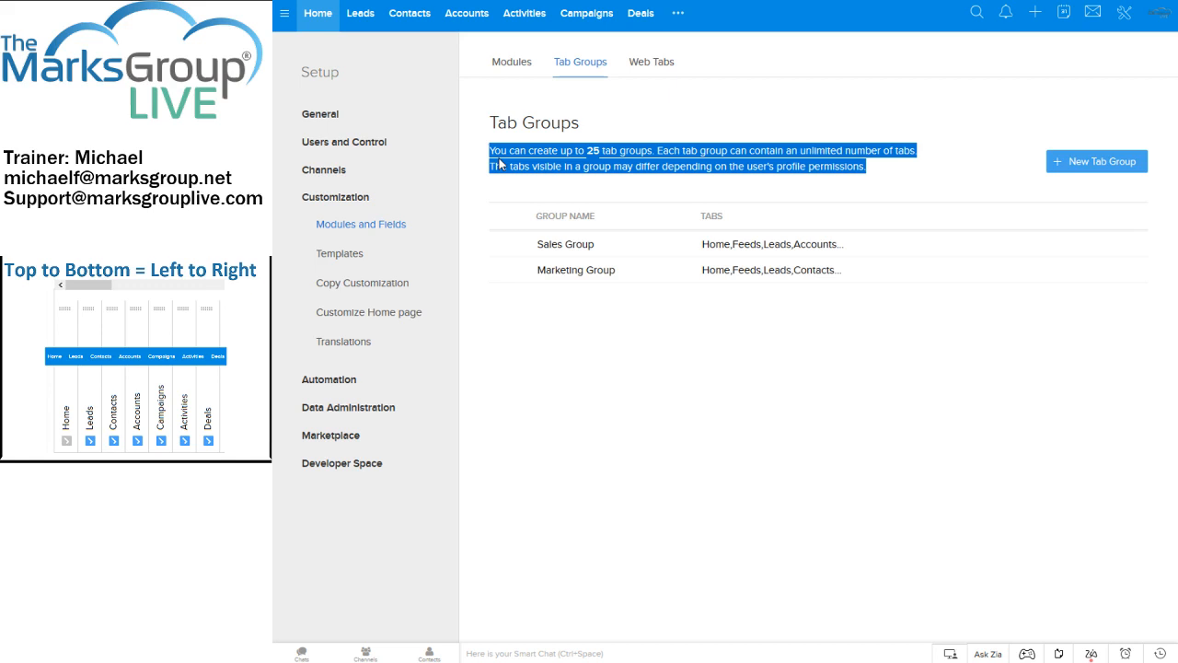
# Clear the highlighted text and show the Web Tabs list with Marksgroup and TMG Live
pyautogui.click(628, 293)
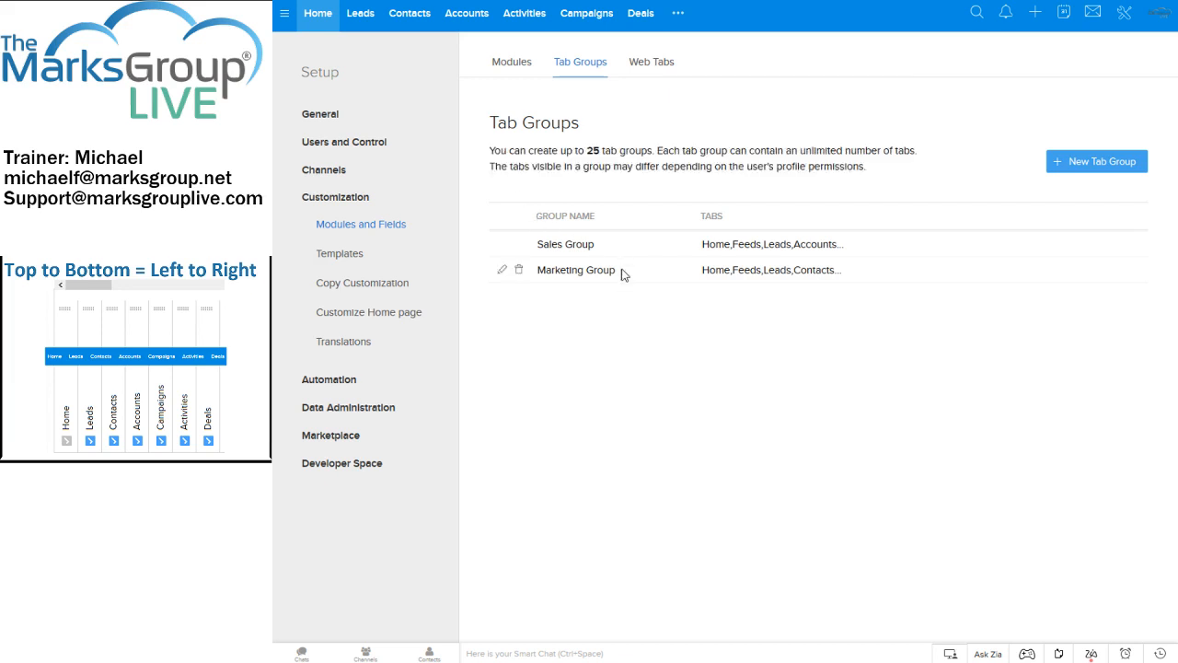
pyautogui.click(647, 62)
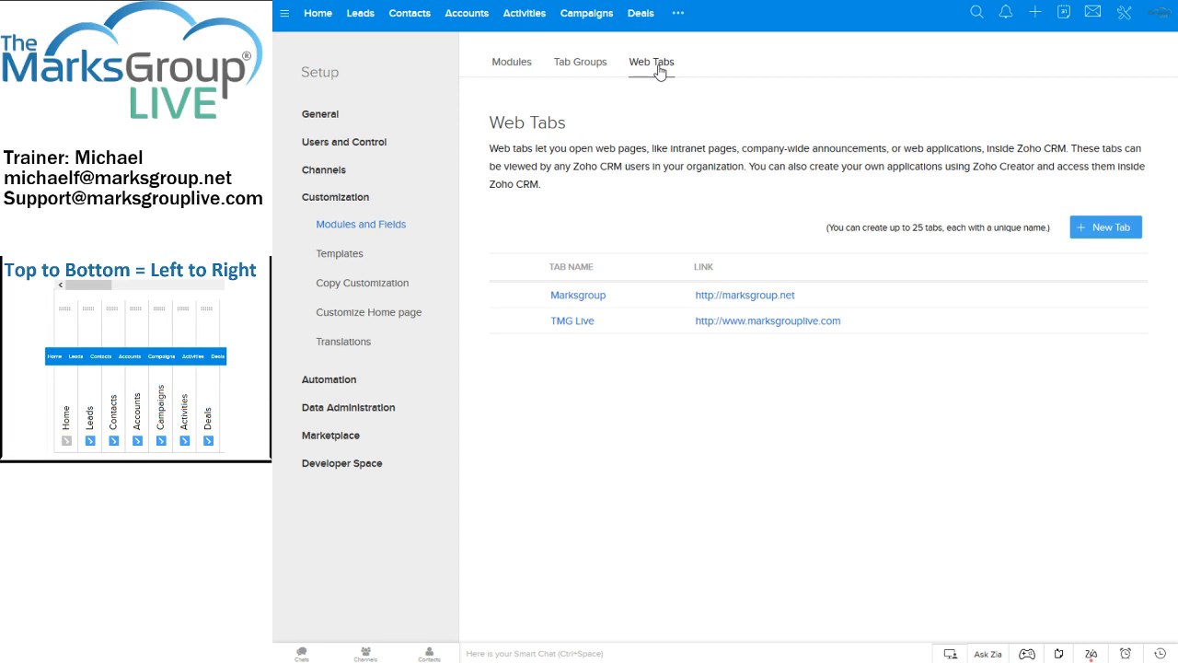
pyautogui.click(1114, 229)
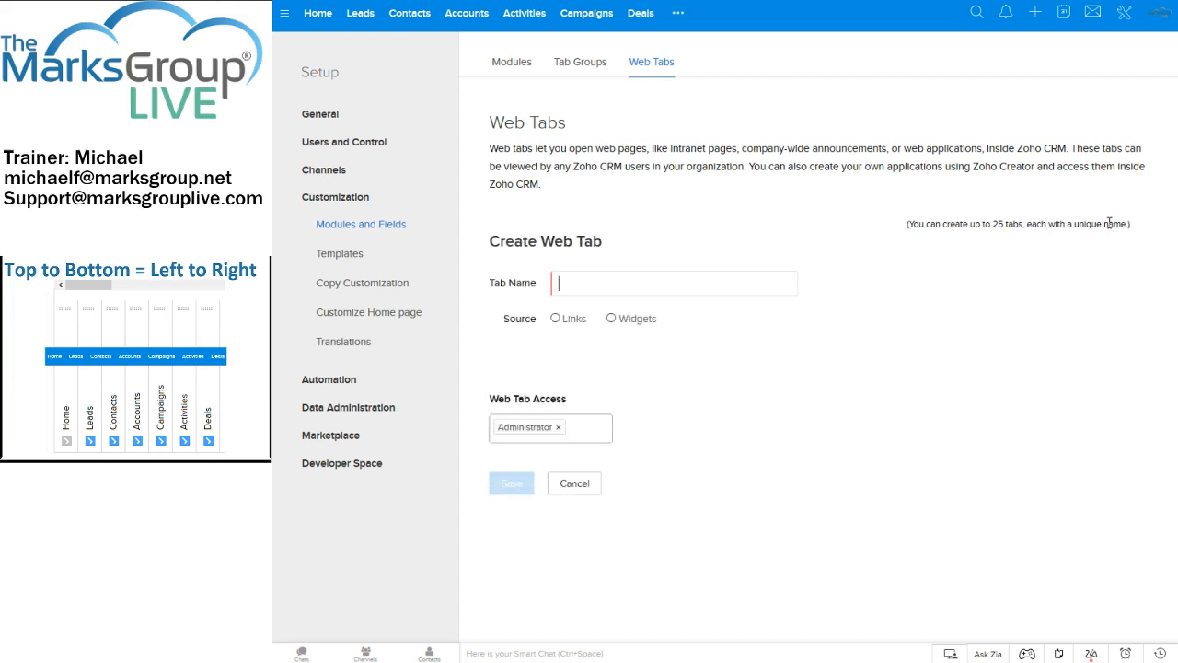
pyautogui.write('MGL_Home')
pyautogui.press('Home')
pyautogui.write('mf-')
pyautogui.click(554, 318)
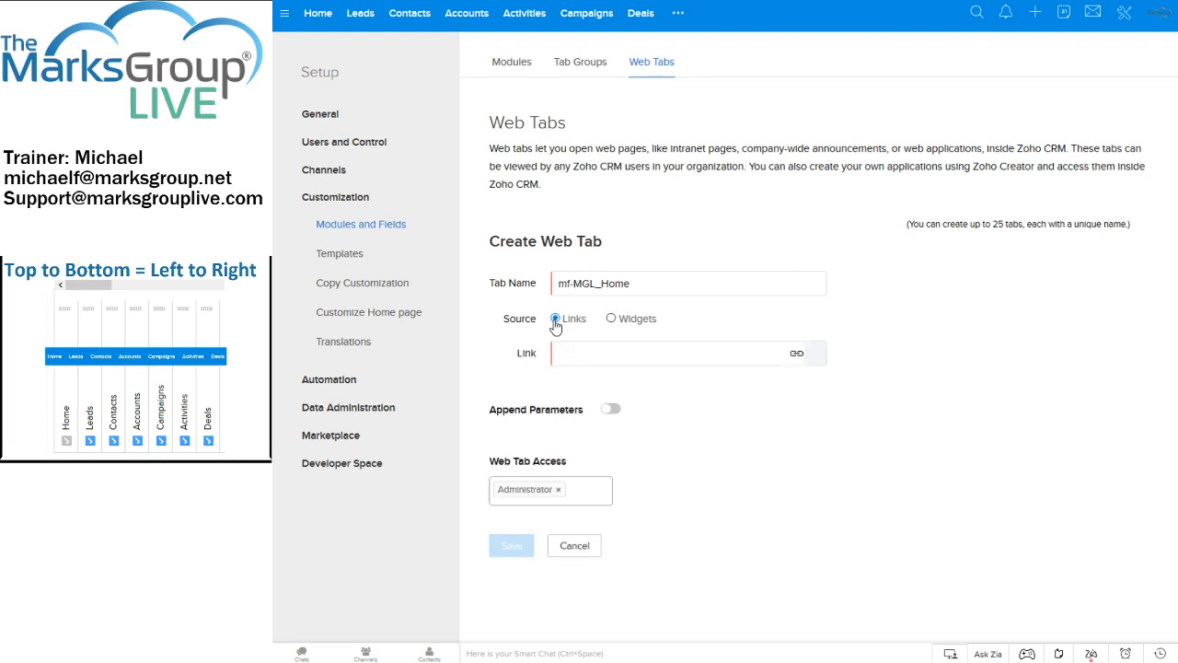
pyautogui.click(598, 355)
pyautogui.write('htt')
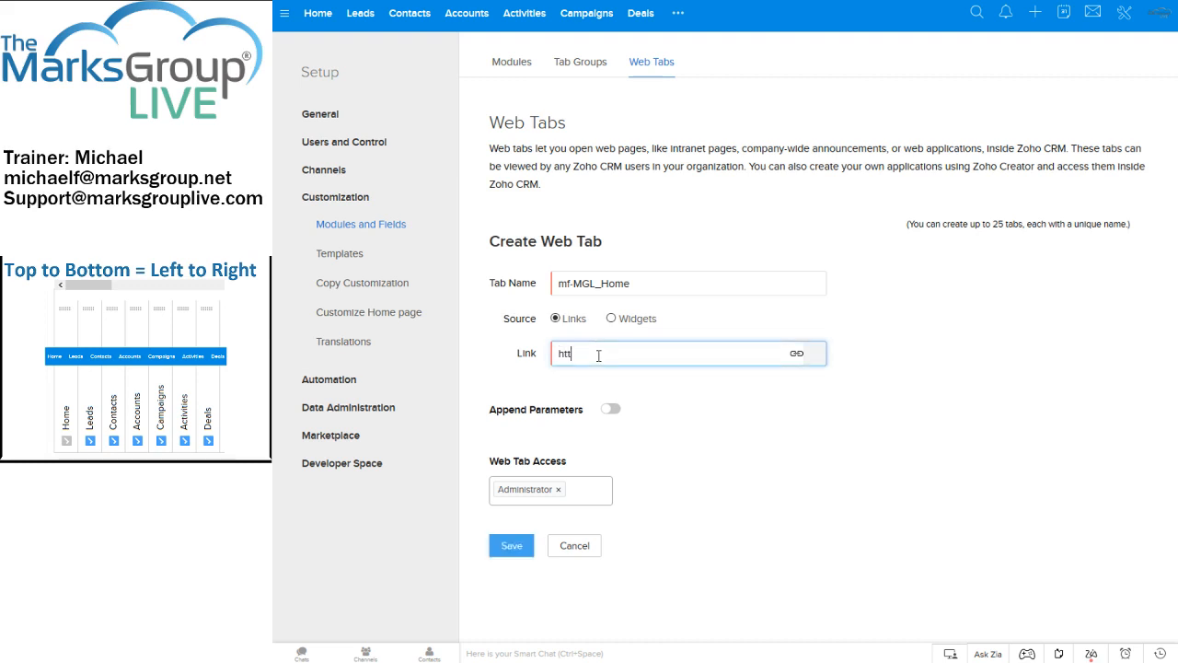
pyautogui.write('ps://www.marksgrouplive.com')
# Leave Web Tab Access unchanged after checking the profiles, and save the mf-MGL_Home tab
pyautogui.click(580, 489)
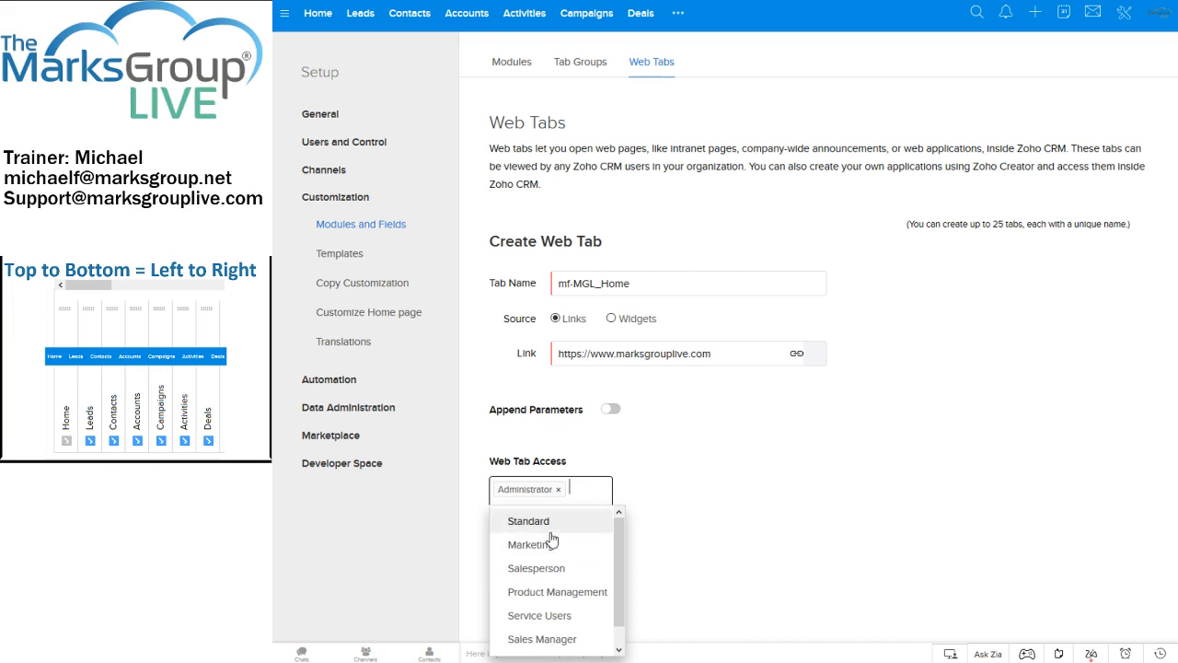
pyautogui.click(707, 526)
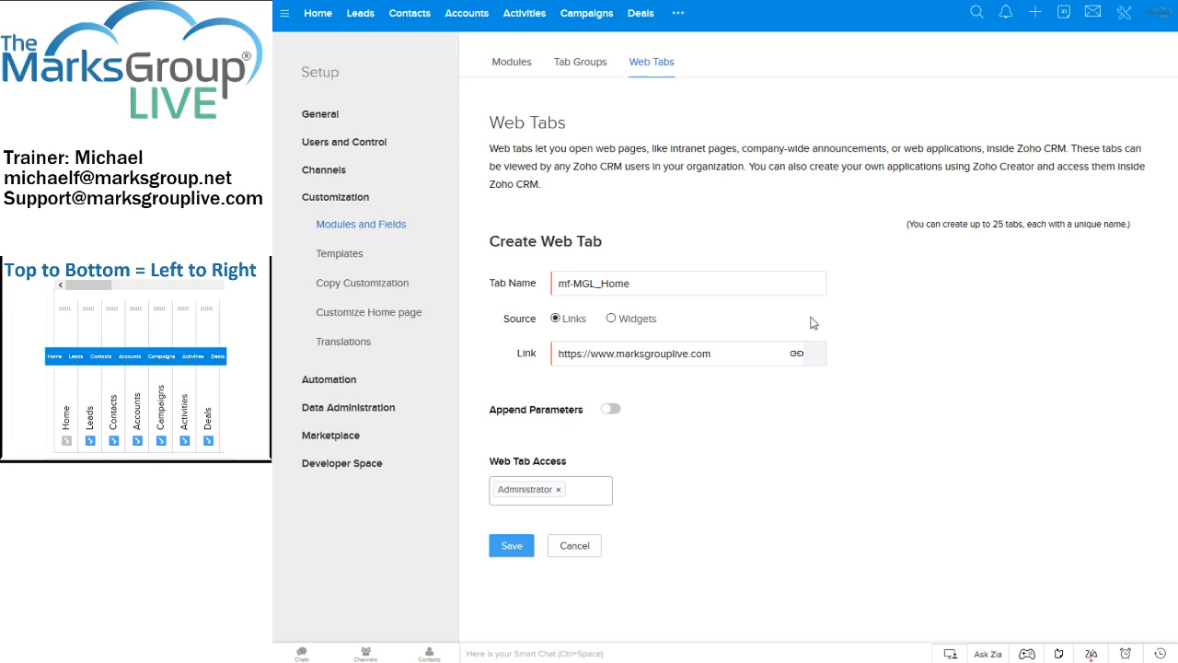
pyautogui.click(512, 546)
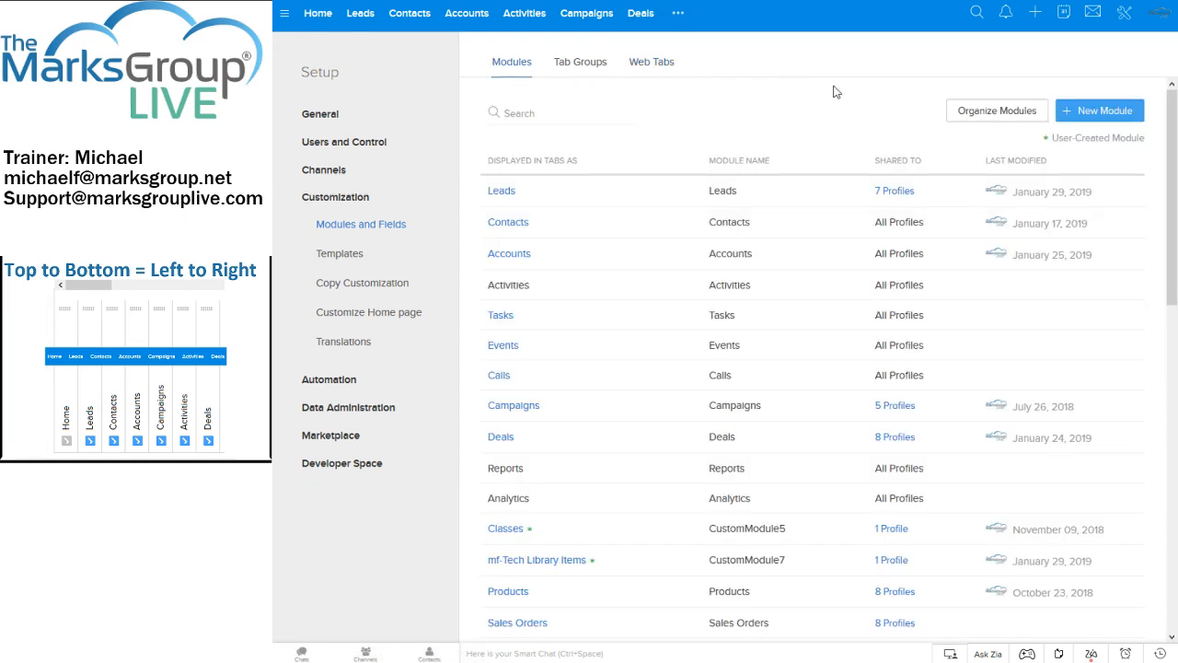
# Move mf-MGL_Home directly below Accounts in Organize Modules and save the new order
pyautogui.click(994, 111)
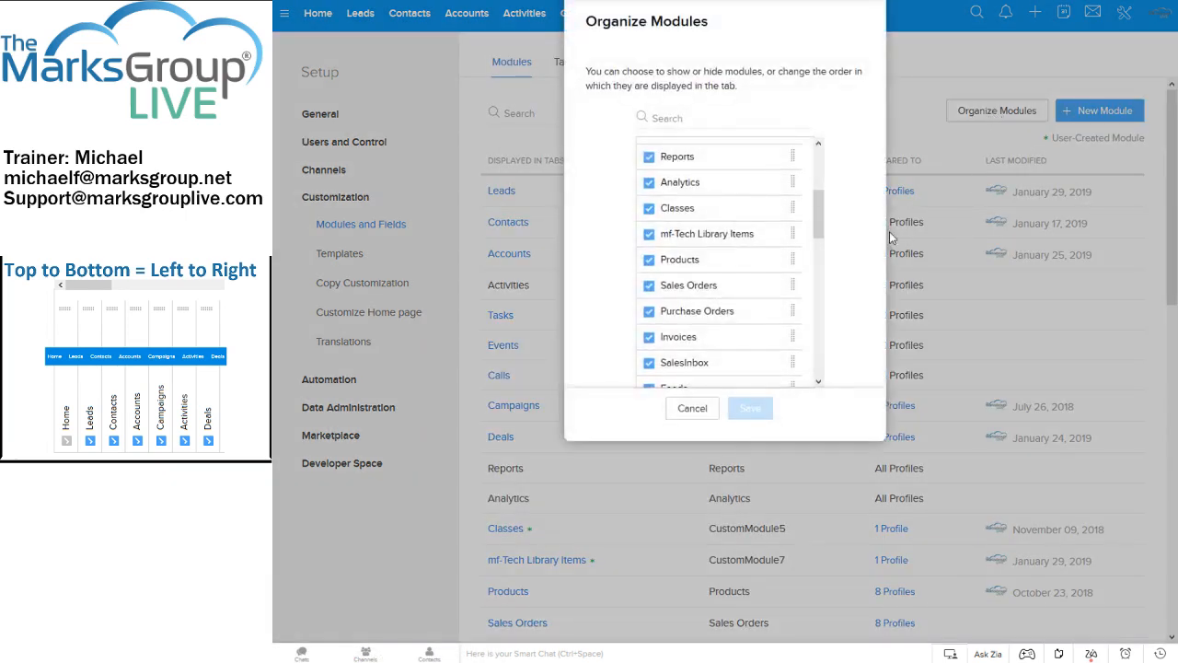
pyautogui.moveTo(825, 221); pyautogui.dragTo(825, 387)
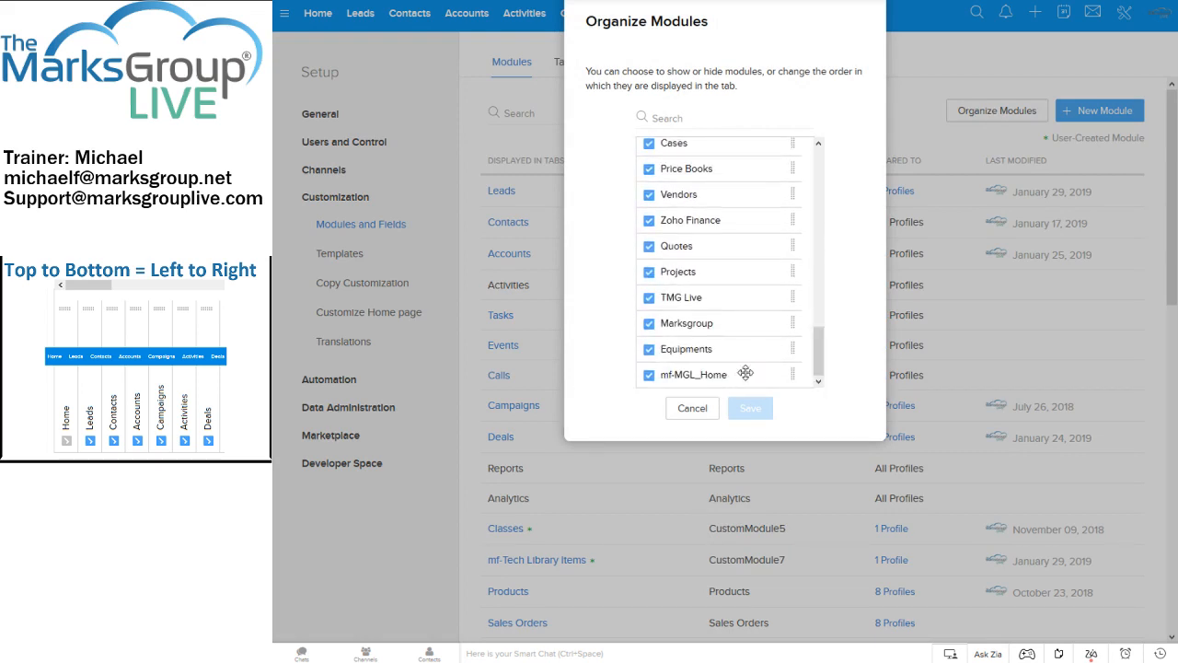
pyautogui.moveTo(738, 376); pyautogui.dragTo(726, 255)
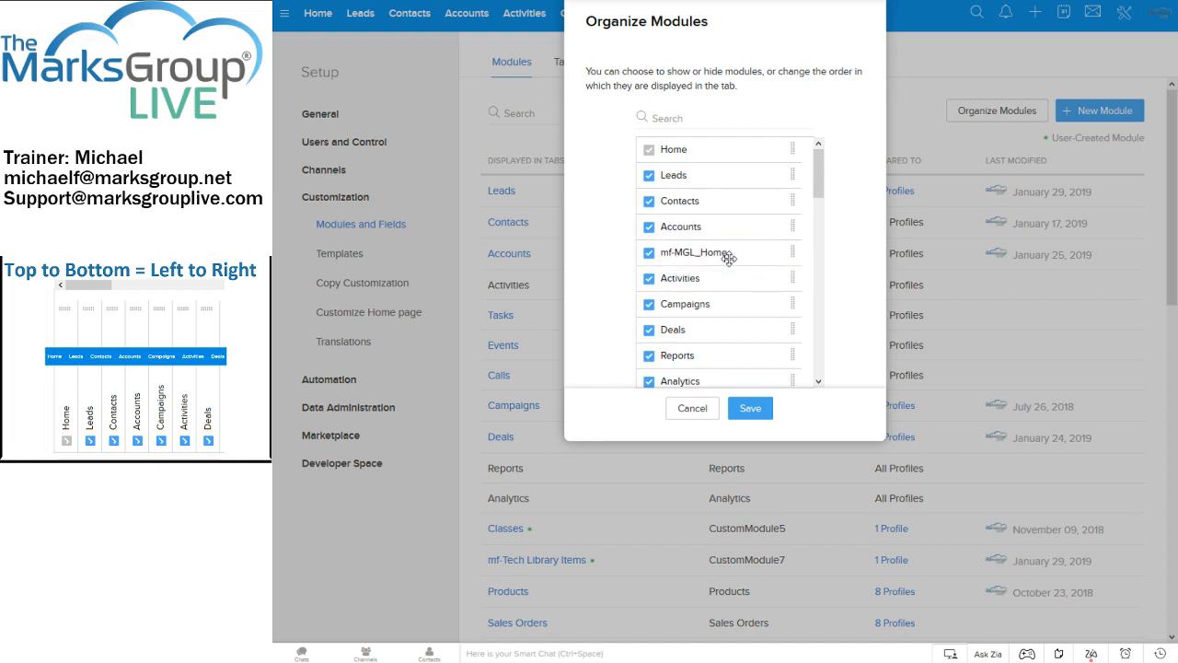
pyautogui.click(758, 409)
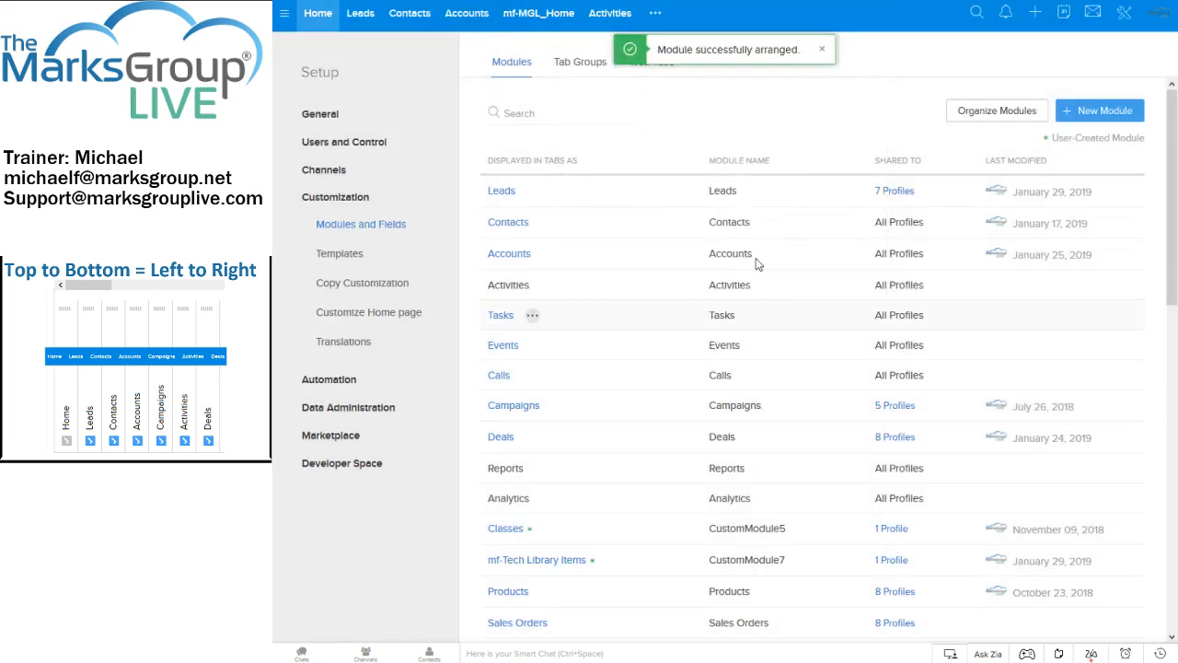
# View the MarksGroup LIVE site in the mf-MGL_Home tab, dismissing the whitepaper popup, then reopen it from Leads
pyautogui.click(528, 22)
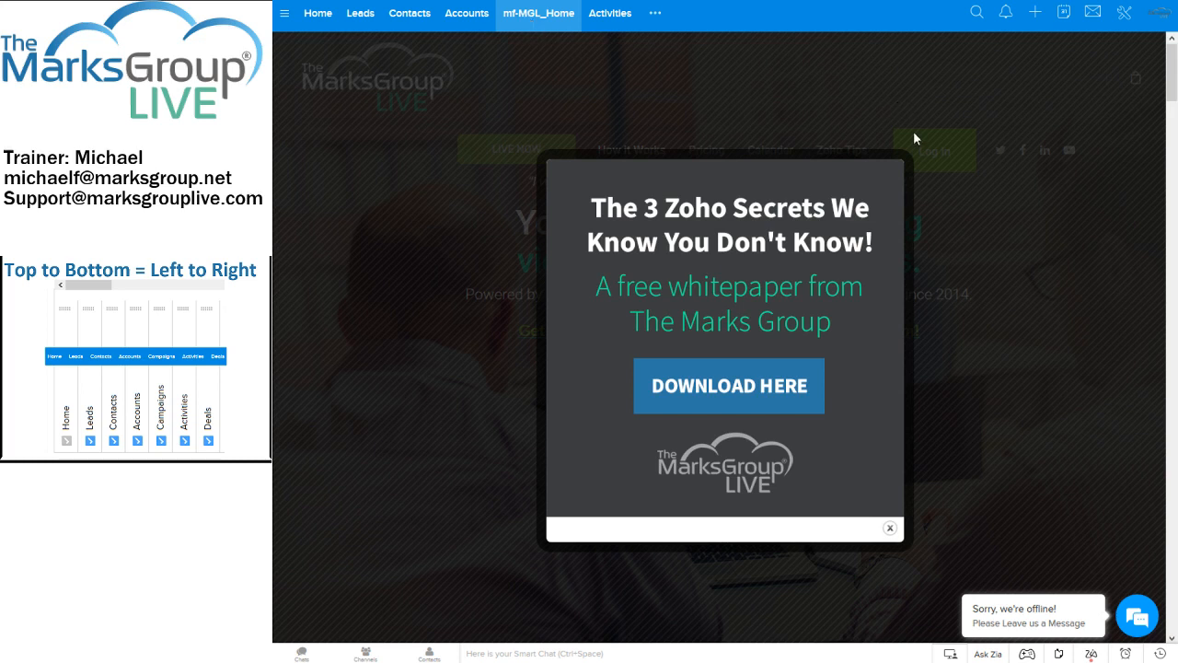
pyautogui.click(890, 527)
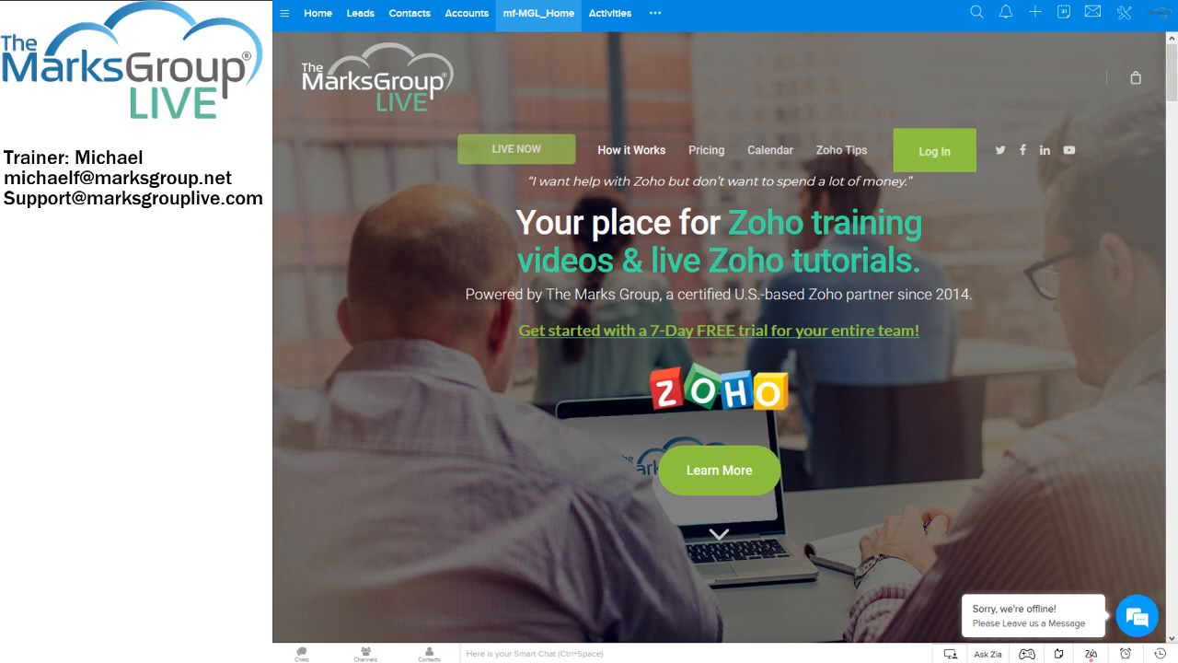
pyautogui.click(322, 13)
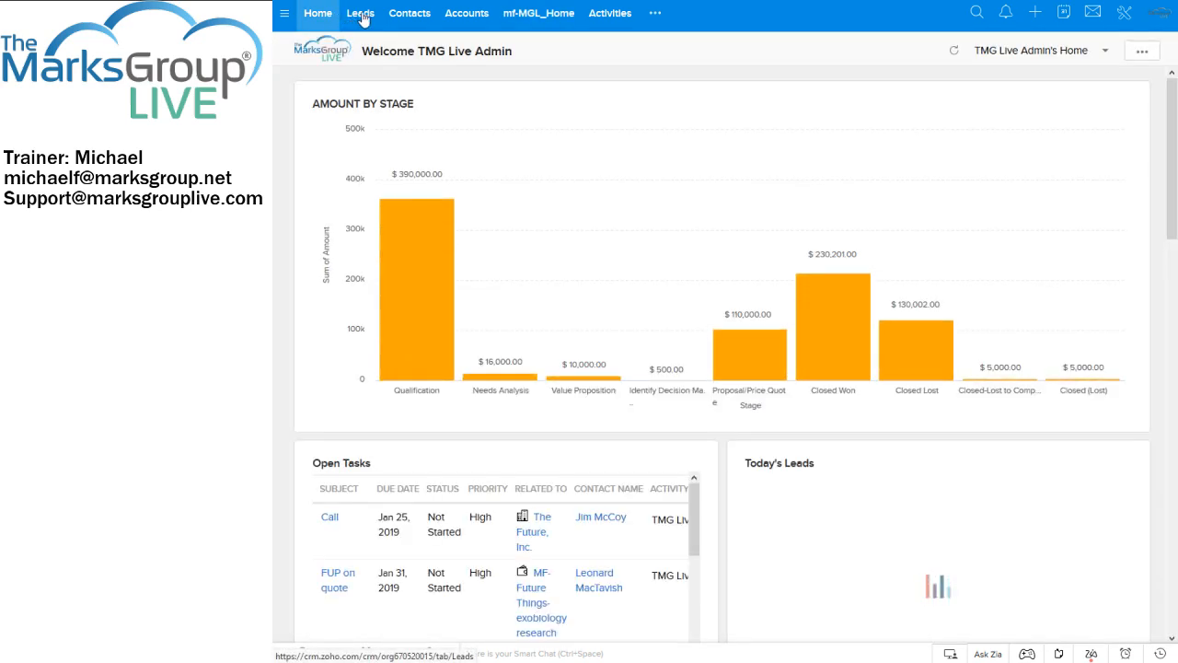
pyautogui.click(362, 15)
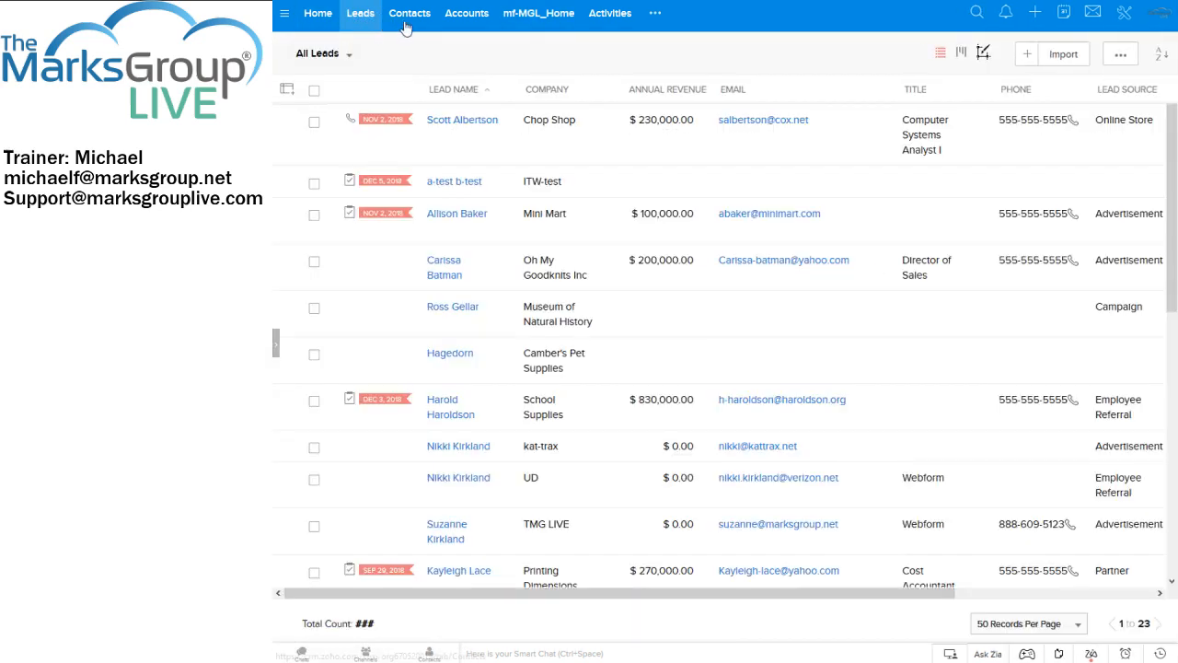
pyautogui.click(563, 25)
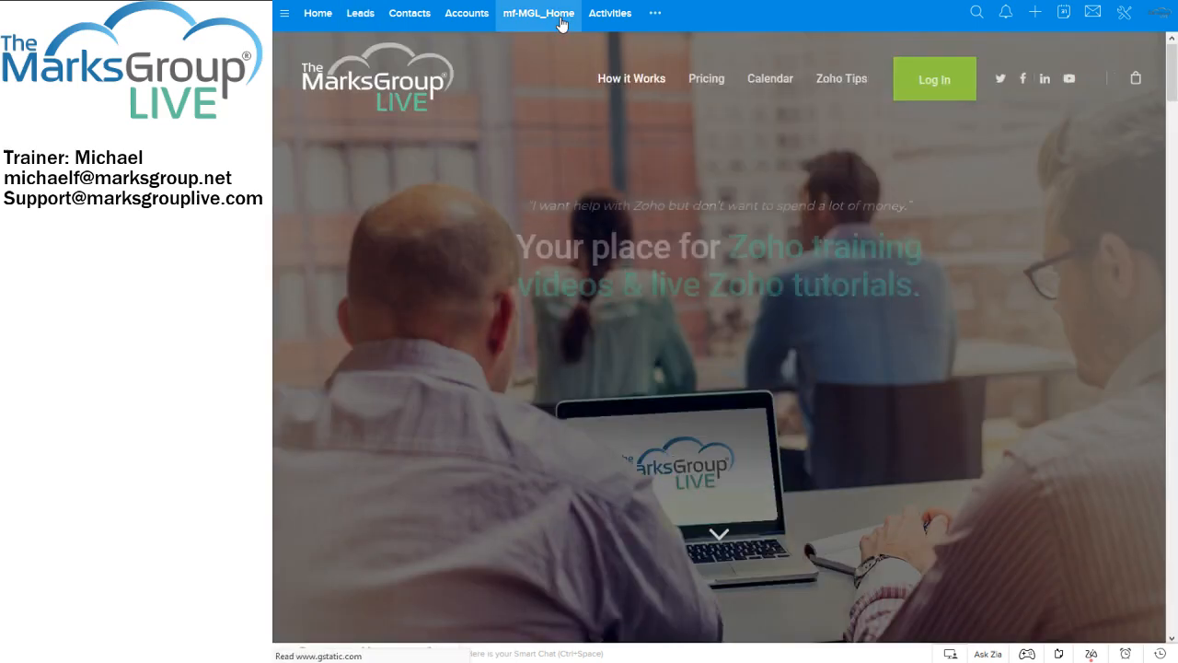
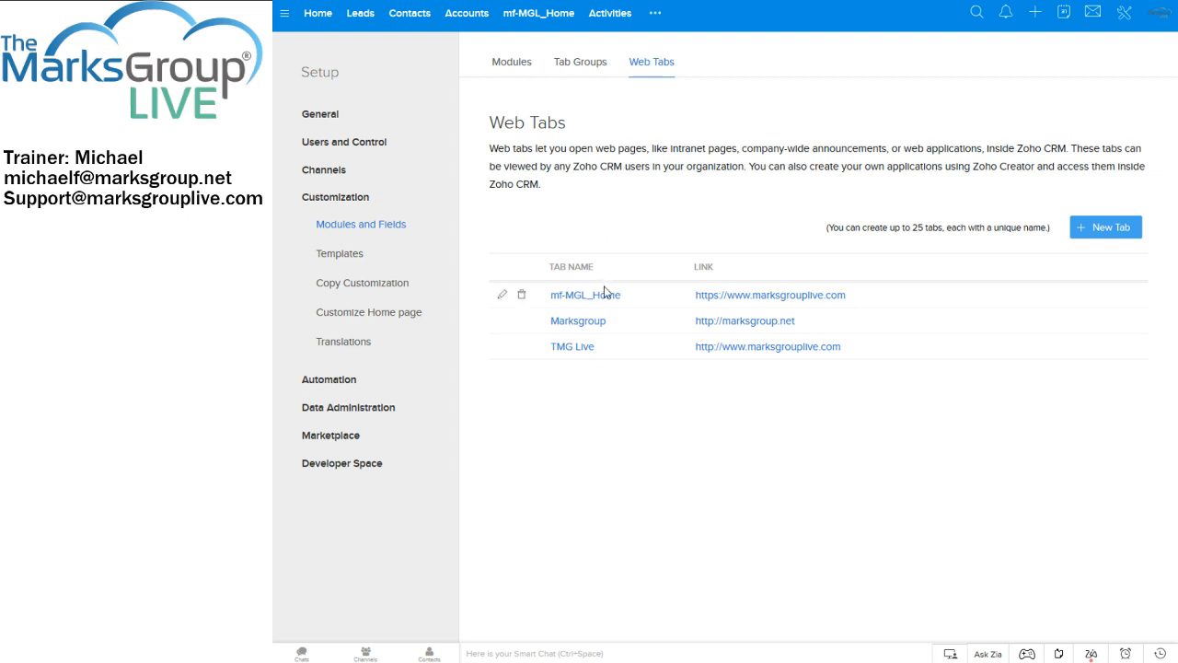
# Open the mf-MGL_Home web tab's Edit Web Tab form from the Web Tabs list
pyautogui.click(503, 296)
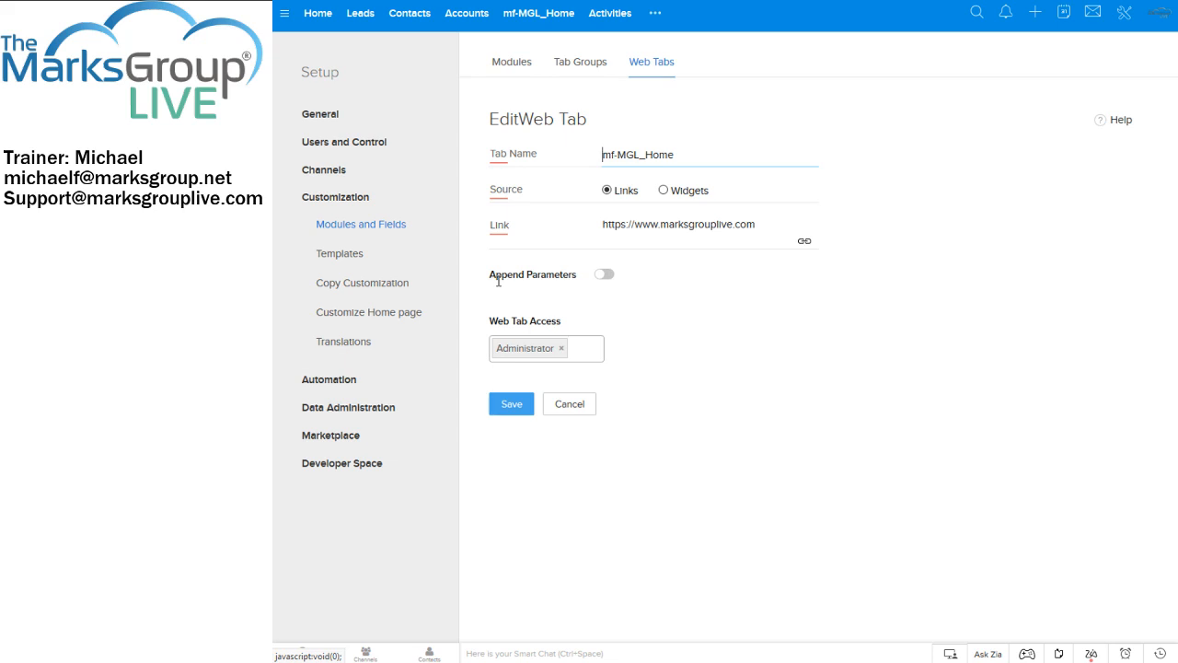
# Turn on Append Parameters and add a 'logincode' parameter whose value is User Id
pyautogui.click(607, 276)
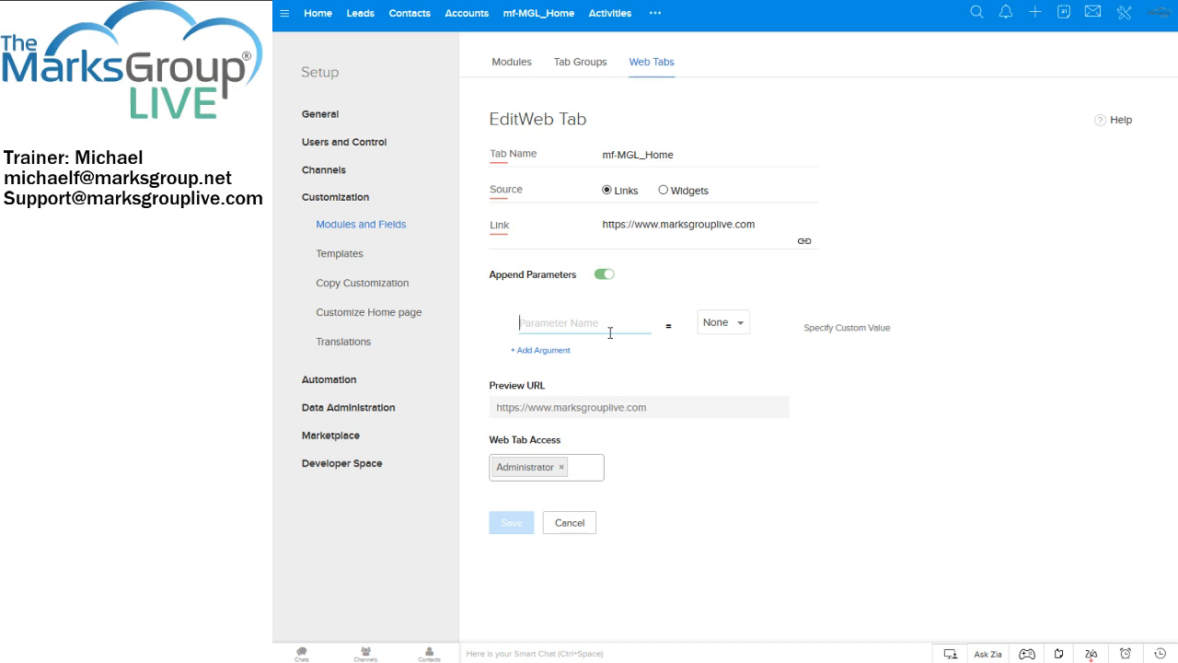
pyautogui.write('logincode.')
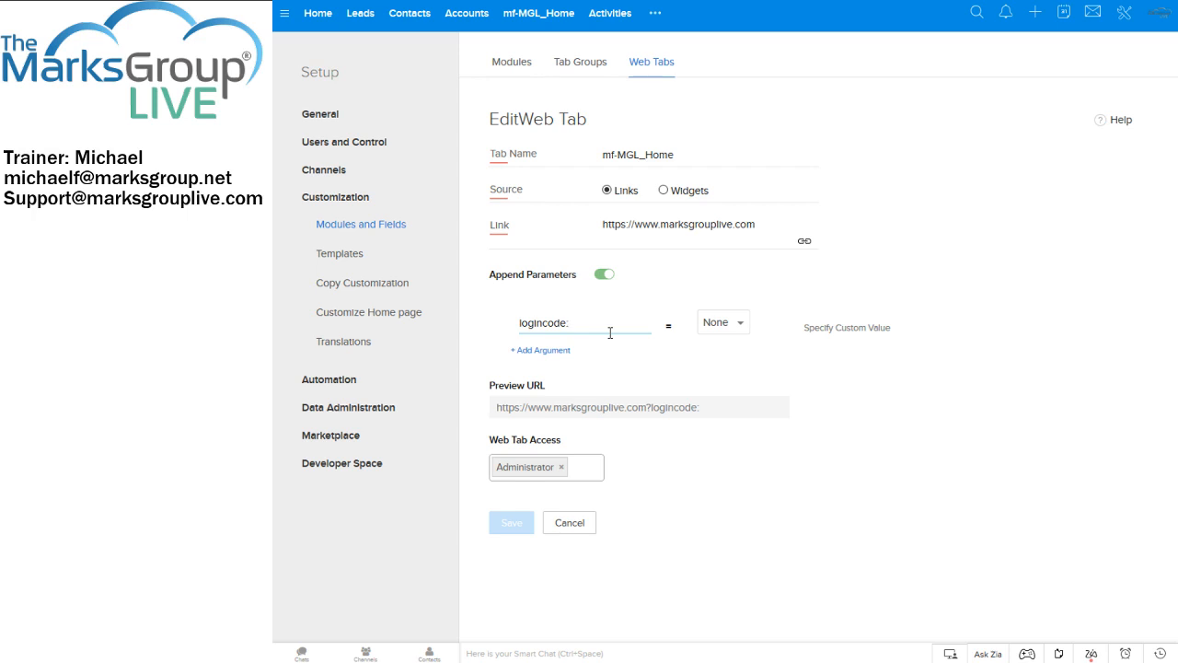
pyautogui.write('talknow')
pyautogui.press('BackSpace')
pyautogui.press('BackSpace')
pyautogui.press('BackSpace')
pyautogui.press('BackSpace')
pyautogui.press('BackSpace')
pyautogui.press('BackSpace')
pyautogui.press('BackSpace')
pyautogui.press('BackSpace')
pyautogui.click(718, 322)
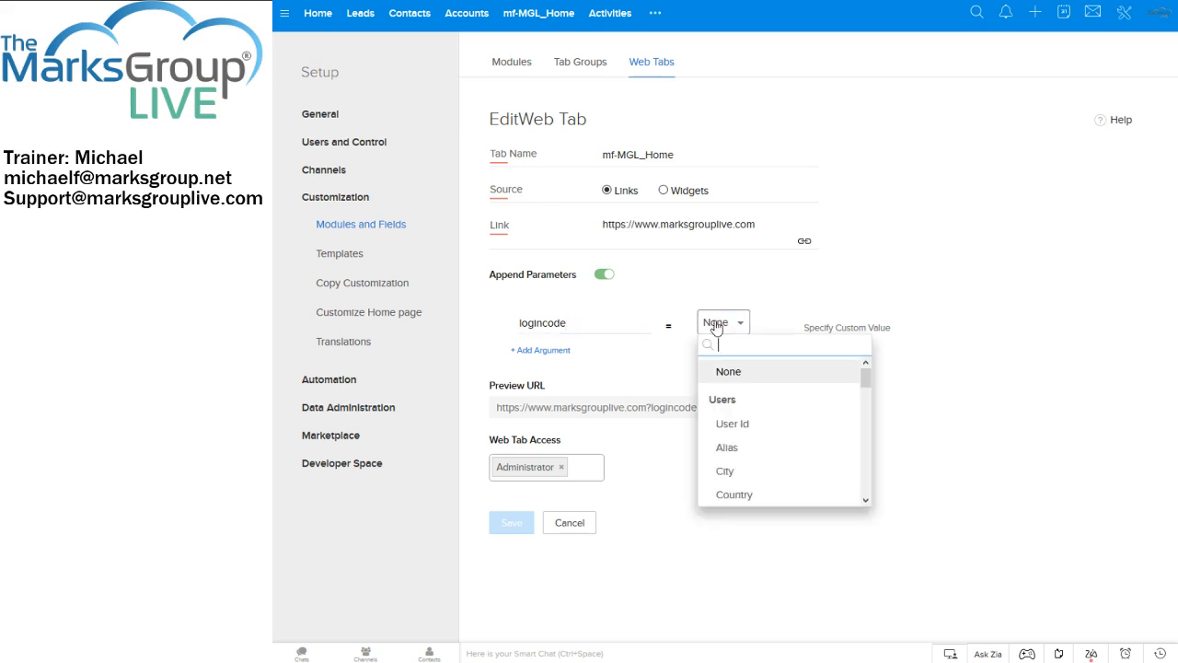
pyautogui.click(748, 425)
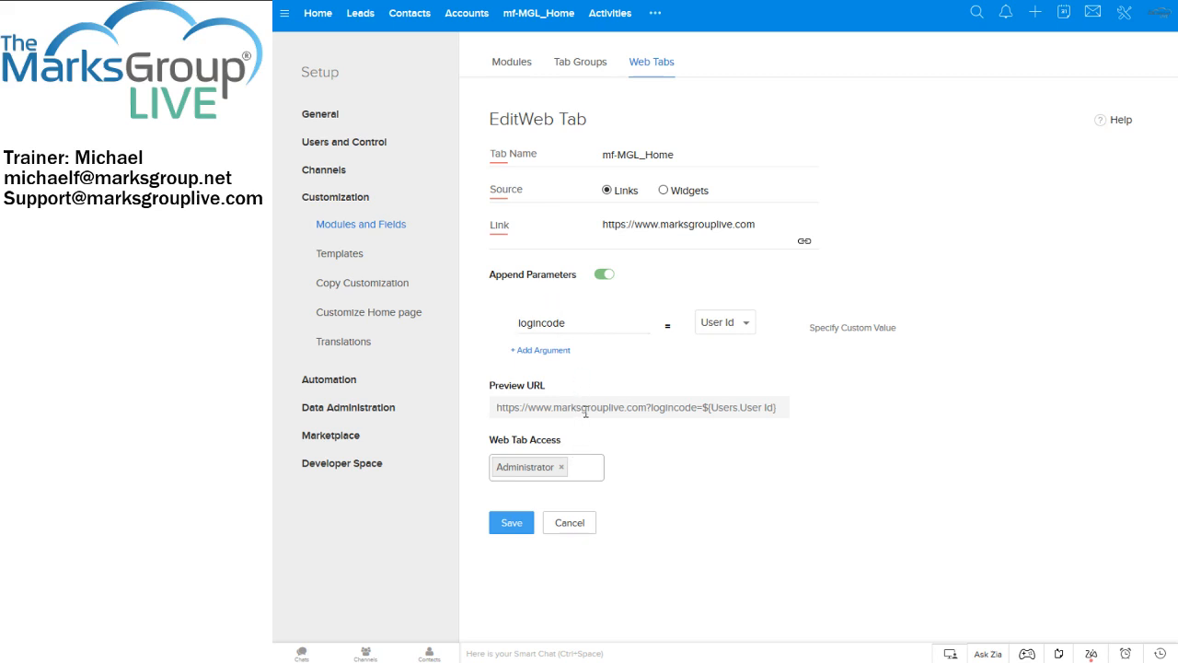
# Change the parameter to 'username' with First Name as its value
pyautogui.click(716, 324)
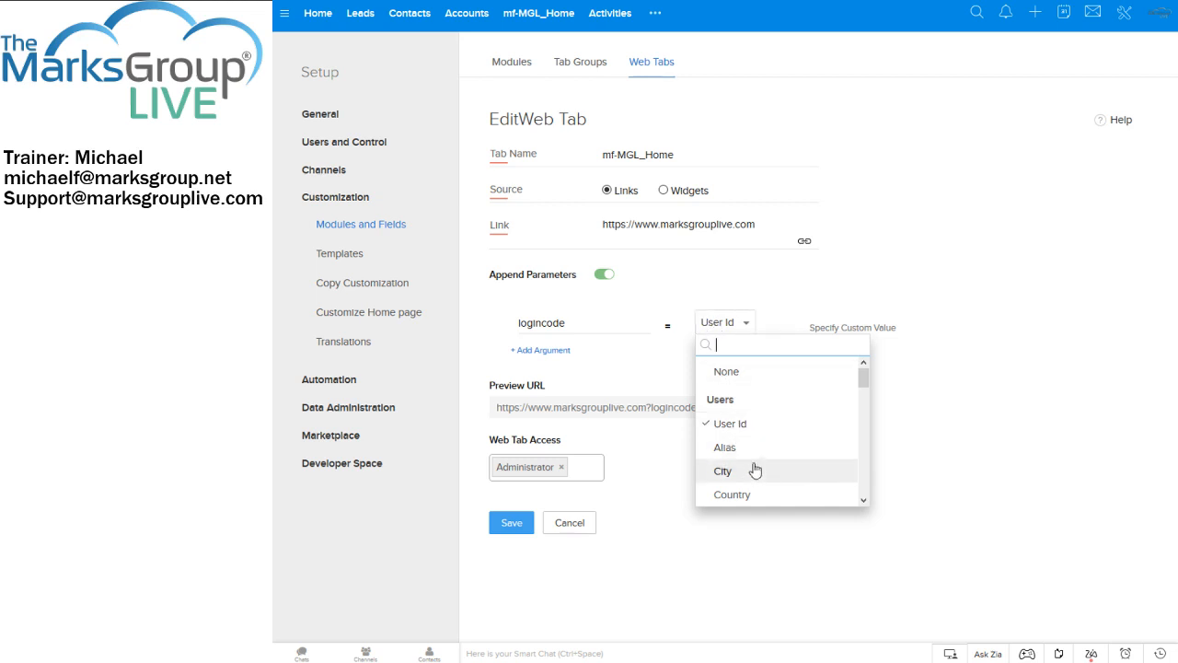
pyautogui.scroll(-3, 782, 442)
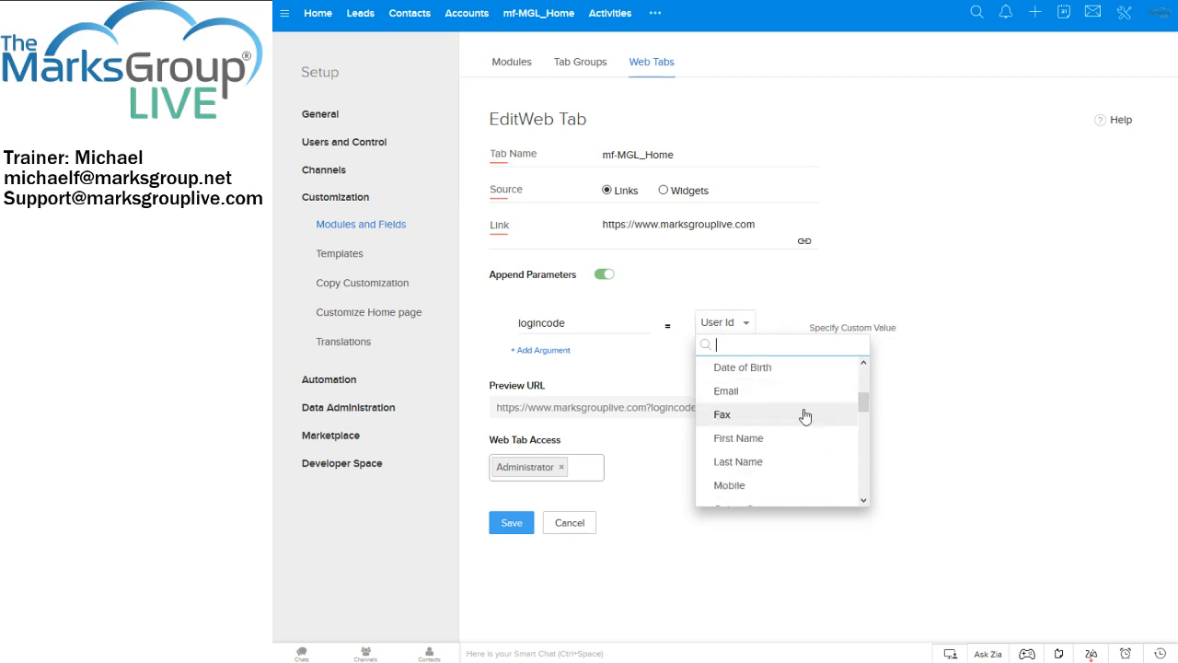
pyautogui.click(753, 439)
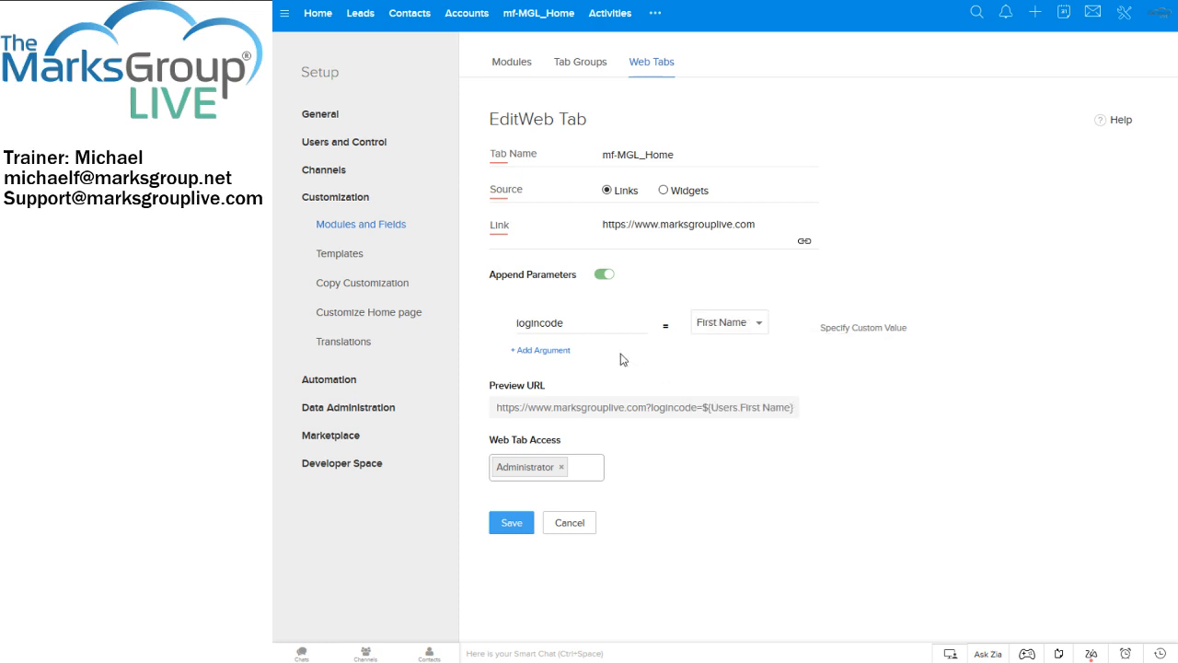
pyautogui.click(584, 327)
pyautogui.doubleClick(585, 327)
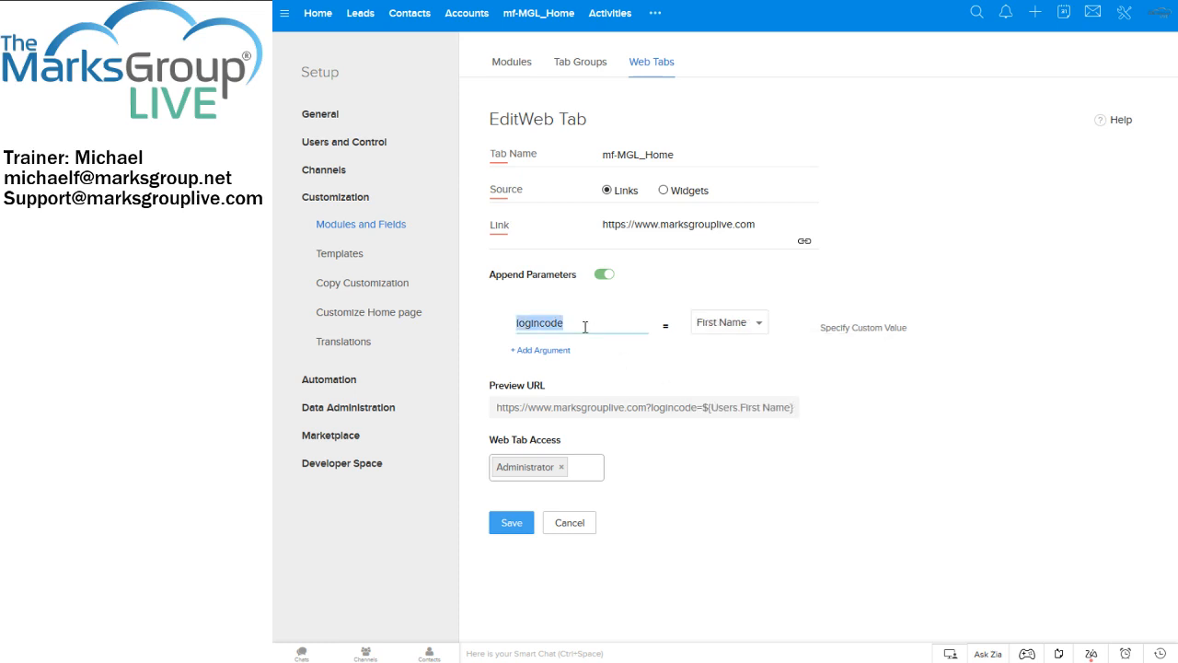
pyautogui.write('username')
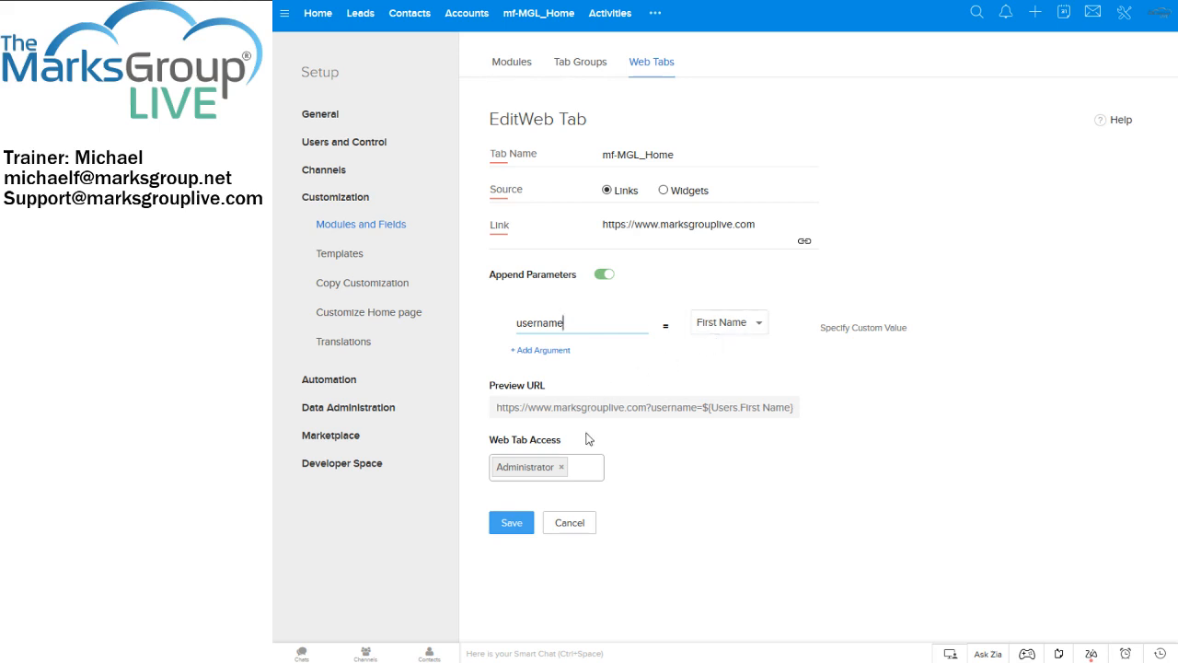
# Check the Web Tab Access profiles, then cancel the edits to return to Web Tabs
pyautogui.click(583, 466)
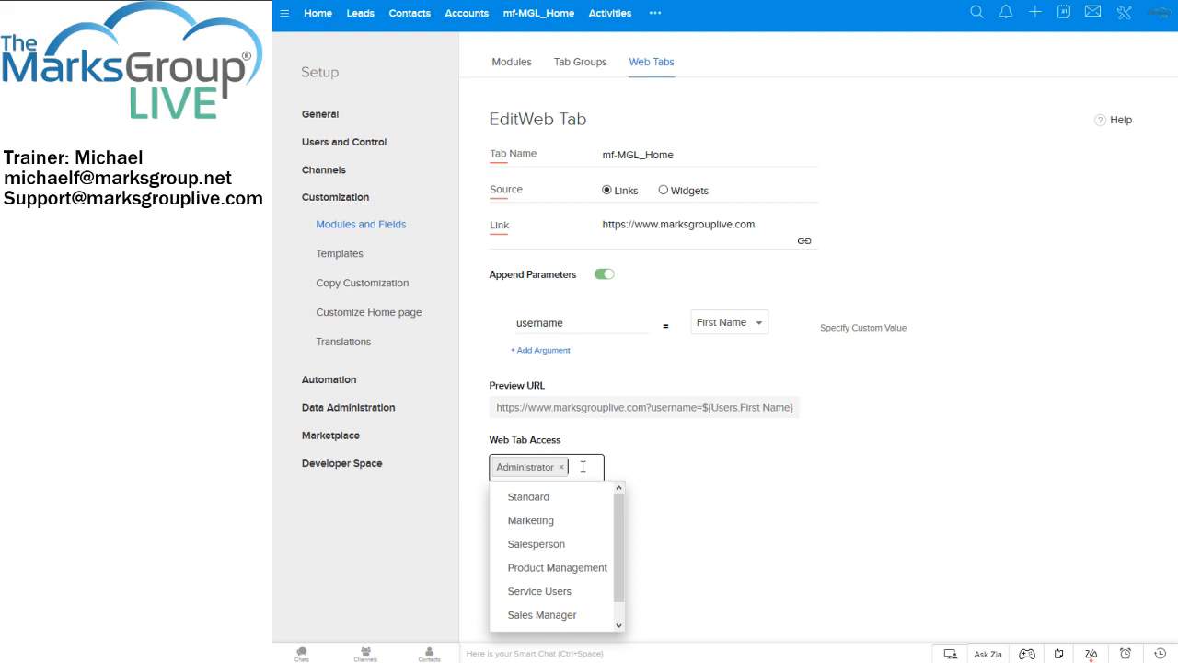
pyautogui.click(656, 473)
pyautogui.click(580, 527)
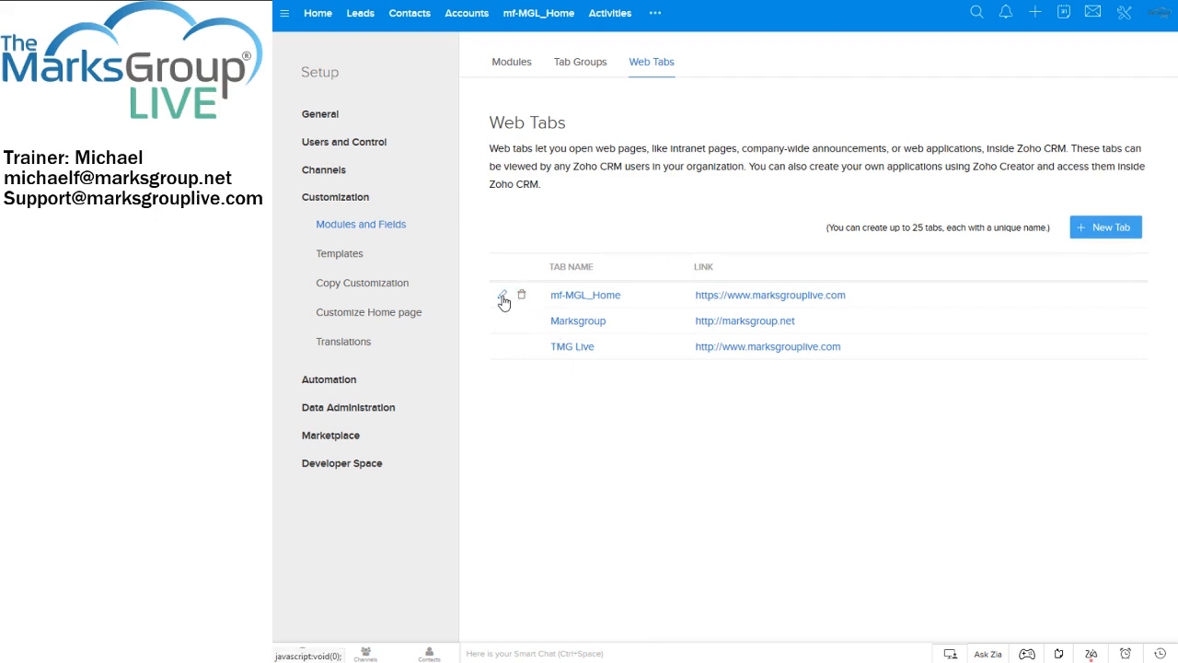
# Delete the mf-MGL_Home web tab, leaving Marksgroup and TMG Live
pyautogui.click(503, 296)
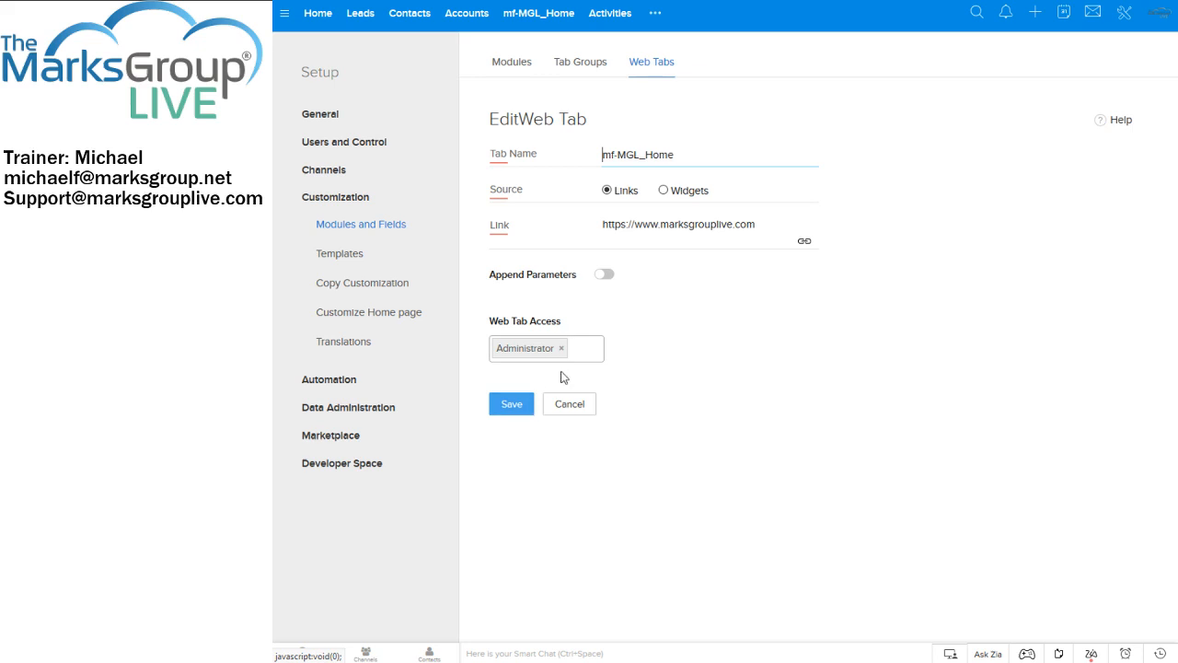
pyautogui.click(659, 75)
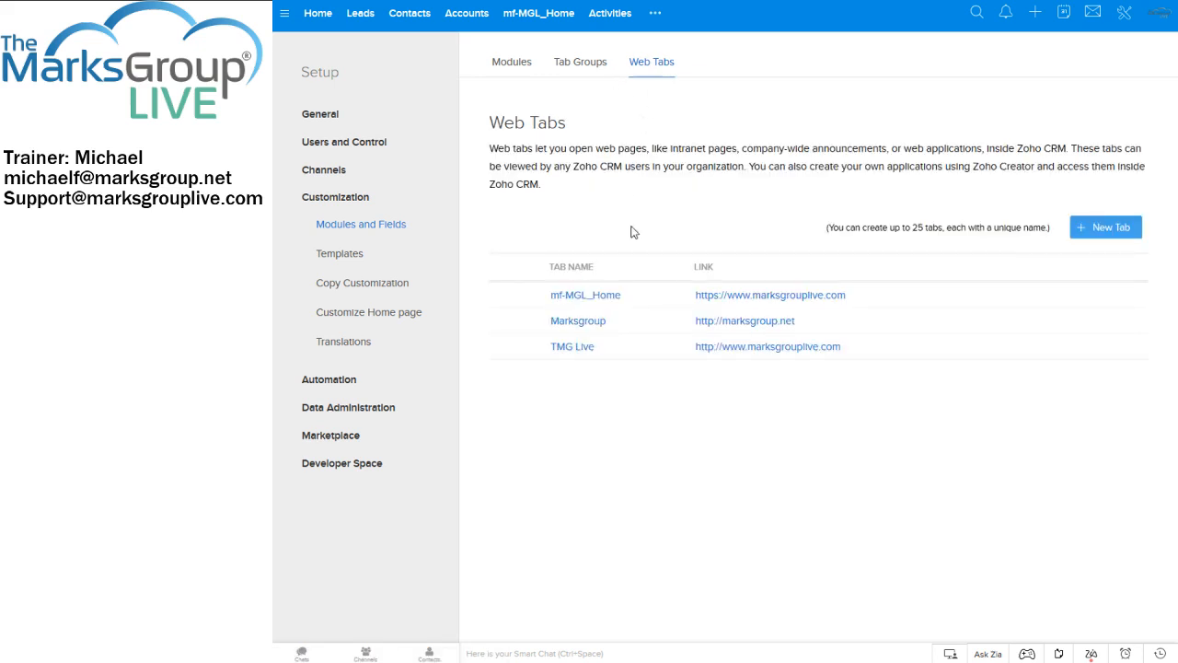
pyautogui.click(523, 296)
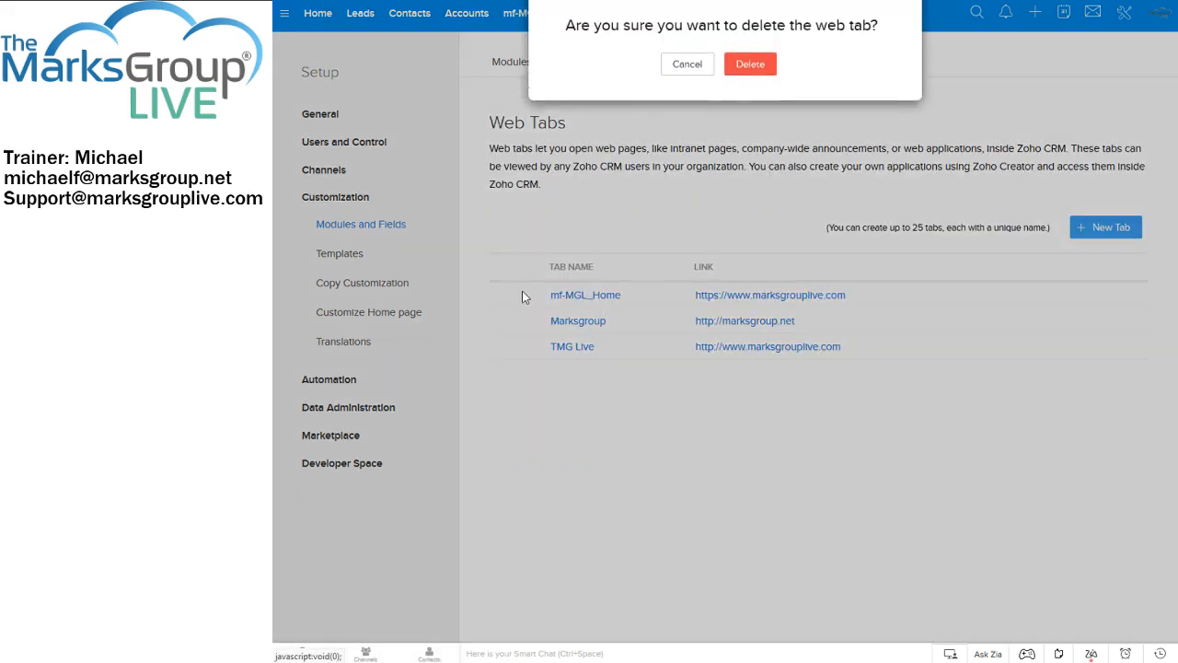
pyautogui.click(758, 70)
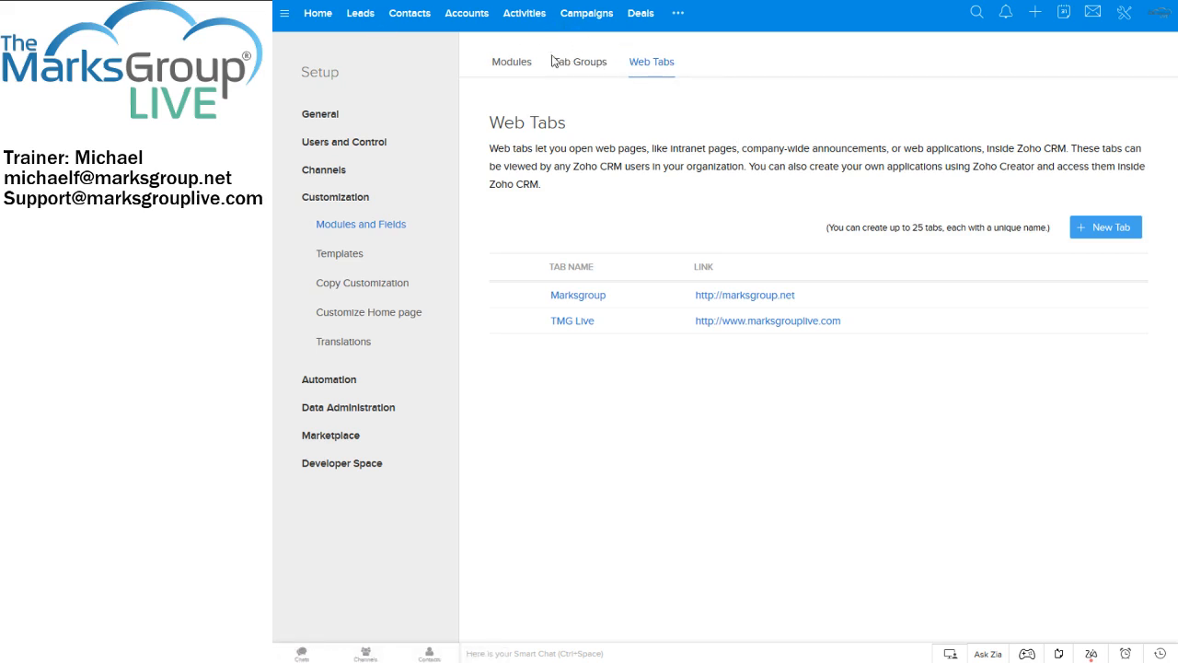
# Open the mf-Tech Library Items Layouts page from the Modules list
pyautogui.click(505, 72)
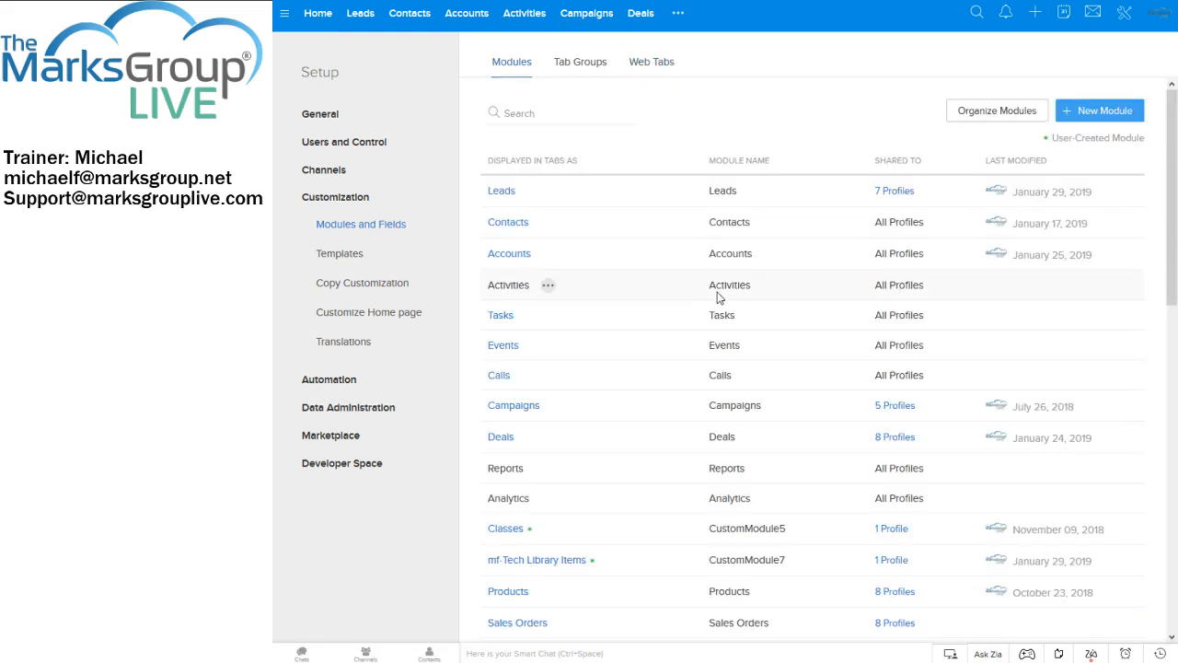
pyautogui.moveTo(1172, 199); pyautogui.dragTo(1174, 530)
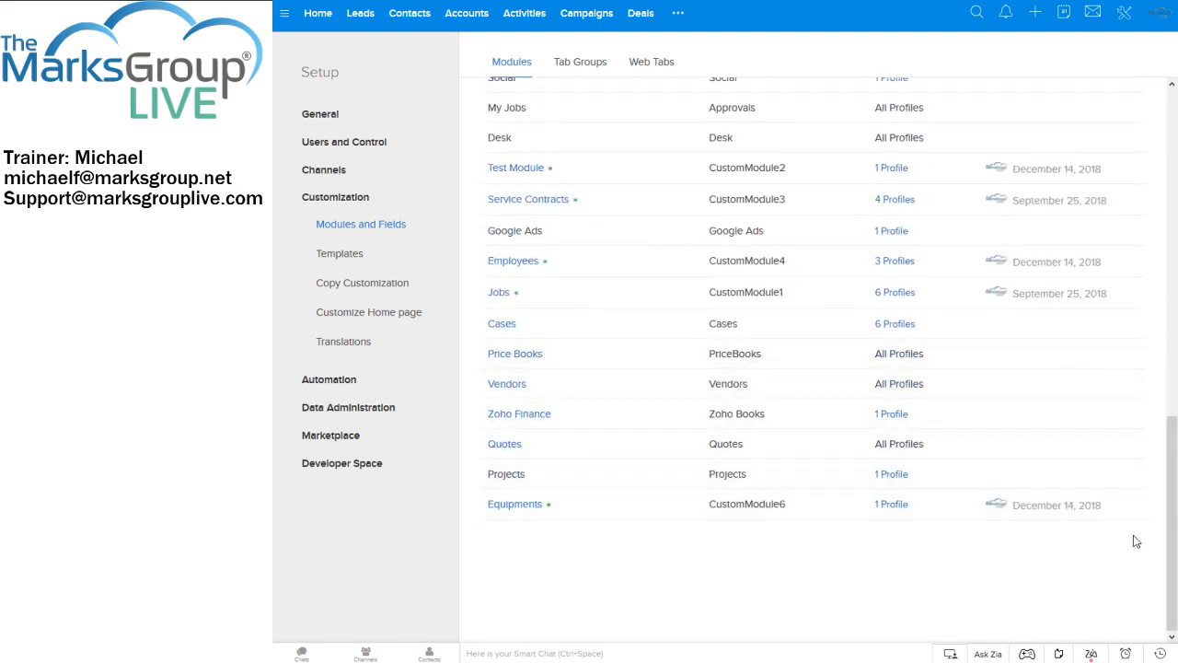
pyautogui.moveTo(1175, 517); pyautogui.dragTo(1172, 311)
pyautogui.click(613, 269)
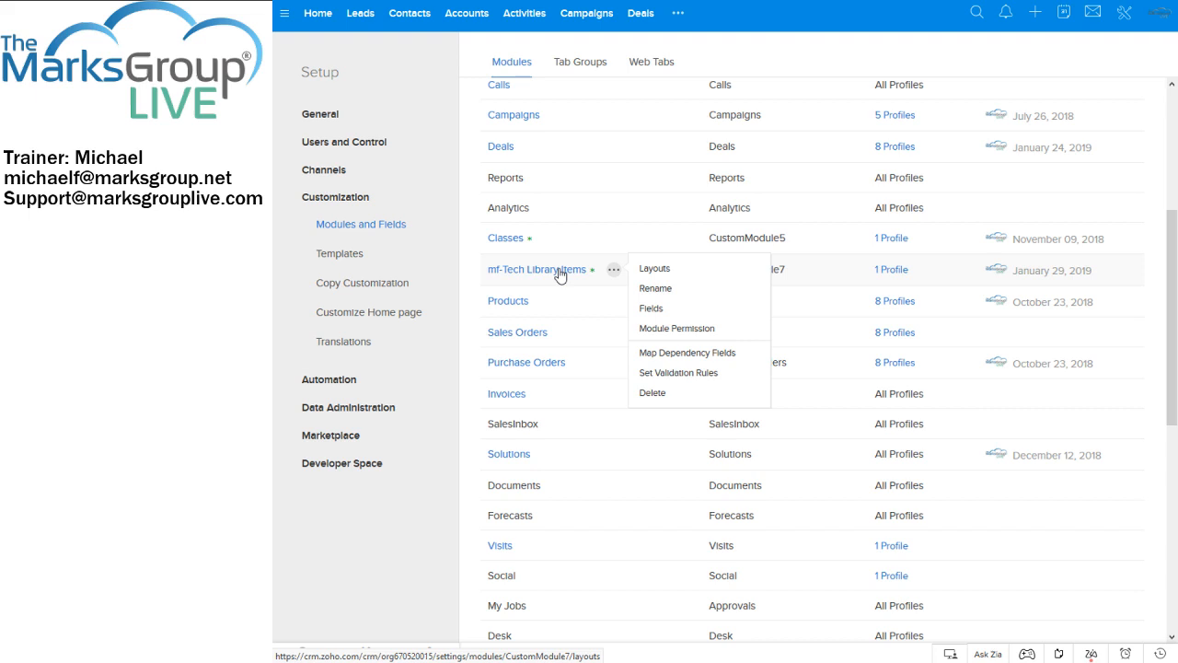
pyautogui.moveTo(516, 241)
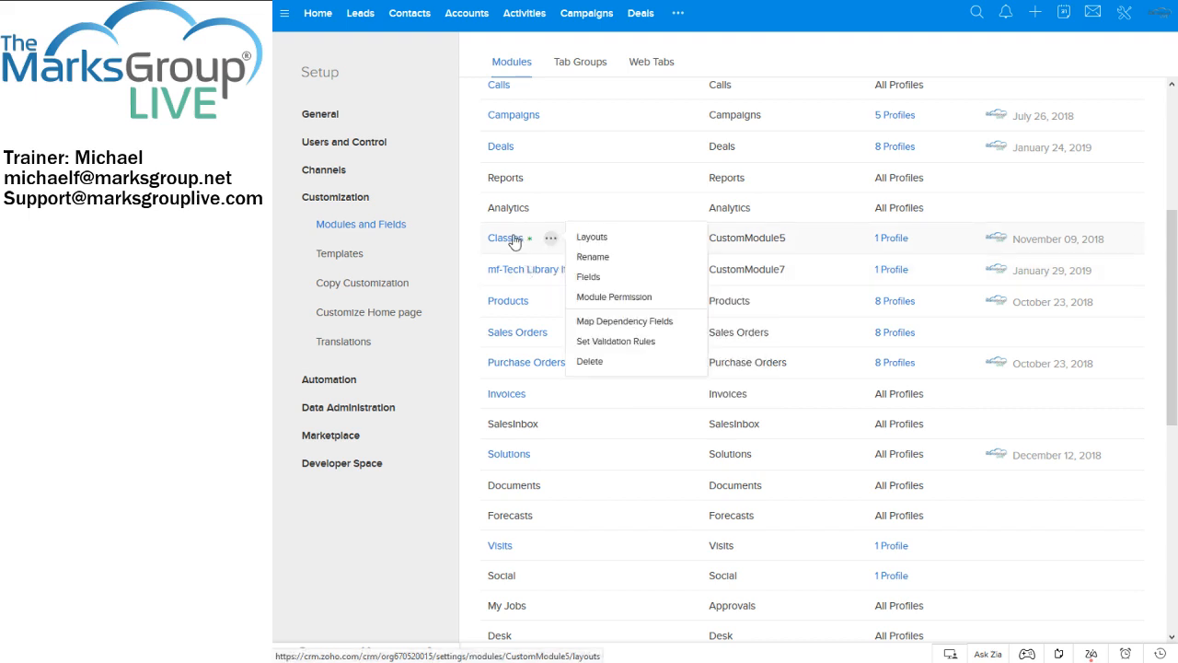
pyautogui.click(678, 15)
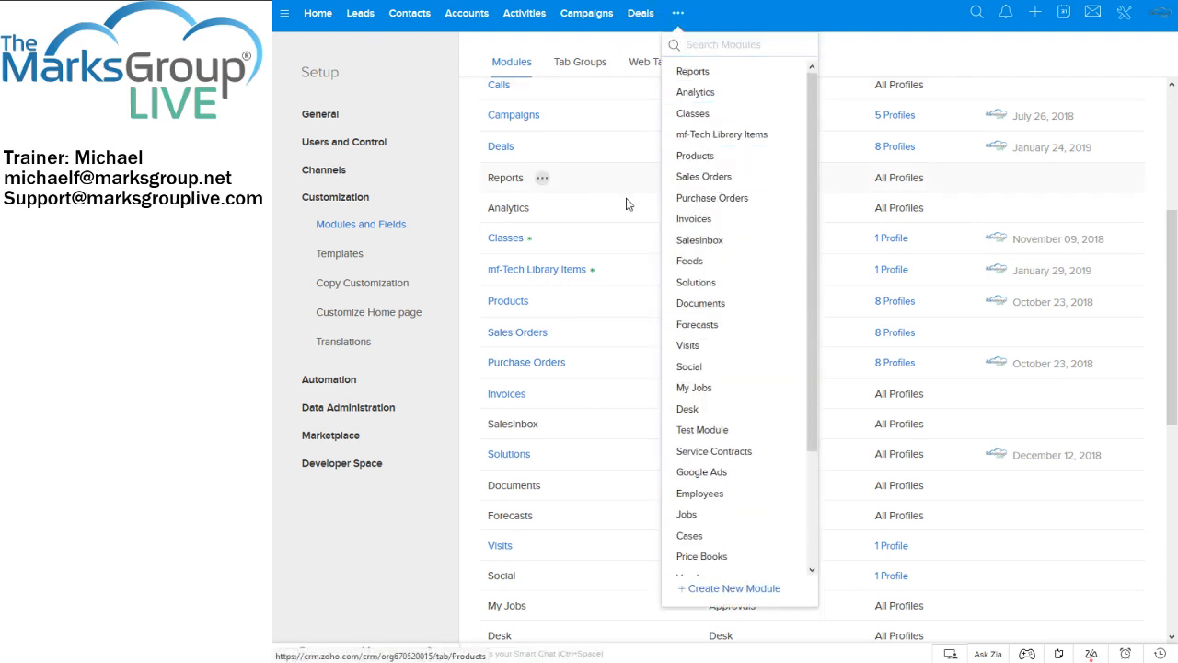
pyautogui.moveTo(510, 276)
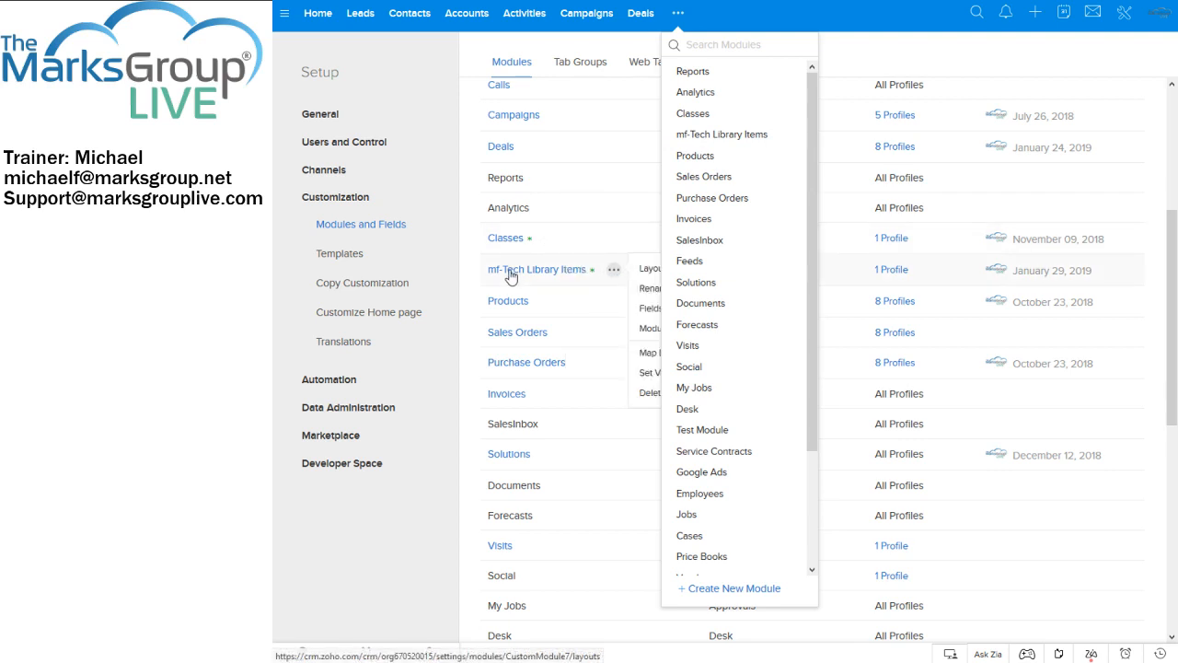
pyautogui.click(510, 273)
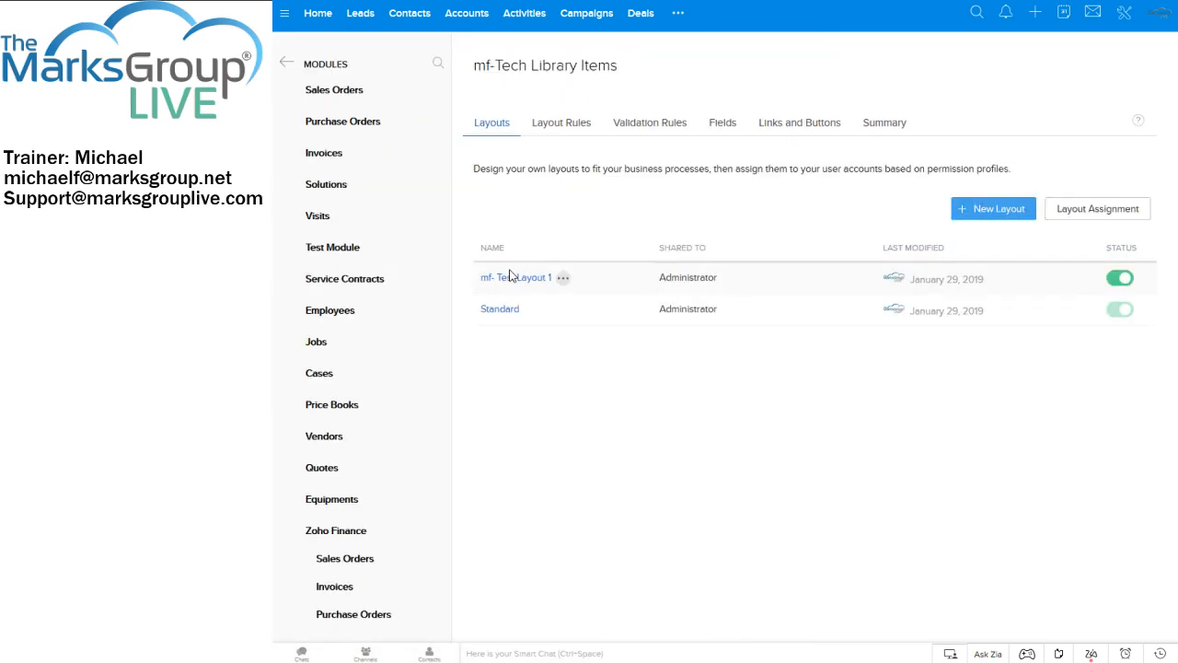
# Open mf- Test Layout 1 in the layout editor
pyautogui.click(513, 278)
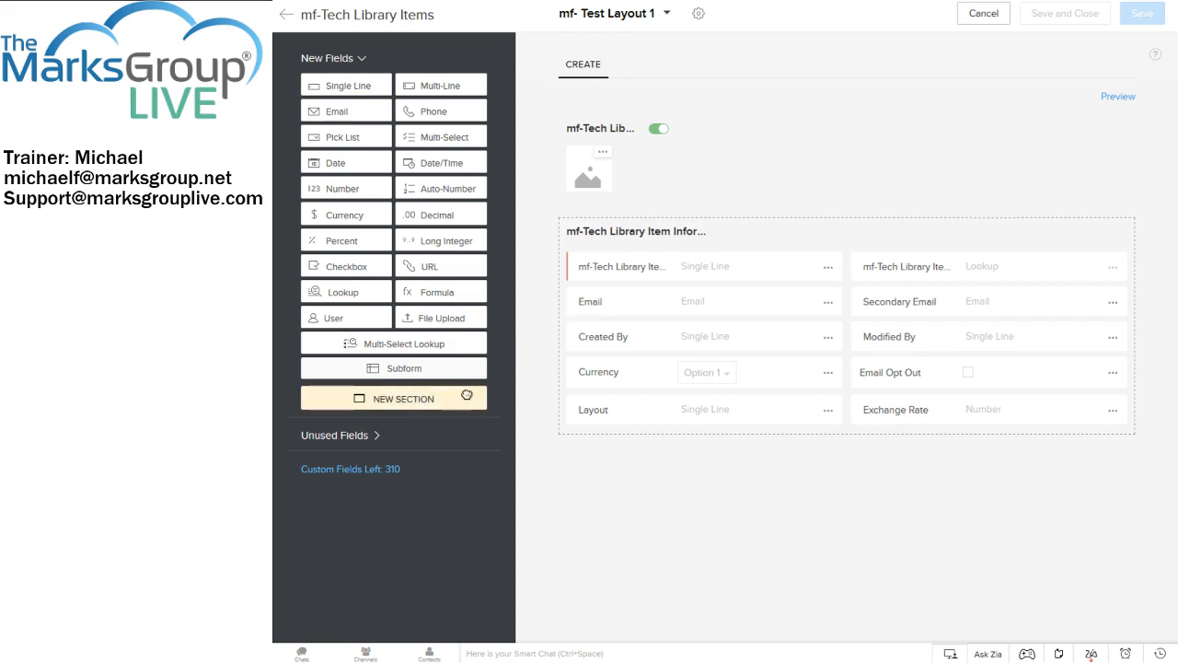
pyautogui.moveTo(467, 395); pyautogui.dragTo(671, 233)
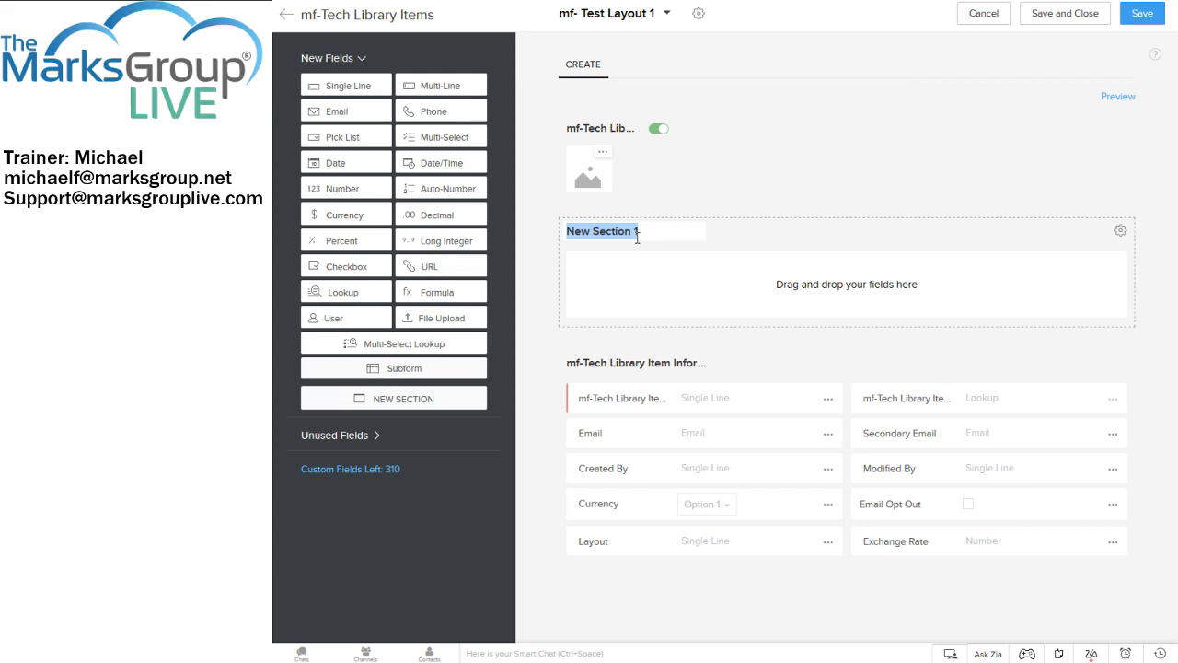
pyautogui.write('Module Demo Area')
pyautogui.click(1121, 233)
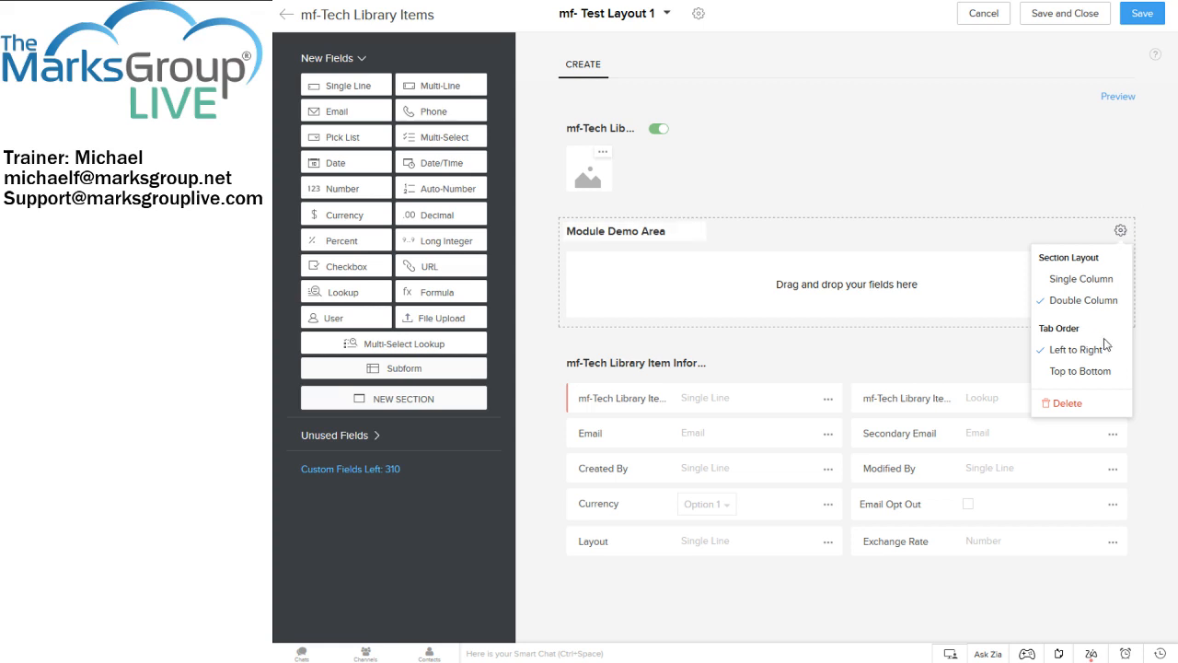
pyautogui.click(928, 193)
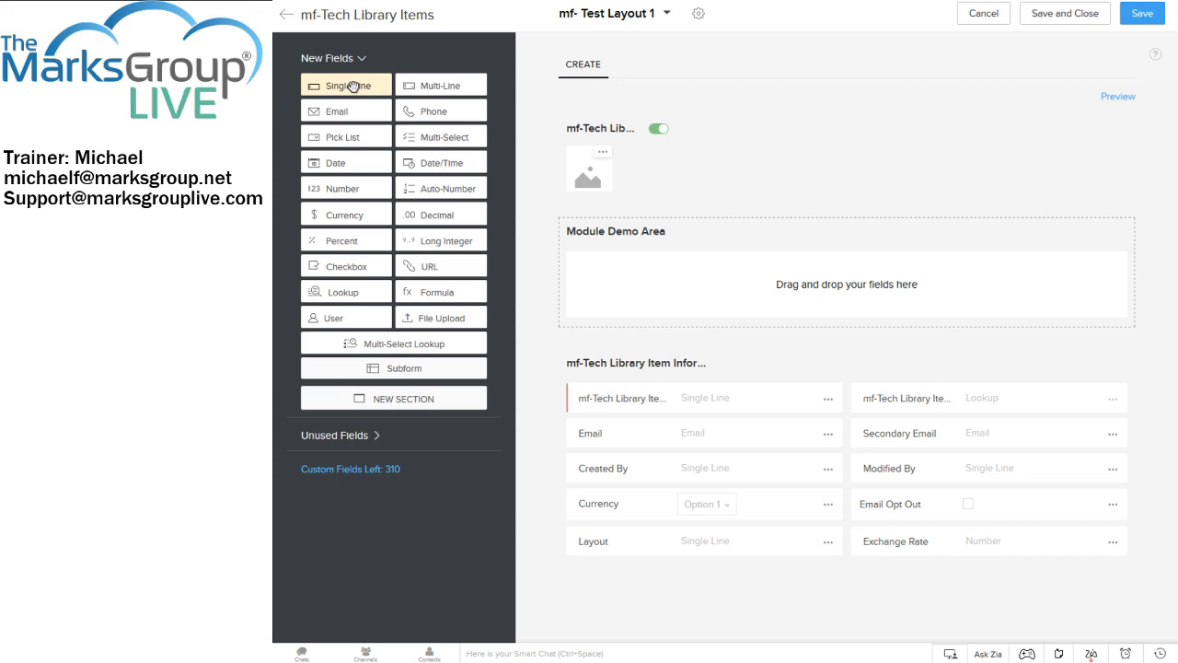
# Drop a Single Line field into Module Demo Area and label it 'Serial Code'
pyautogui.moveTo(356, 85); pyautogui.dragTo(629, 277)
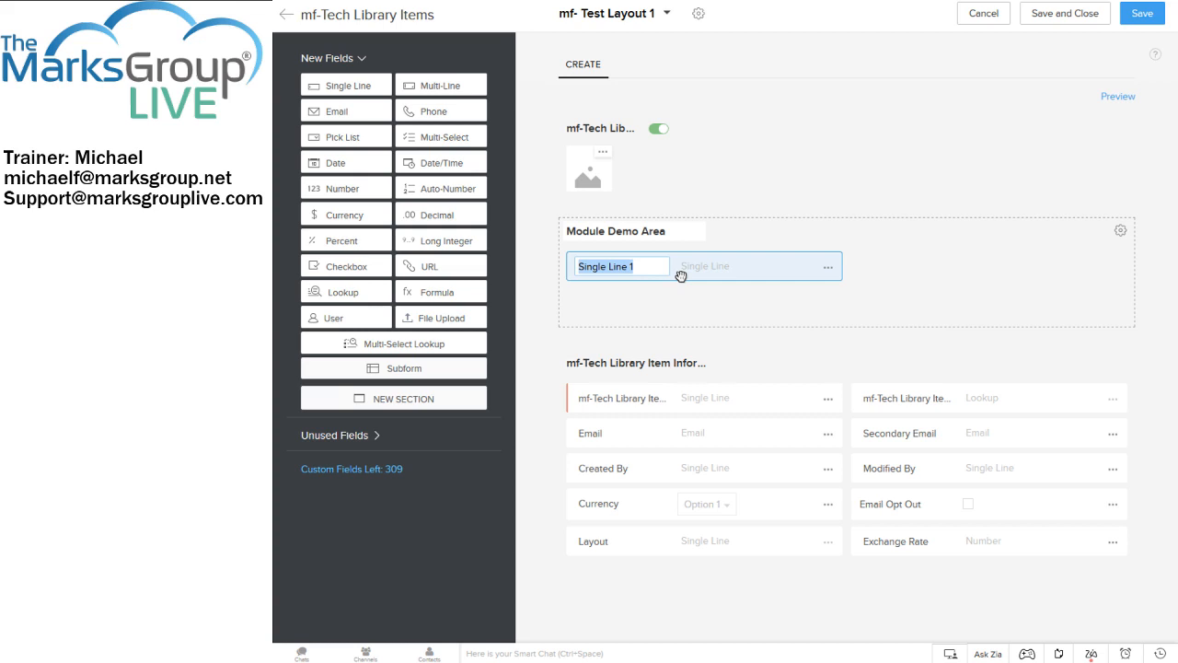
pyautogui.write('Tech')
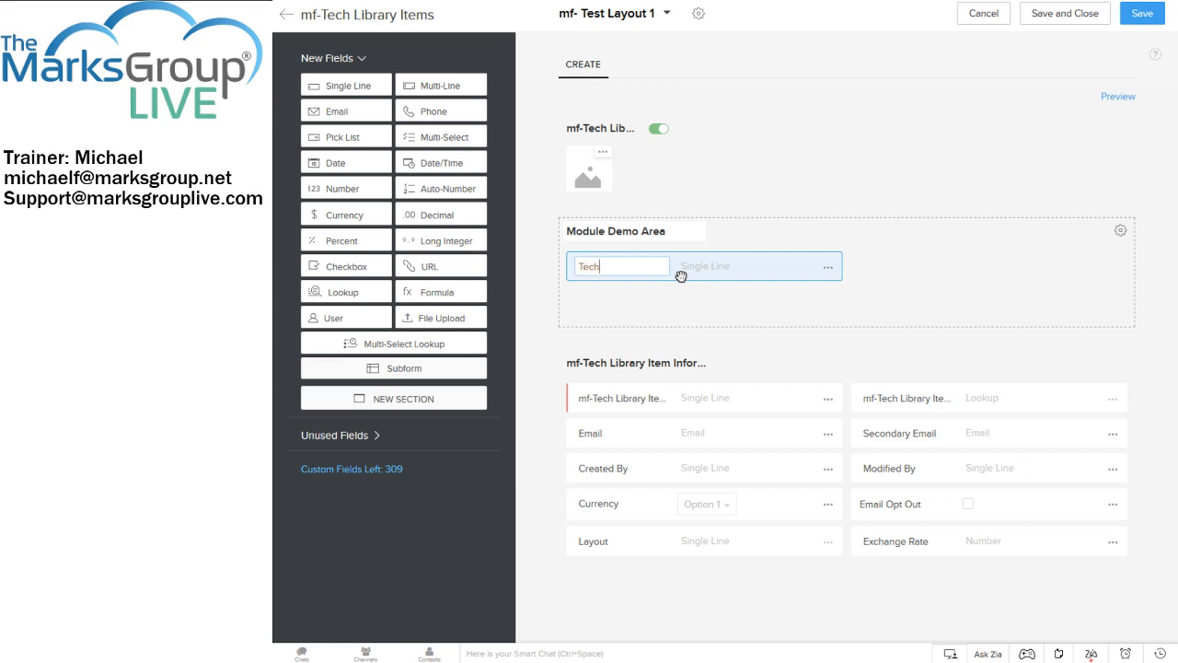
pyautogui.press('BackSpace')
pyautogui.press('BackSpace')
pyautogui.press('BackSpace')
pyautogui.press('BackSpace')
pyautogui.write('Serial Number')
pyautogui.click(734, 298)
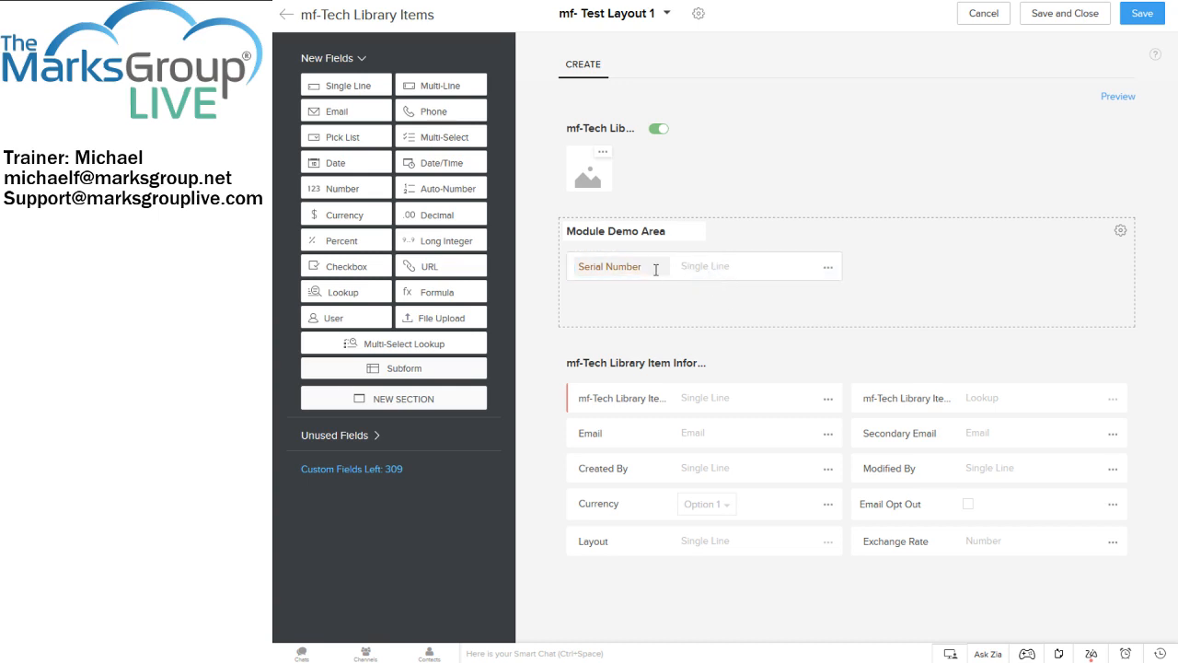
pyautogui.click(645, 266)
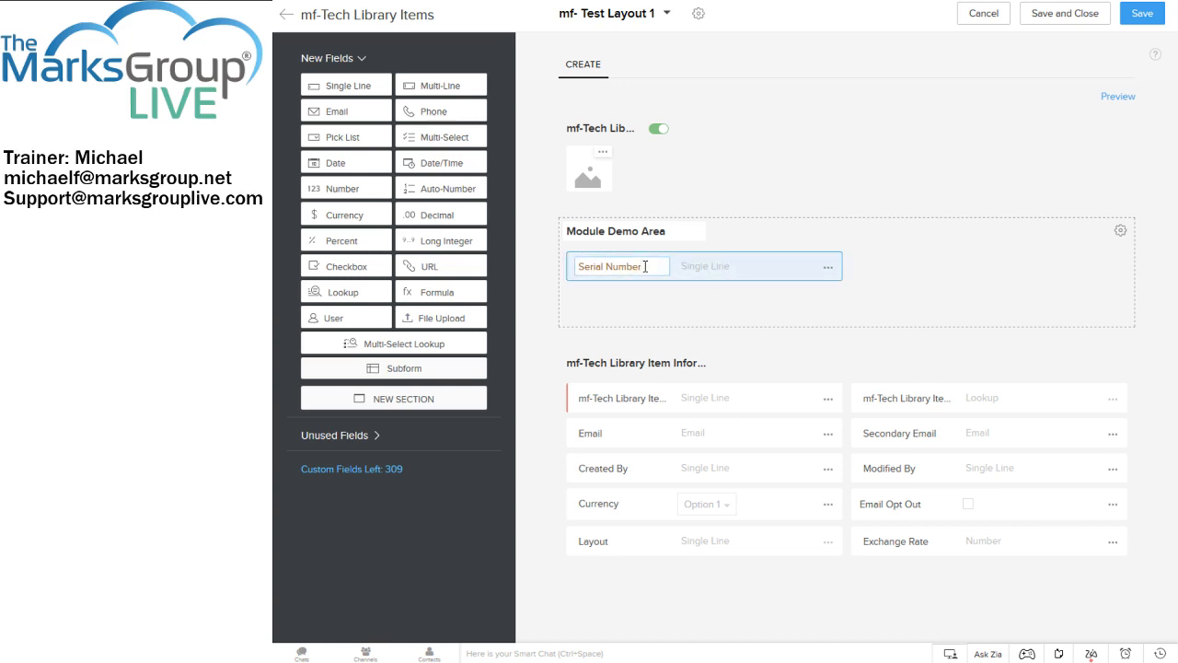
pyautogui.press('BackSpace')
pyautogui.press('BackSpace')
pyautogui.press('BackSpace')
pyautogui.press('BackSpace')
pyautogui.press('BackSpace')
pyautogui.press('BackSpace')
pyautogui.press('BackSpace')
pyautogui.write('Code')
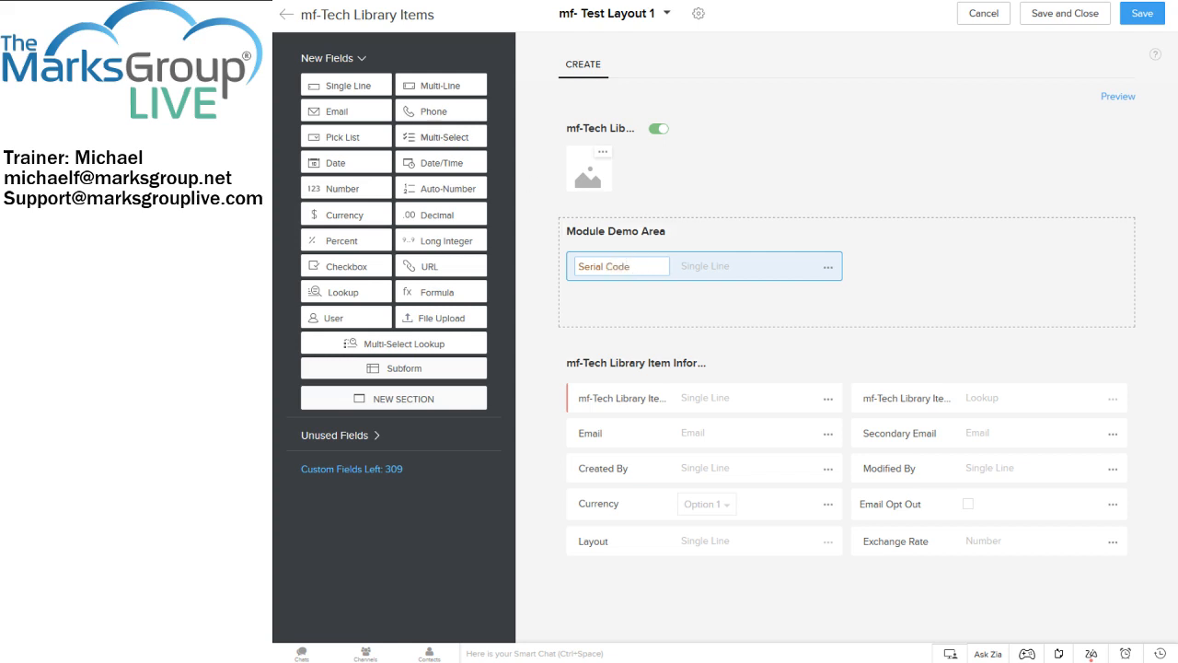
# Place a Multi-Line field labelled 'Detailed Description' beside Serial Code
pyautogui.moveTo(432, 86); pyautogui.dragTo(879, 271)
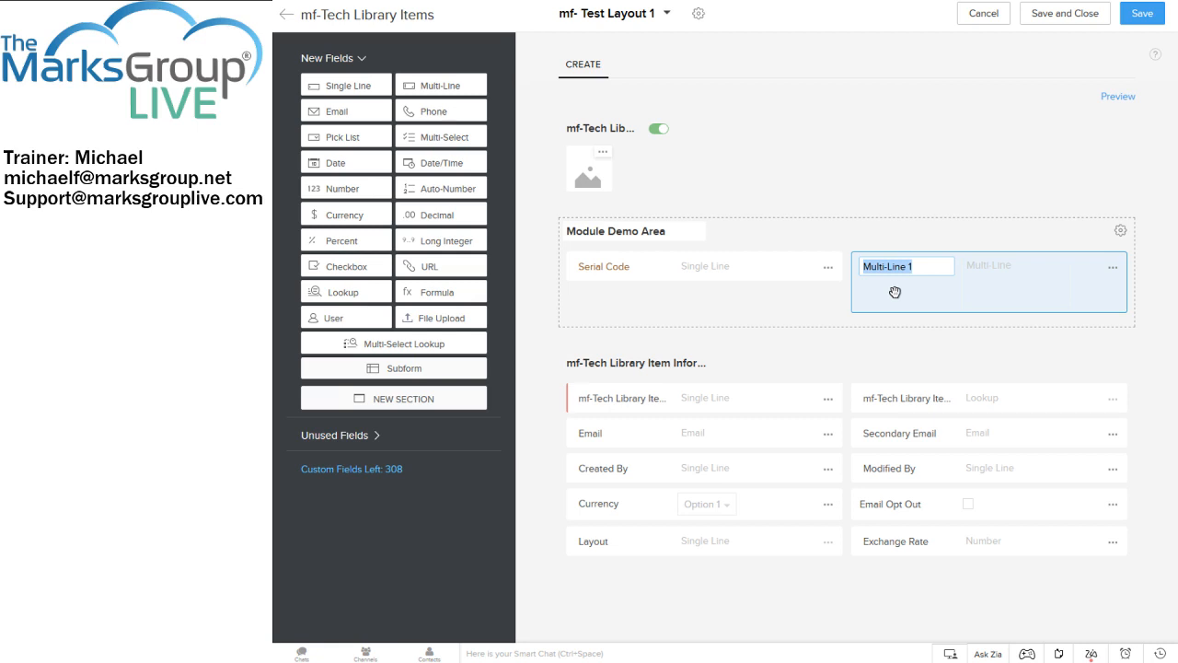
pyautogui.write('Detailed Descri')
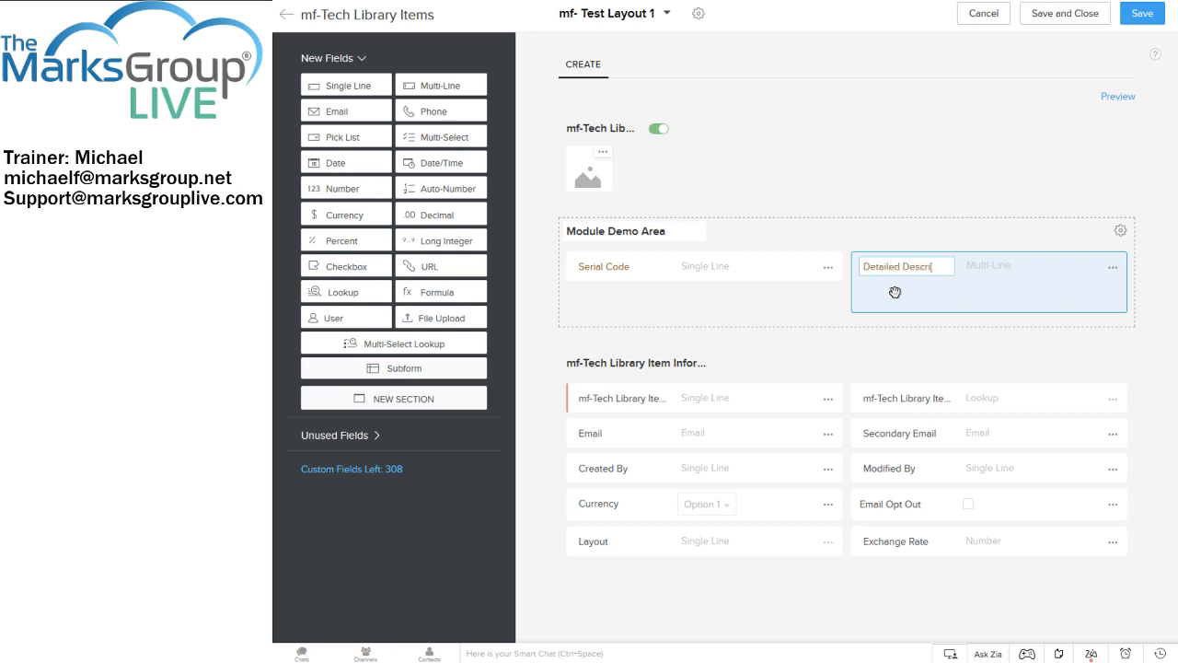
pyautogui.write('ption')
pyautogui.click(895, 291)
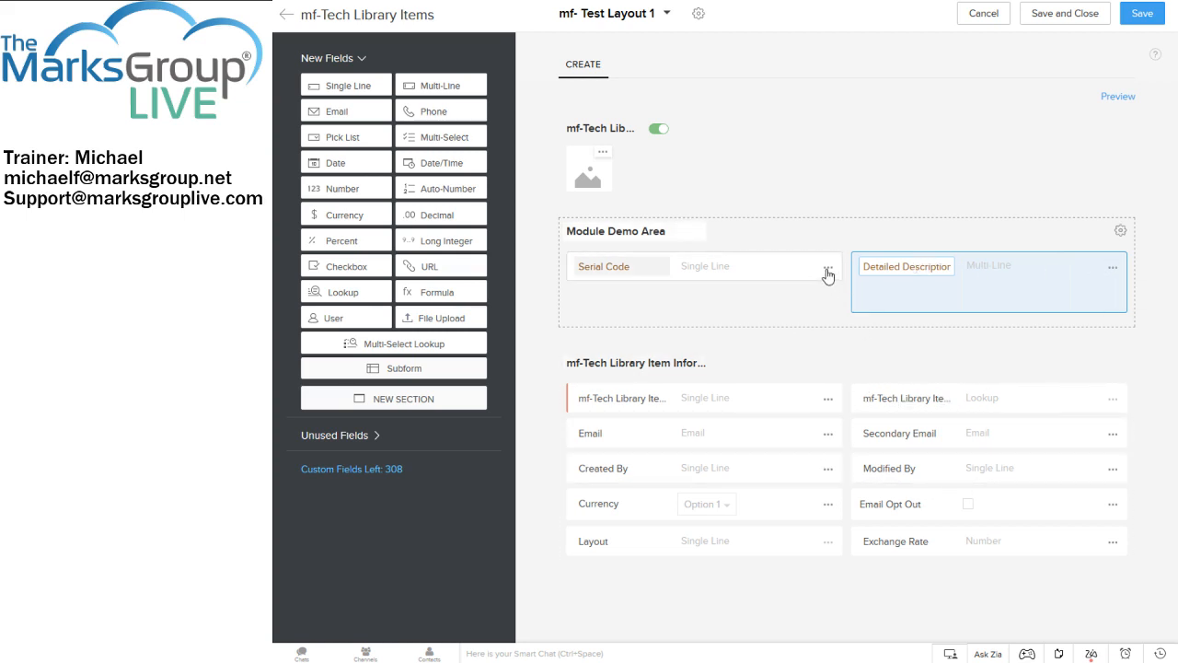
pyautogui.click(1113, 269)
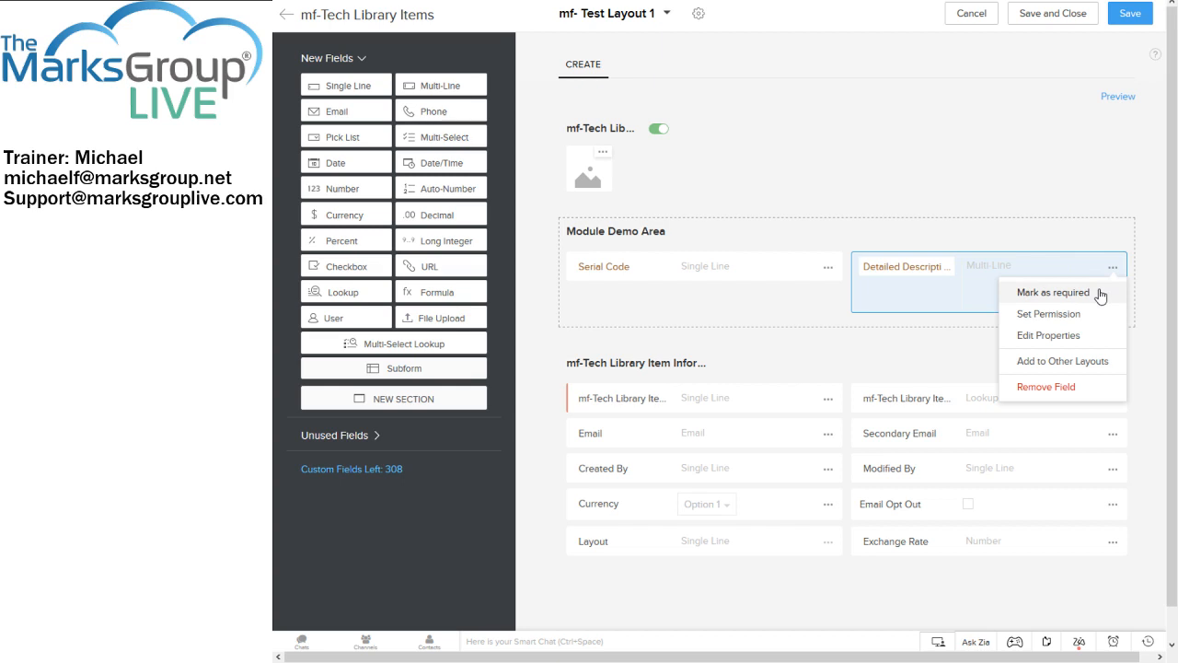
# Mark Detailed Description as required and review its permissions, keeping Administrator Read and Write
pyautogui.click(1101, 293)
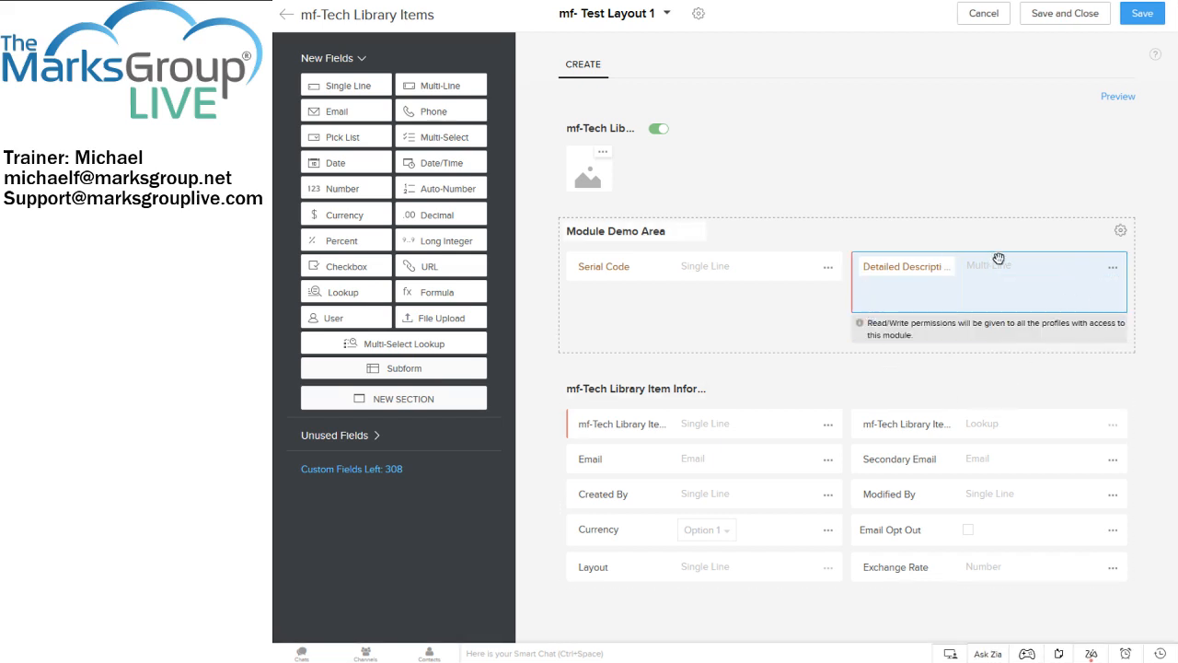
pyautogui.click(1111, 267)
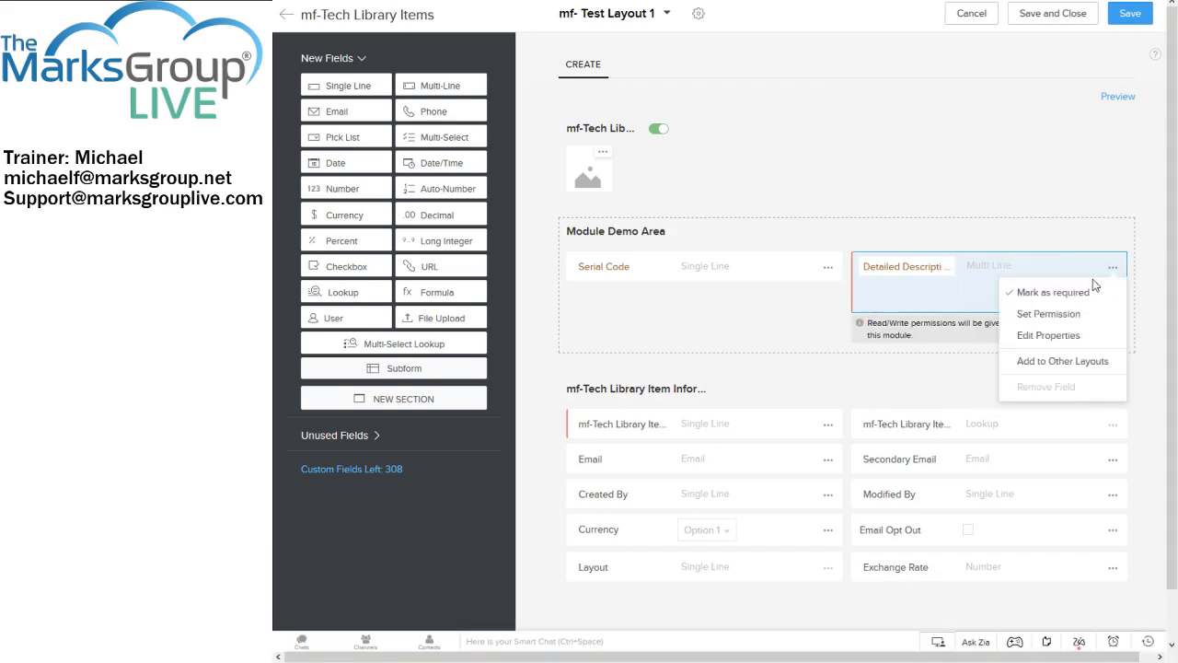
pyautogui.click(1069, 313)
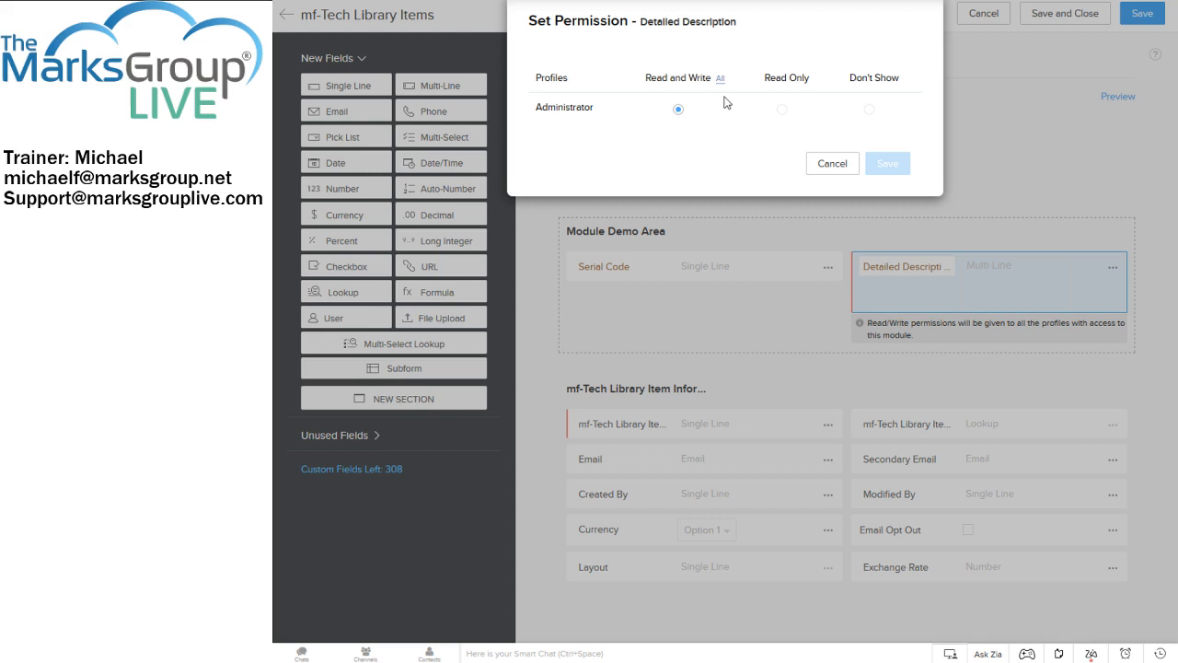
pyautogui.moveTo(781, 110)
pyautogui.click(831, 164)
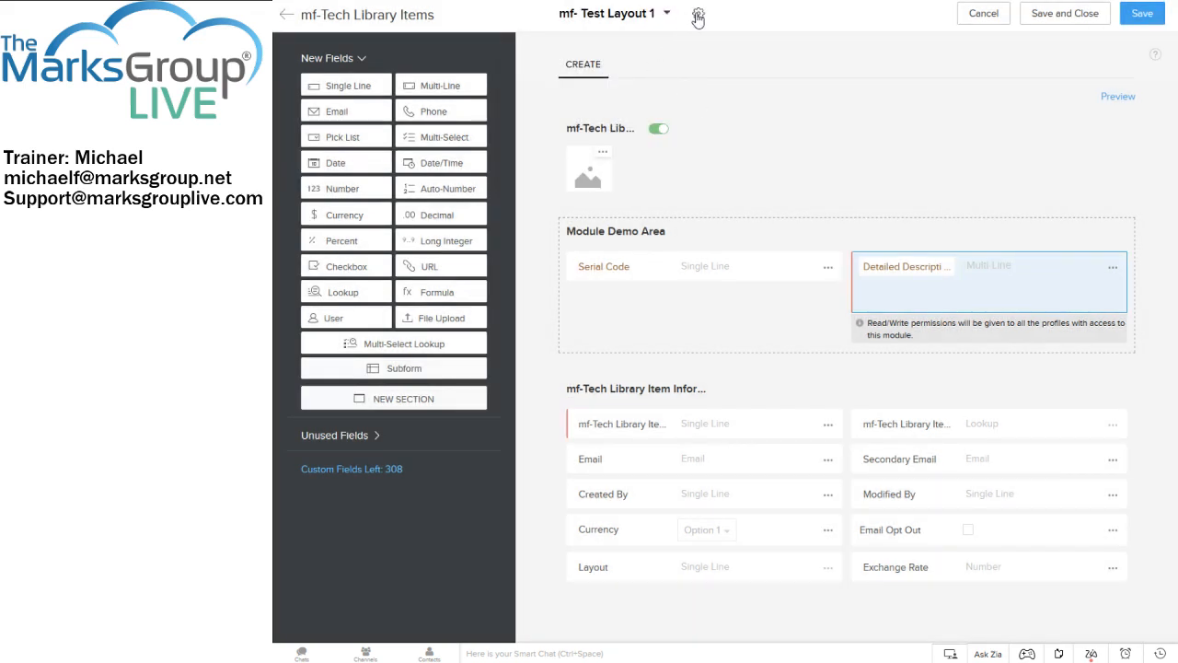
pyautogui.click(698, 14)
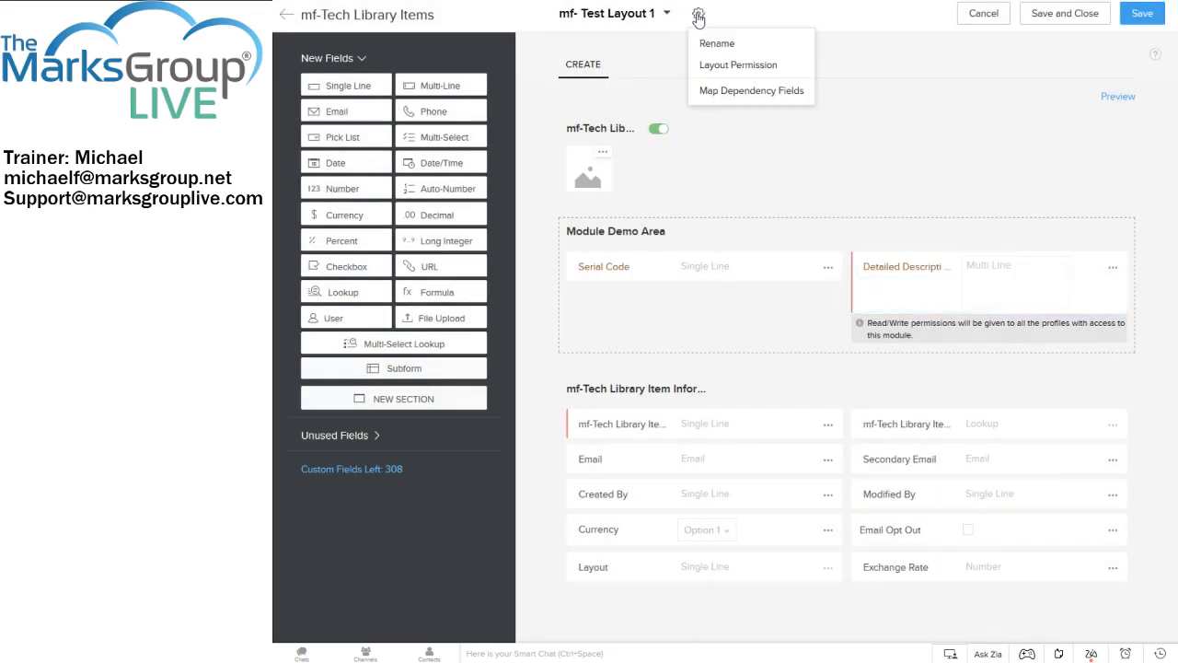
pyautogui.click(714, 65)
pyautogui.click(703, 68)
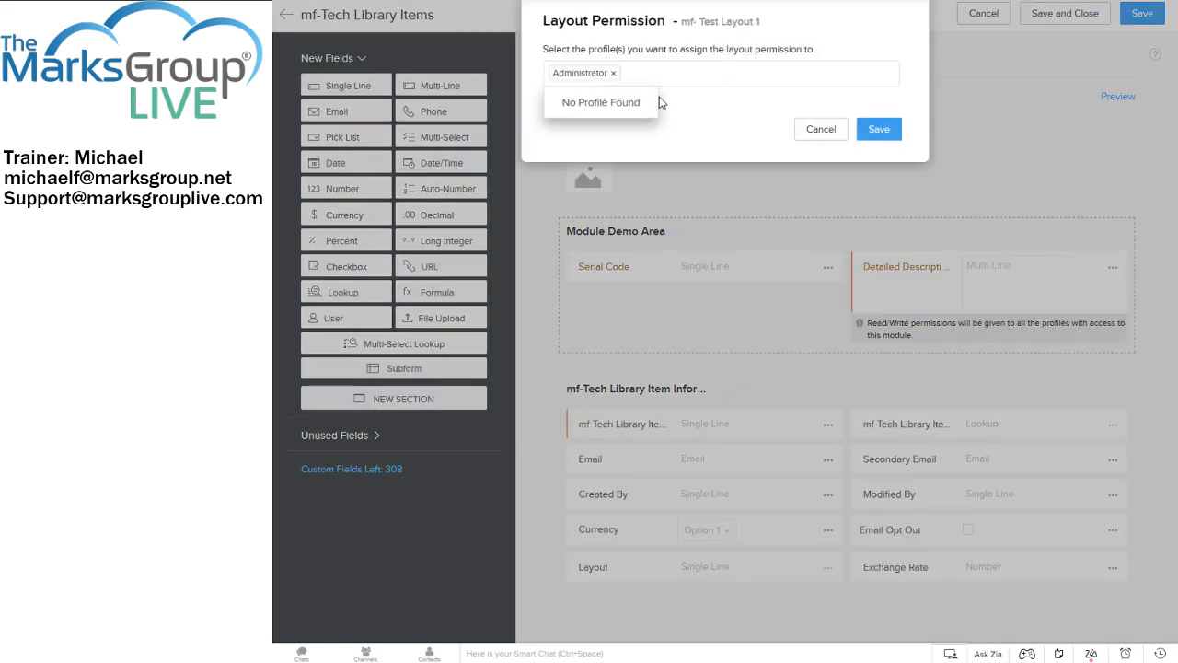
pyautogui.click(822, 129)
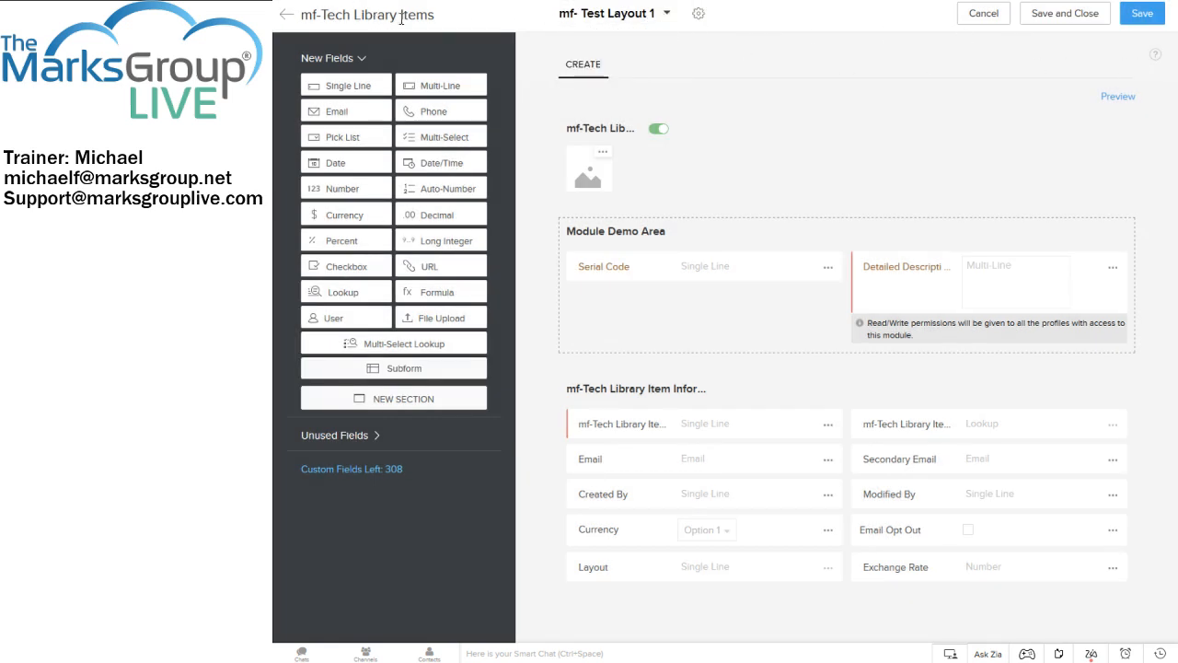
pyautogui.click(286, 18)
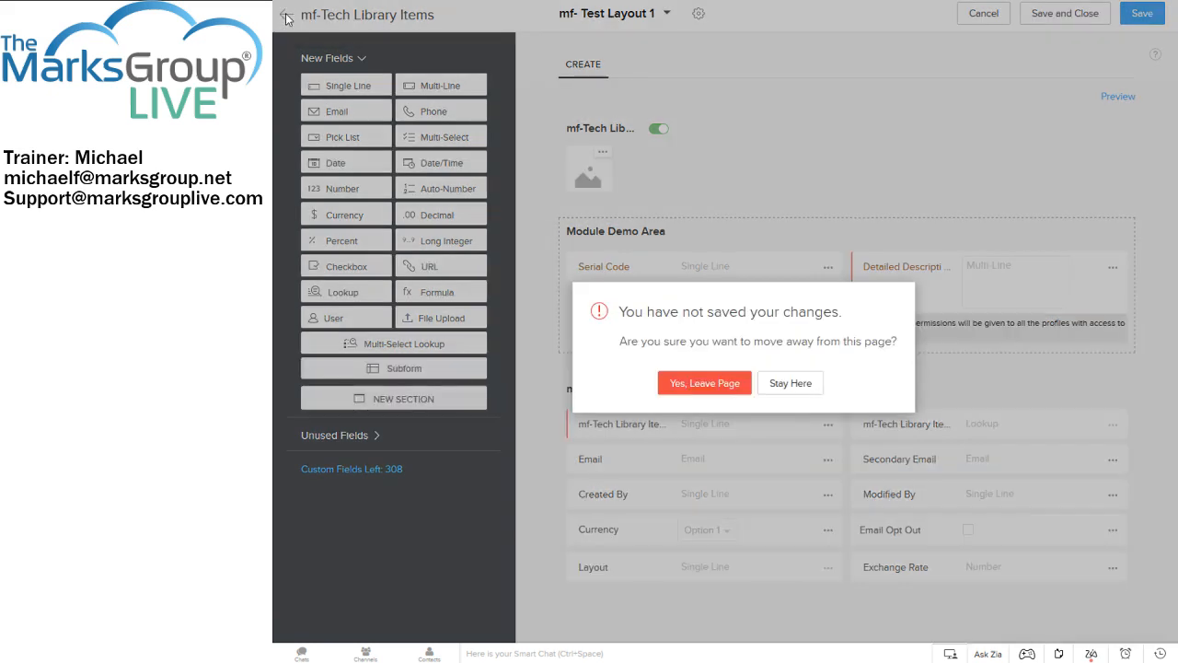
pyautogui.click(778, 385)
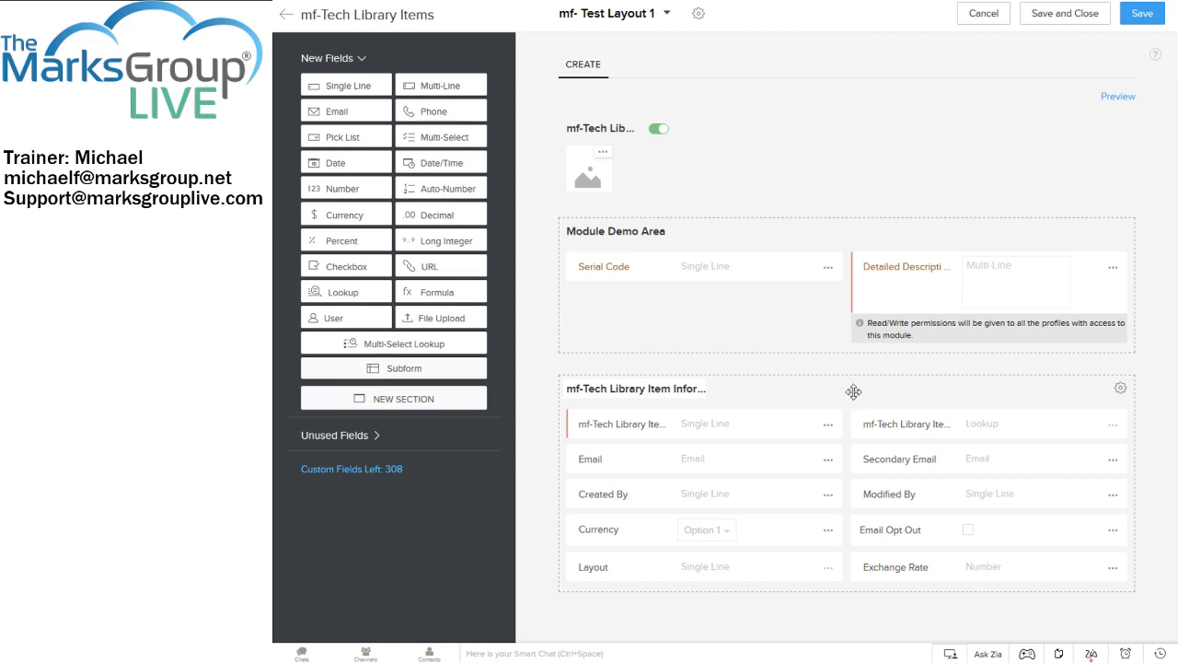
pyautogui.click(1112, 269)
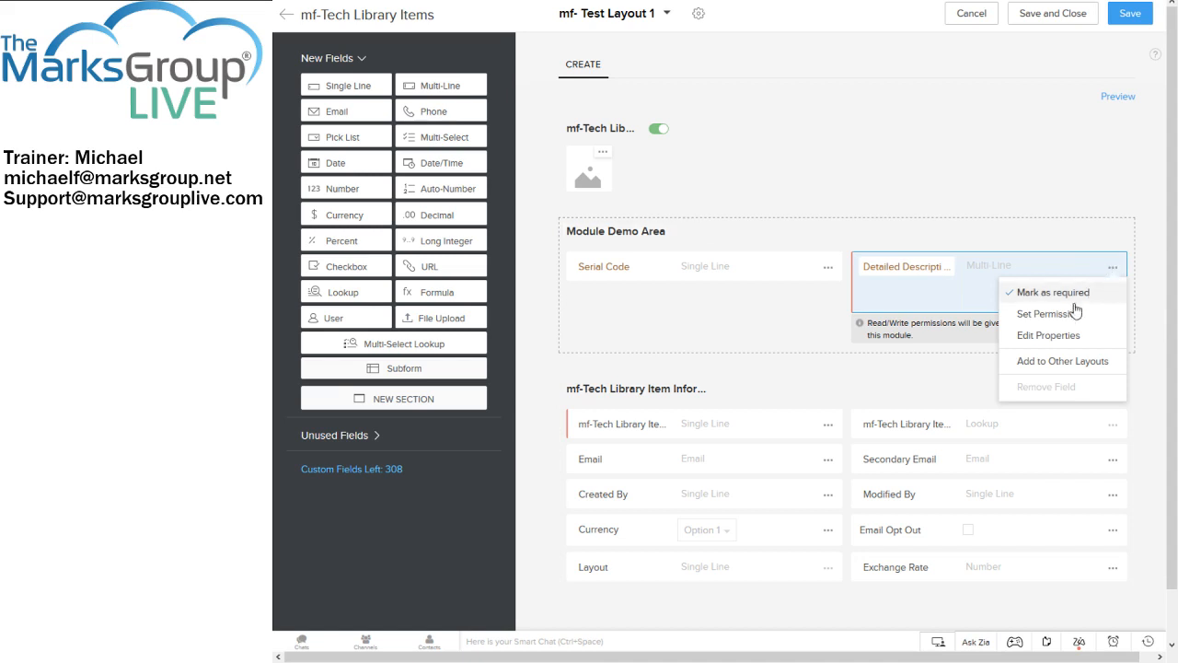
pyautogui.click(1040, 313)
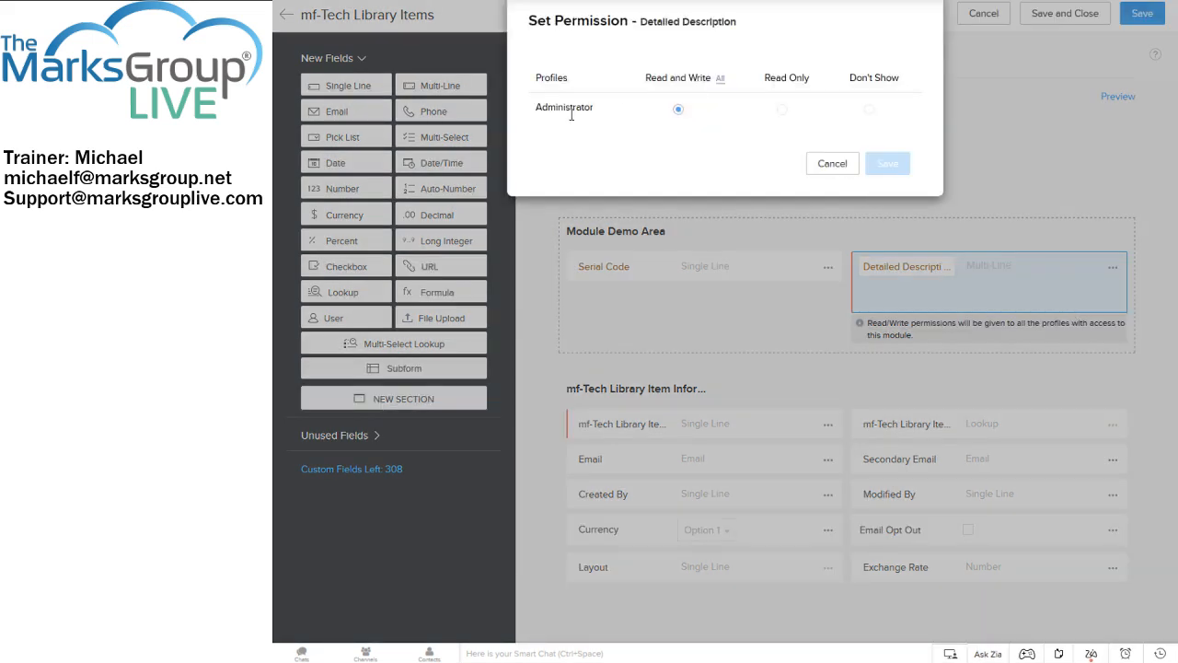
pyautogui.click(832, 164)
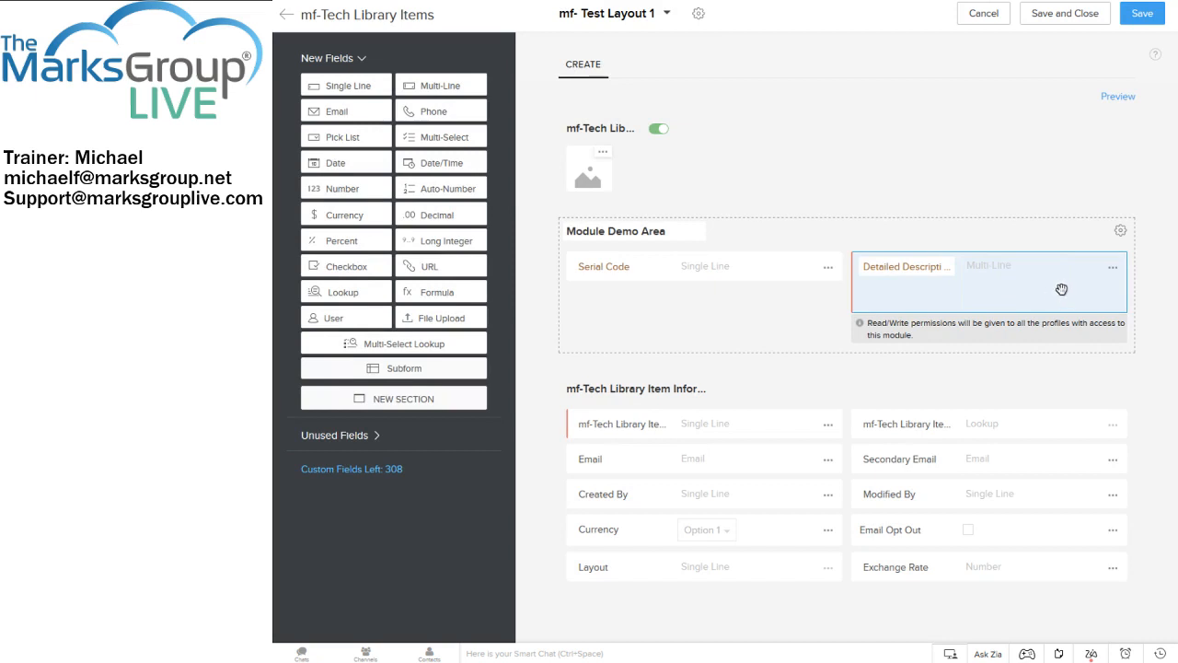
pyautogui.click(1112, 267)
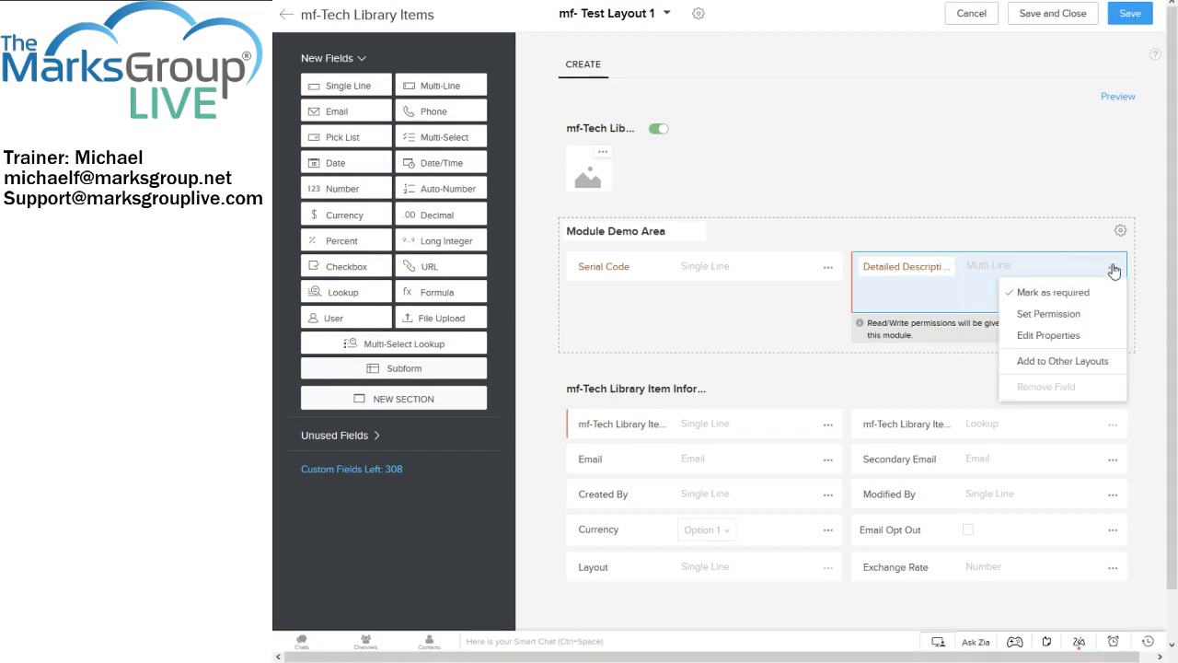
# In Detailed Description's properties, keep Character Limit at Small and enable Show Tooltip
pyautogui.click(1049, 336)
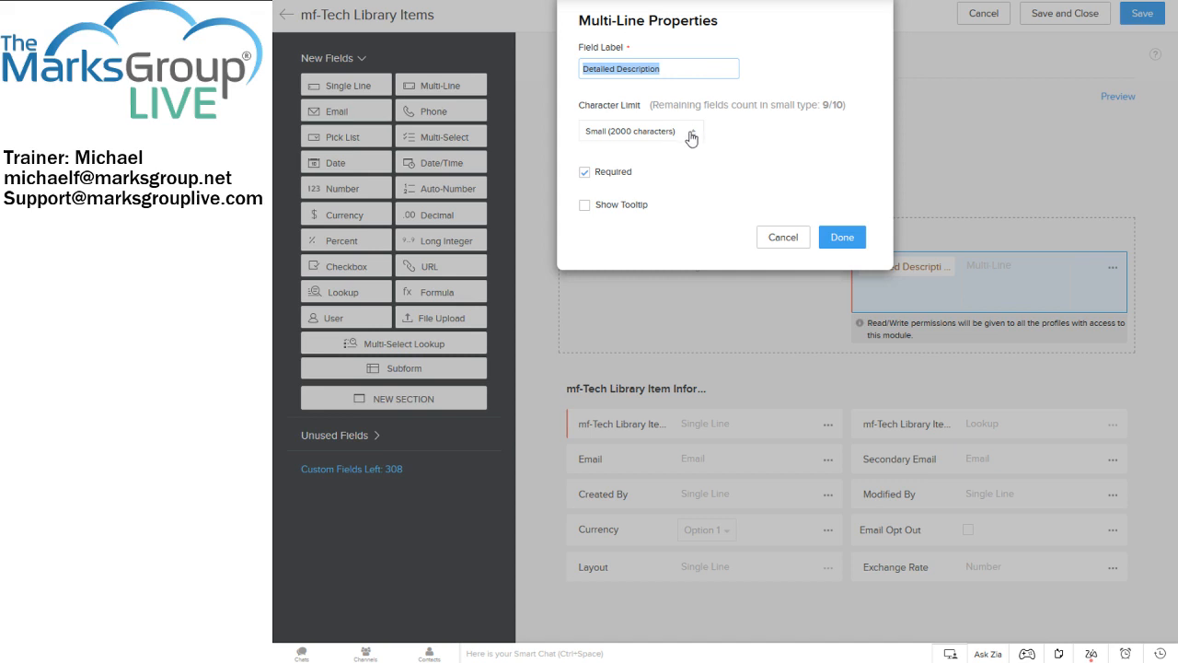
pyautogui.press('Tab')
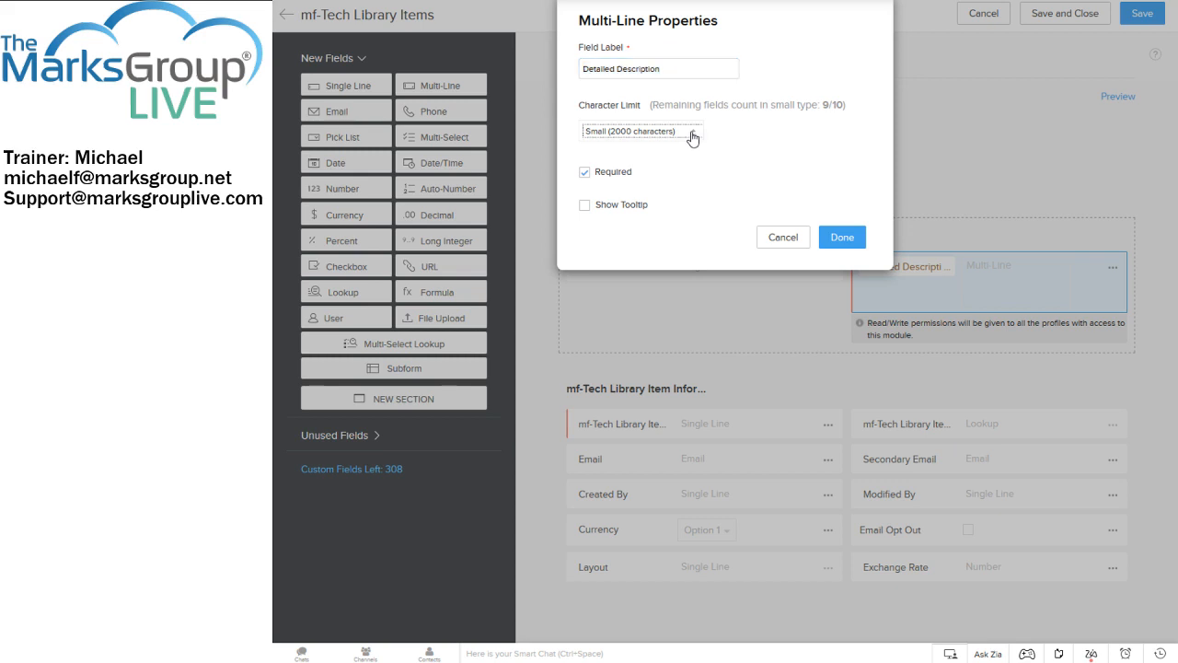
pyautogui.click(789, 153)
pyautogui.click(633, 206)
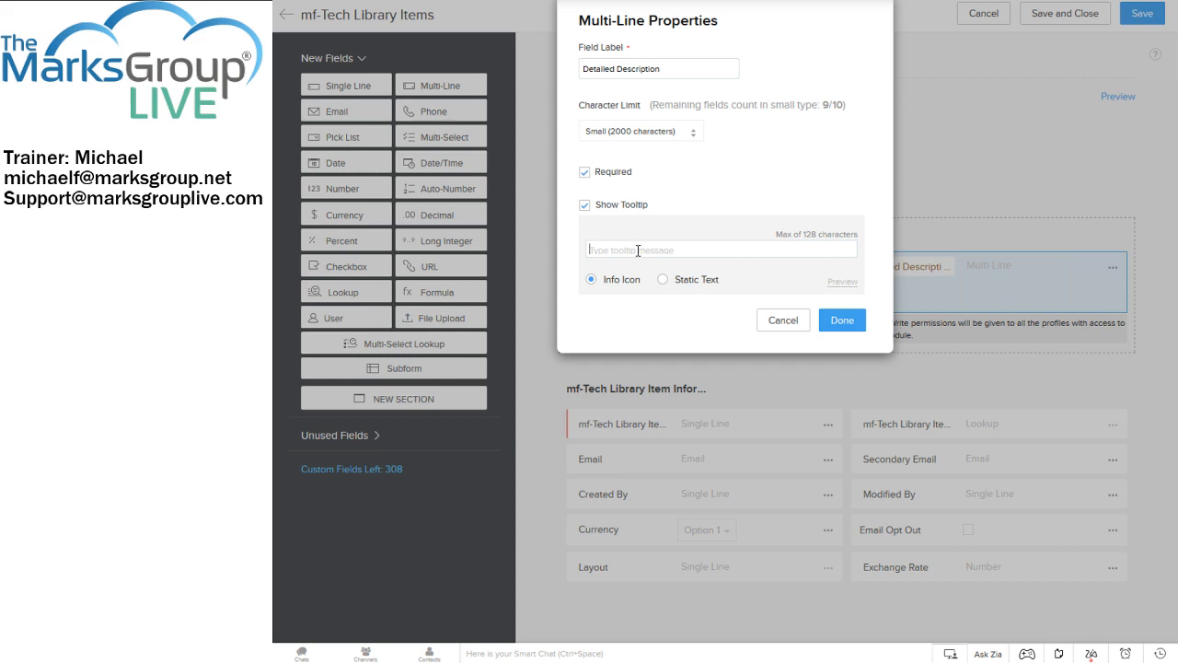
# Give Detailed Description a Static Text tooltip 'Copy description from catalog', preview it, and finish
pyautogui.write('Max')
pyautogui.write('be you can')
pyautogui.write(' copy the description from the catalog')
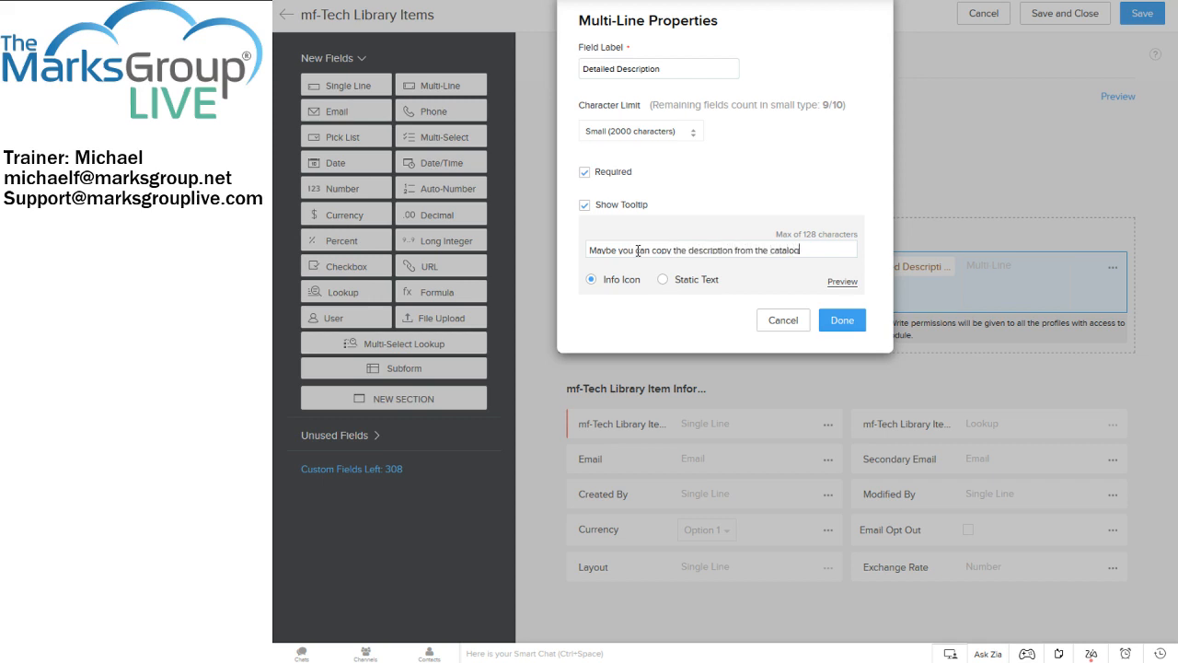
pyautogui.write(', here.')
pyautogui.click(666, 279)
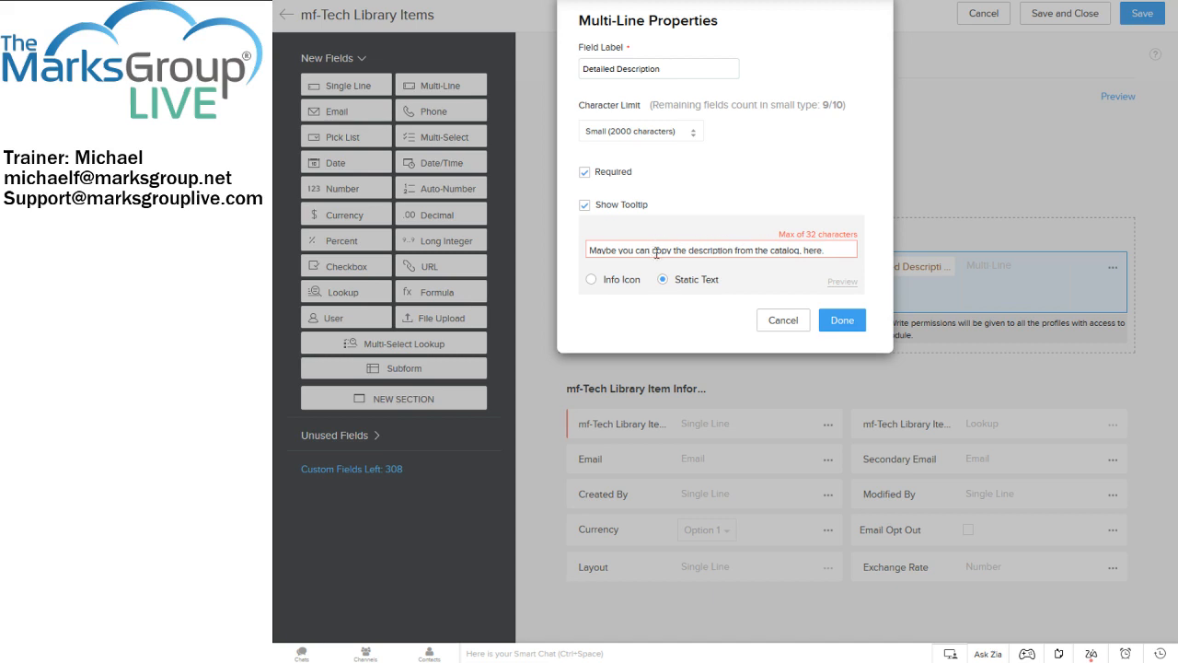
pyautogui.moveTo(656, 250); pyautogui.dragTo(545, 235)
pyautogui.press('BackSpace')
pyautogui.press('BackSpace')
pyautogui.press('BackSpace')
pyautogui.press('BackSpace')
pyautogui.press('BackSpace')
pyautogui.press('BackSpace')
pyautogui.doubleClick(610, 249)
pyautogui.press('BackSpace')
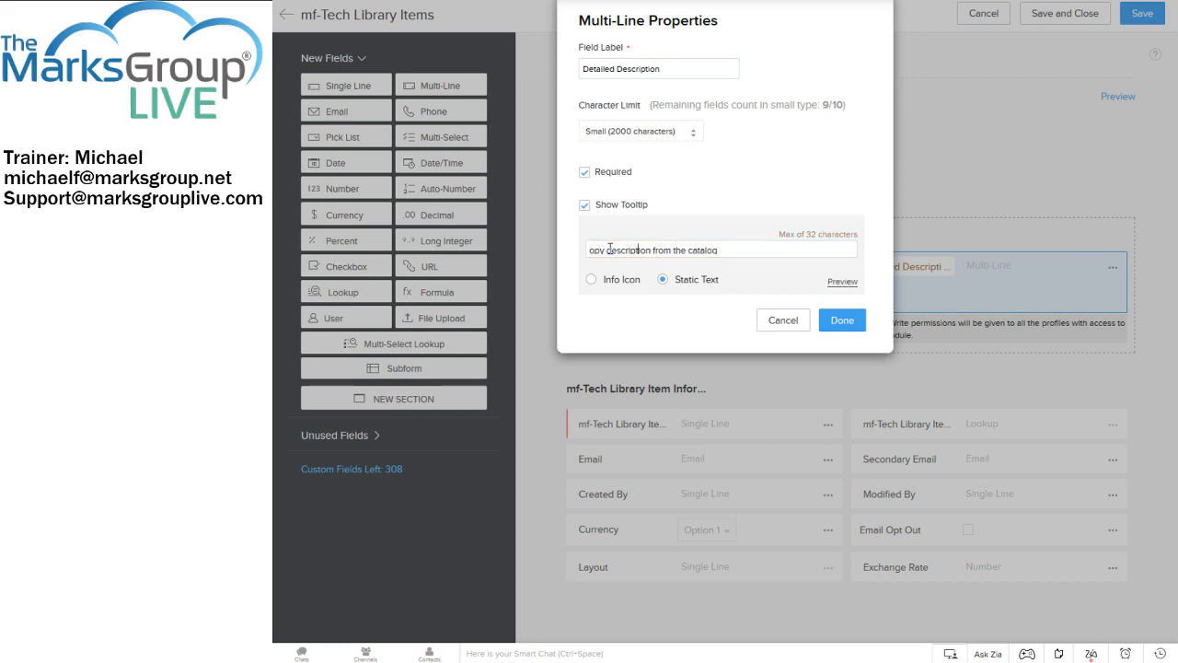
pyautogui.press('BackSpace')
pyautogui.press('BackSpace')
pyautogui.press('BackSpace')
pyautogui.press('BackSpace')
pyautogui.write('C')
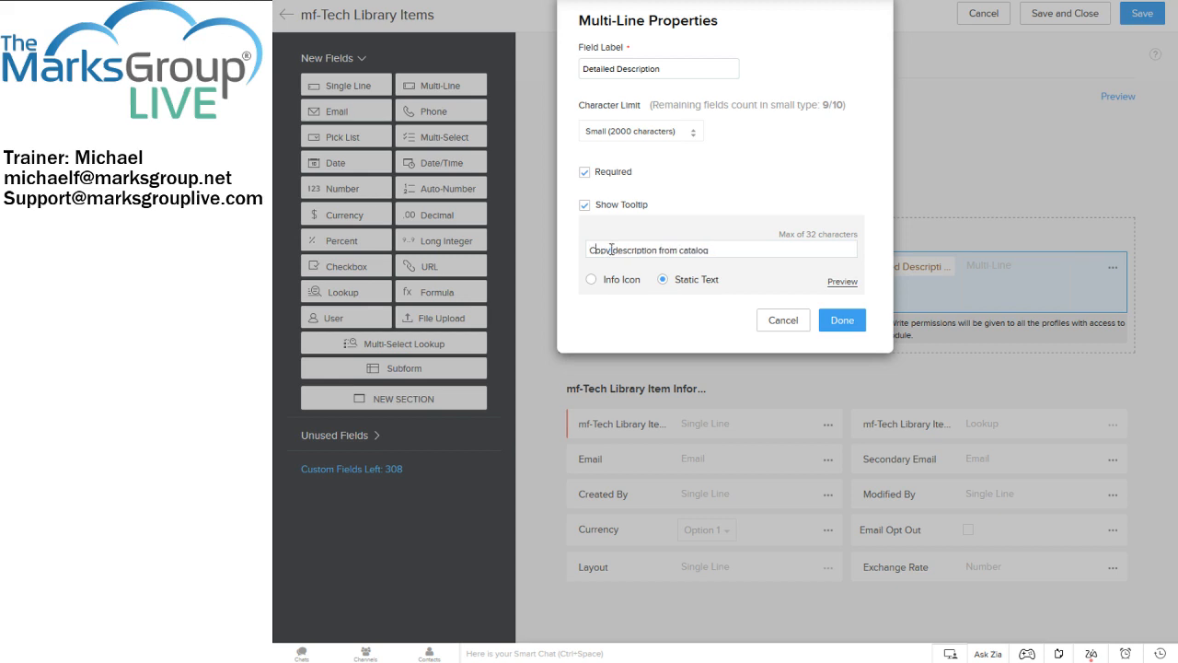
pyautogui.click(838, 285)
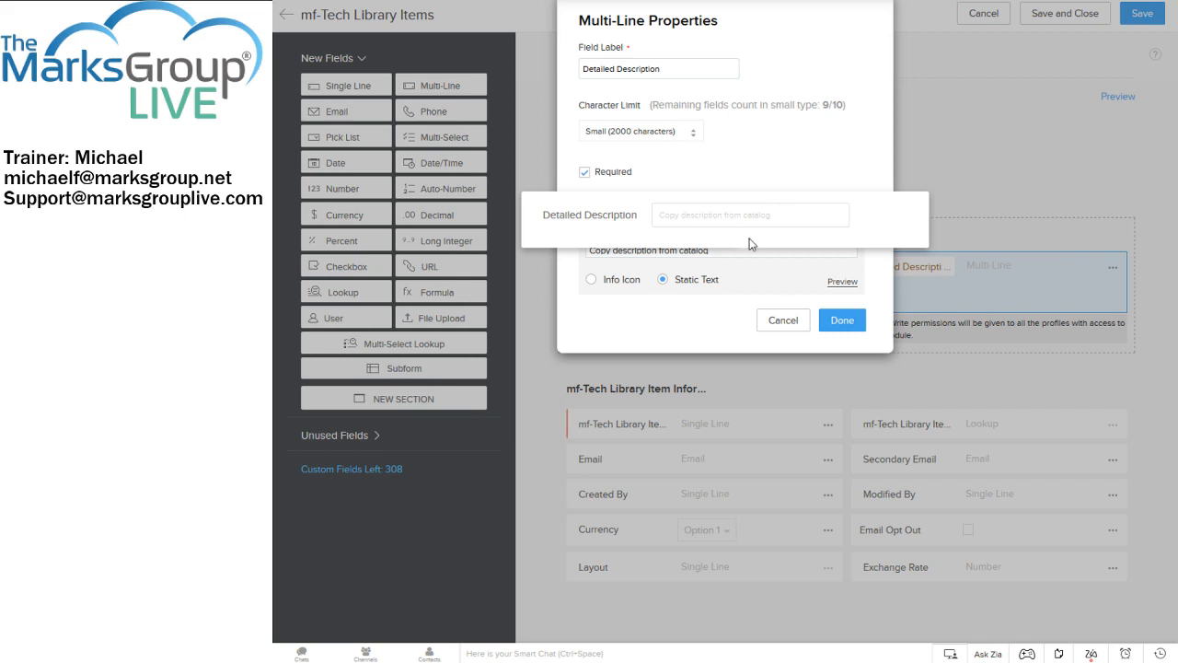
pyautogui.click(839, 322)
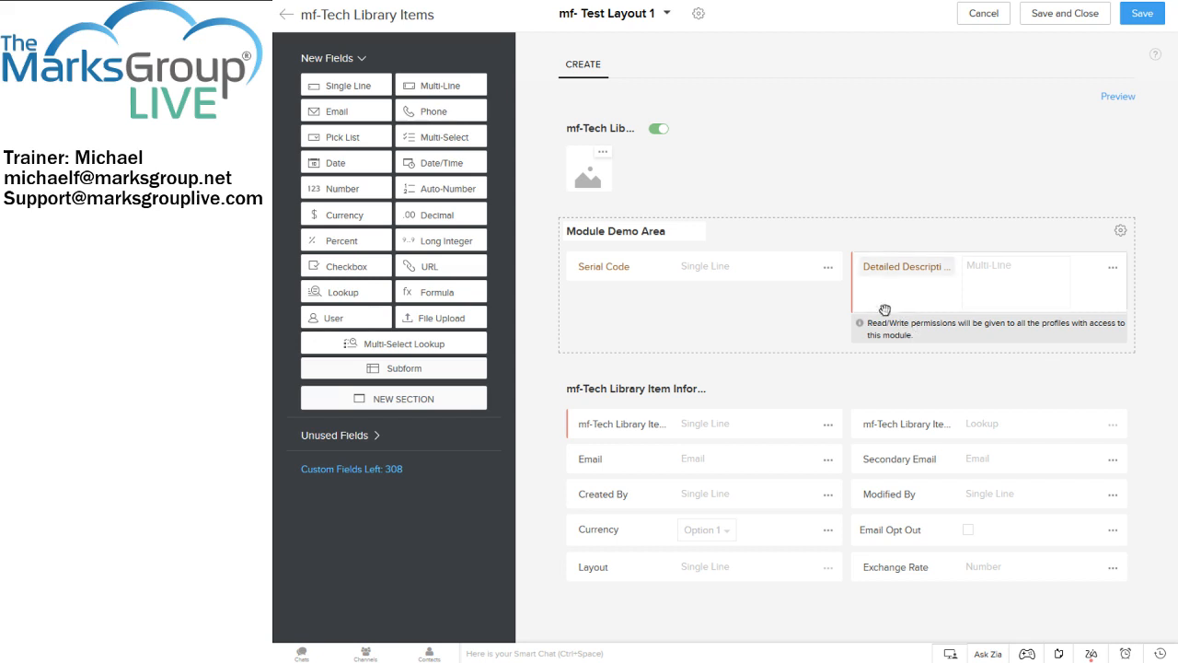
# Stay in the editor at the unsaved-changes prompt and save mf- Test Layout 1
pyautogui.click(284, 18)
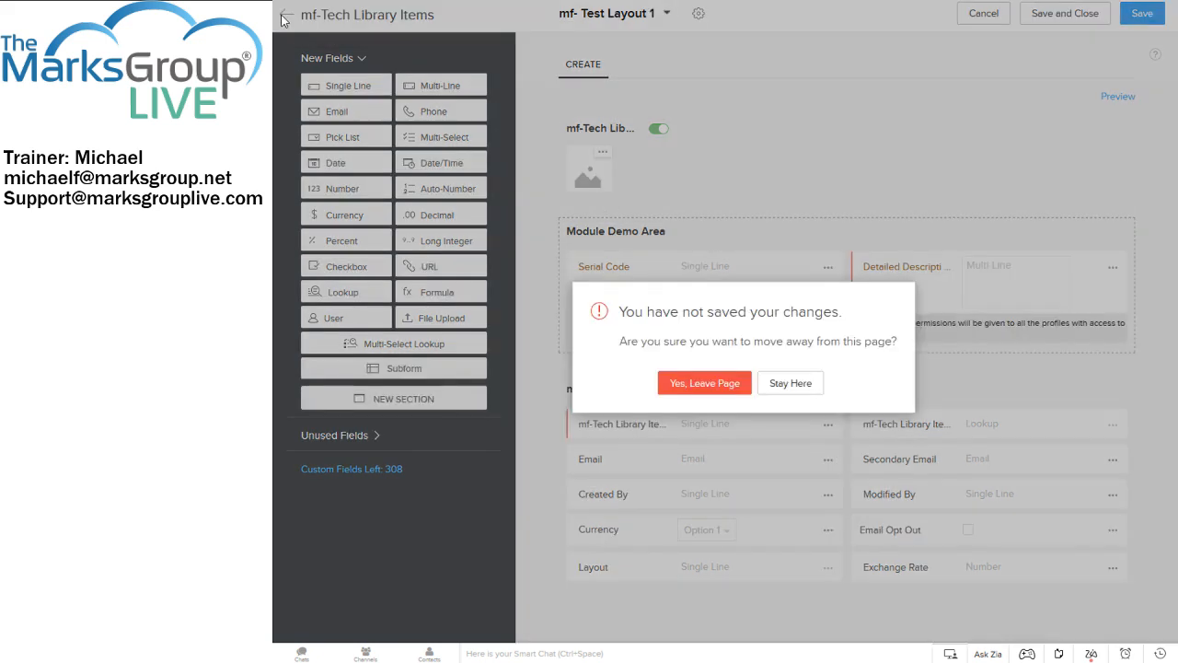
pyautogui.click(792, 386)
pyautogui.click(1140, 15)
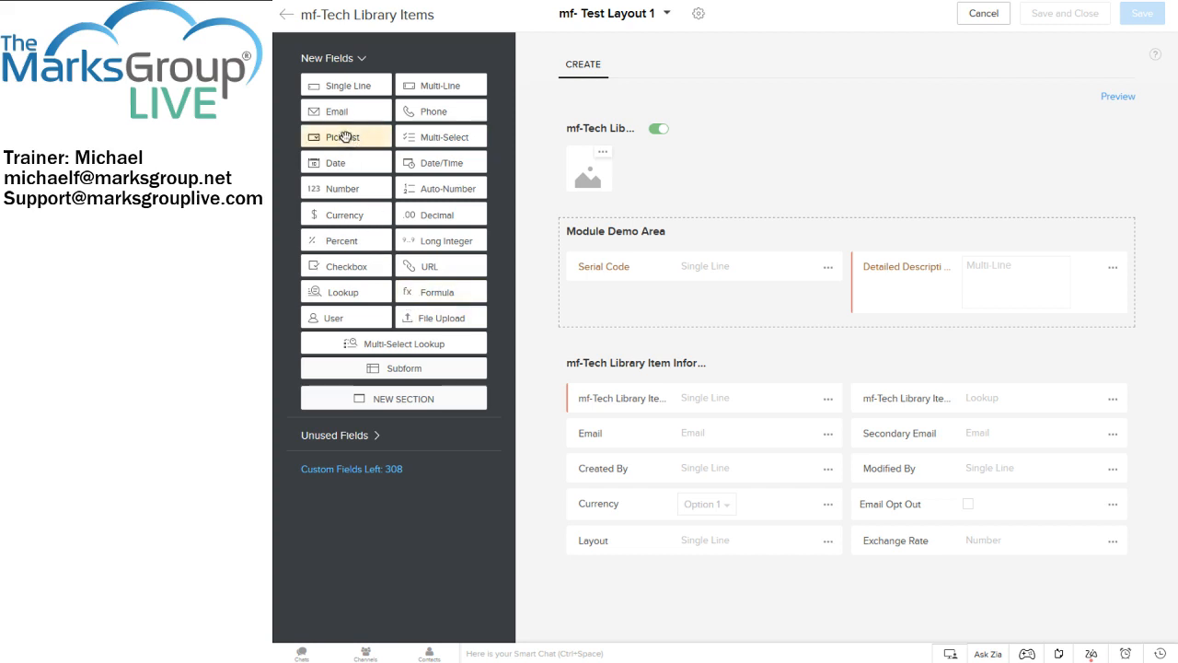
# Add a pick list field to Module Demo Area labelled Primary Expertise Required
pyautogui.moveTo(342, 138); pyautogui.dragTo(599, 299)
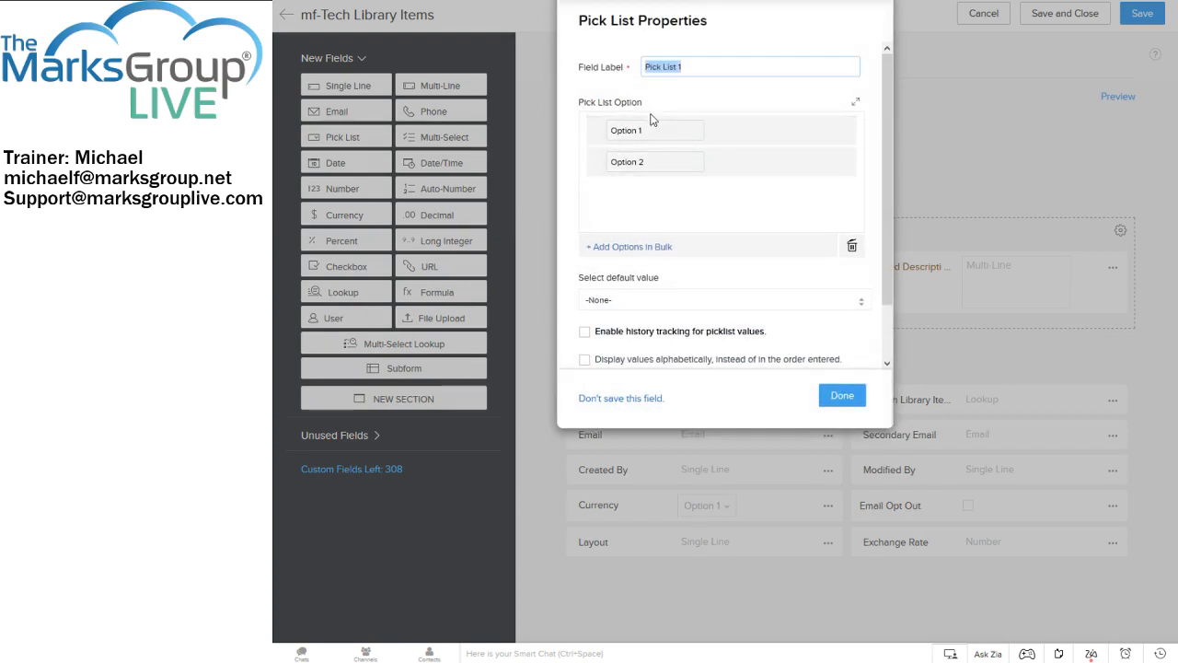
pyautogui.write('Borroe')
pyautogui.write('ed by')
pyautogui.scroll(-2, 718, 270)
pyautogui.scroll(2, 711, 265)
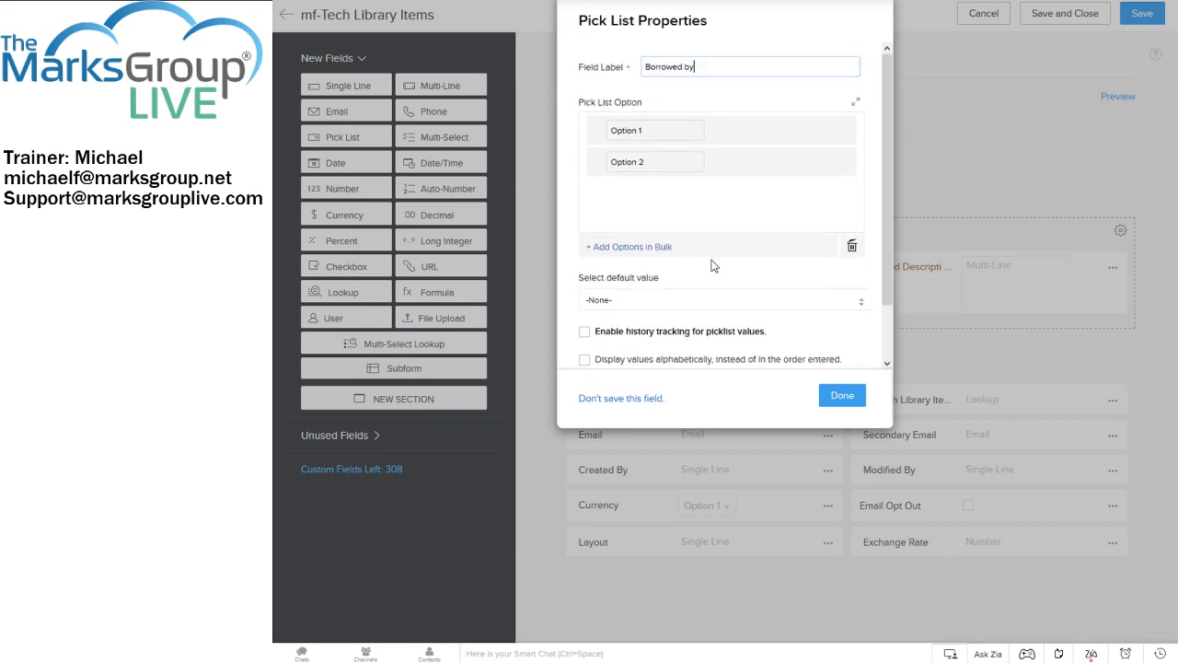
pyautogui.scroll(-2, 704, 266)
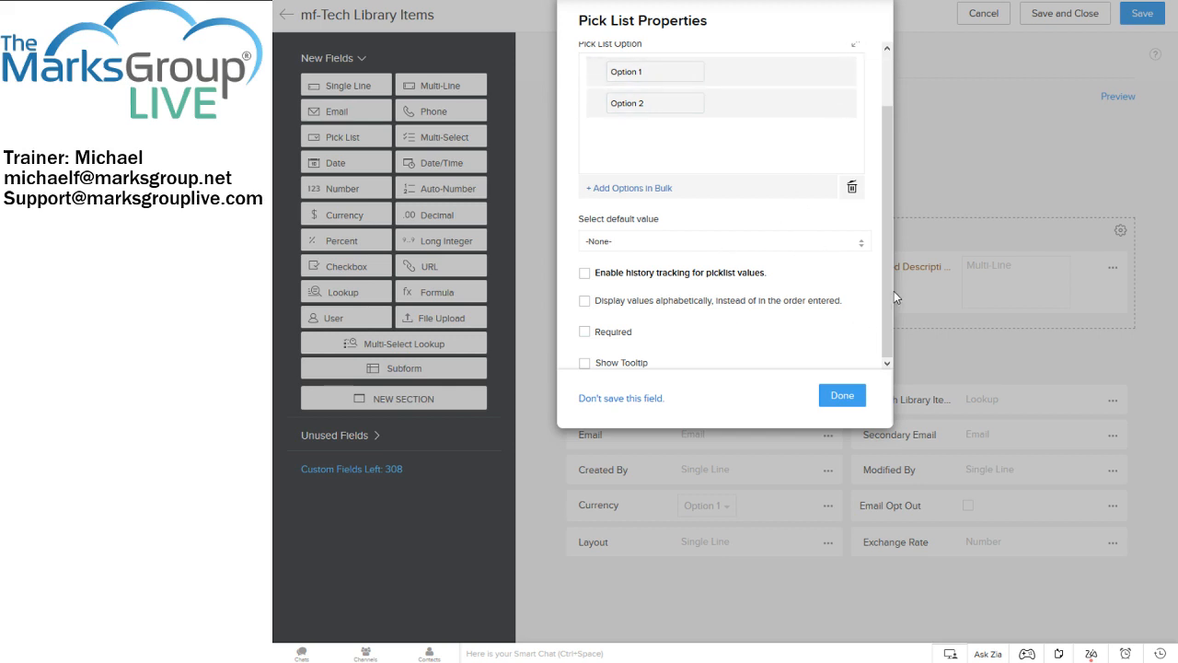
pyautogui.scroll(2, 891, 276)
pyautogui.moveTo(704, 69); pyautogui.dragTo(593, 66)
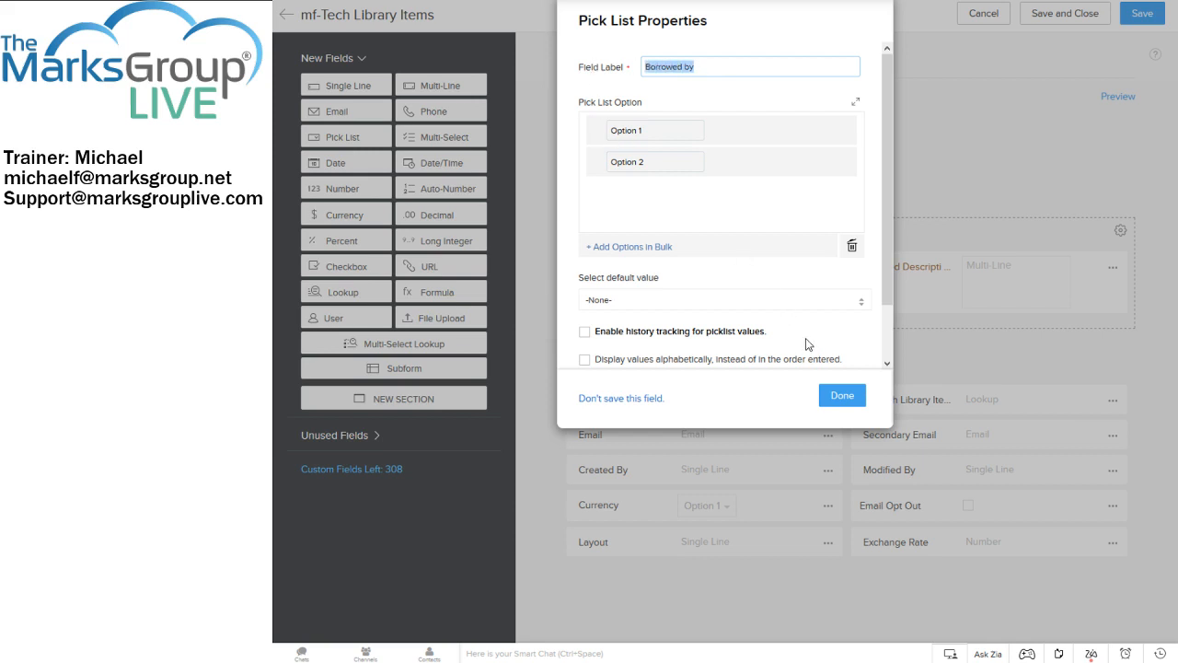
pyautogui.write('Expertise Required')
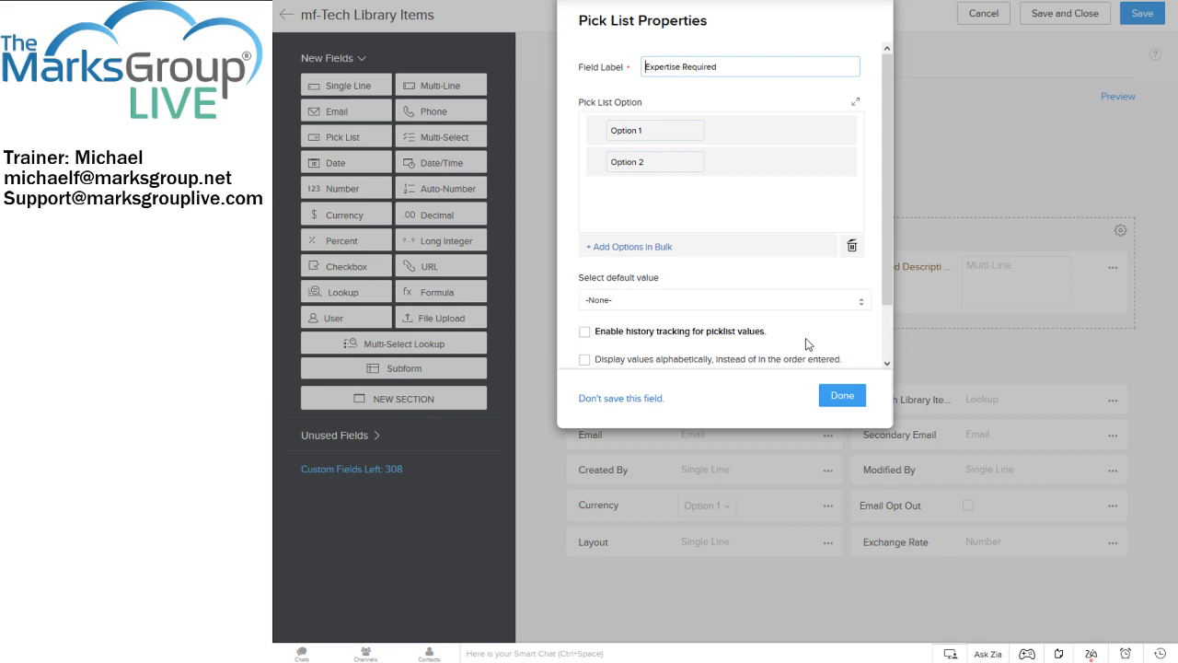
pyautogui.write('Primary')
# Set the pick list options to Operating Systems, Graphic Design and Programming
pyautogui.click(647, 130)
pyautogui.moveTo(650, 130); pyautogui.dragTo(532, 125)
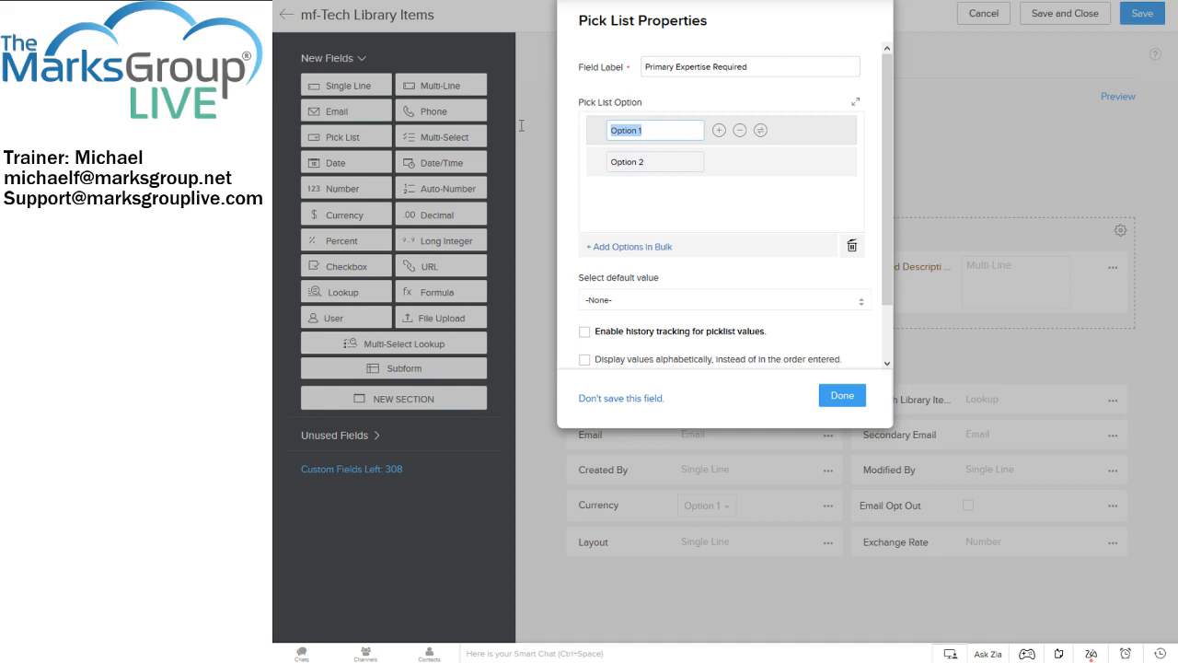
pyautogui.write('Op')
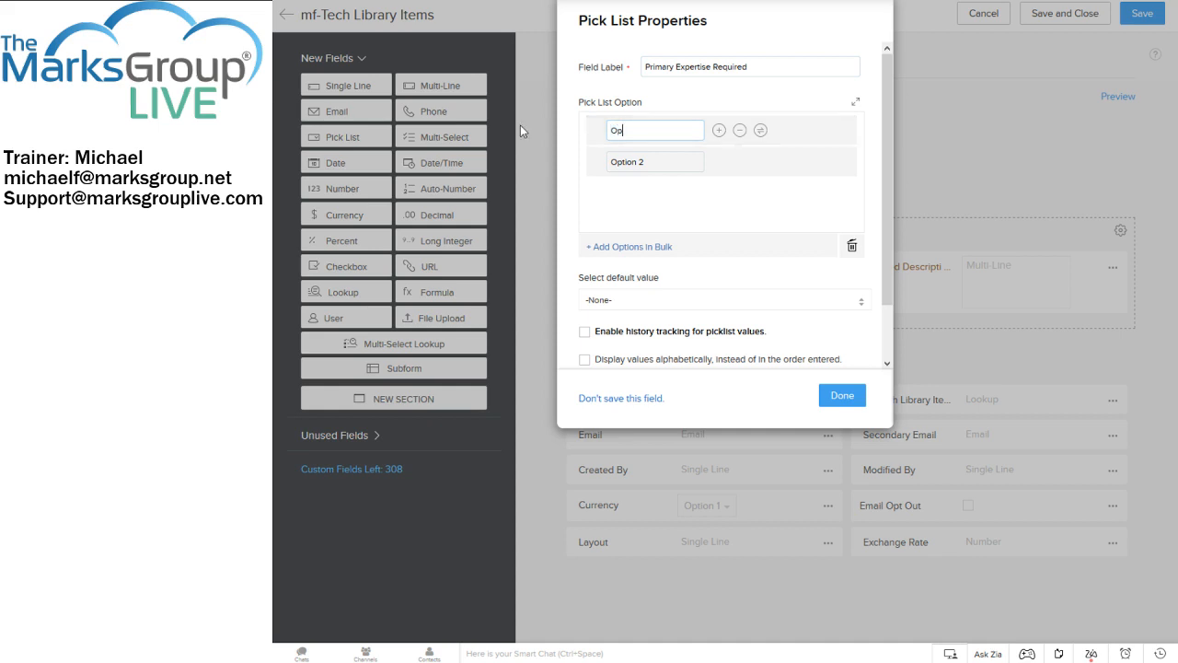
pyautogui.write('erating Systems')
pyautogui.click(623, 157)
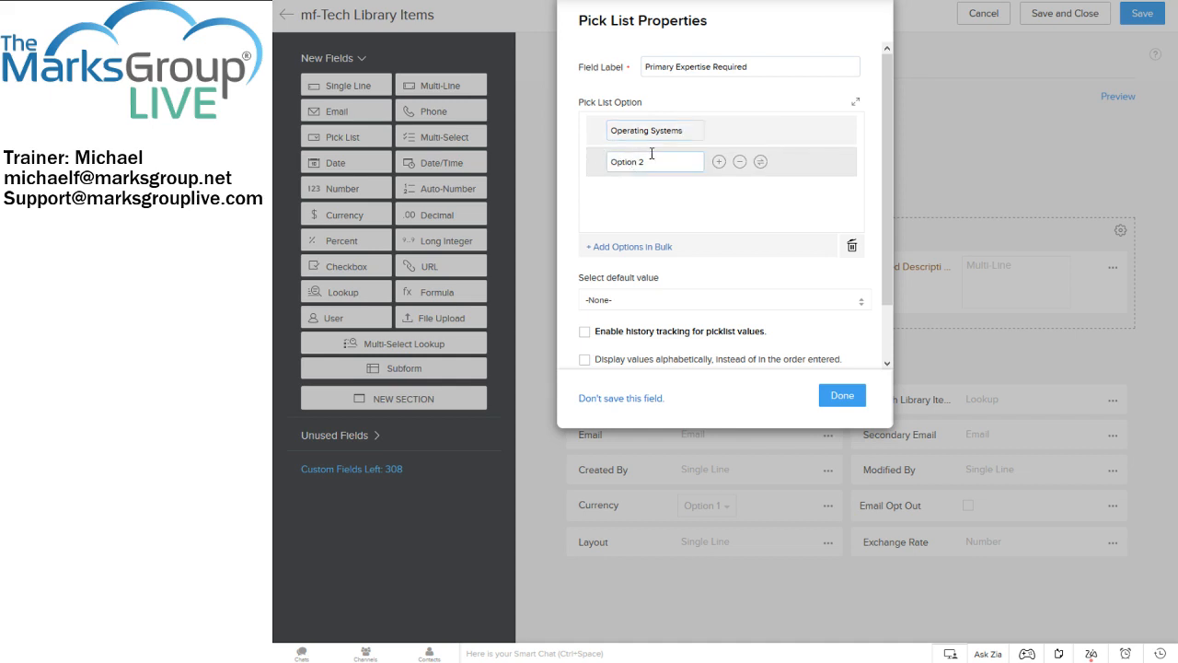
pyautogui.moveTo(649, 156); pyautogui.dragTo(583, 160)
pyautogui.write('raphic Design')
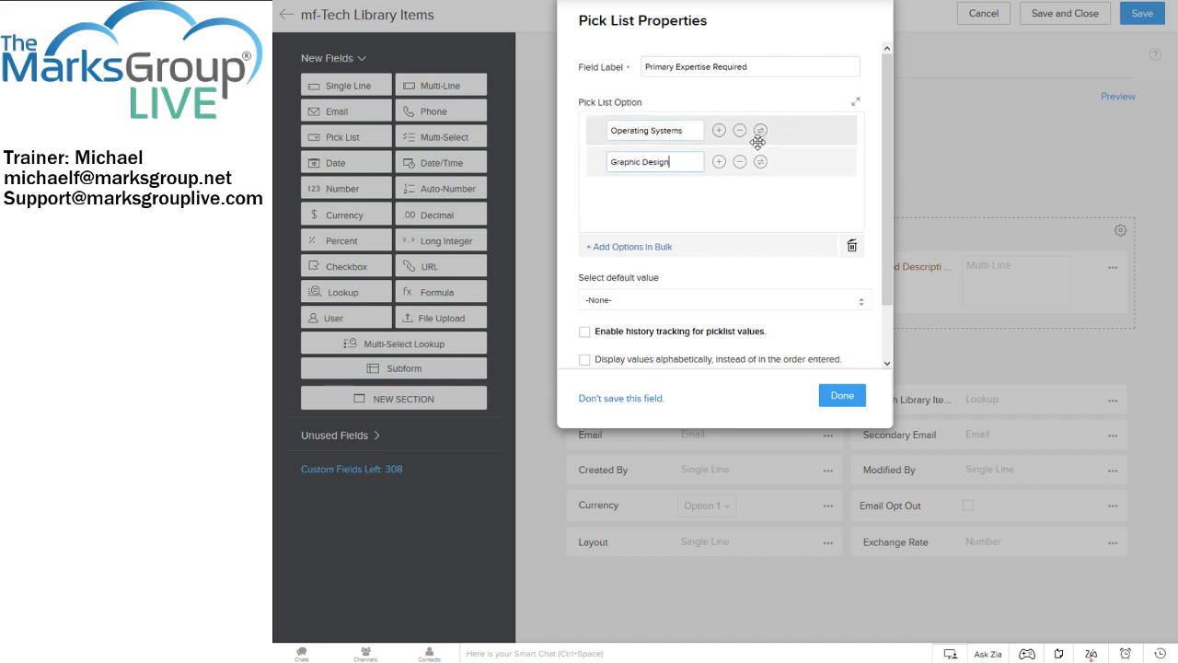
pyautogui.click(719, 163)
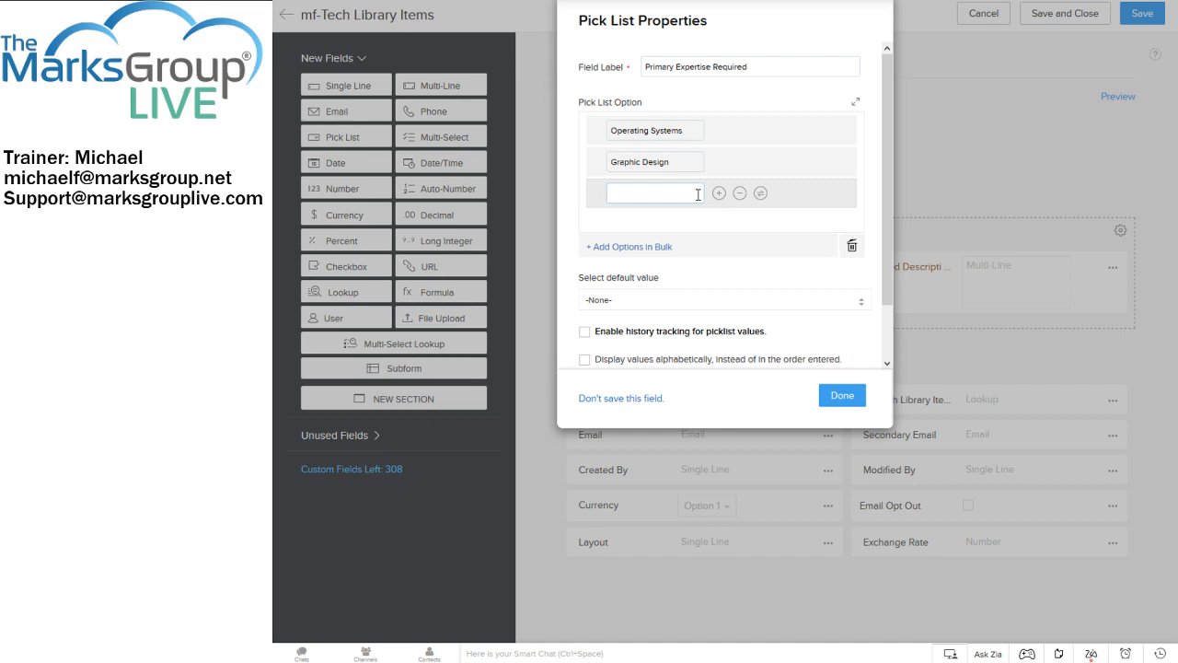
pyautogui.write('Programming')
pyautogui.click(640, 248)
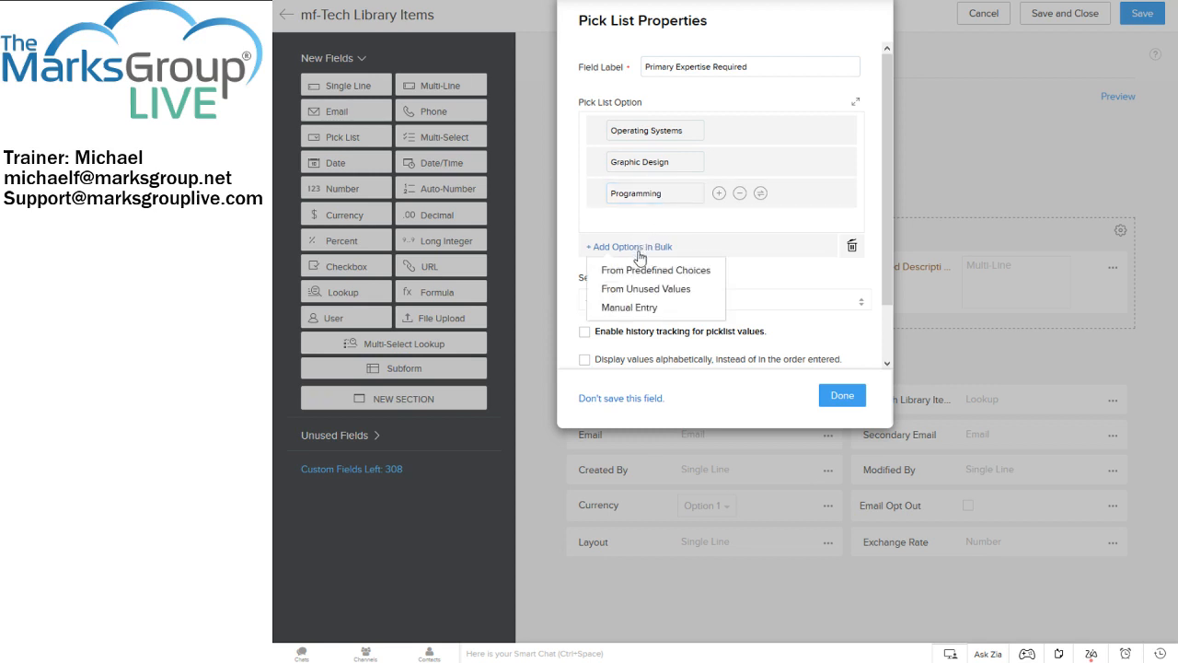
# Bulk-enter Keyboarding, Mousing and Nailing large boards together, then correct the new option to Keyboarding
pyautogui.click(635, 309)
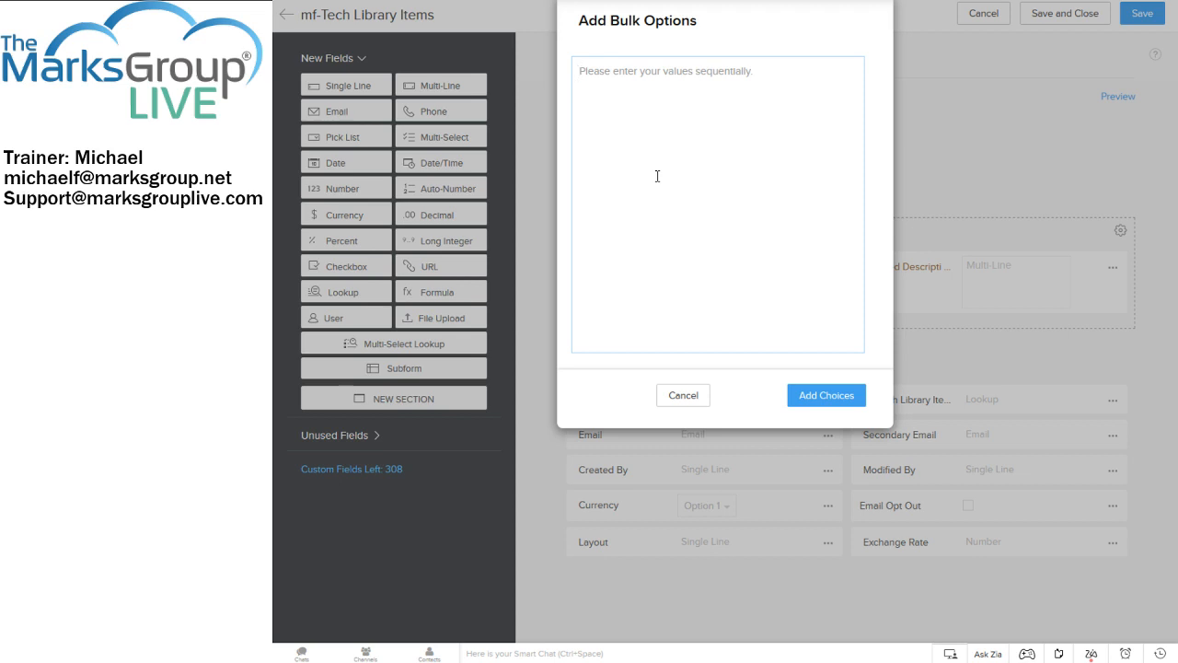
pyautogui.write('Keyboardn')
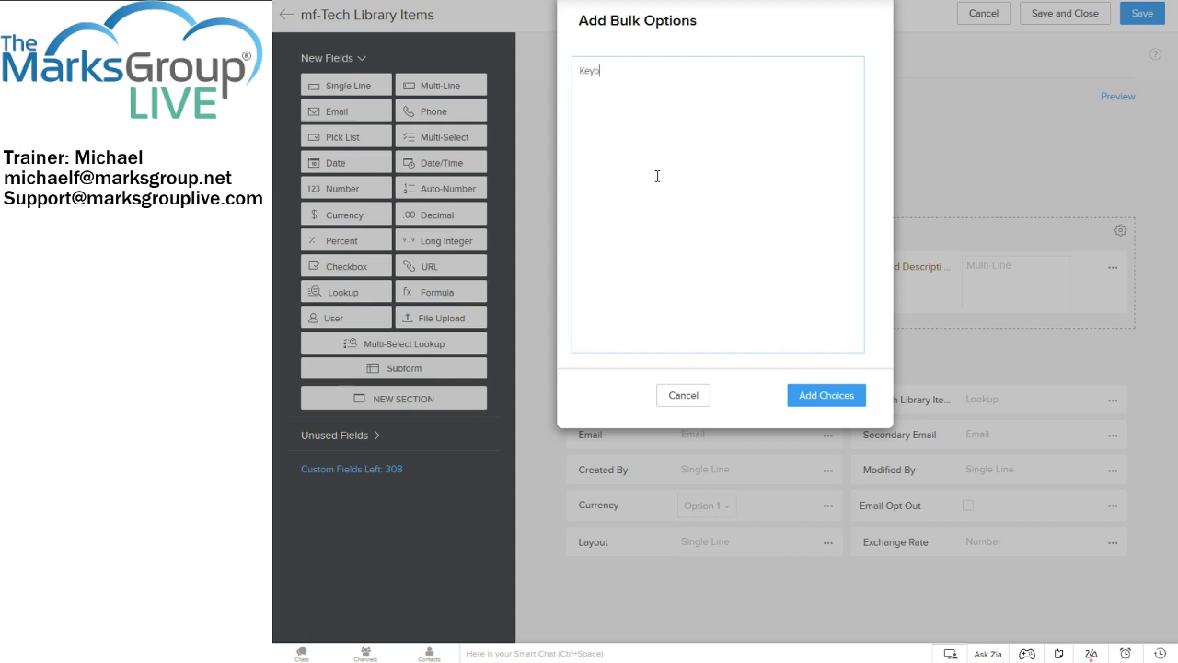
pyautogui.press('BackSpace')
pyautogui.press('BackSpace')
pyautogui.write('ding')
pyautogui.write('Mouse')
pyautogui.press('BackSpace')
pyautogui.write('ing, Nailing iarge ')
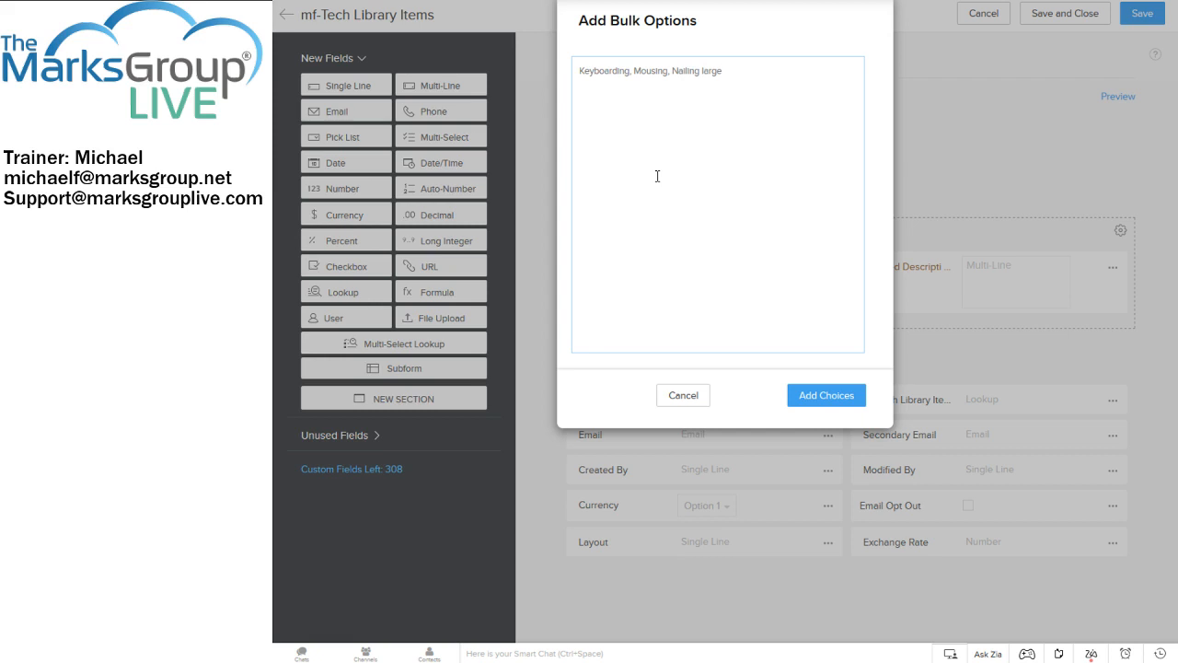
pyautogui.write('boards together')
pyautogui.click(809, 396)
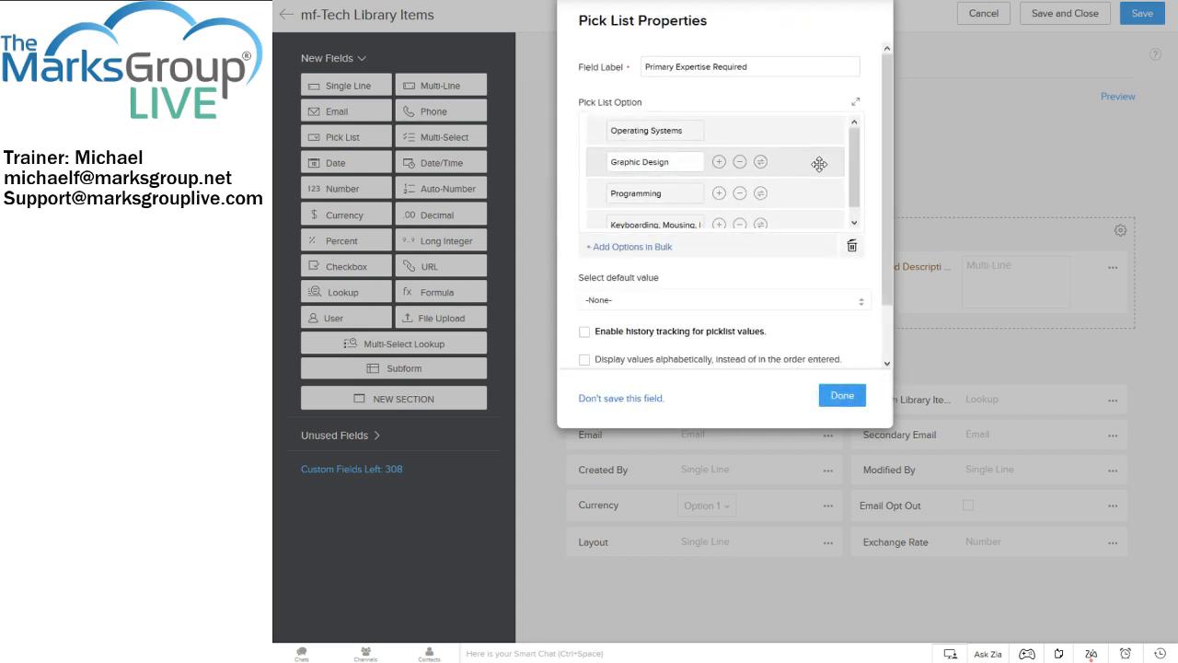
pyautogui.scroll(-1, 856, 171)
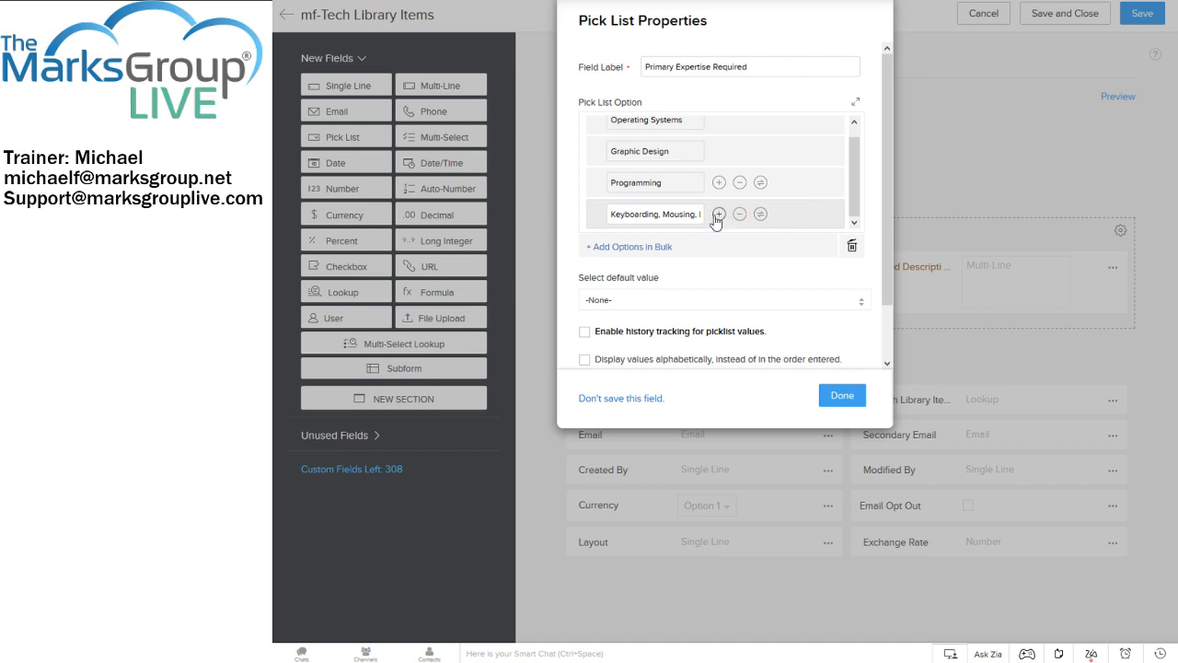
pyautogui.doubleClick(673, 214)
pyautogui.hotkey('ctrl', 'a')
pyautogui.write('Keyboarding')
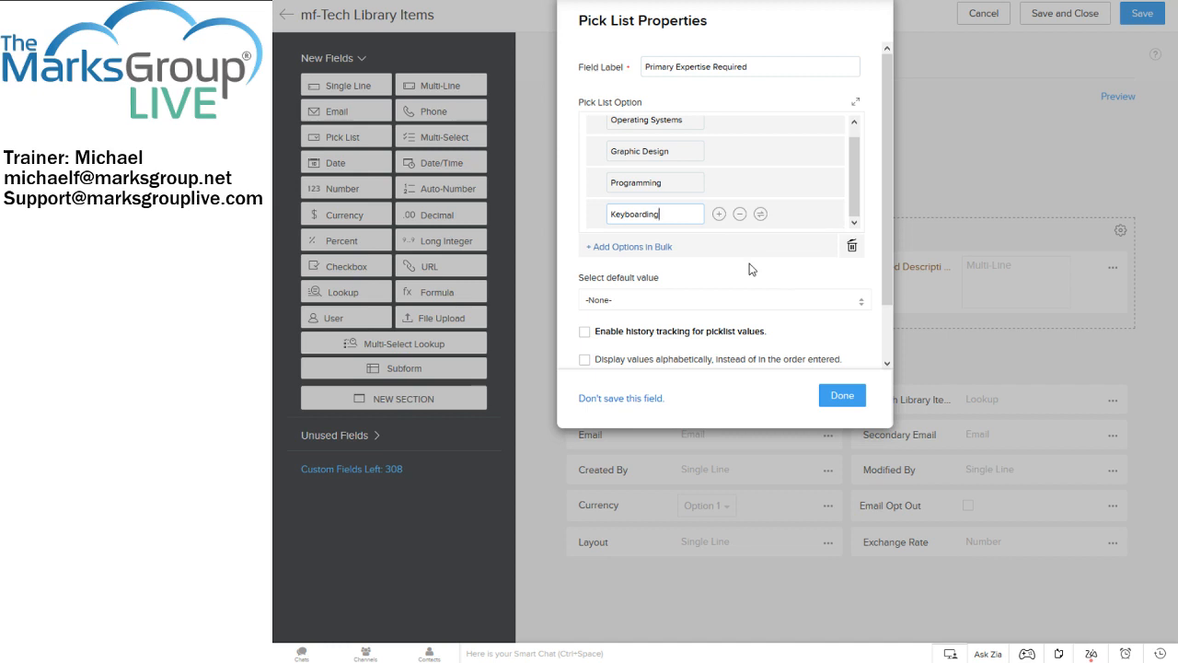
# Bulk-add a 'Thing1 thing2 thing3' option to the pick list through manual entry
pyautogui.click(651, 248)
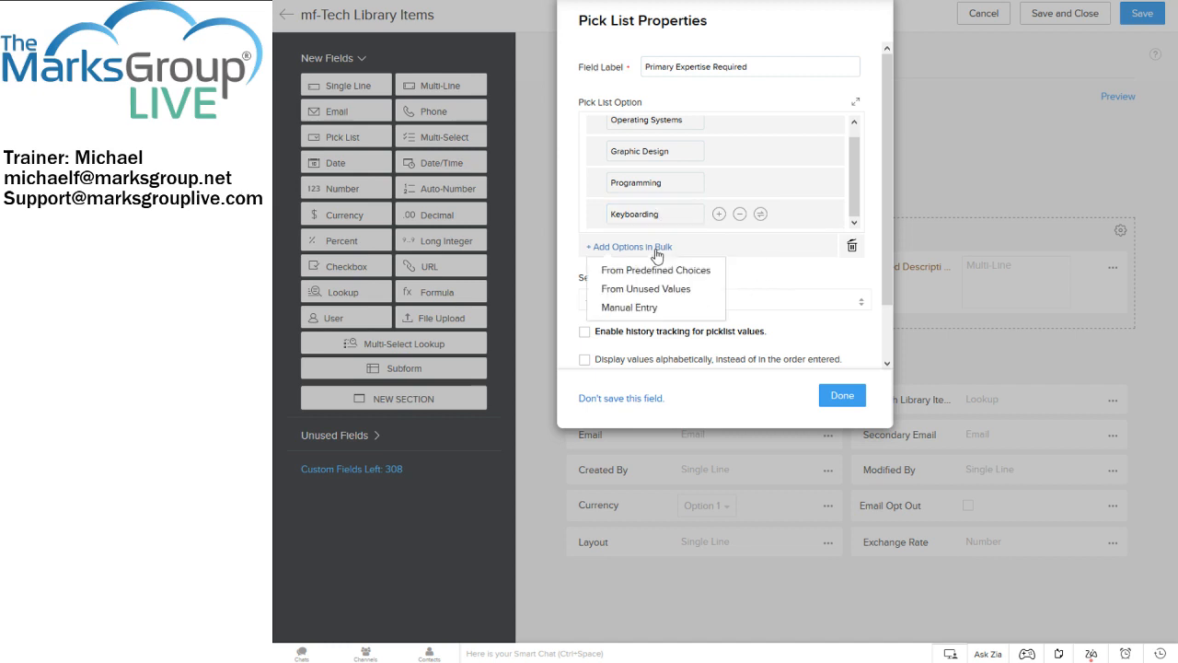
pyautogui.click(654, 309)
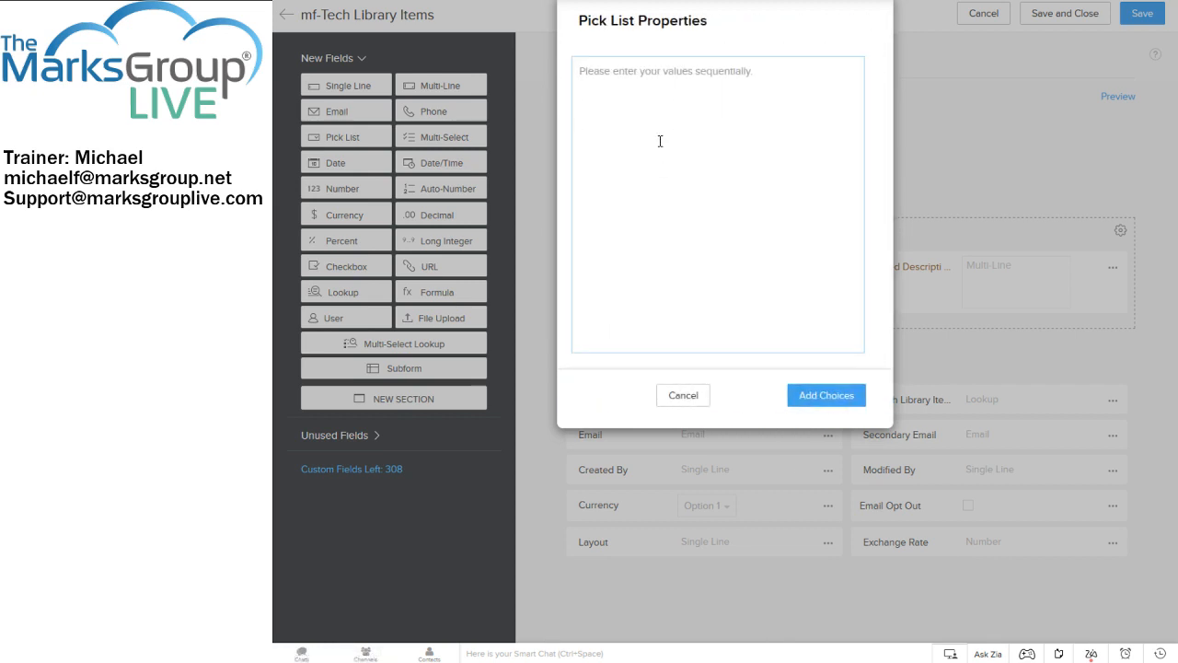
pyautogui.write('More skills')
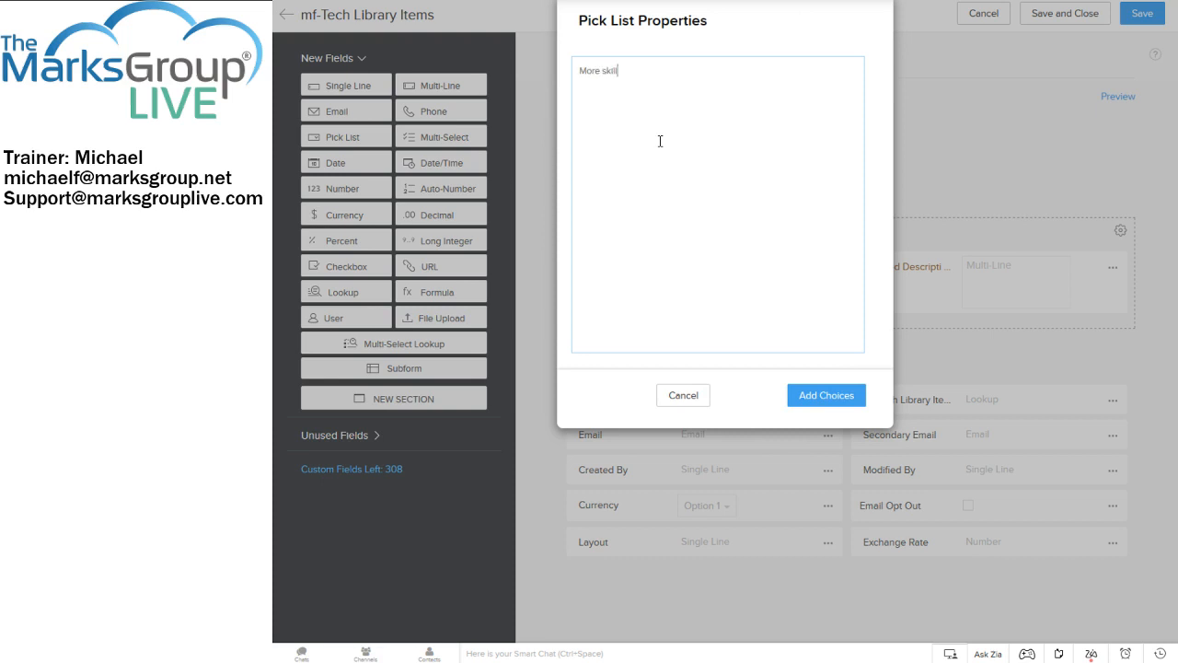
pyautogui.press('BackSpace')
pyautogui.press('BackSpace')
pyautogui.press('BackSpace')
pyautogui.press('BackSpace')
pyautogui.press('BackSpace')
pyautogui.press('BackSpace')
pyautogui.write('sill')
pyautogui.press('BackSpace')
pyautogui.press('BackSpace')
pyautogui.press('BackSpace')
pyautogui.write('lkills')
pyautogui.press('BackSpace')
pyautogui.press('BackSpace')
pyautogui.press('BackSpace')
pyautogui.press('BackSpace')
pyautogui.press('BackSpace')
pyautogui.press('BackSpace')
pyautogui.press('BackSpace')
pyautogui.press('BackSpace')
pyautogui.press('BackSpace')
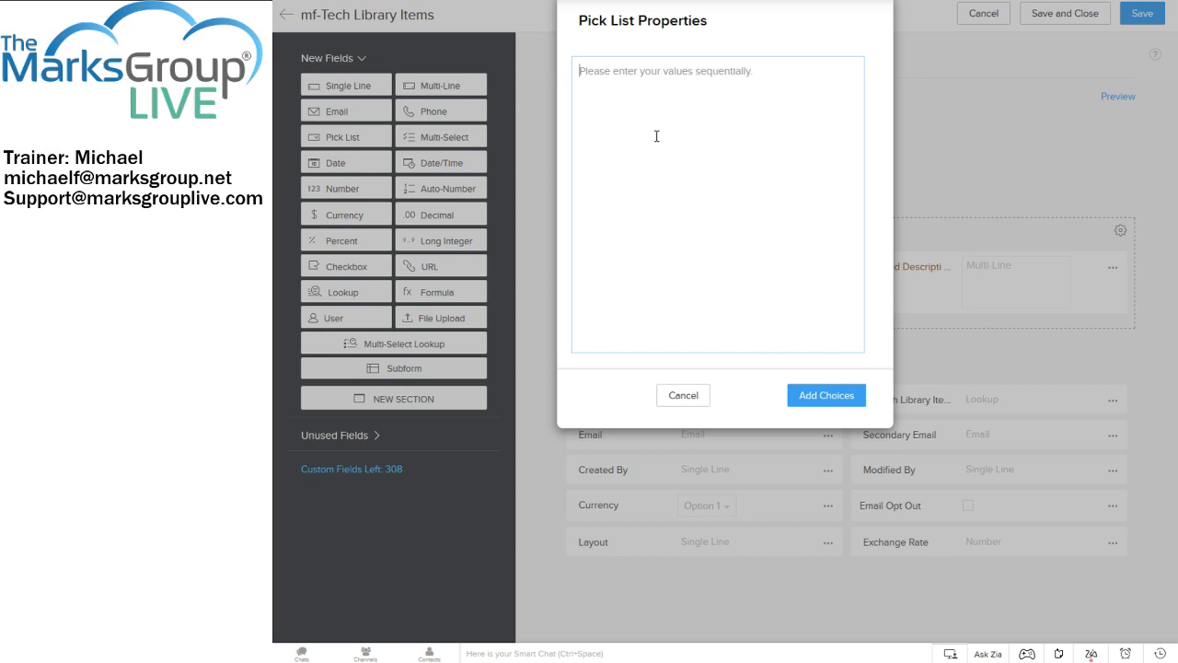
pyautogui.write('Thign')
pyautogui.press('BackSpace')
pyautogui.press('BackSpace')
pyautogui.write('ng1 ')
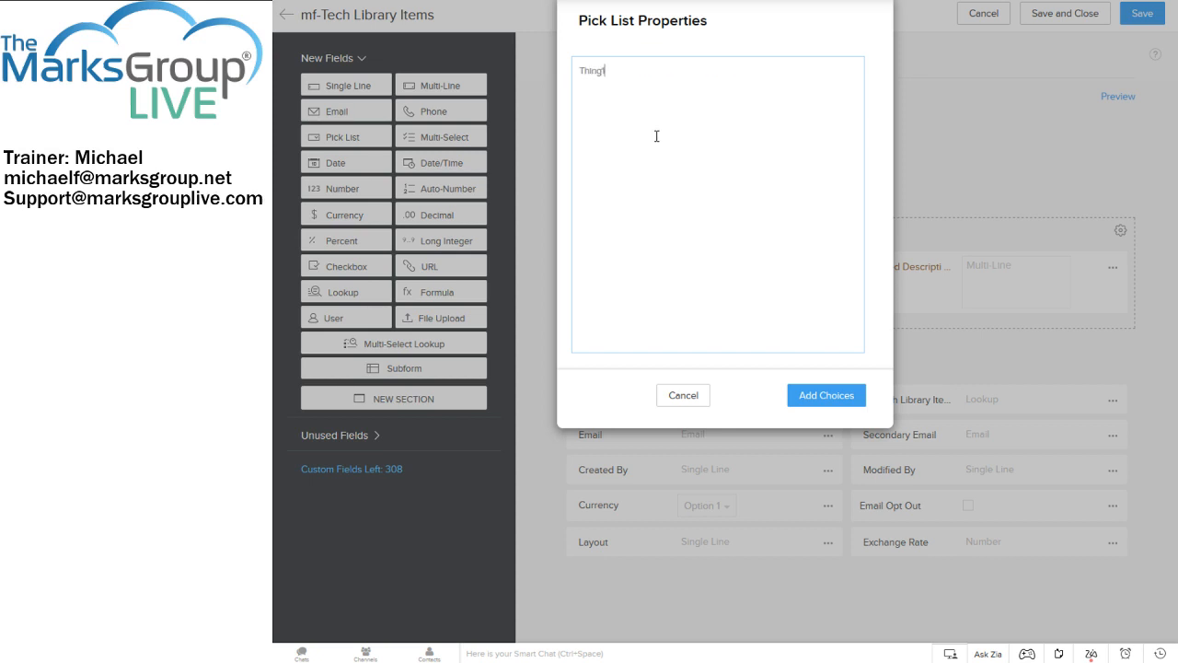
pyautogui.write('thing2 thing3')
pyautogui.click(802, 394)
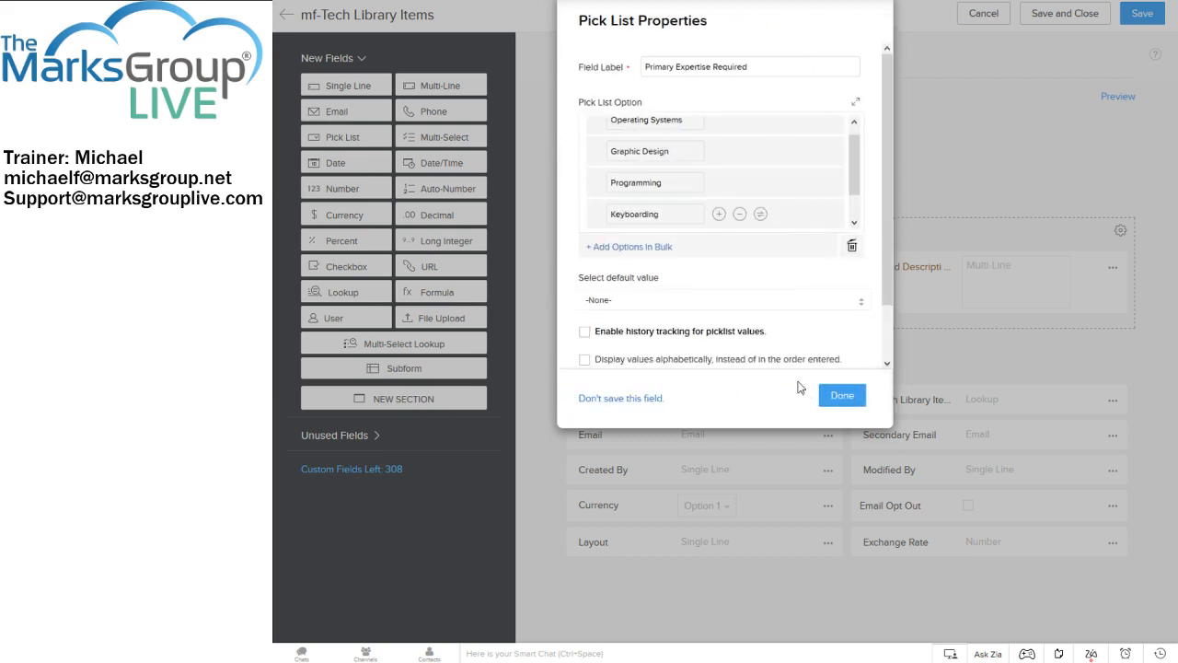
# Delete the Thing1 thing2 thing3 option from the pick list
pyautogui.scroll(-1, 745, 199)
pyautogui.scroll(2, 744, 202)
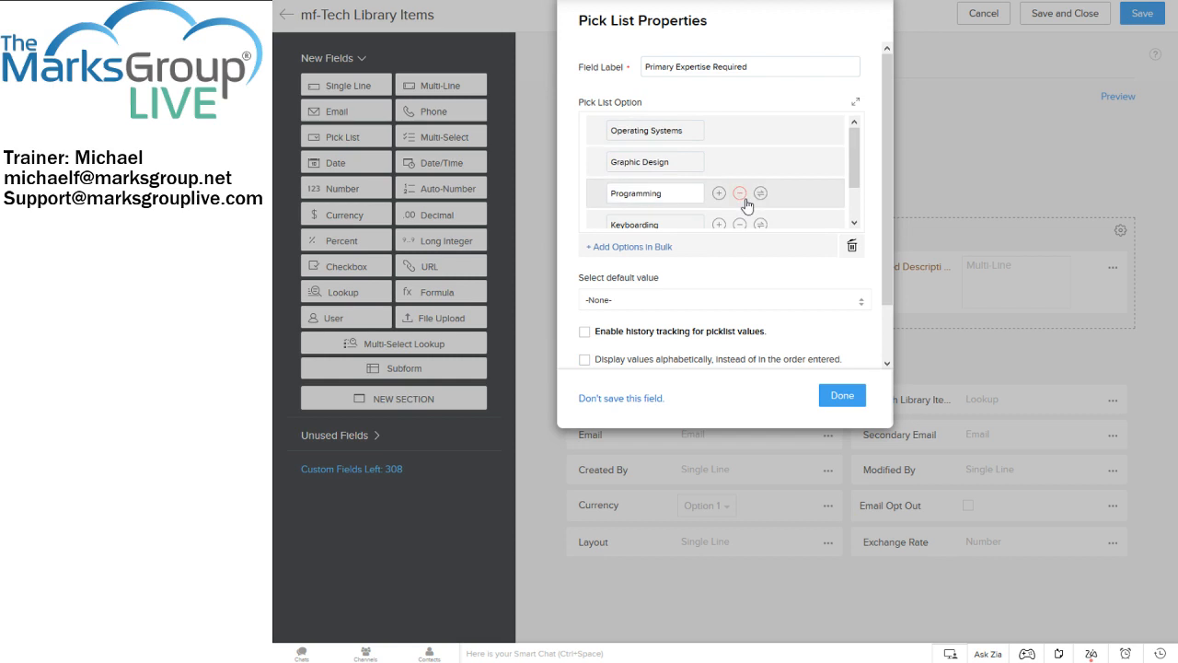
pyautogui.scroll(-1, 759, 207)
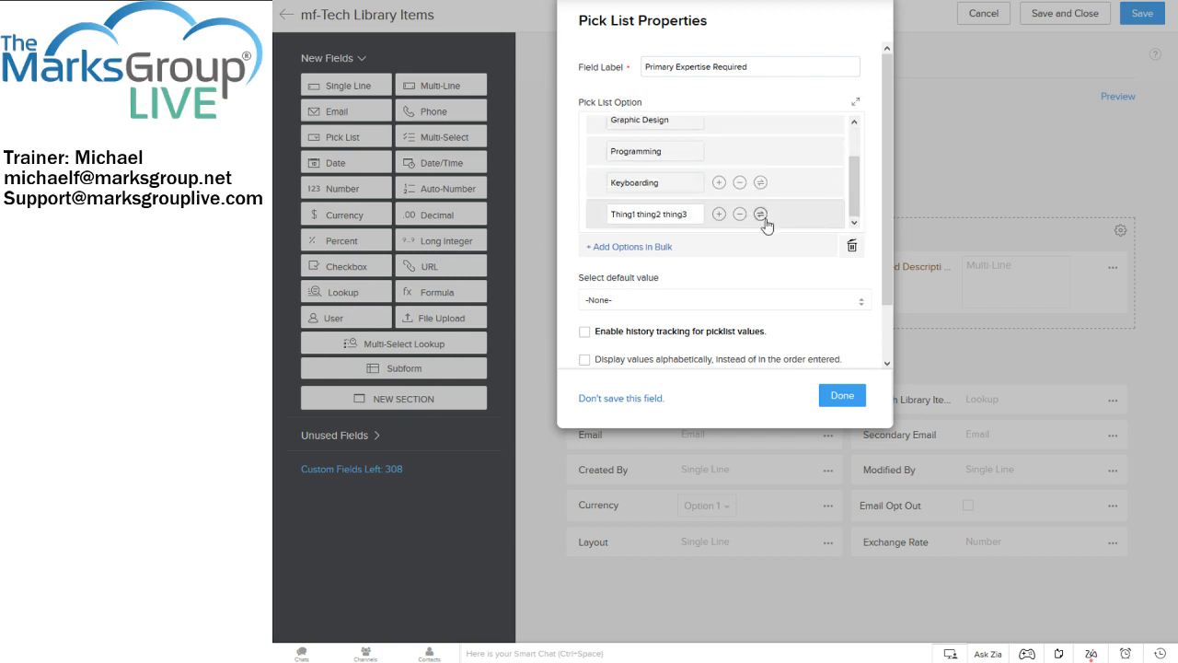
pyautogui.click(739, 215)
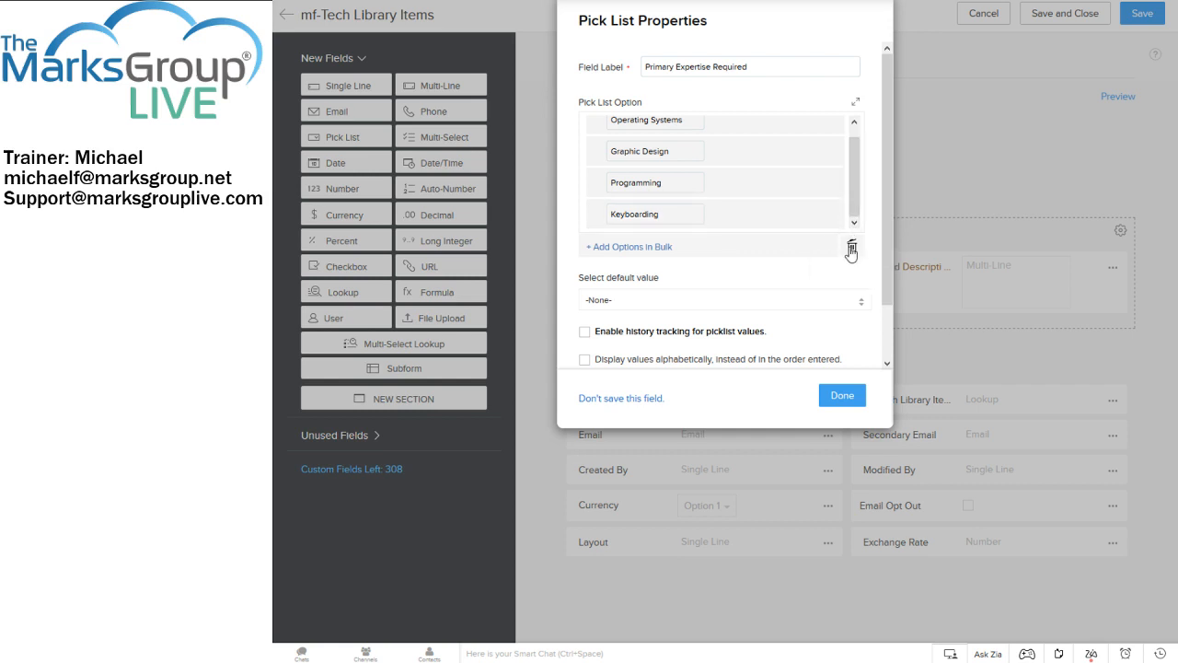
# Default the pick list to Operating Systems, sort values alphabetically, and confirm the field
pyautogui.click(667, 304)
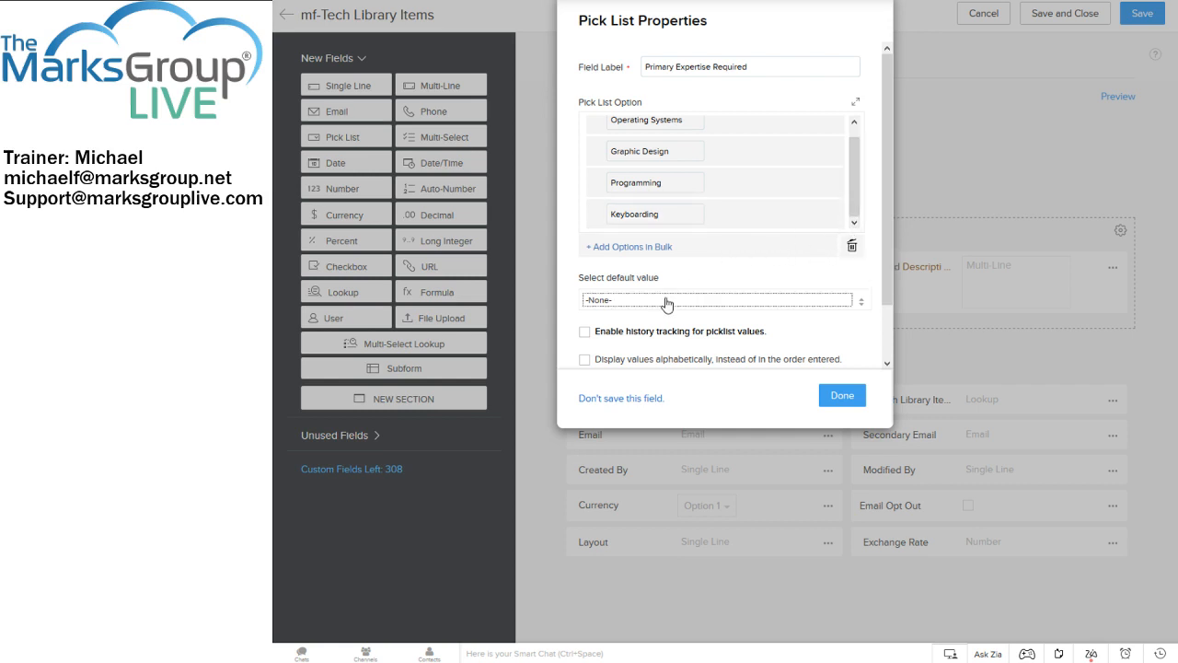
pyautogui.press('Down')
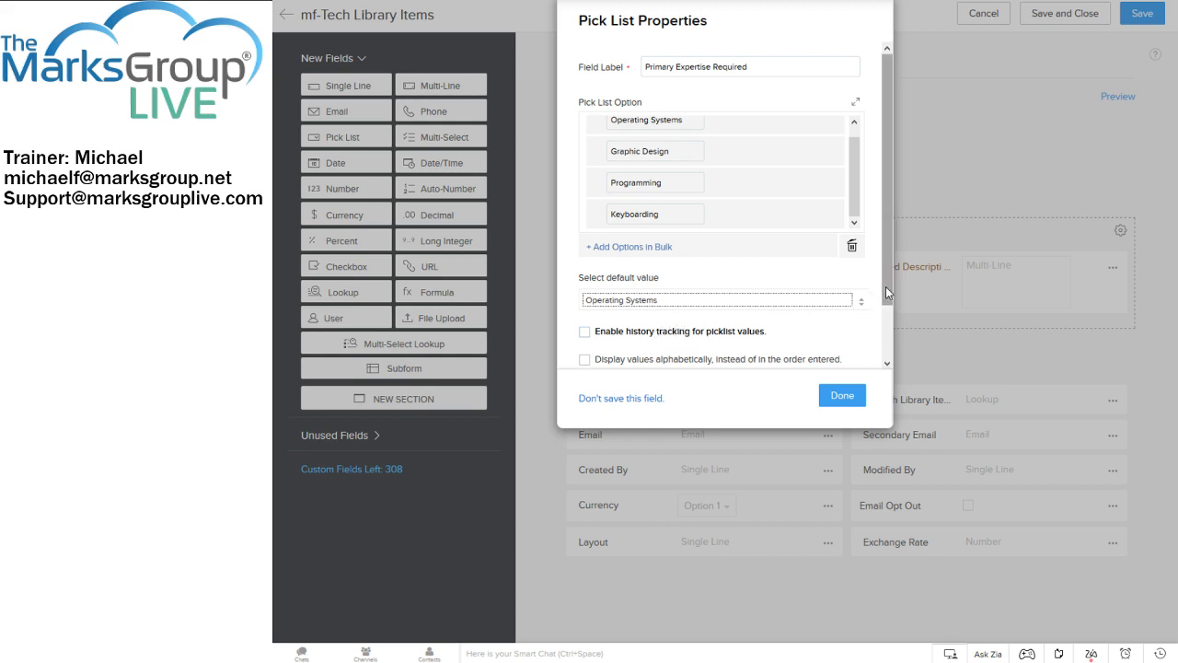
pyautogui.moveTo(885, 302); pyautogui.dragTo(899, 365)
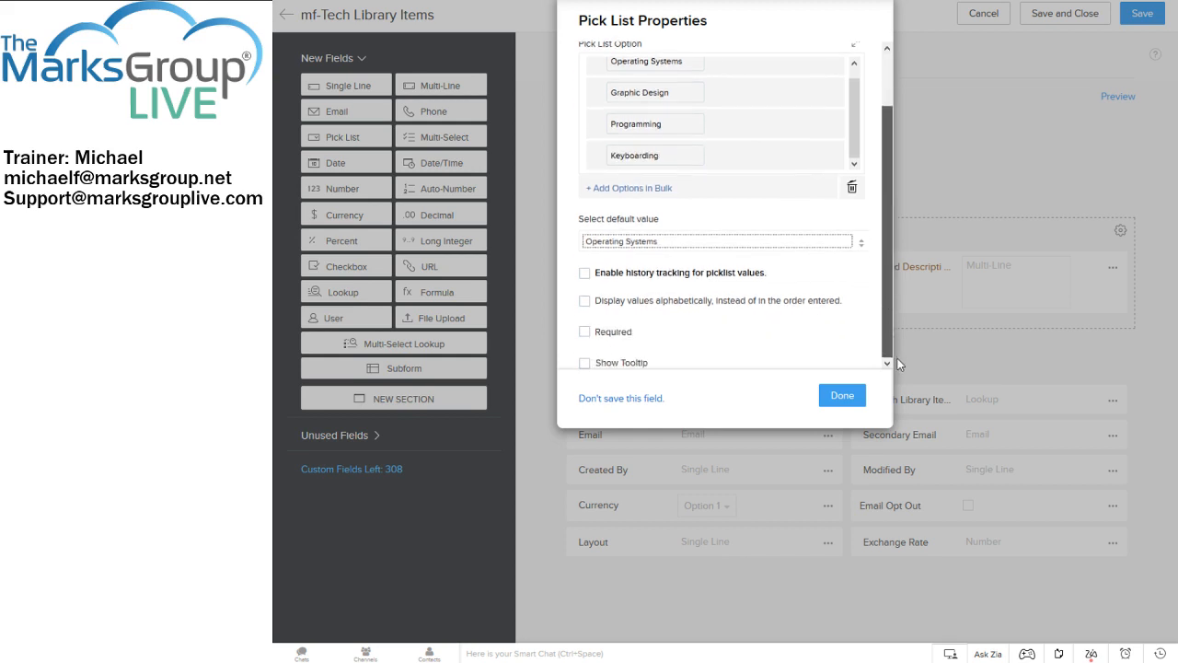
pyautogui.click(585, 304)
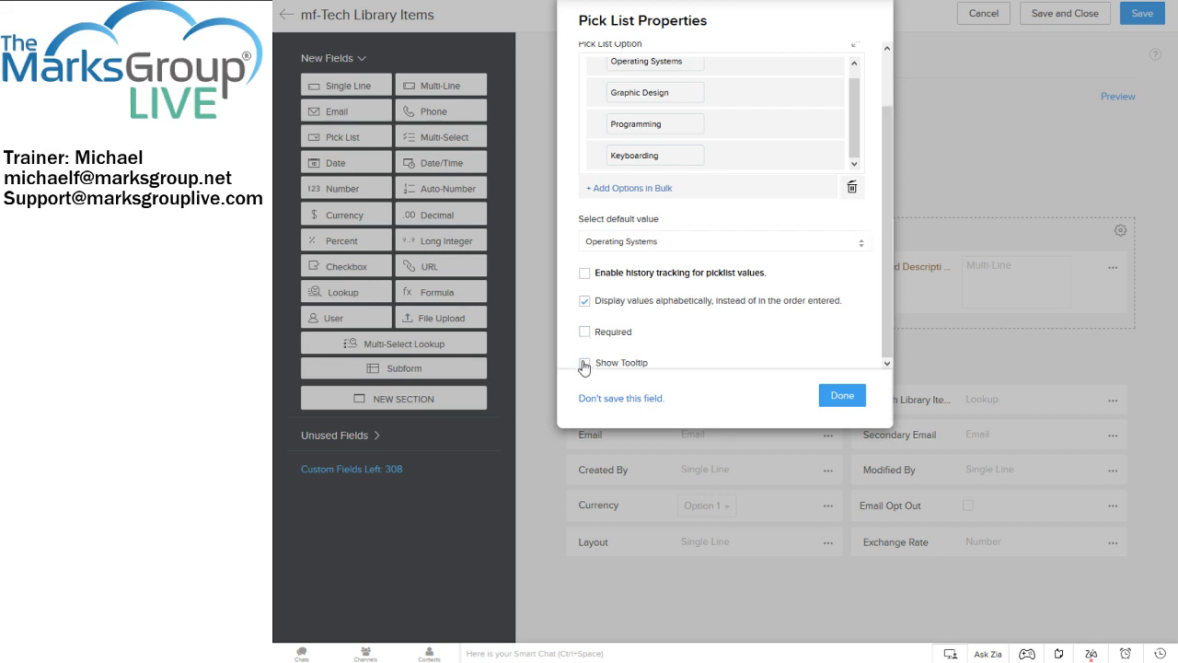
pyautogui.click(836, 399)
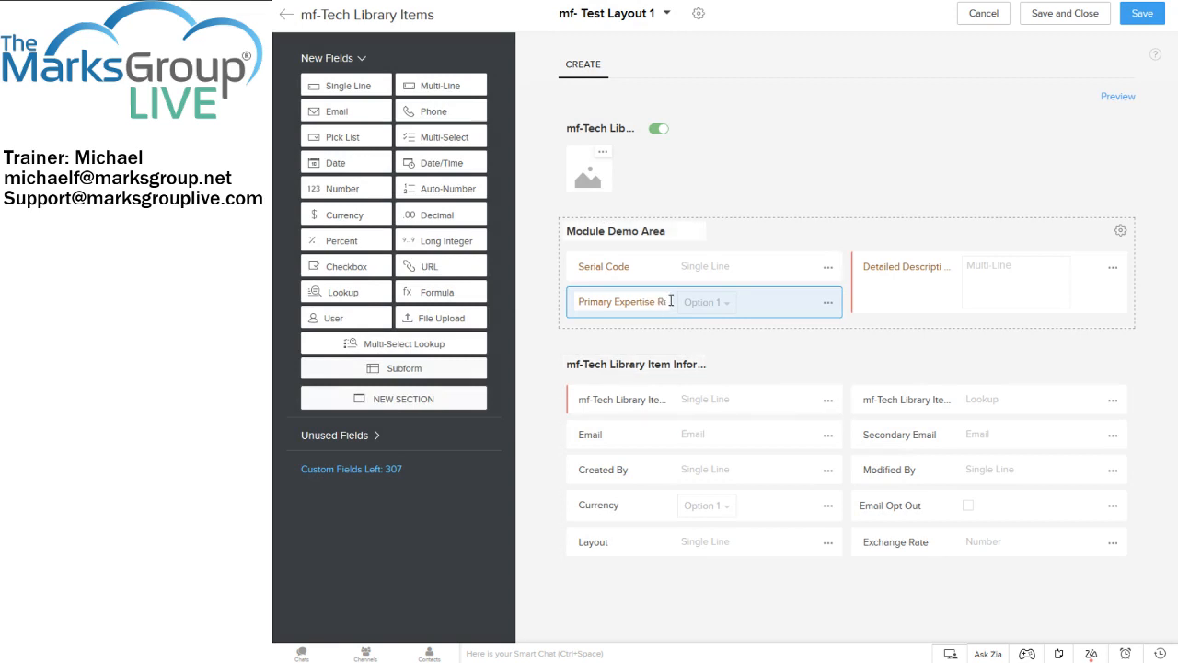
# Choose Add to Other Layouts from Primary Expertise Required's menu, after cancelling its Edit Properties
pyautogui.click(827, 303)
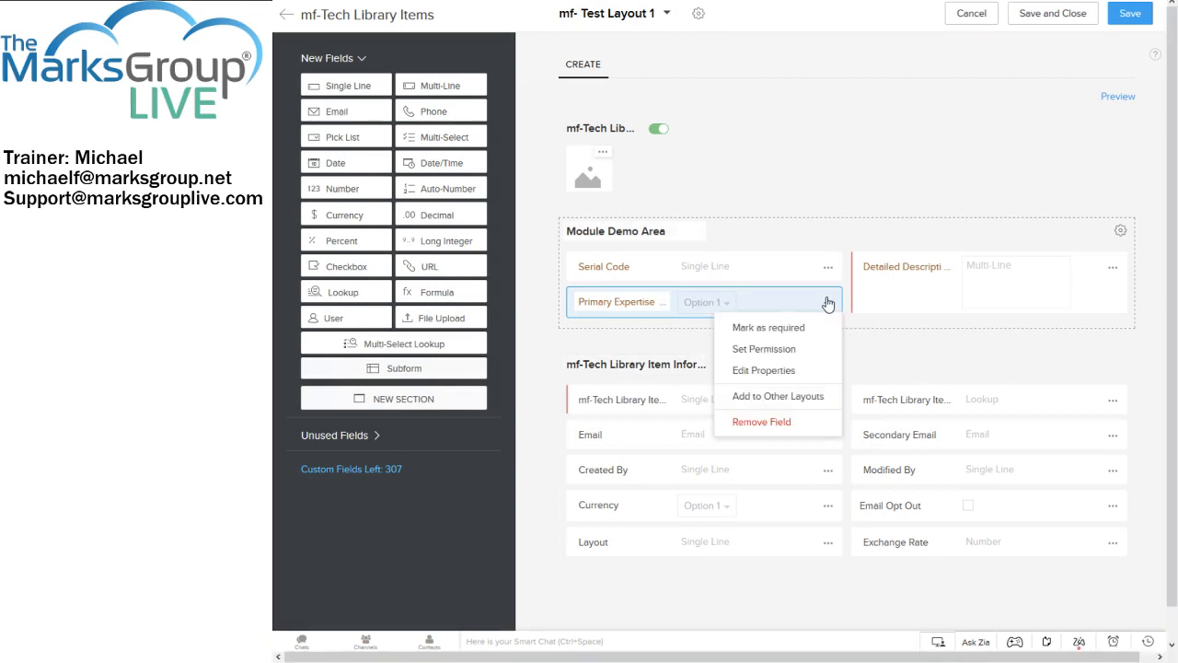
pyautogui.click(788, 373)
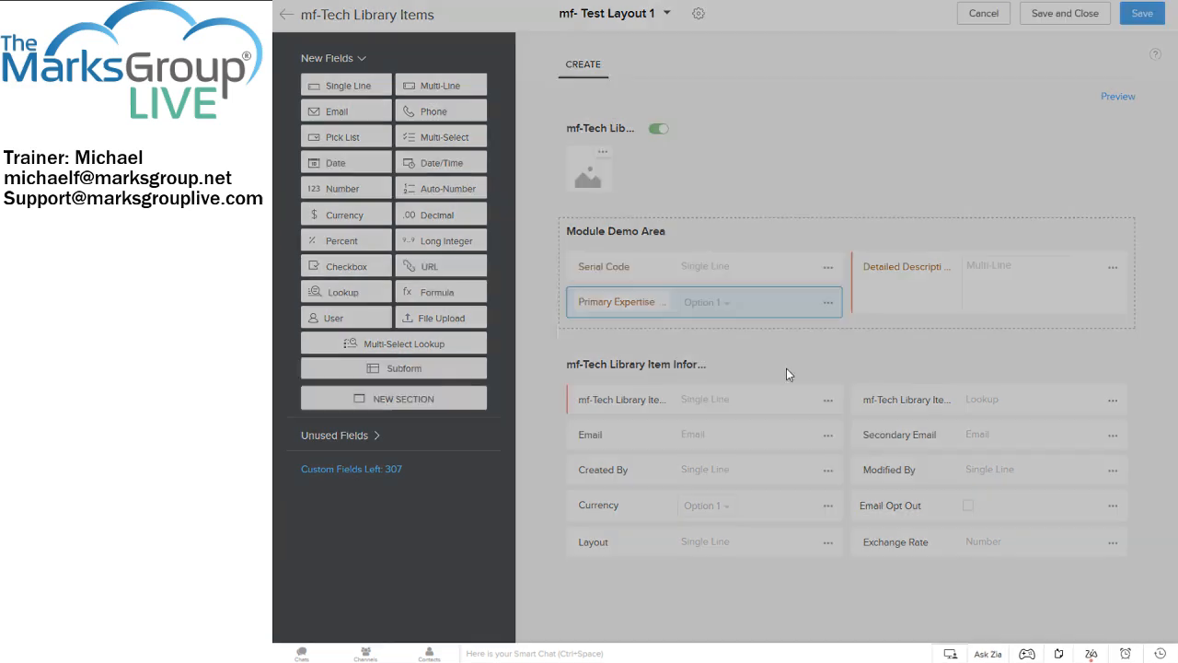
pyautogui.click(793, 393)
pyautogui.click(821, 308)
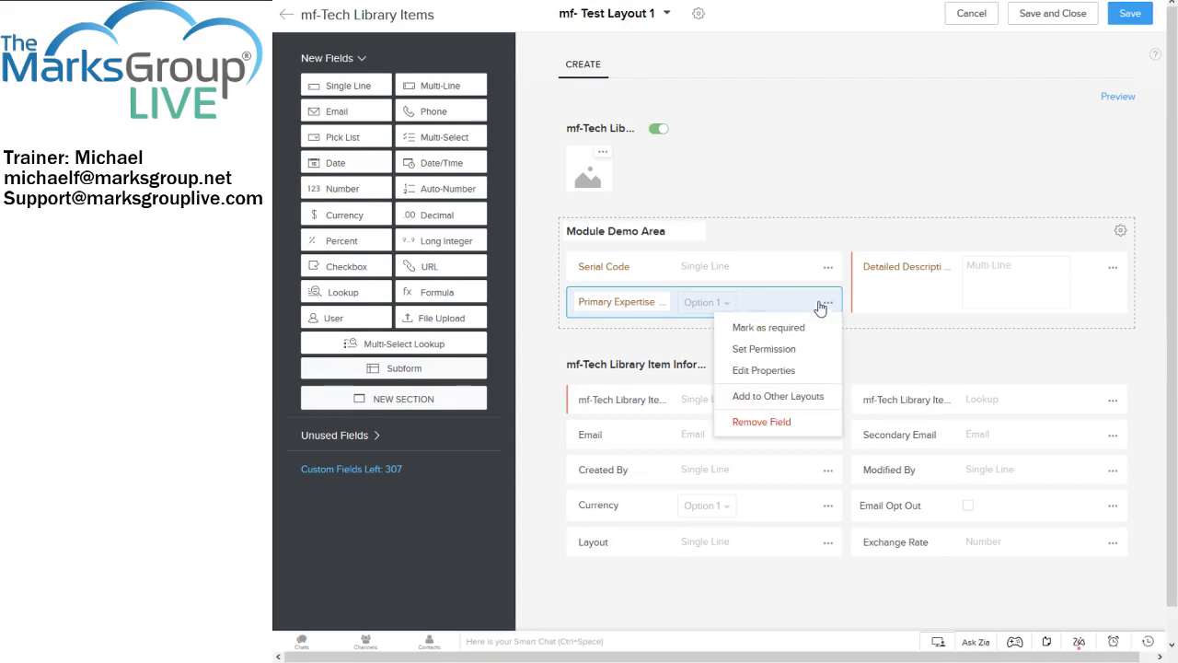
pyautogui.click(787, 397)
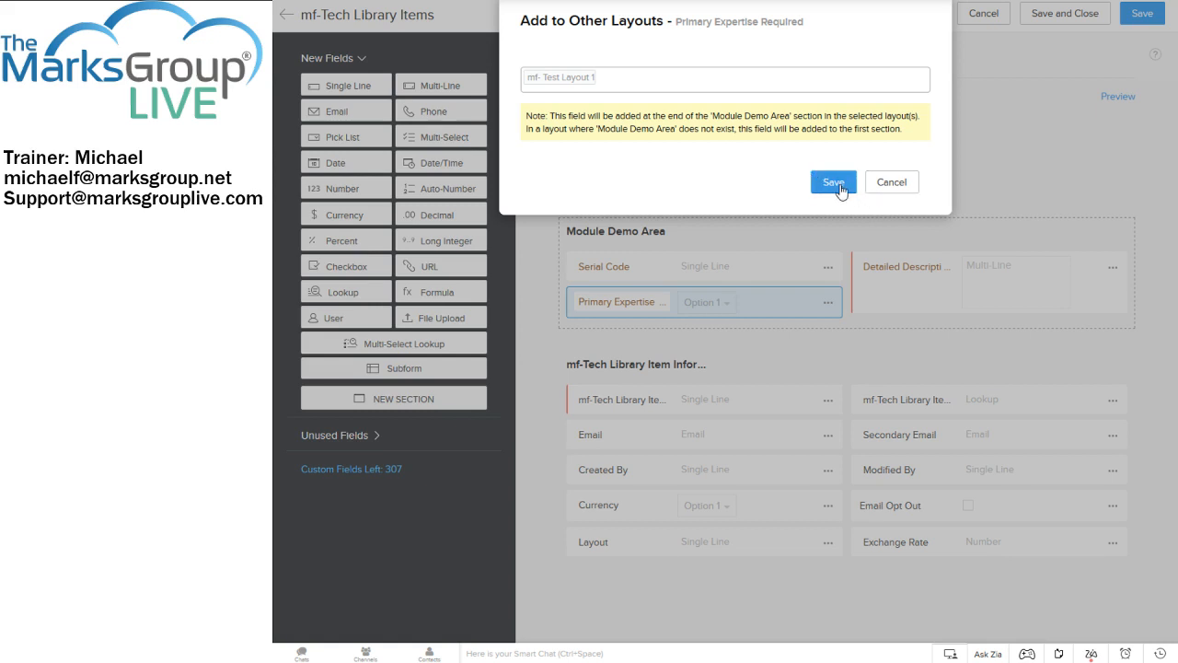
# Cancel the Add to Other Layouts dialog for Primary Expertise Required
pyautogui.click(880, 182)
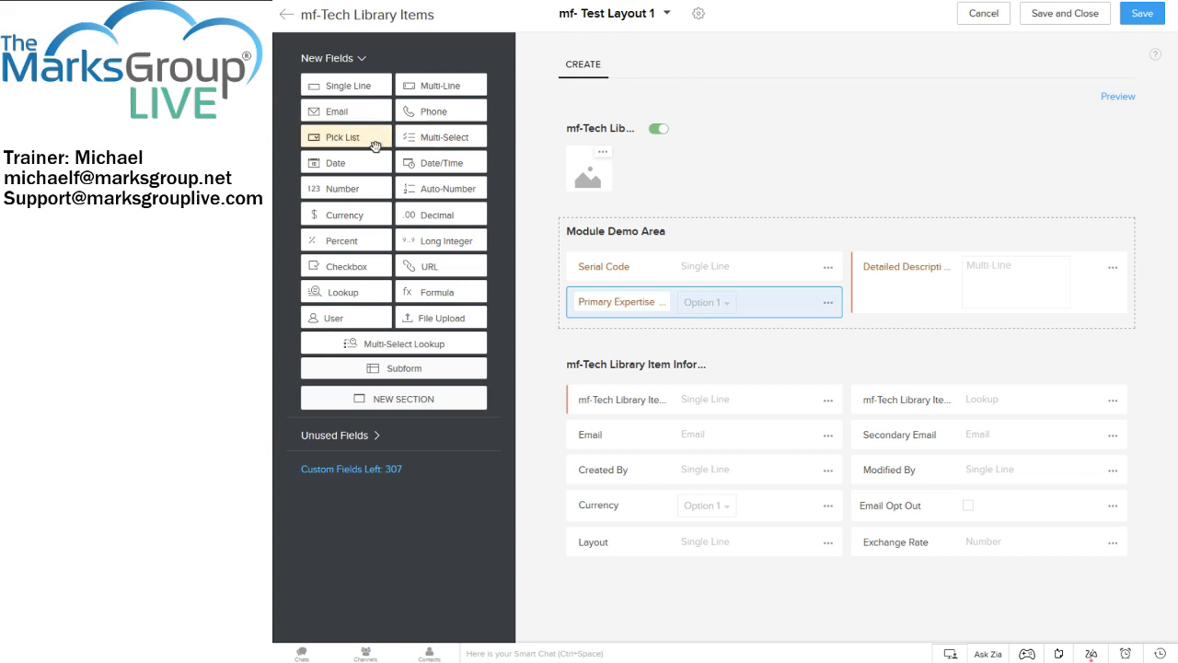
pyautogui.moveTo(375, 145); pyautogui.dragTo(668, 338)
pyautogui.moveTo(668, 339); pyautogui.dragTo(668, 340)
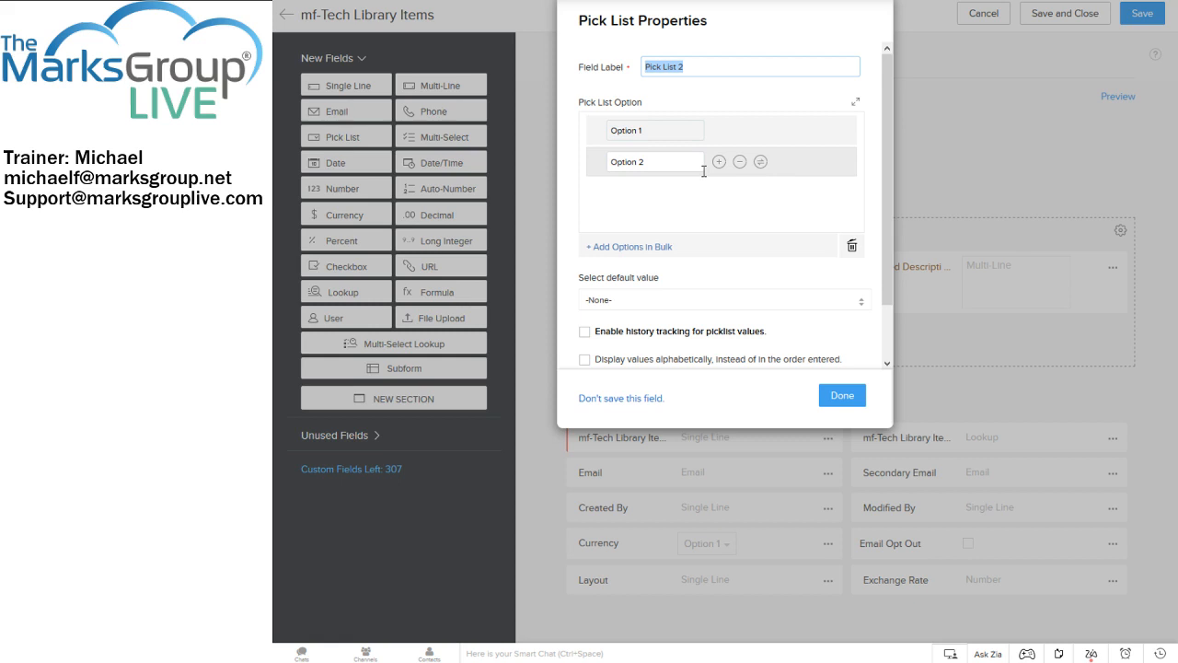
pyautogui.press('Escape')
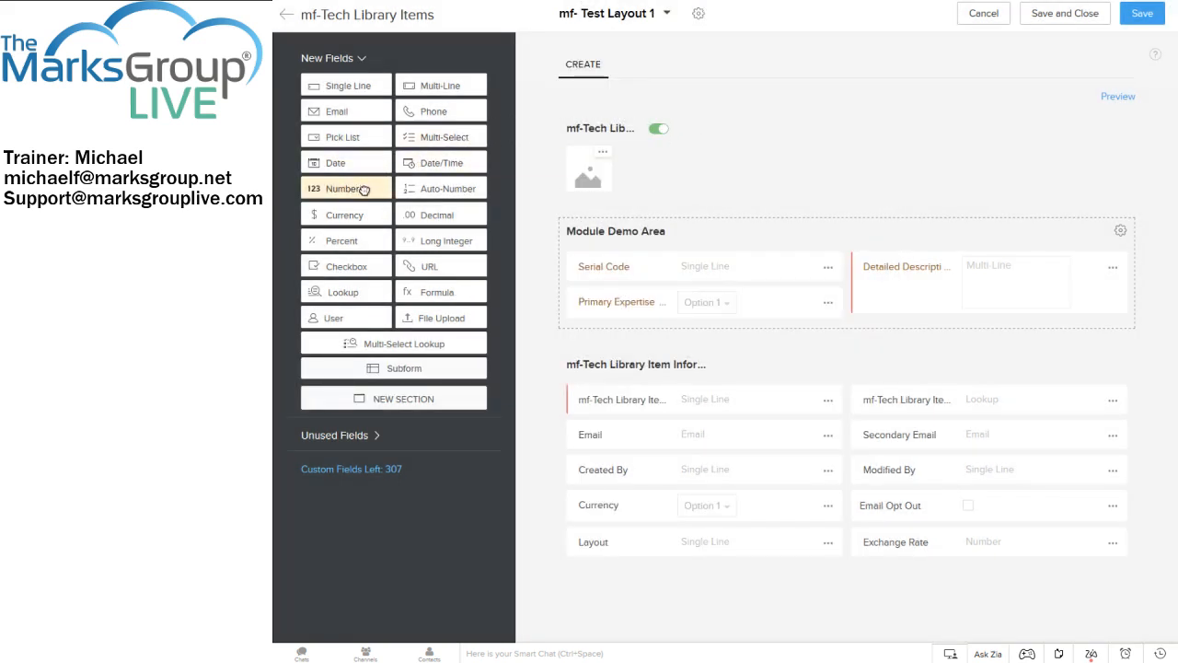
# Drop a Number field into Module Demo Area and mark Number 1 as required
pyautogui.moveTo(360, 189); pyautogui.dragTo(666, 311)
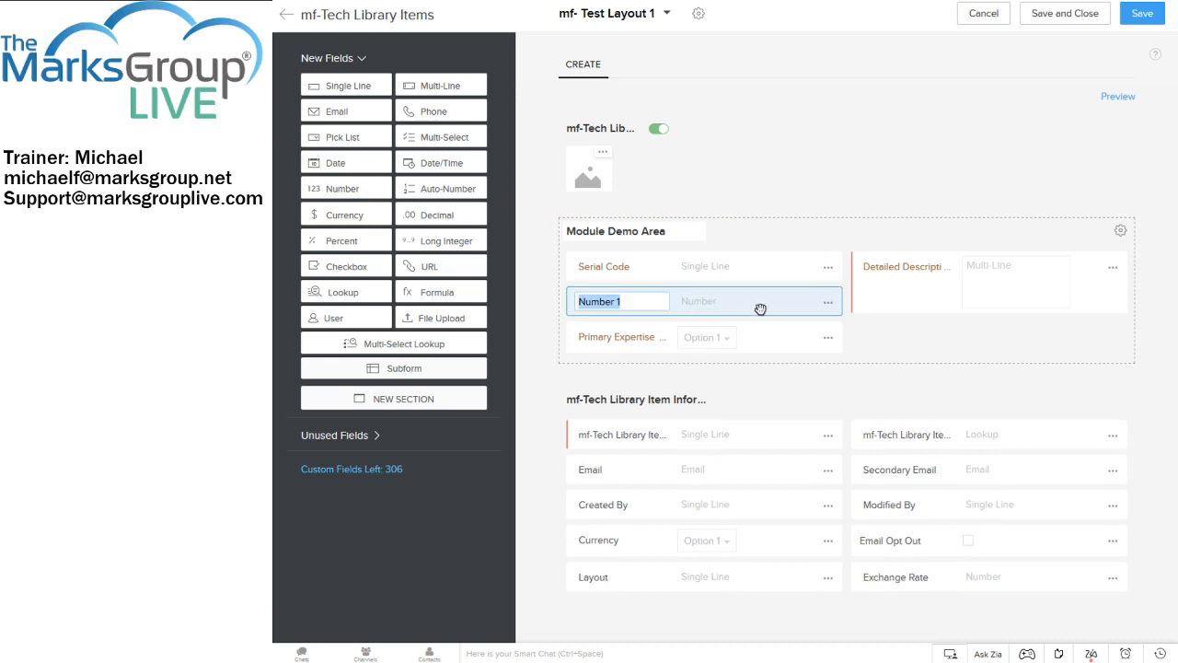
pyautogui.click(825, 303)
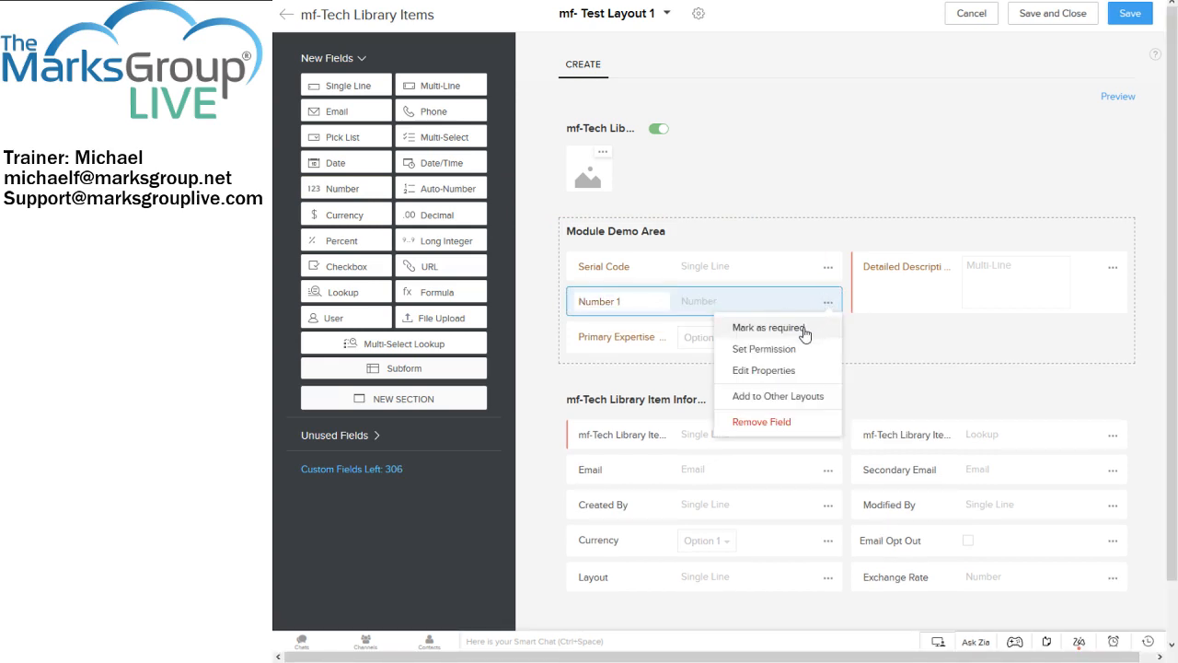
pyautogui.click(804, 328)
# Review Number 1's maximum digits setting in its properties, then close without changes
pyautogui.click(828, 303)
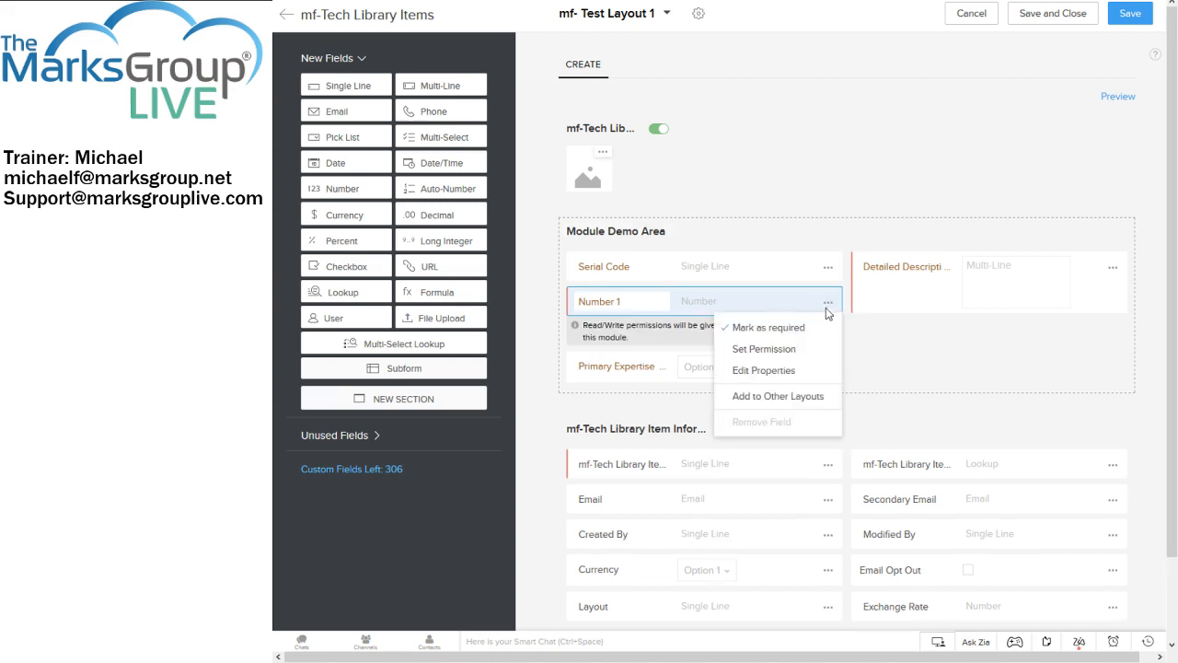
pyautogui.click(803, 369)
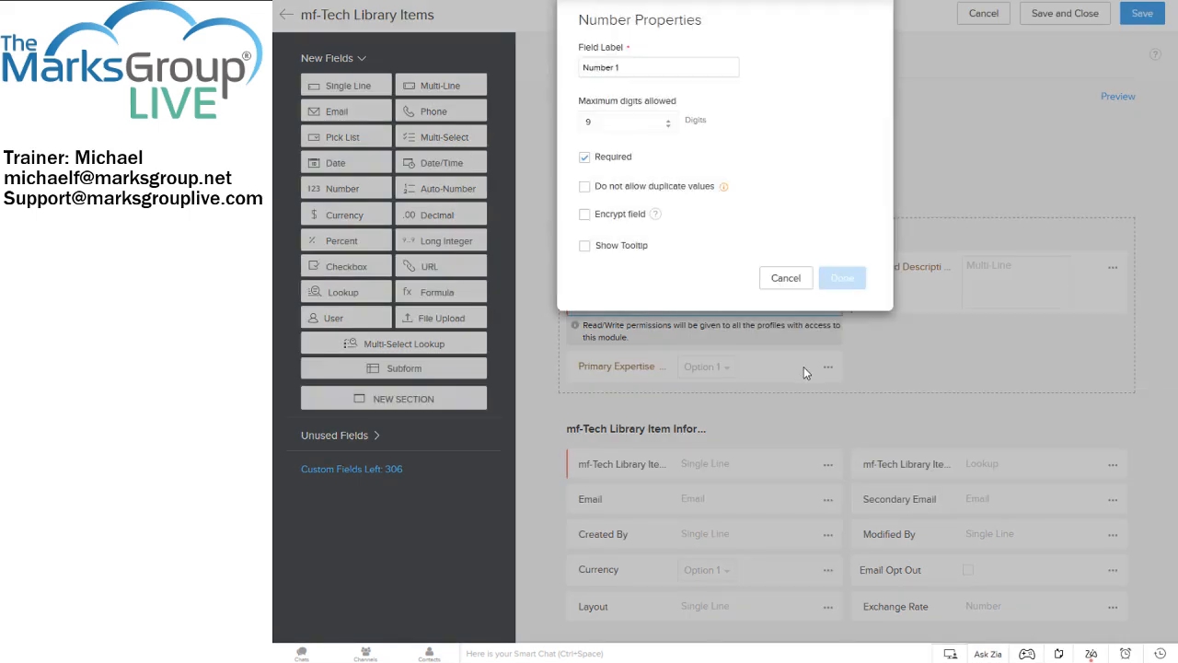
pyautogui.click(667, 129)
pyautogui.click(803, 134)
pyautogui.click(604, 125)
pyautogui.click(789, 137)
pyautogui.click(785, 277)
# Add a Phone field to Module Demo Area's right column allowing 12 characters
pyautogui.moveTo(452, 112); pyautogui.dragTo(863, 329)
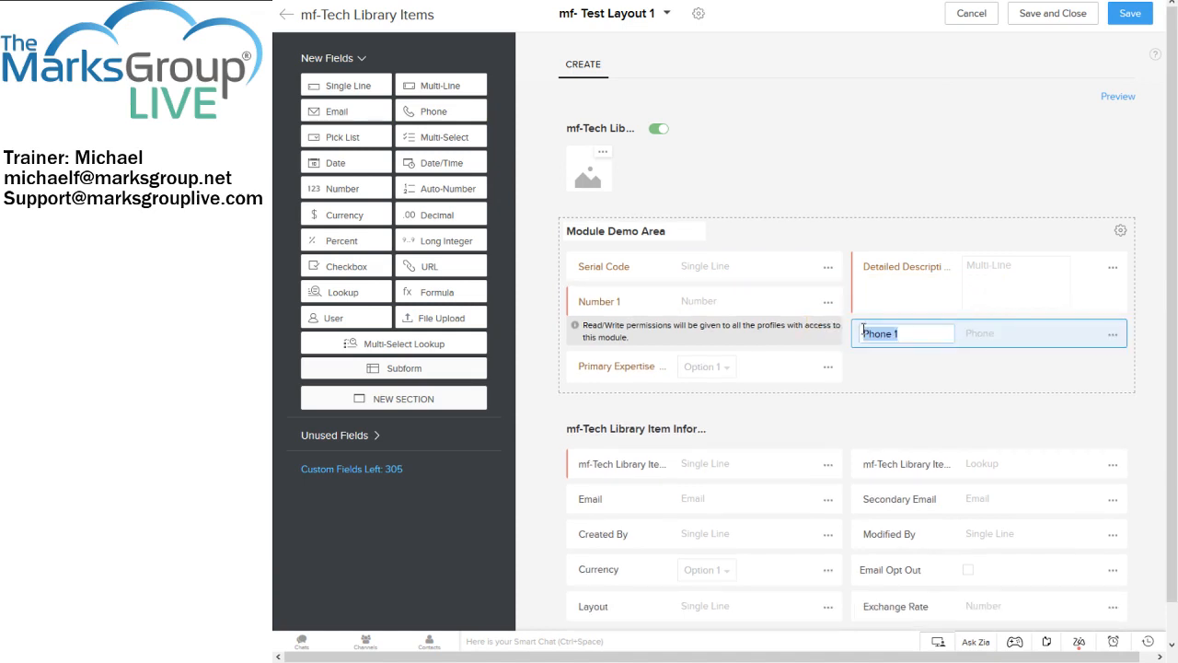
pyautogui.click(1112, 334)
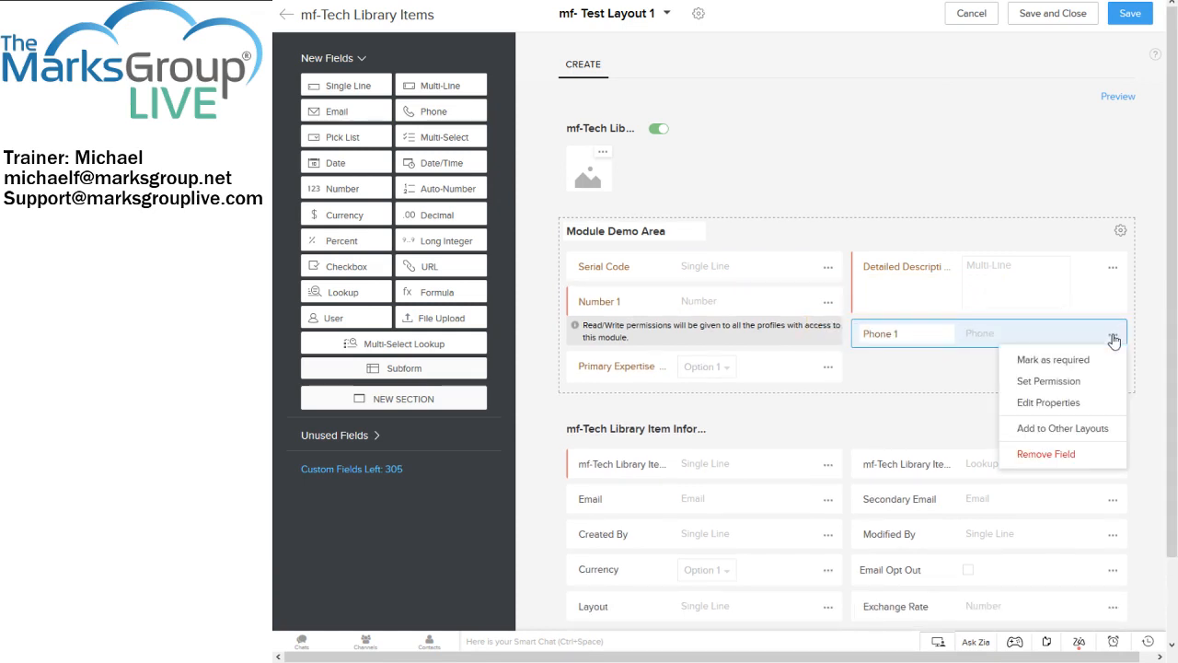
pyautogui.click(1067, 402)
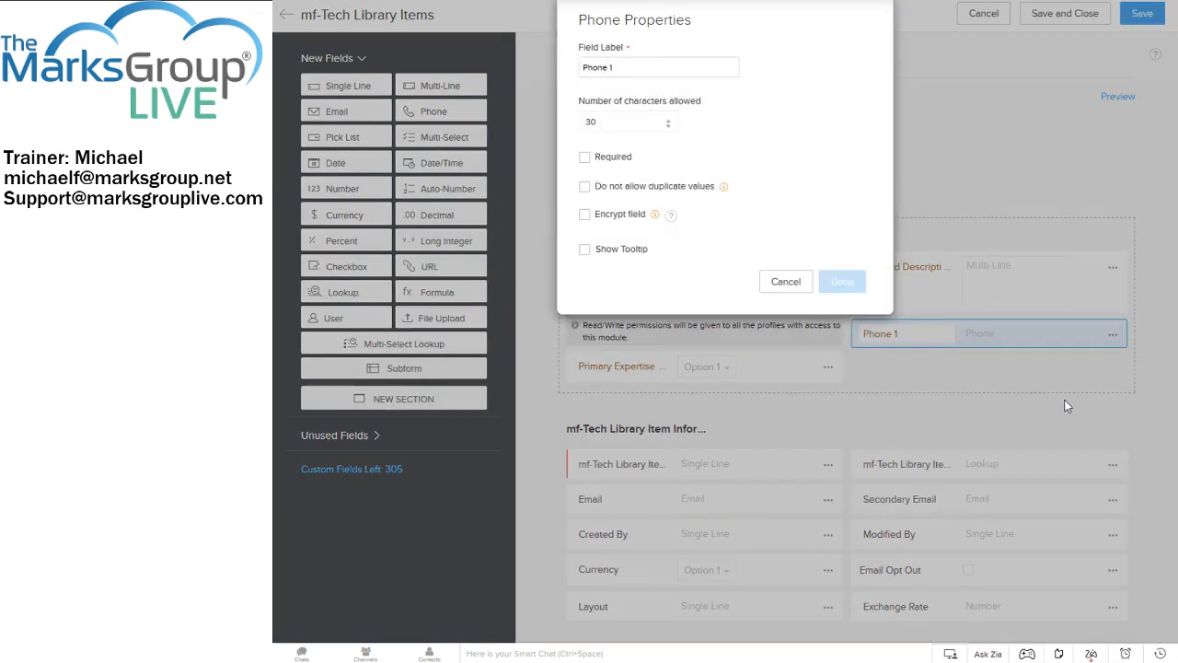
pyautogui.click(623, 123)
pyautogui.write('10')
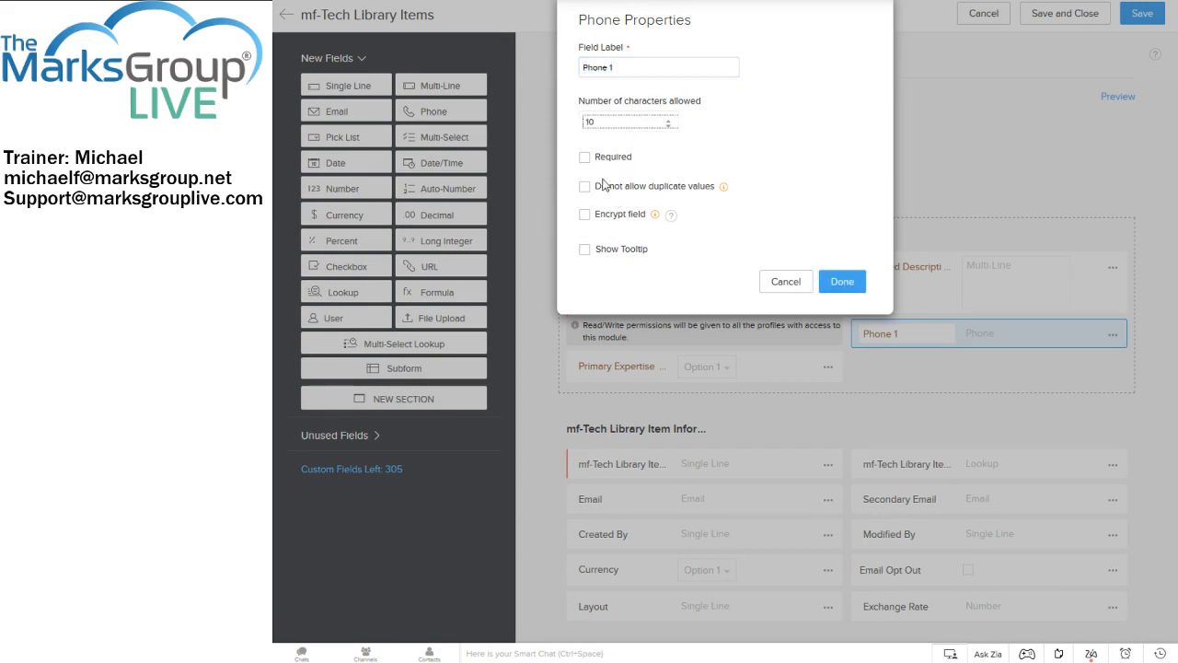
pyautogui.click(668, 119)
pyautogui.click(669, 119)
pyautogui.click(846, 283)
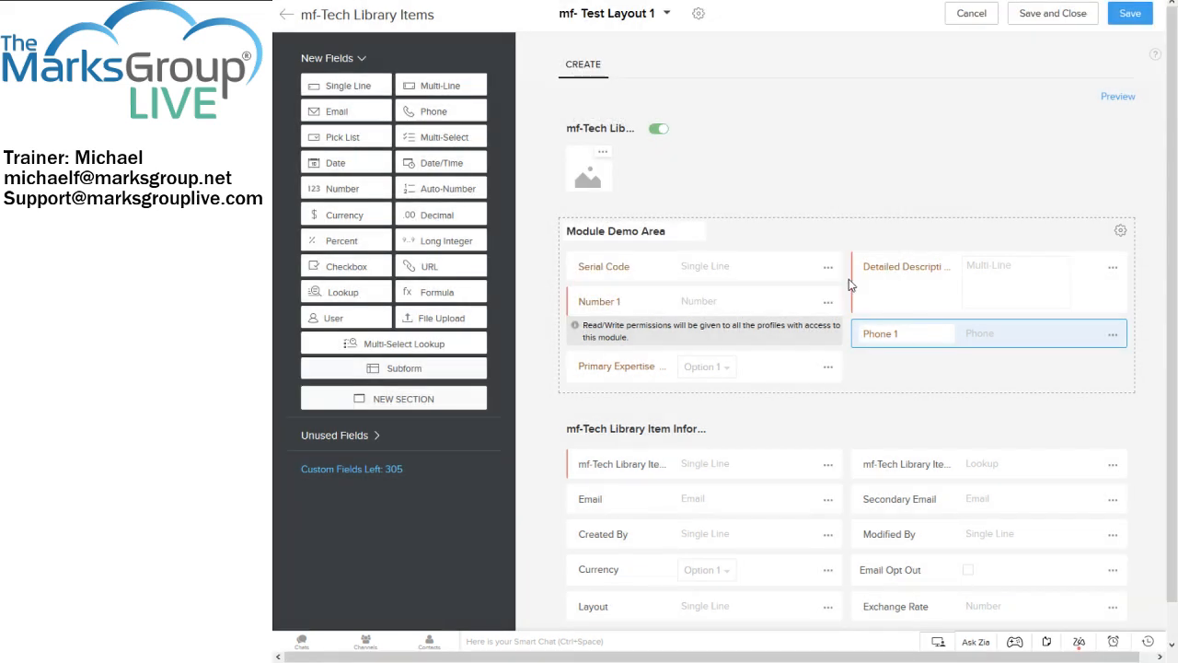
# Mark the Phone 1 field as required in its properties
pyautogui.click(1112, 334)
pyautogui.click(1070, 405)
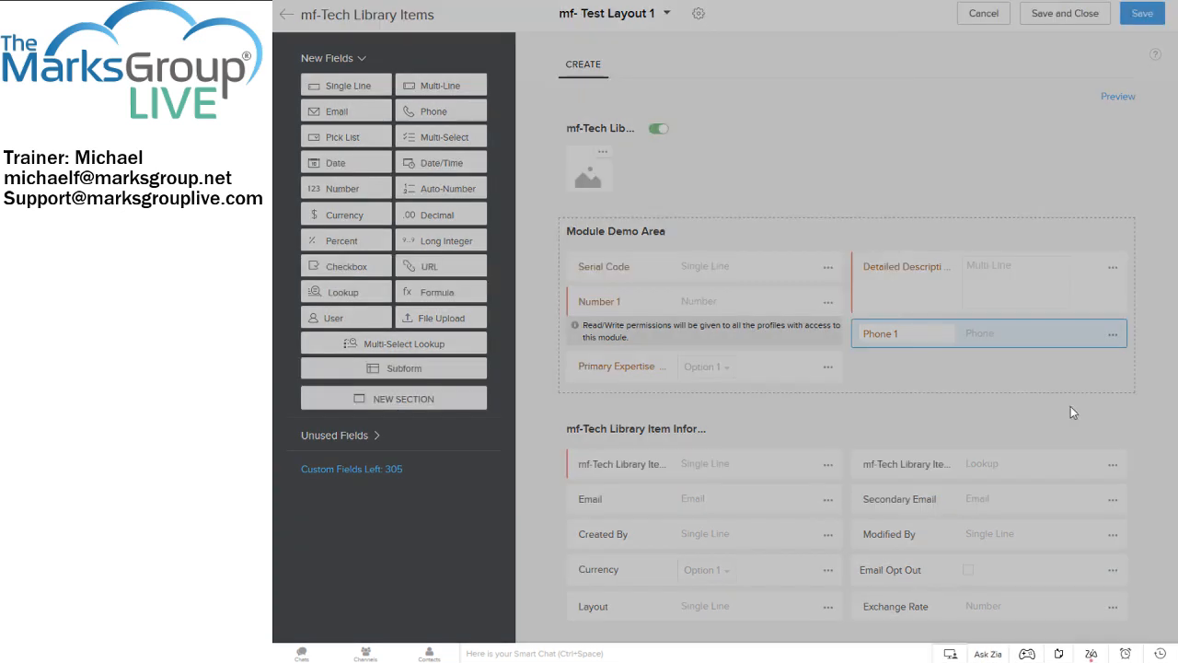
pyautogui.click(584, 157)
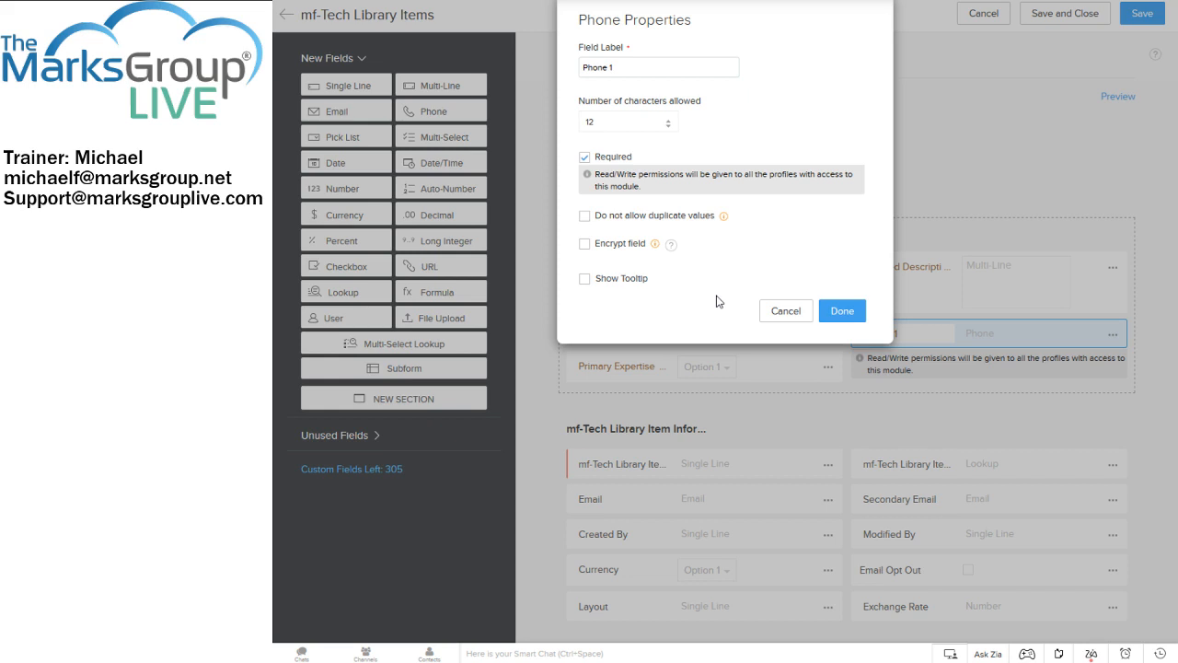
pyautogui.click(805, 316)
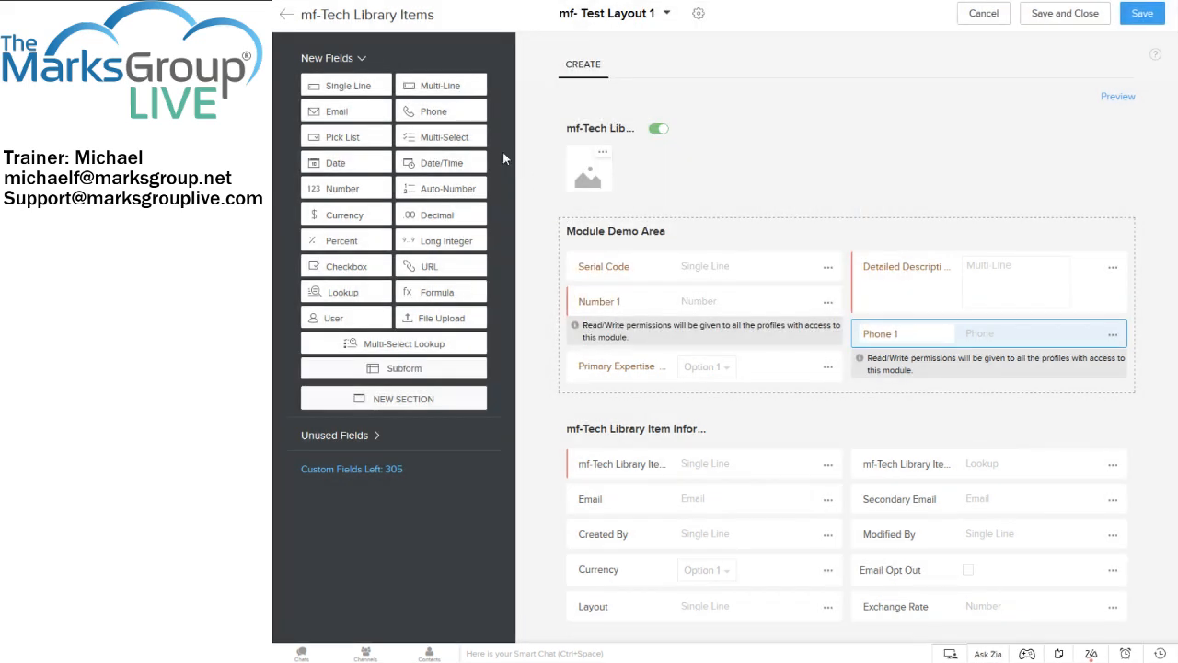
pyautogui.moveTo(432, 137); pyautogui.dragTo(608, 405)
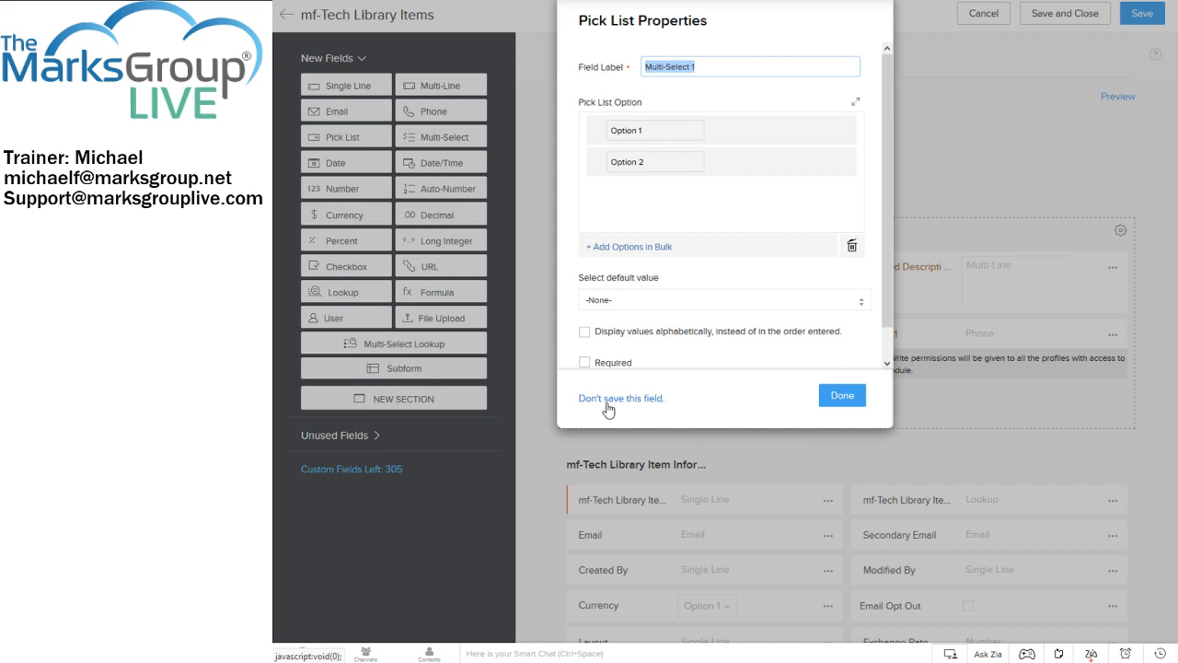
pyautogui.click(605, 402)
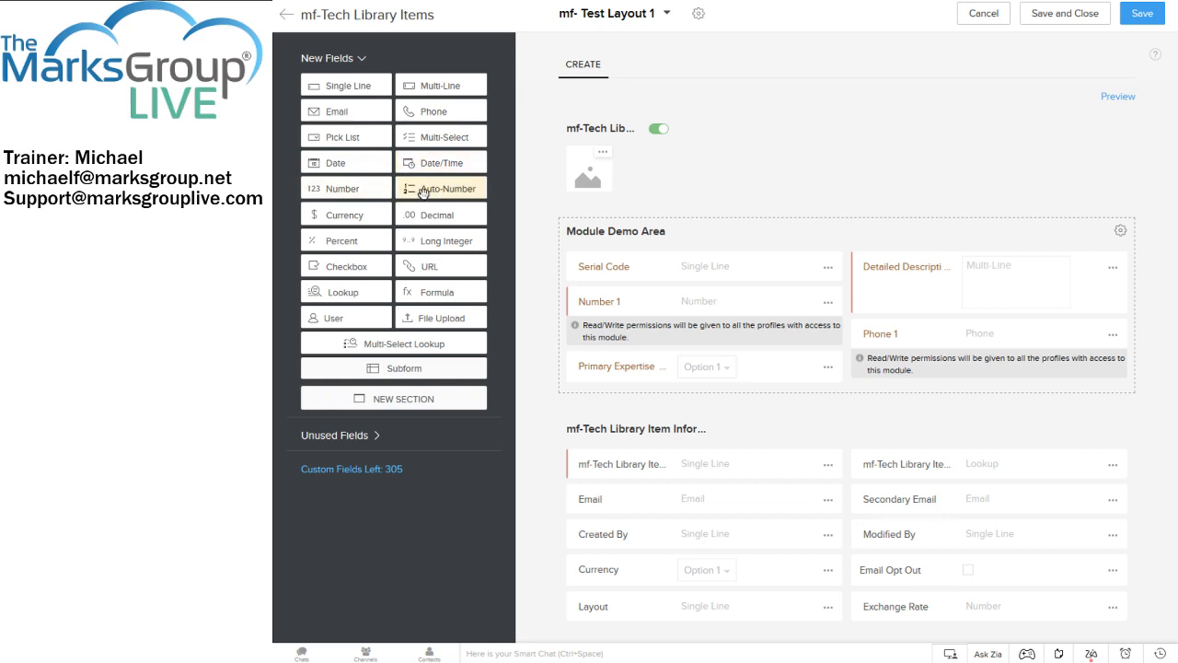
pyautogui.moveTo(411, 188); pyautogui.dragTo(598, 385)
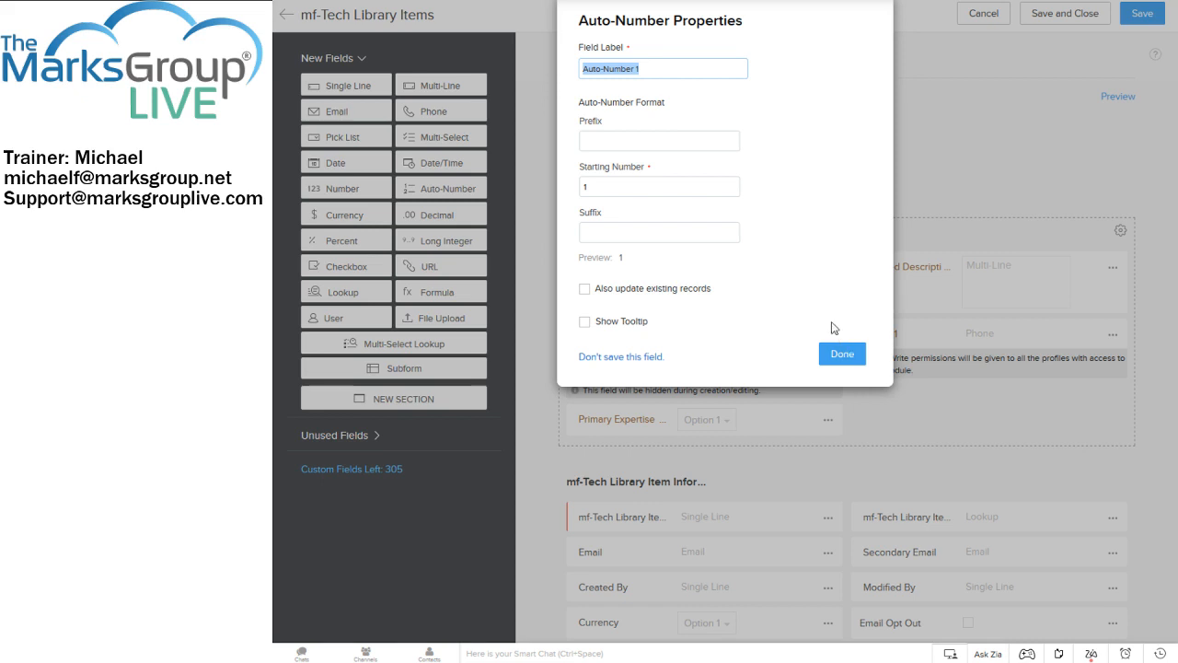
pyautogui.click(841, 354)
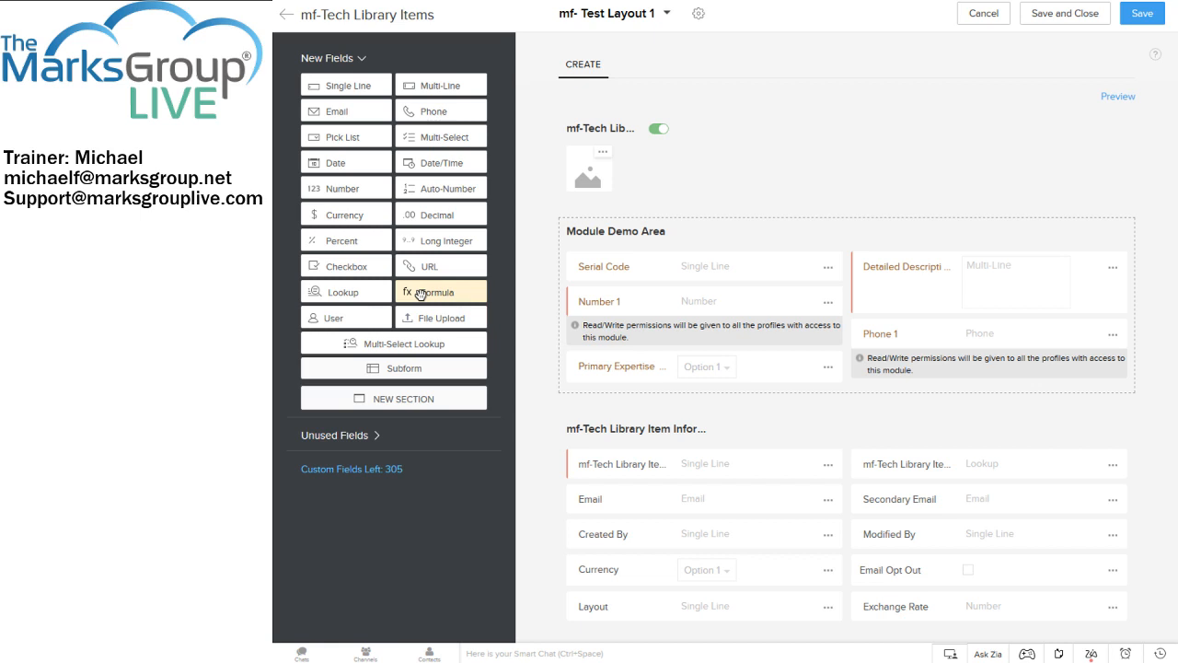
# Drop a User field atop Module Demo Area labelled 'Who Is Responsible?' and review its properties
pyautogui.moveTo(333, 317); pyautogui.dragTo(638, 260)
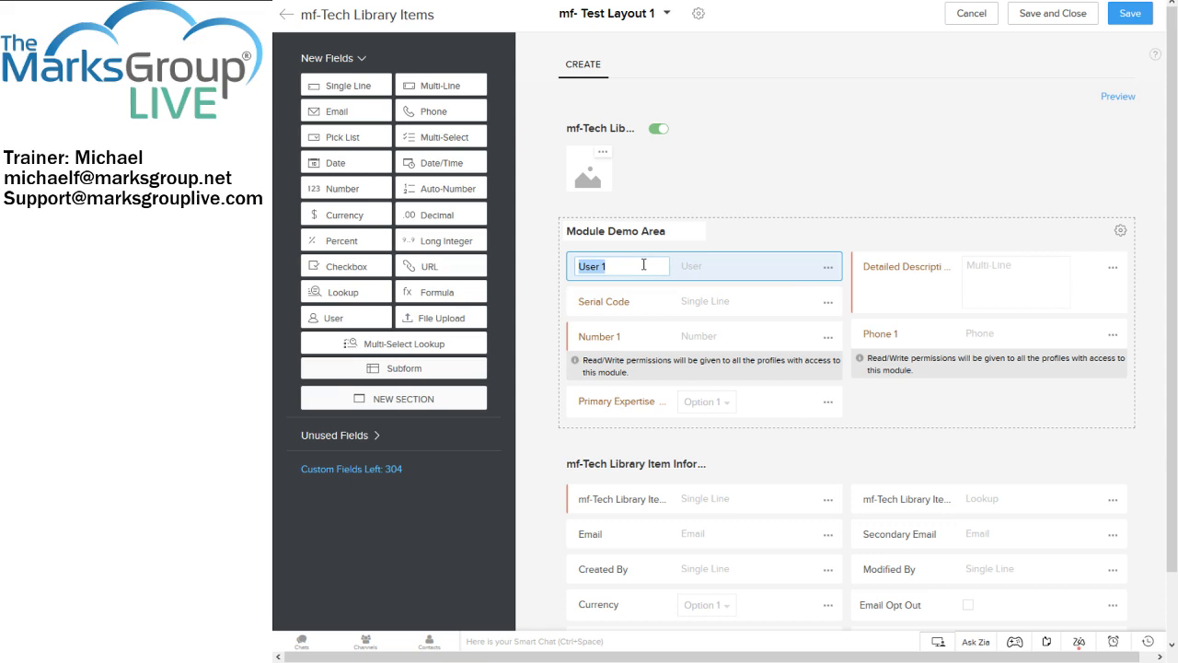
pyautogui.write('Who Is Responsible?')
pyautogui.click(828, 267)
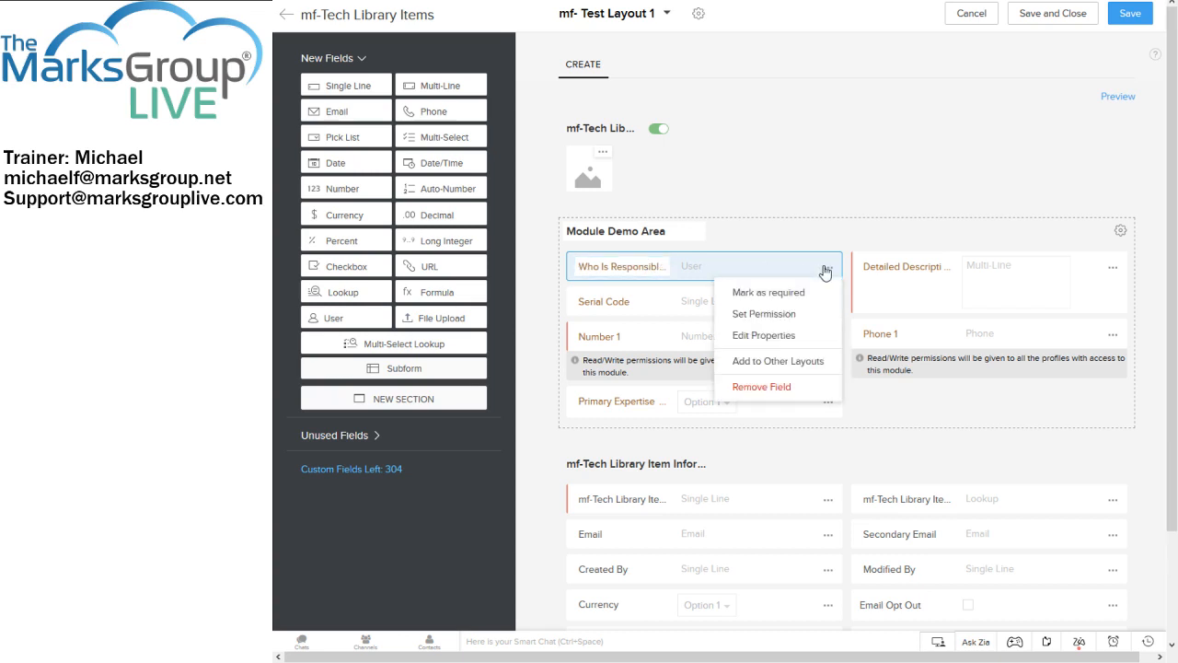
pyautogui.click(780, 335)
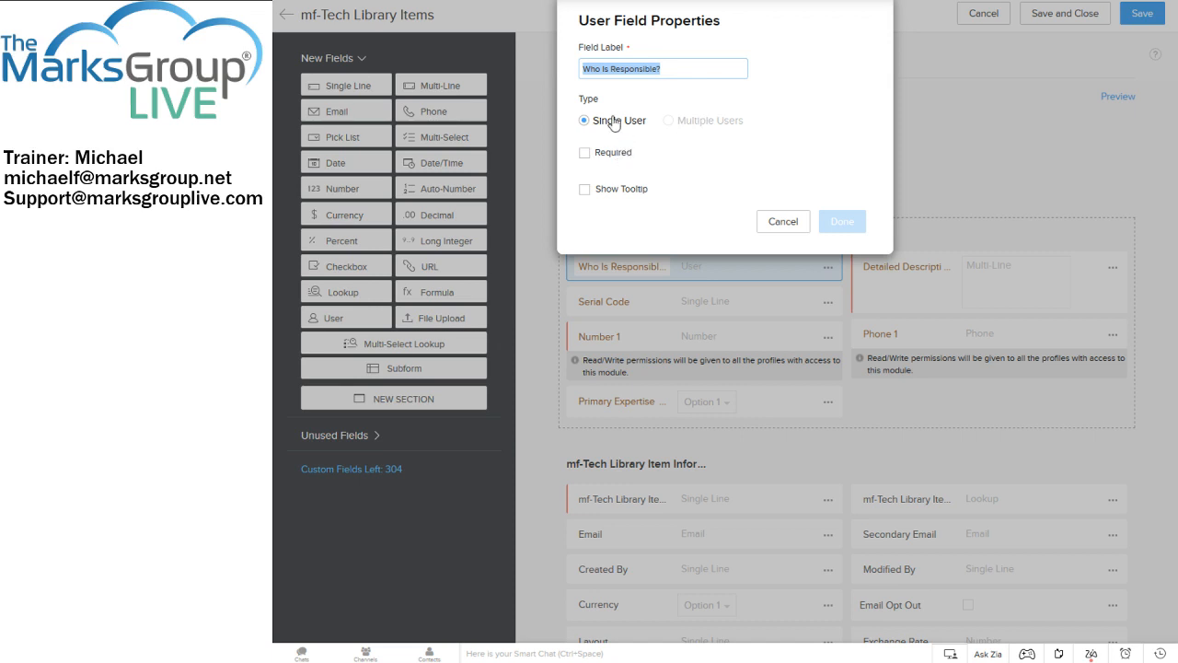
pyautogui.click(783, 224)
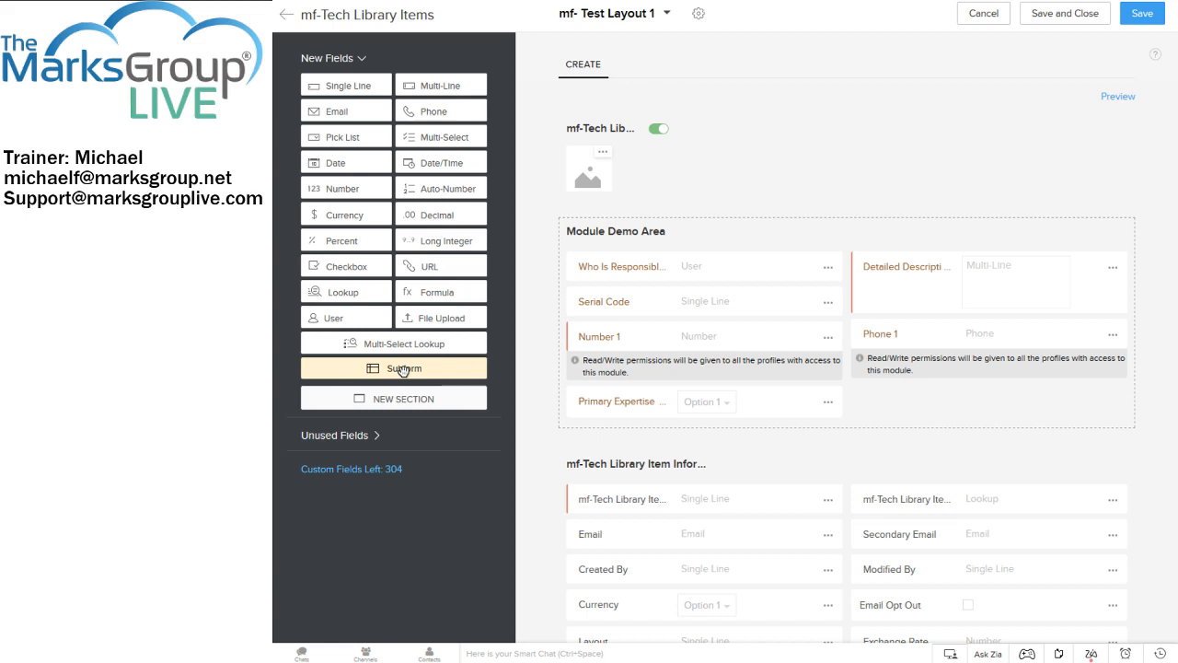
pyautogui.scroll(-2, 1040, 93)
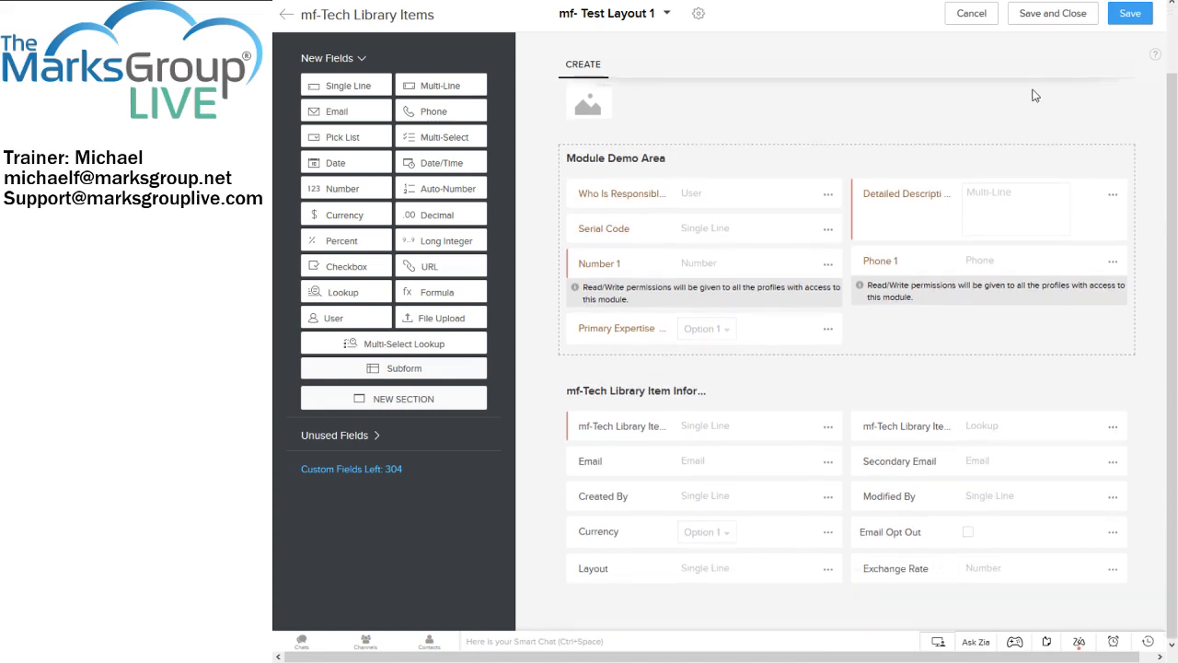
pyautogui.scroll(2, 1024, 87)
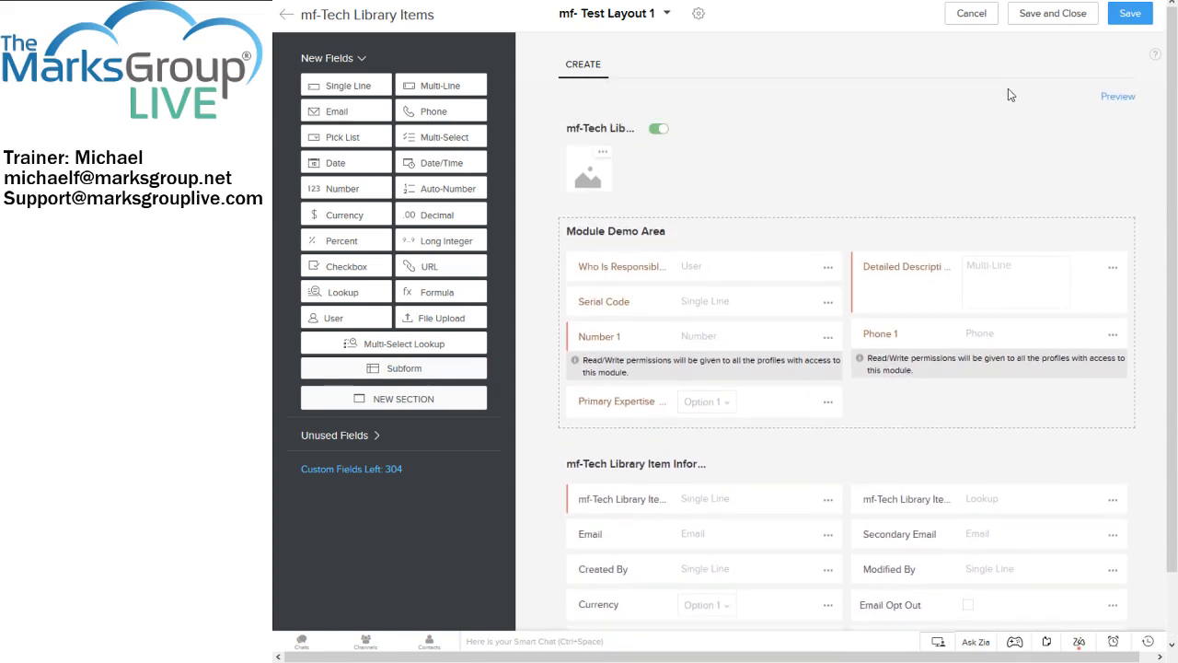
pyautogui.moveTo(1123, 235)
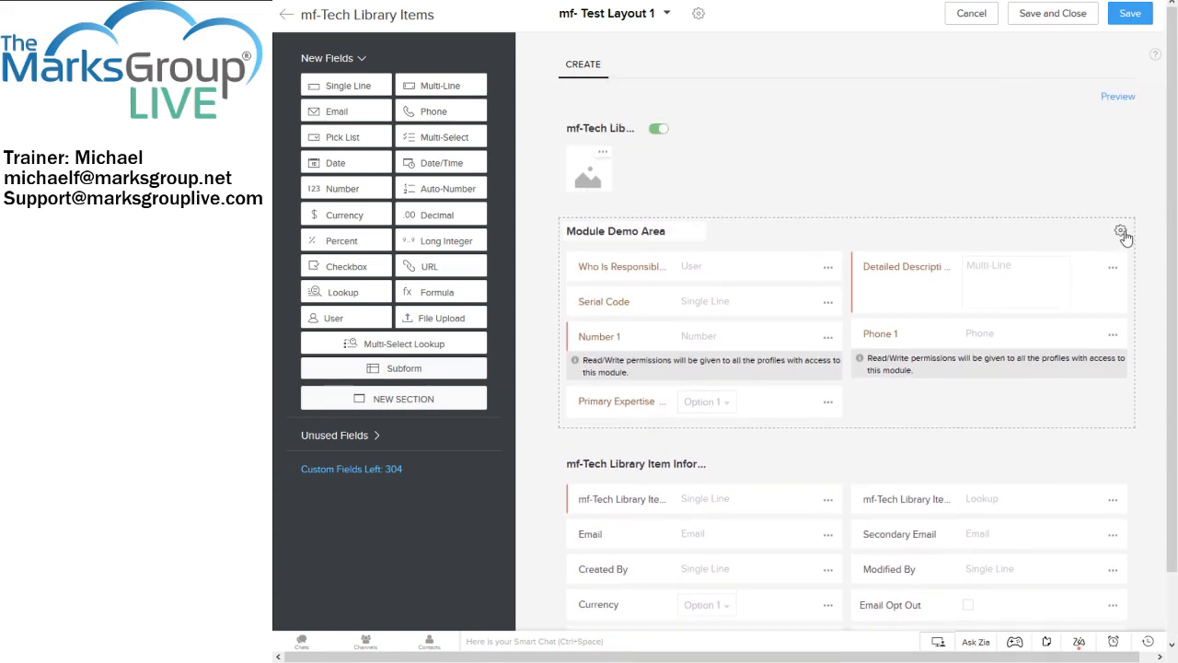
pyautogui.click(1121, 232)
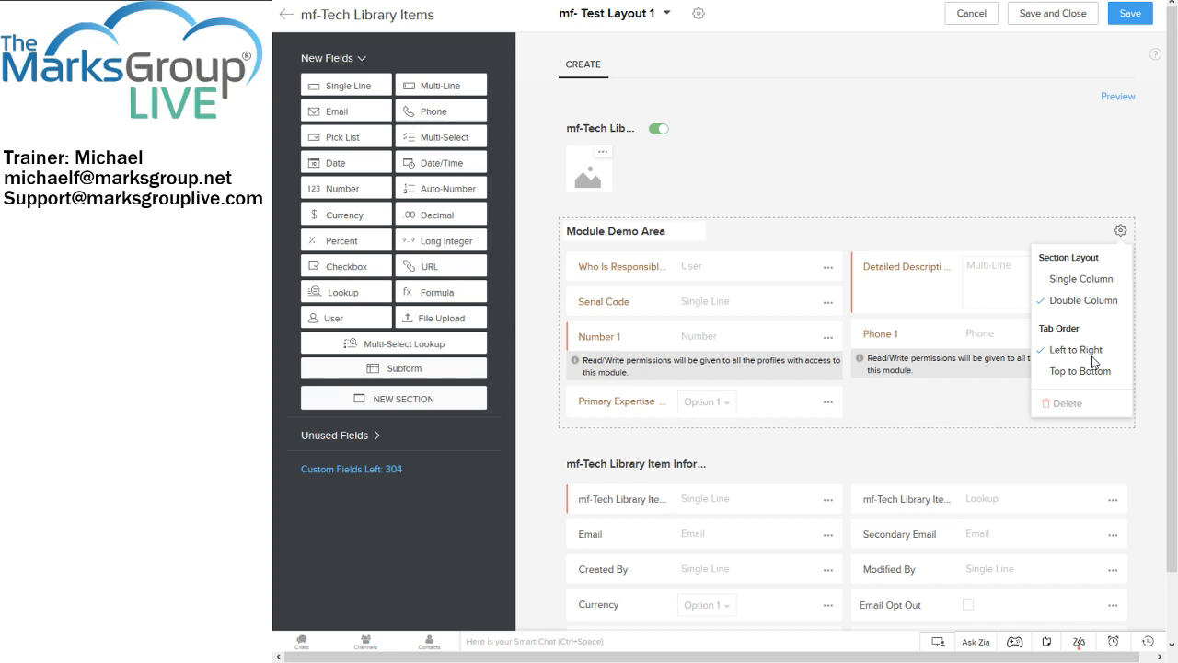
pyautogui.click(943, 153)
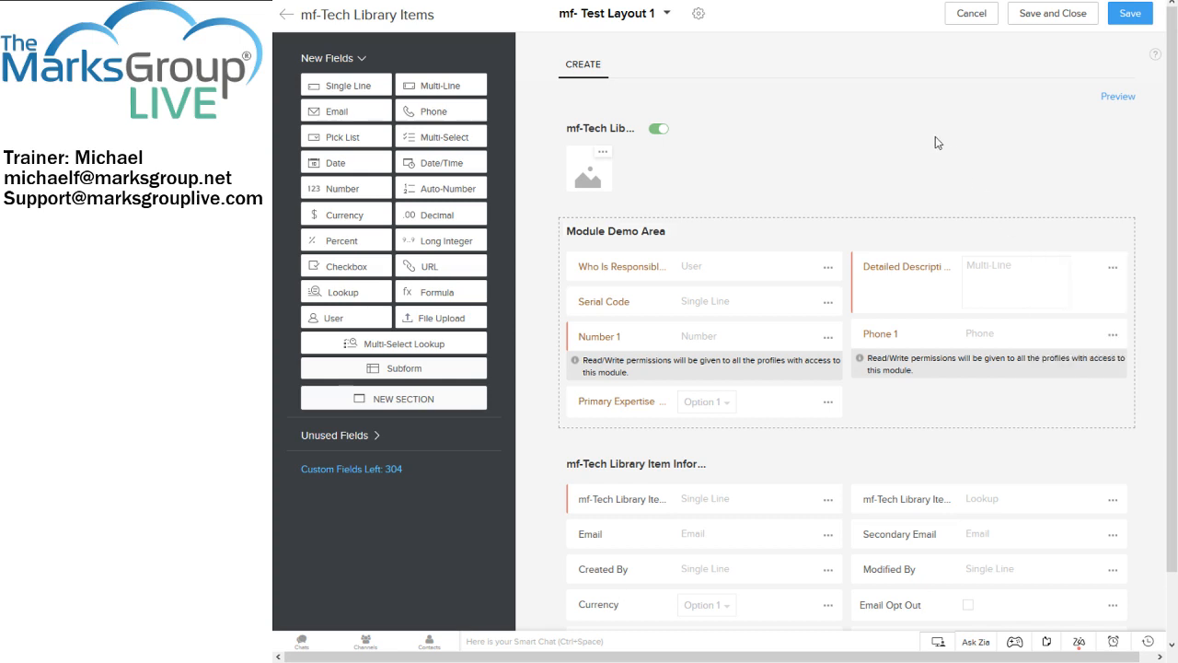